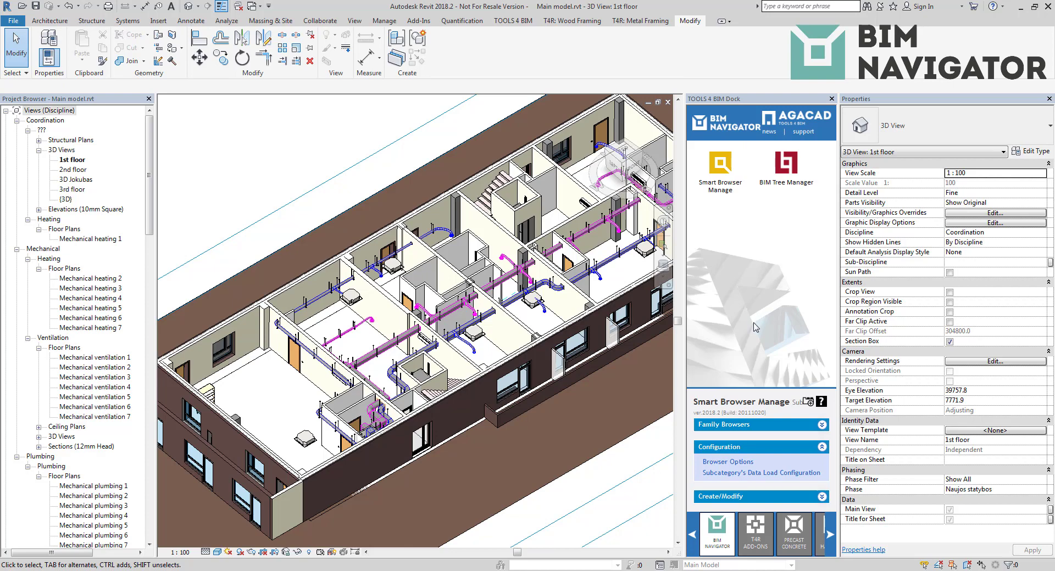
Step: Open the Smart Family Browser from the Family Browsers tools and look over the Arch catalog's families
left_click(729, 427)
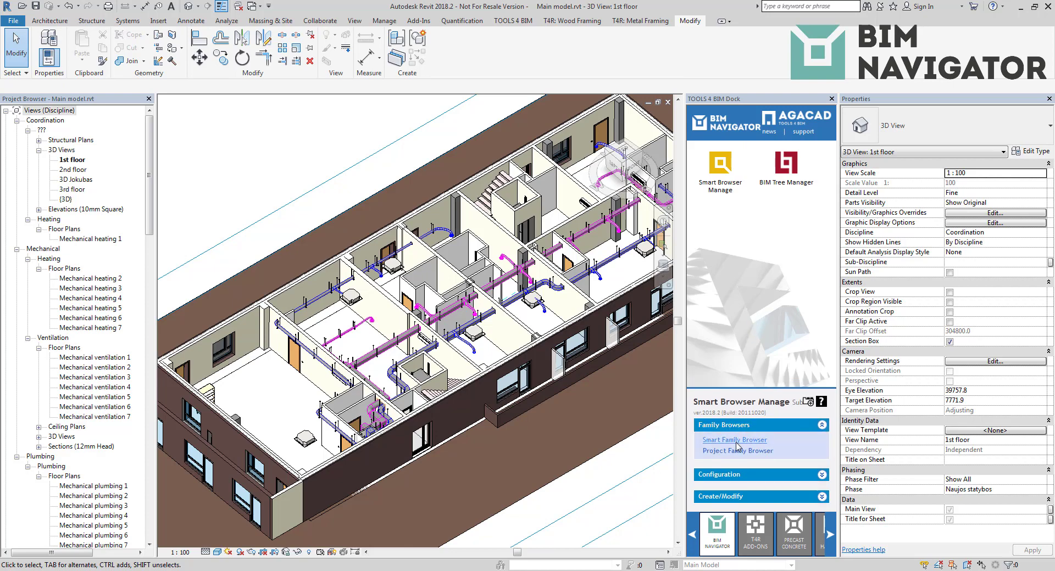
left_click(734, 440)
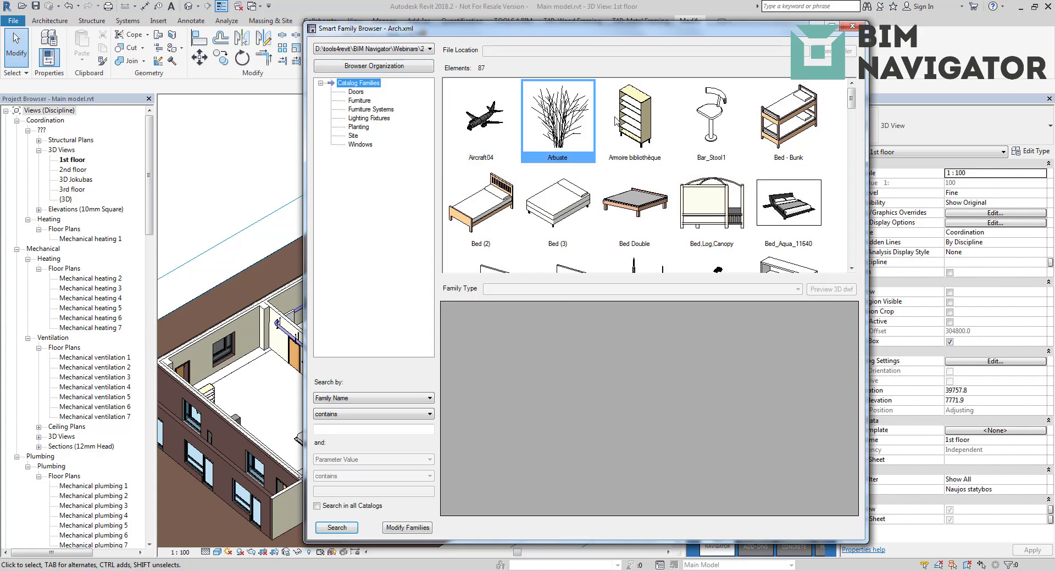
mouse_move(851, 99)
left_mouse_down()
mouse_move(871, 250)
mouse_move(862, 131)
mouse_move(842, 99)
left_mouse_up()
Step: Load the Struct.xml catalog and the MEP.xml catalog in turn to view their families
left_click(429, 49)
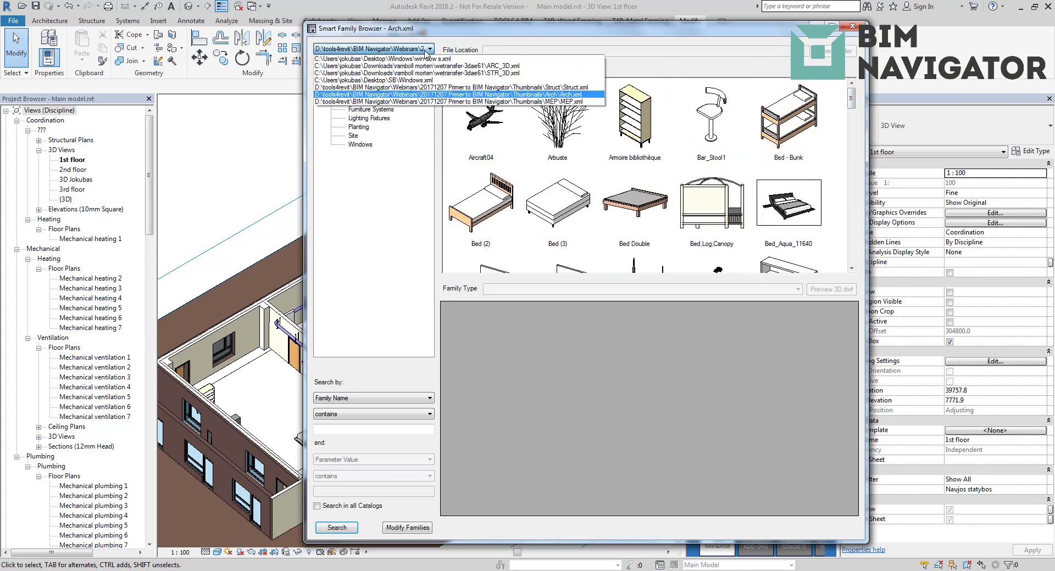
left_click(506, 97)
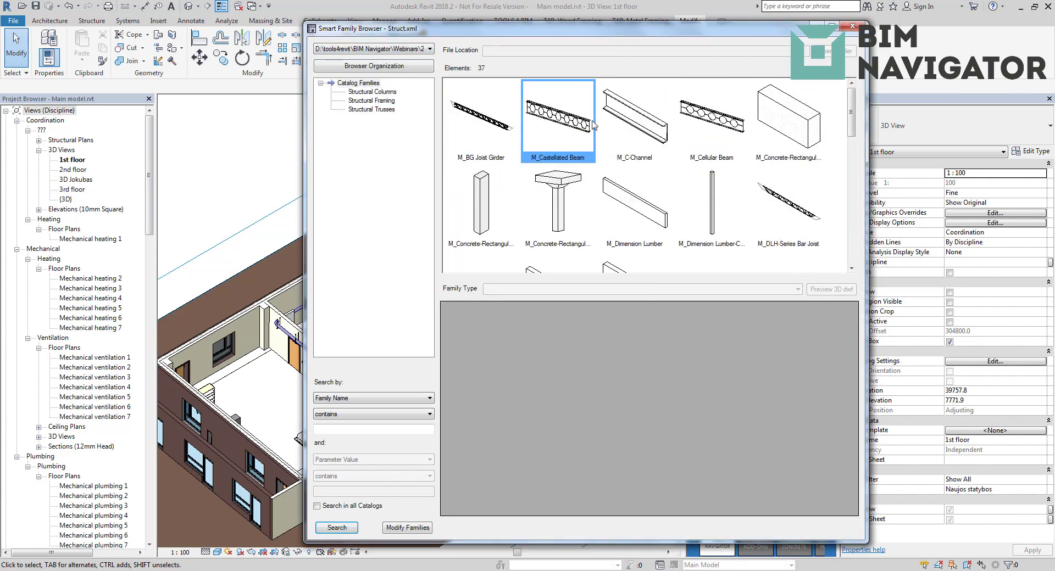
mouse_move(851, 98)
left_mouse_down()
mouse_move(859, 236)
mouse_move(849, 103)
left_mouse_up()
left_click(429, 49)
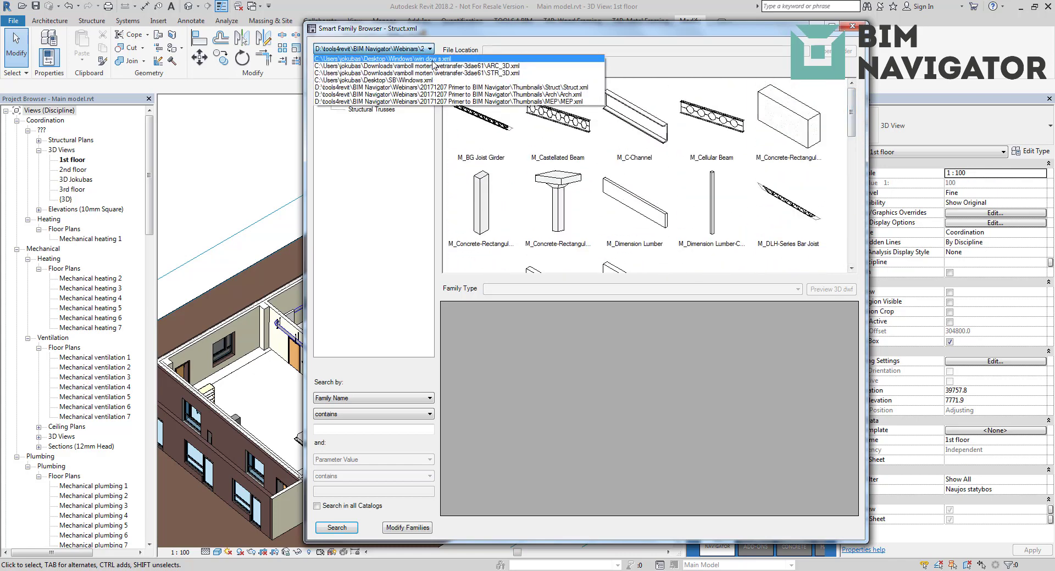
left_click(437, 102)
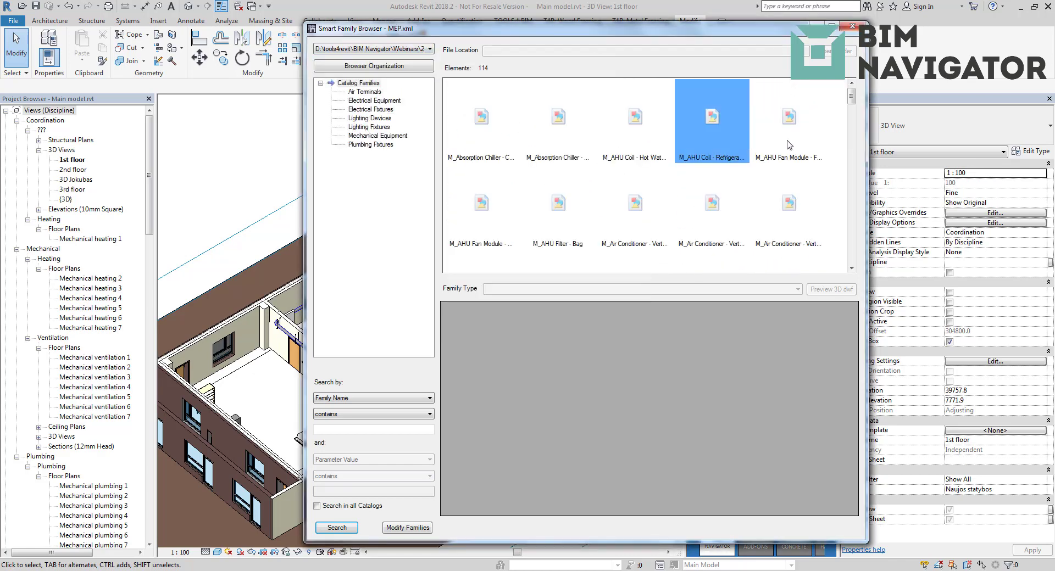
mouse_move(852, 92)
left_mouse_down()
mouse_move(855, 228)
mouse_move(854, 95)
left_mouse_up()
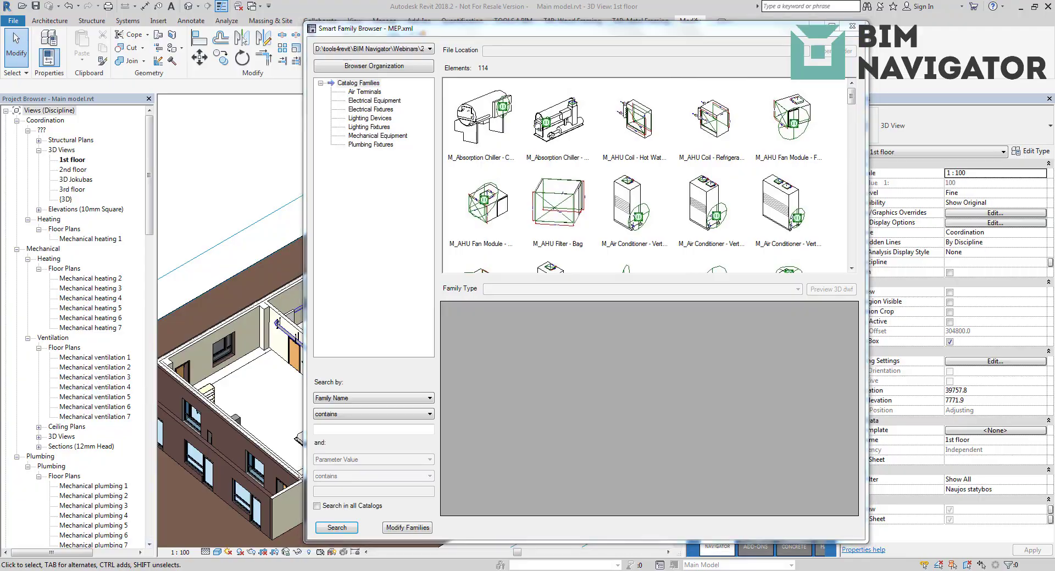
Step: Switch to Windows Explorer and inspect the Arch folder and its Furniture subfolder inside the Families folder
left_click(209, 570)
double_click(221, 72)
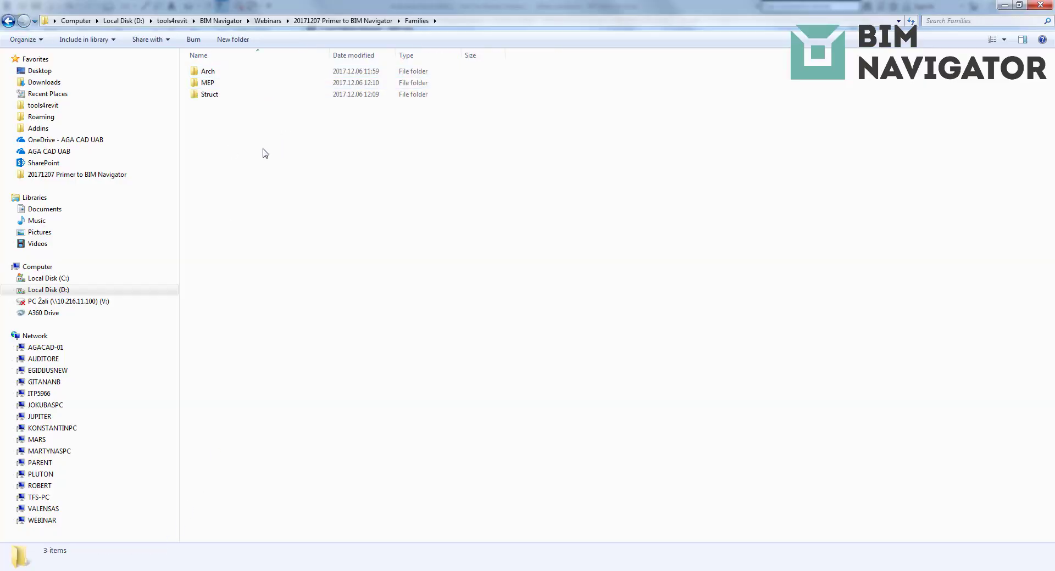
left_click_drag(259, 149, 179, 51)
left_click(238, 144)
double_click(212, 75)
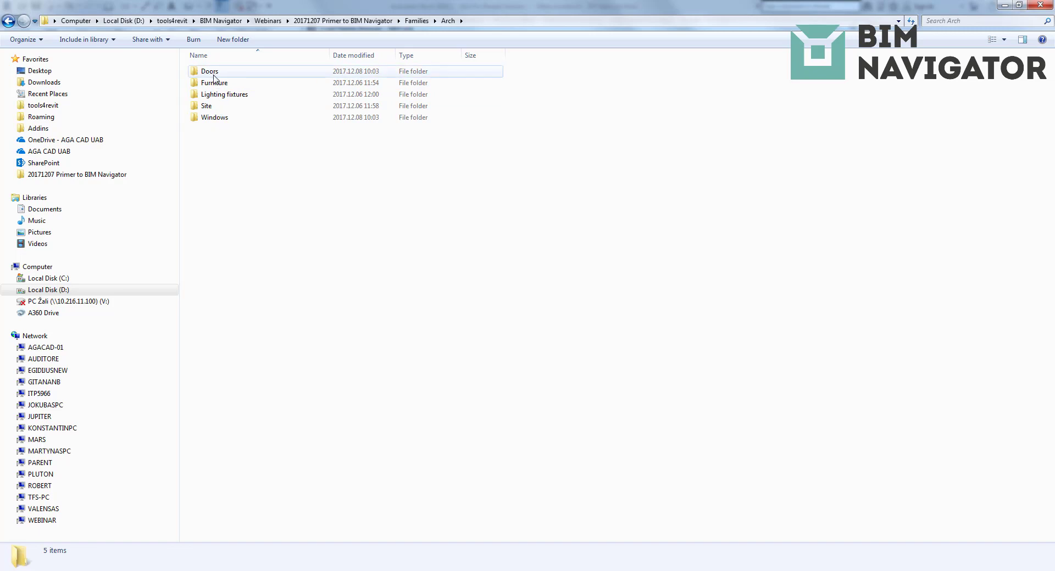
double_click(214, 83)
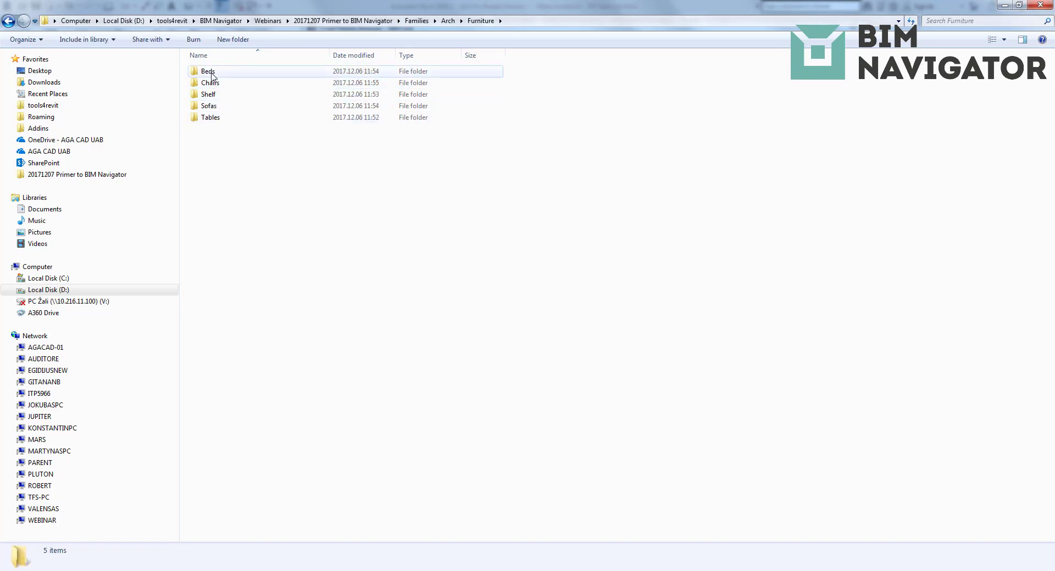
left_click(8, 21)
left_click(9, 20)
Step: Inspect the MEP folder's Electrical and Plumbing subfolders, and return to the Families folder
double_click(212, 82)
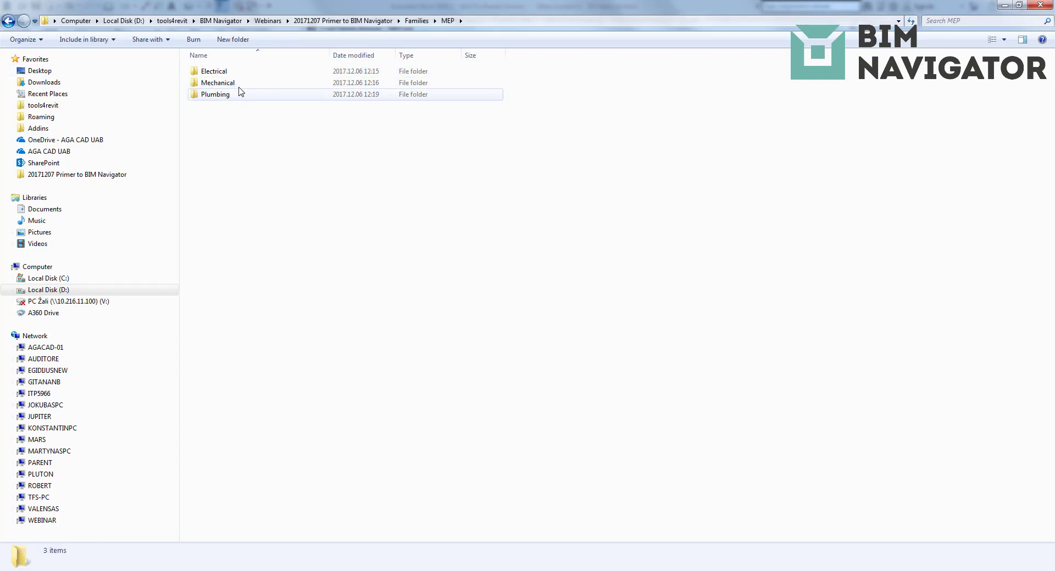
left_click(218, 82)
left_click(216, 94)
double_click(217, 72)
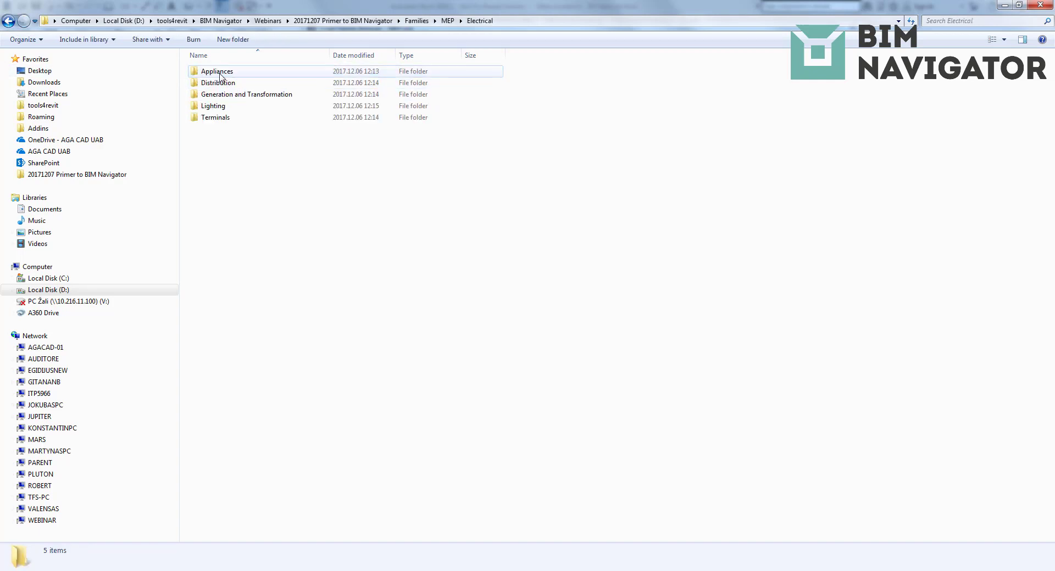
left_click(8, 21)
double_click(212, 94)
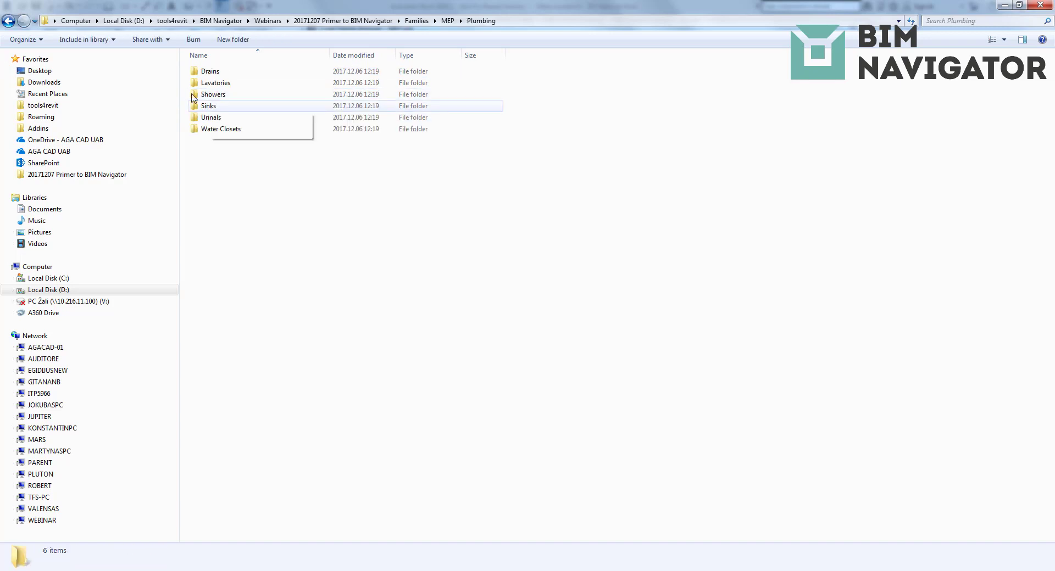
left_click(8, 21)
left_click(8, 21)
Step: View the subfolders of the Struct folder and return to the Families folder
double_click(212, 94)
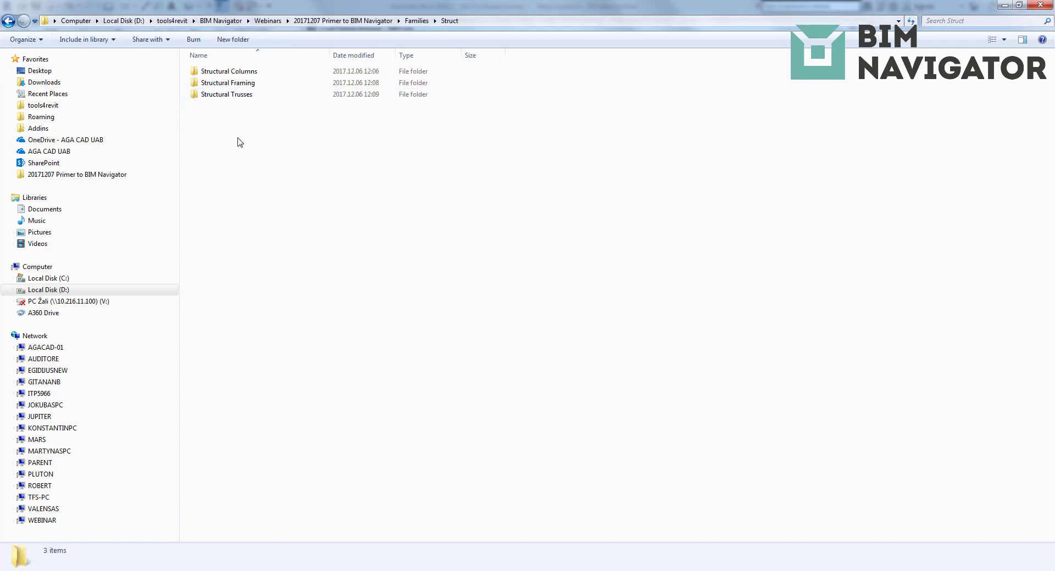
key("ctrl+a")
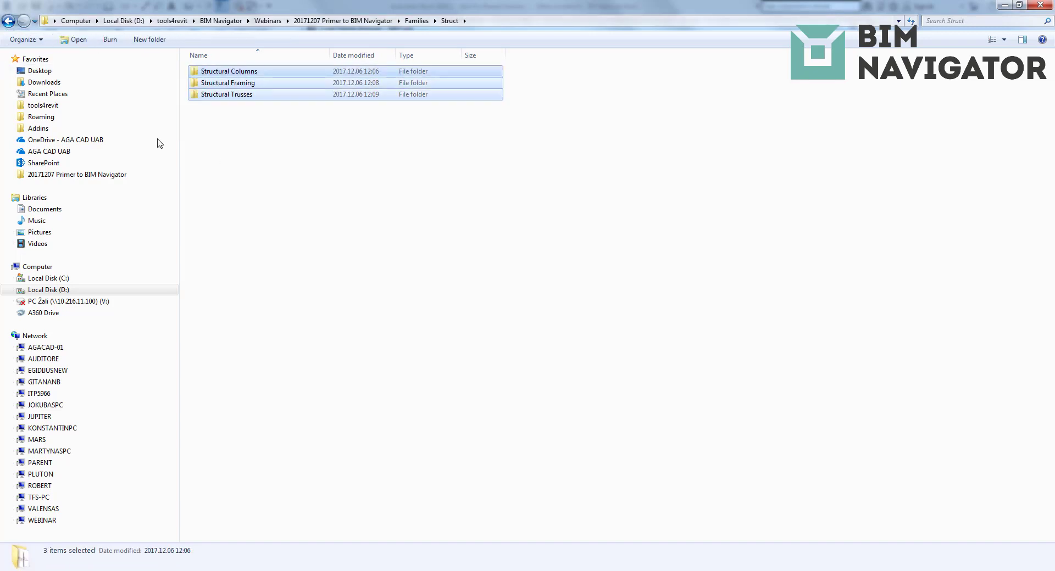
left_click(8, 21)
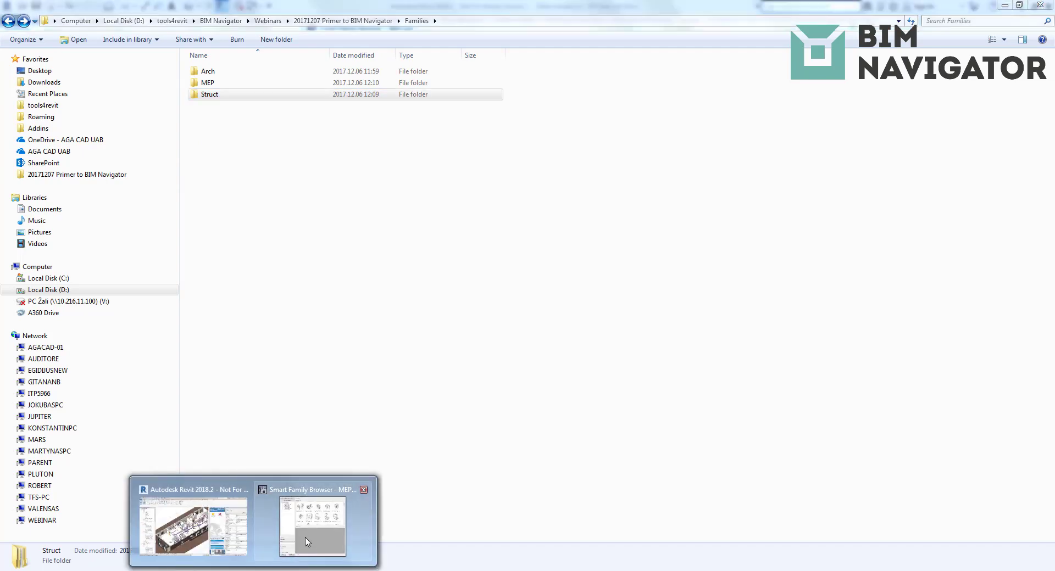
Step: Switch back to the Smart Family Browser, load the Arch.xml catalog and look through its families
left_click(324, 461)
left_click(492, 223)
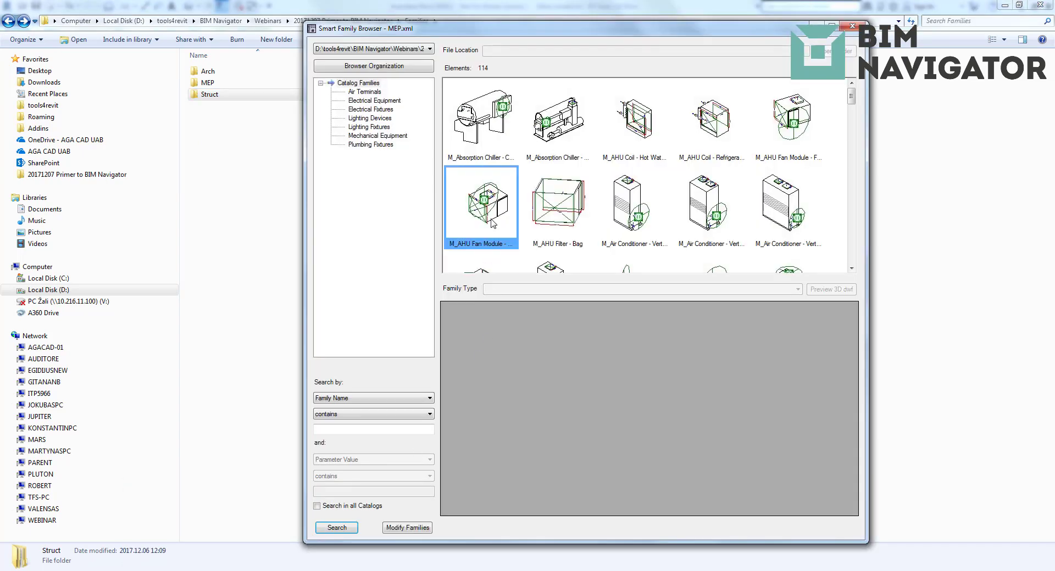
left_click(428, 49)
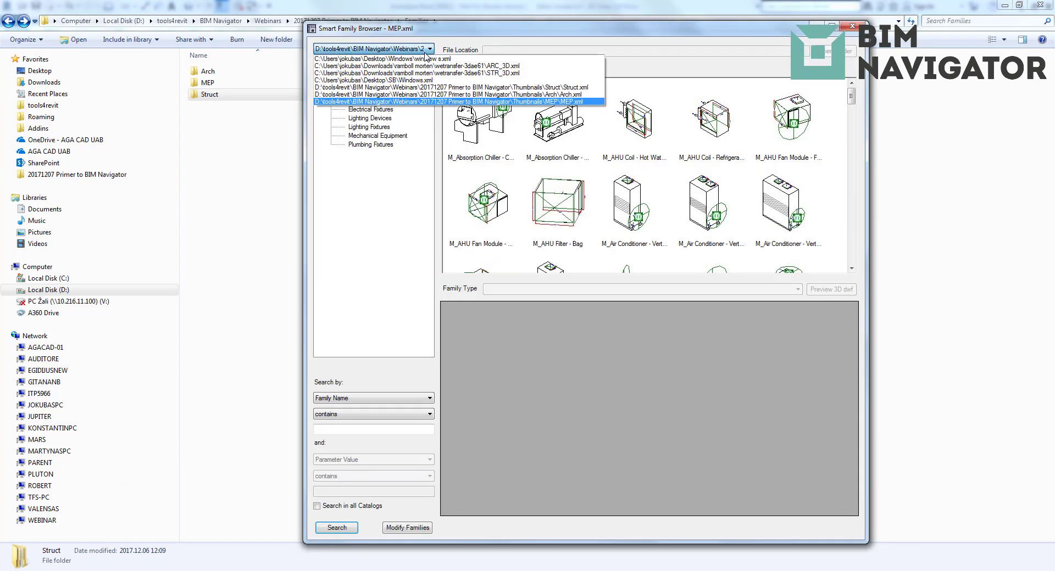
left_click(461, 95)
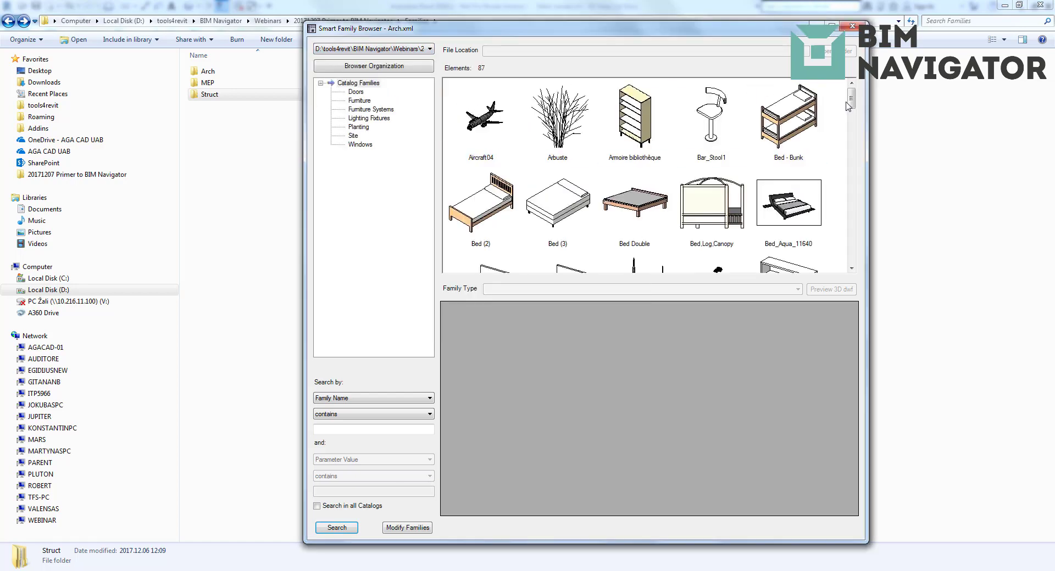
scroll(855, 136, "down", 3)
left_click_drag(853, 132, 867, 96)
Step: Browse the Arch catalog by category from Doors and Furniture through Lighting Fixtures, Planting and Site to Windows
left_click(360, 92)
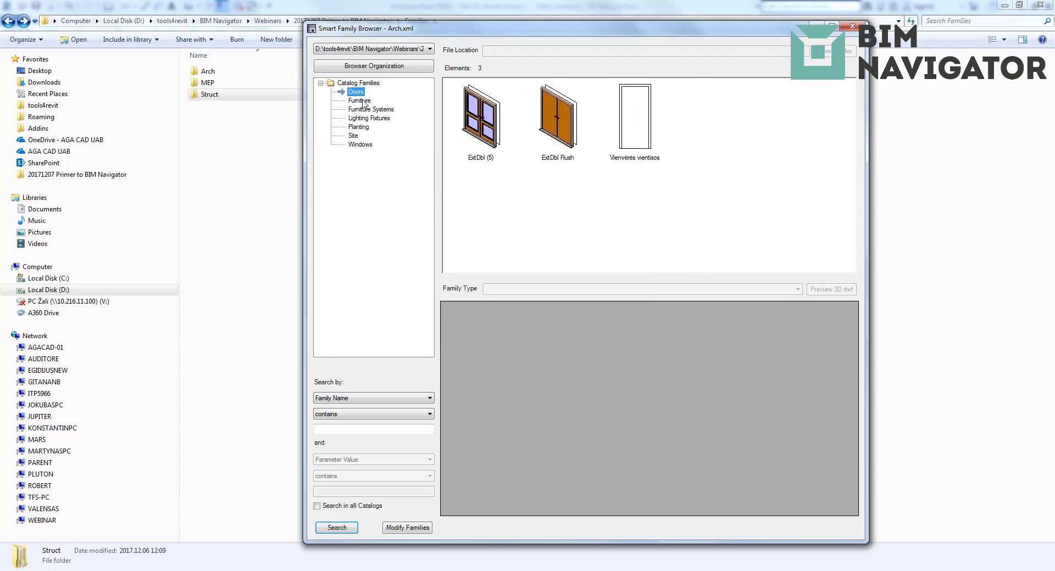
left_click(360, 101)
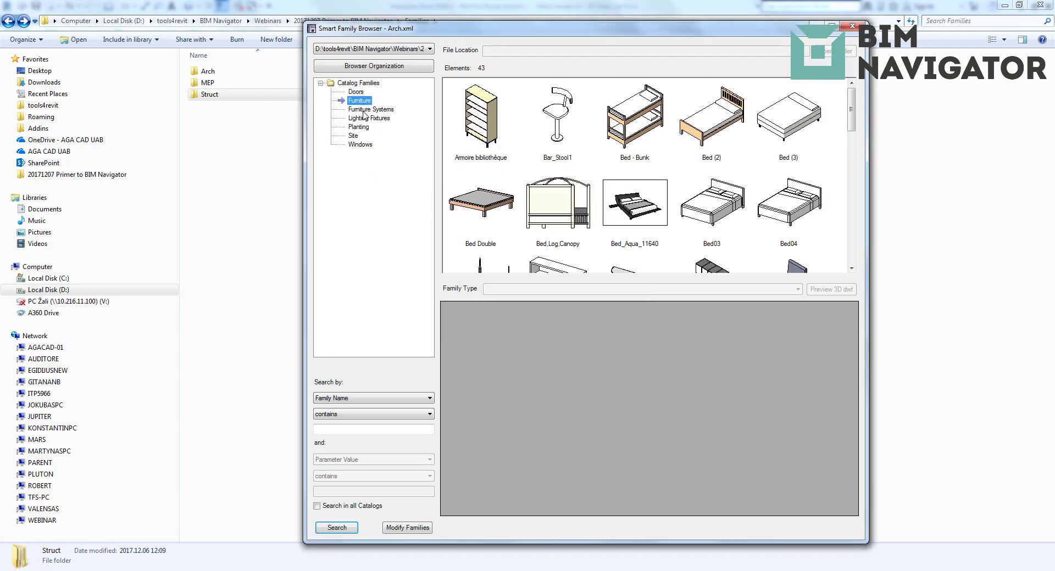
left_click(364, 109)
left_click(362, 119)
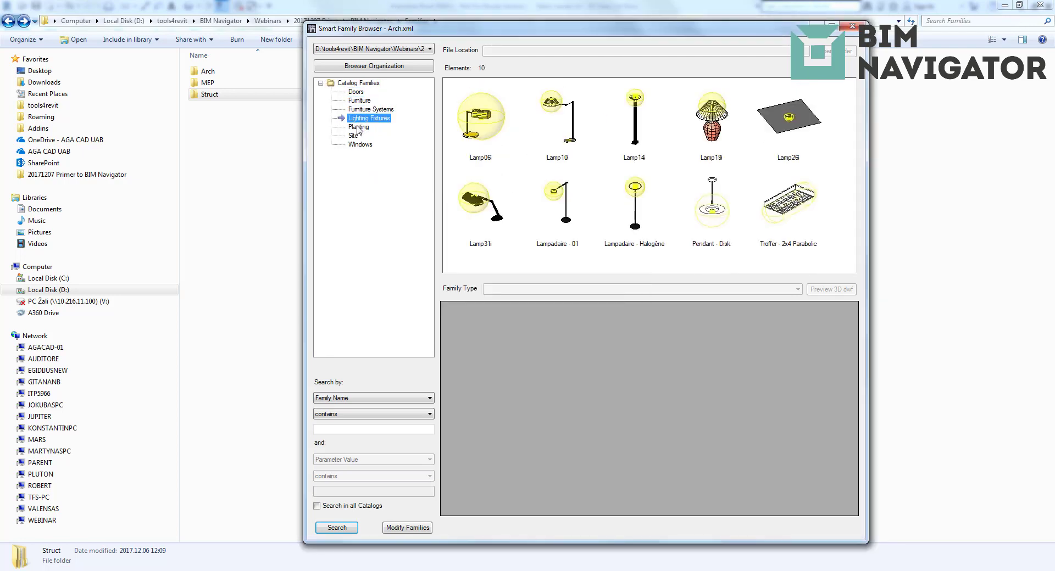
left_click(358, 127)
left_click(353, 136)
left_click(360, 144)
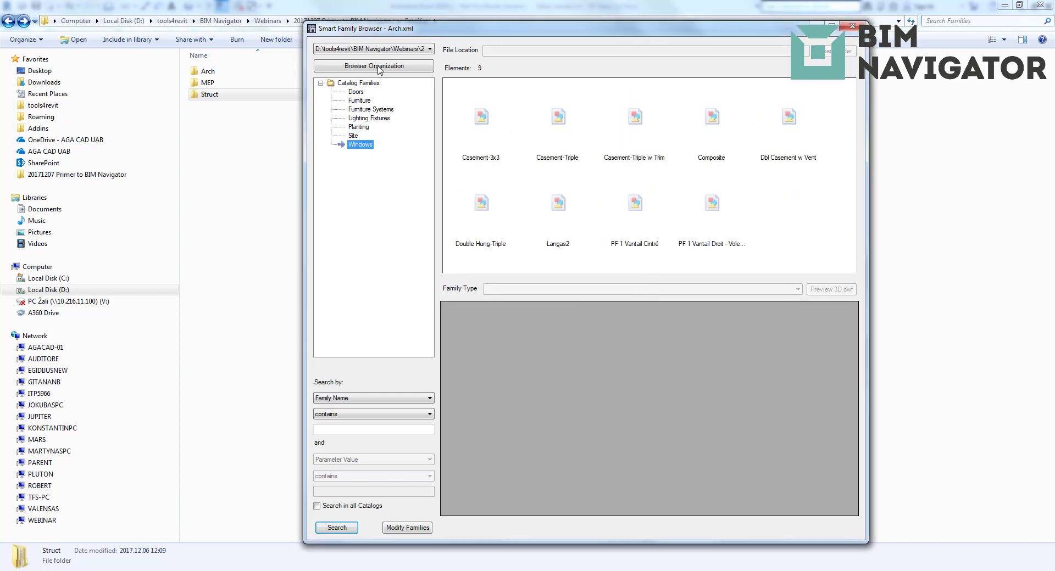
Step: Organize the catalog tree by Folder instead of Category, with Folder first in the organization order
left_click(378, 70)
left_click_drag(508, 189, 500, 92)
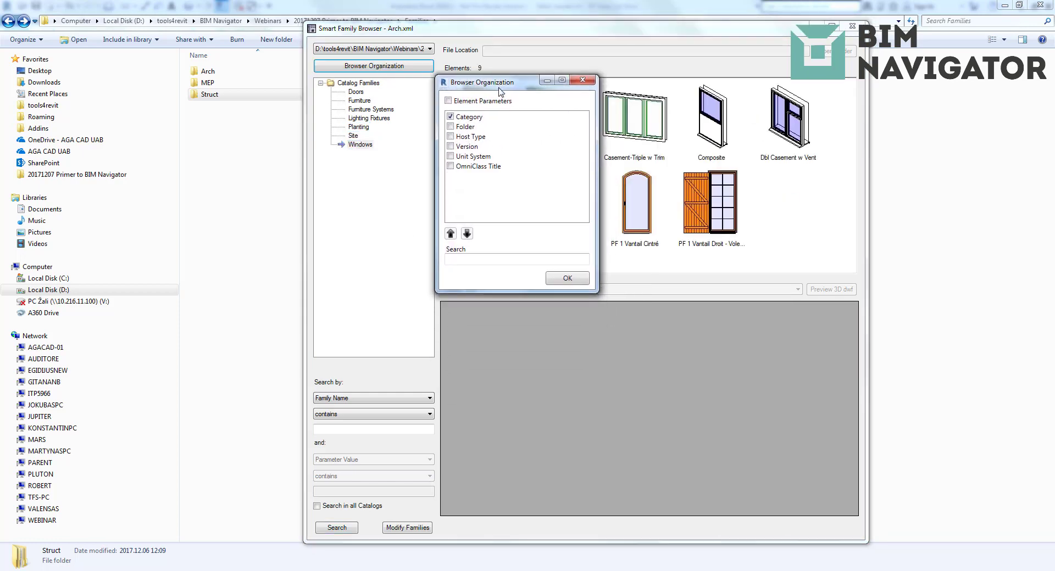
left_click(452, 127)
left_click(451, 117)
left_click(464, 127)
left_click(451, 233)
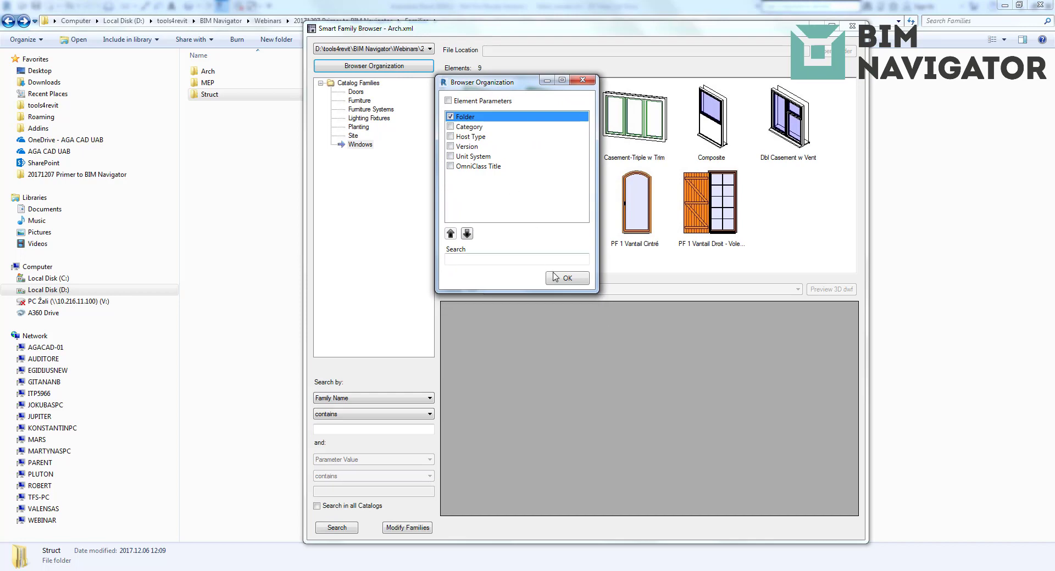
left_click(555, 277)
Step: Expand the folder tree from tools4revit down to the Arch folder and view its Doors families
left_click(331, 92)
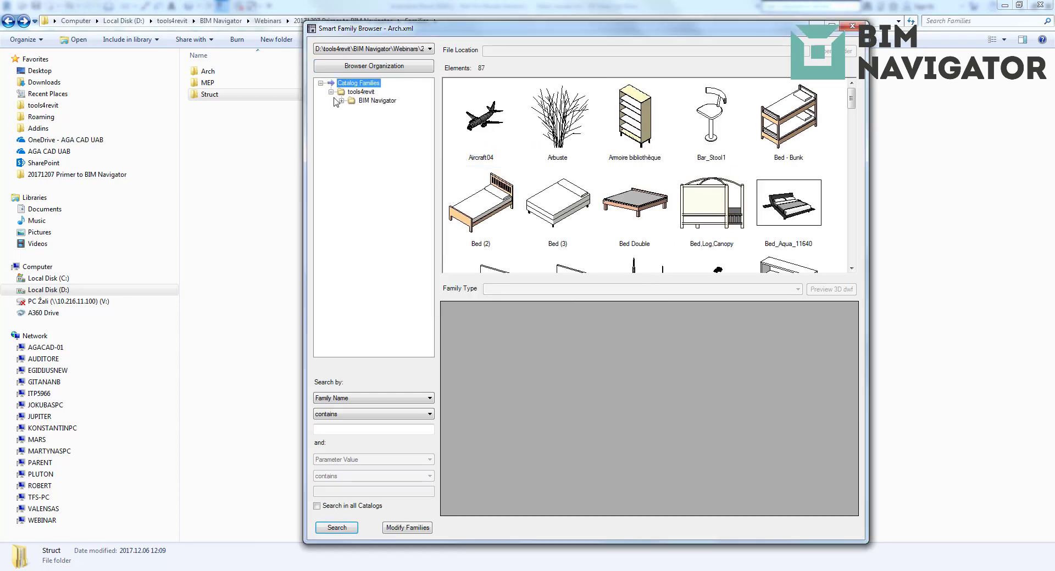
left_click(341, 101)
left_click(352, 110)
left_click(363, 118)
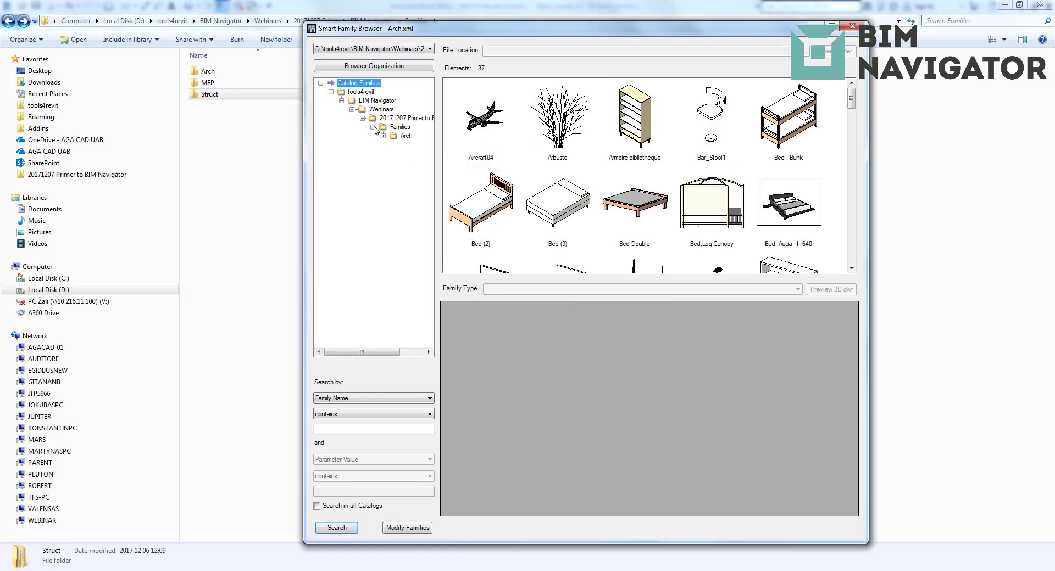
left_click(383, 136)
left_click(417, 144)
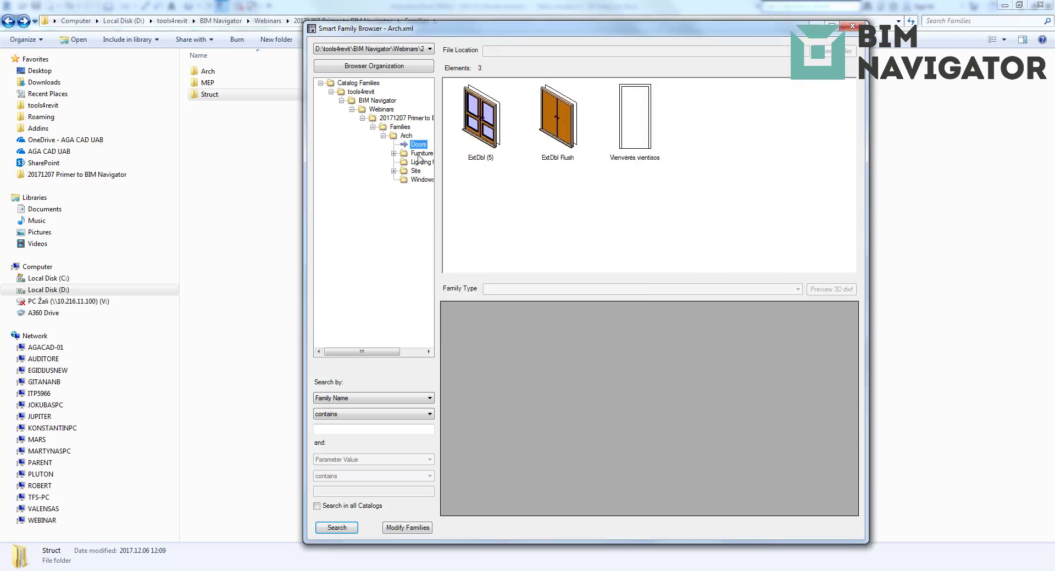
Step: Expand the Furniture folder and view its subfolders, including Beds, Sofas and Tables
left_click(419, 154)
left_click(393, 154)
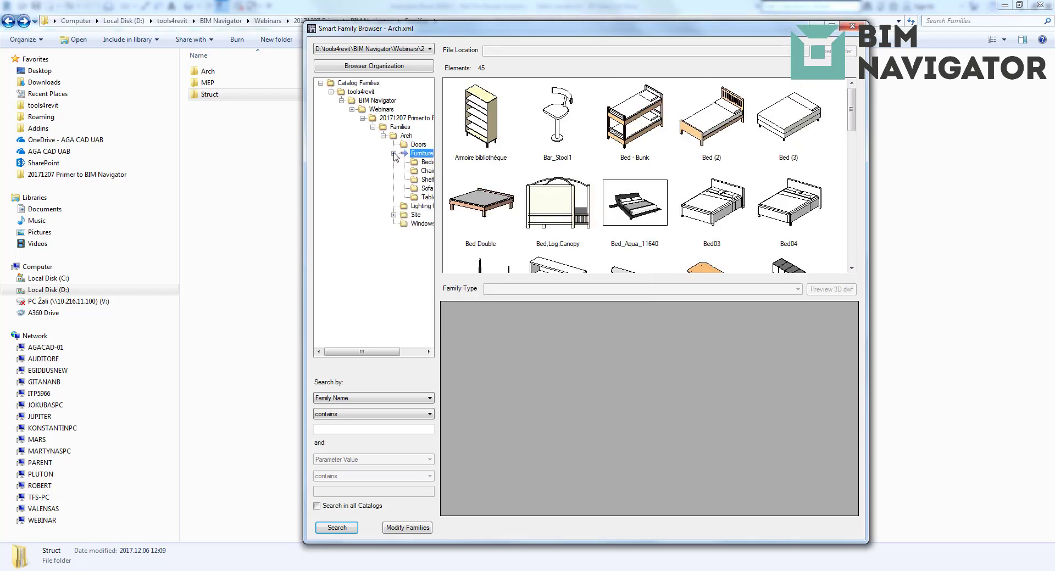
left_click(424, 163)
left_click(426, 181)
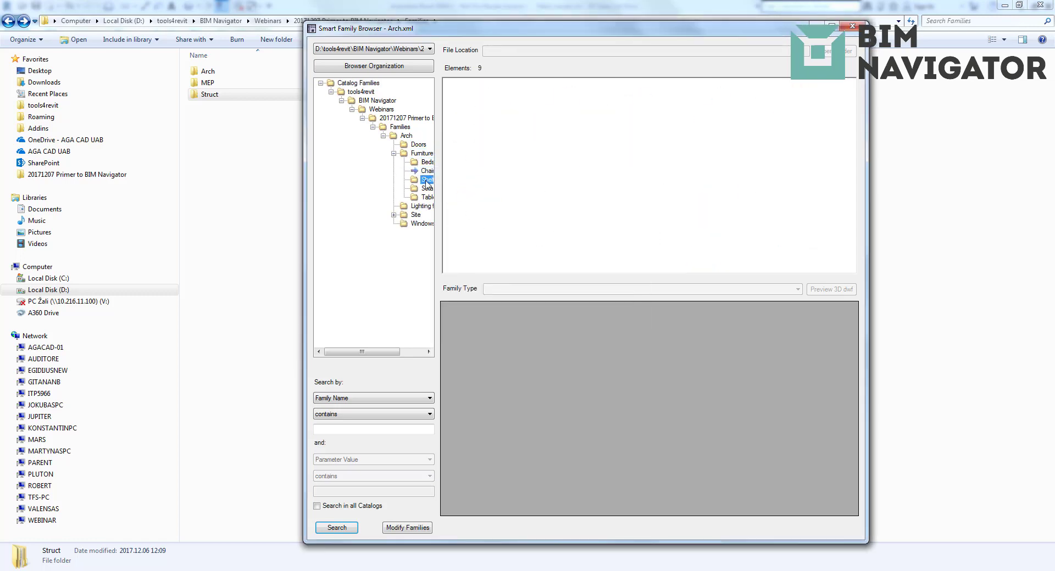
left_click(426, 189)
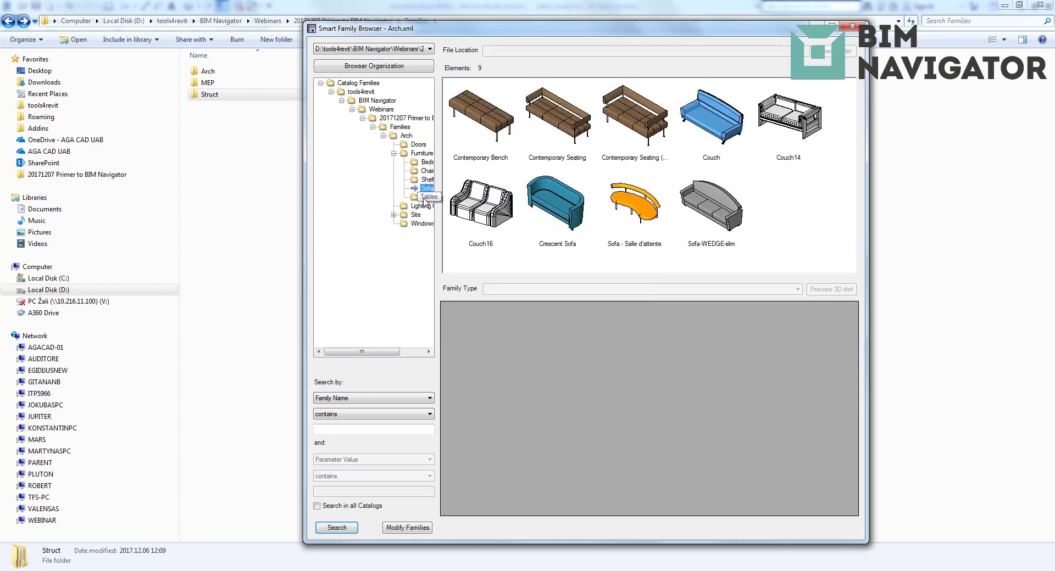
left_click(427, 197)
Step: Expand the Site folder and view the families in its subfolders, ending with Plants
left_click(393, 215)
left_click(426, 224)
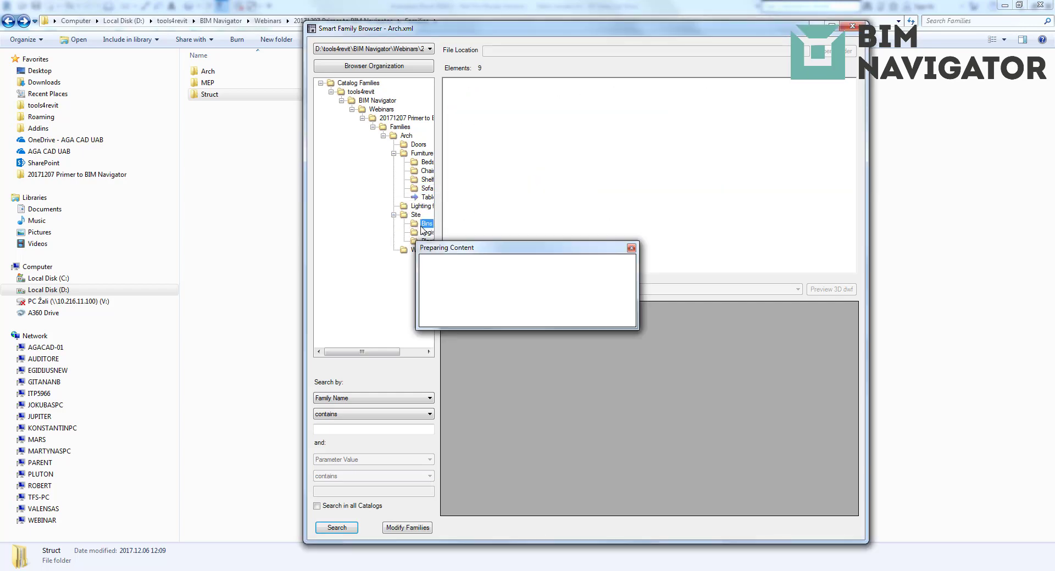
left_click(426, 232)
left_click(426, 242)
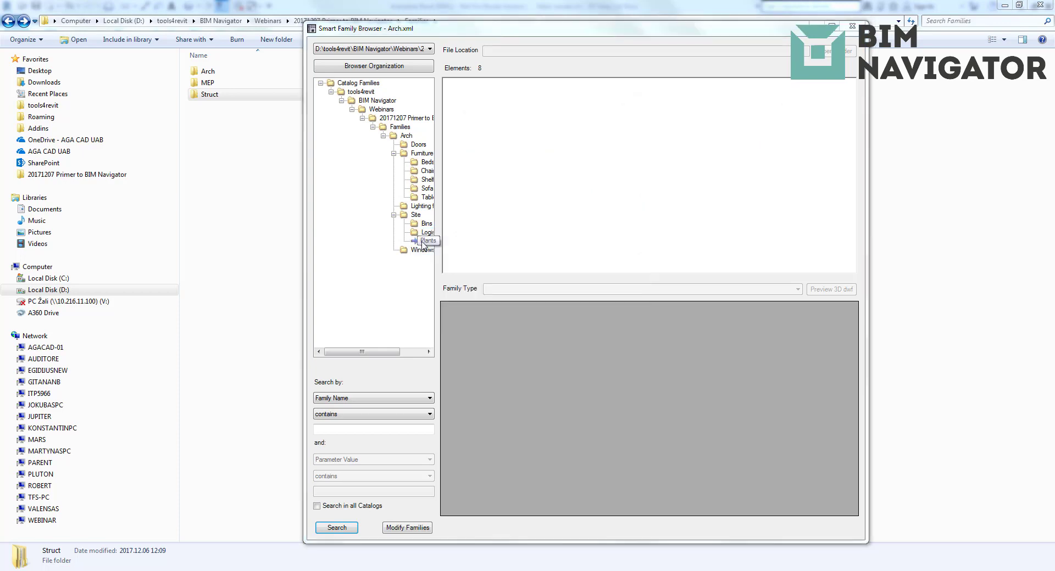
Step: Reorganize the catalog tree by Version instead of Folder
left_click(388, 67)
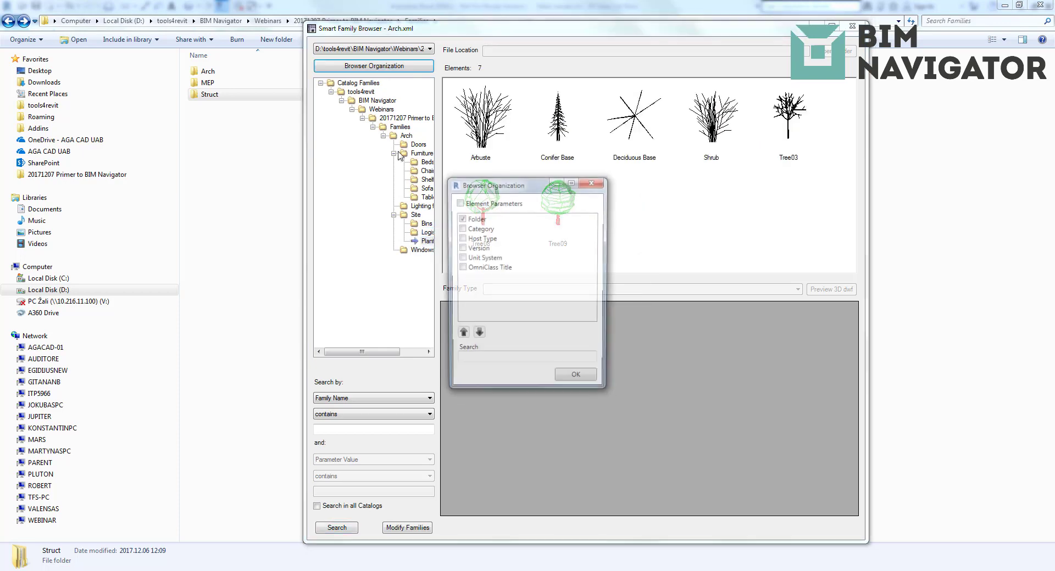
left_click(462, 248)
left_click(583, 385)
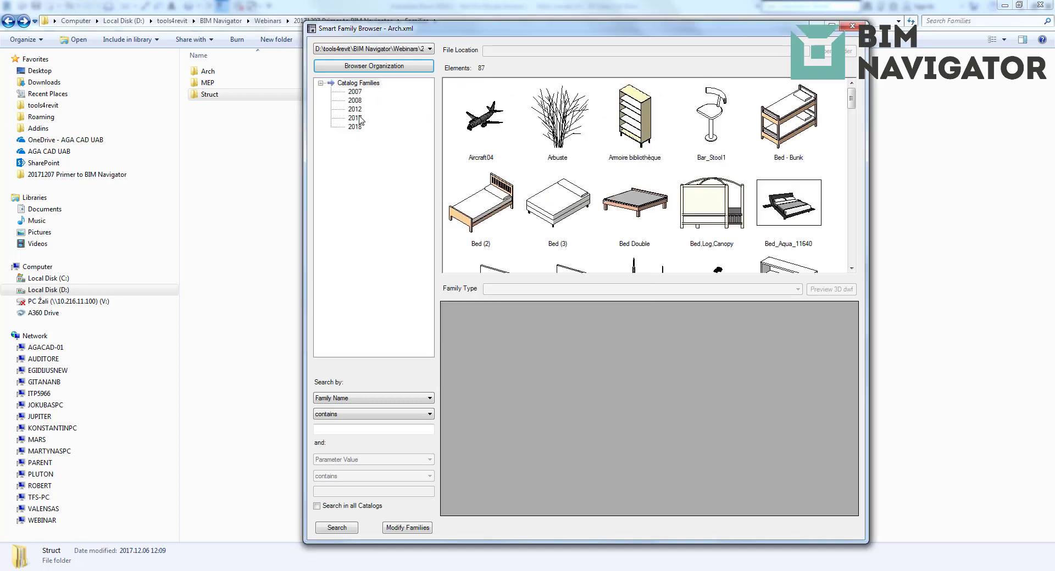
Step: View the catalog families saved in versions 2017 and 2018
left_click(360, 119)
left_click(357, 128)
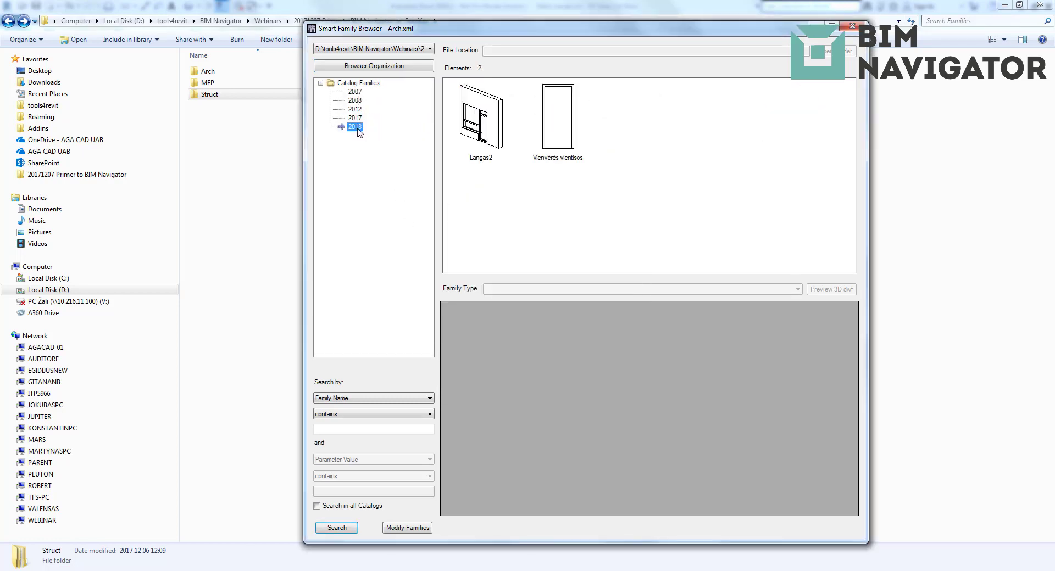
Step: Reorganize the catalog tree by Host Type instead of Version and view the Ceiling Based families
left_click(382, 67)
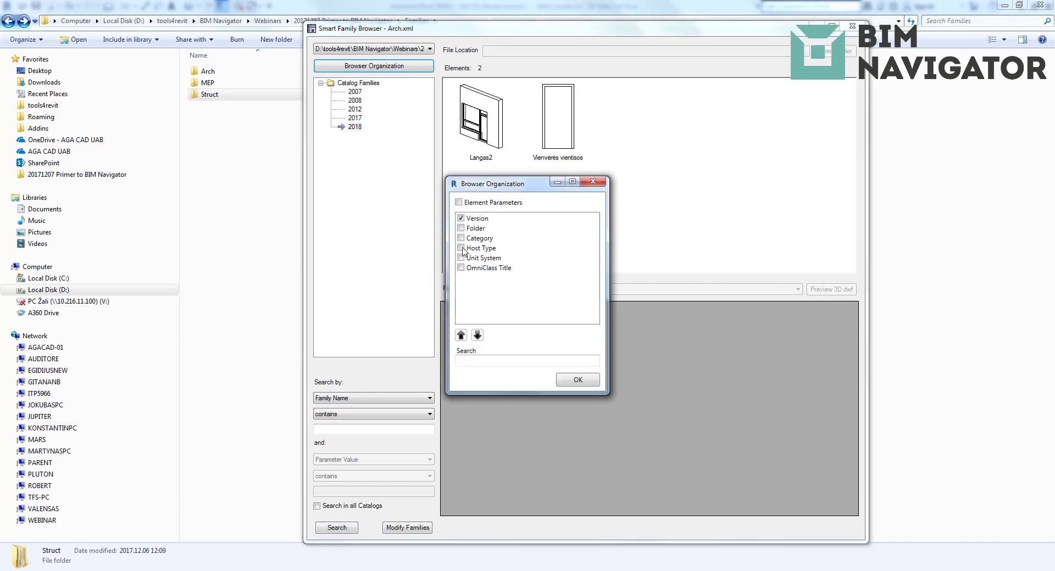
left_click(461, 248)
left_click(461, 219)
left_click(577, 380)
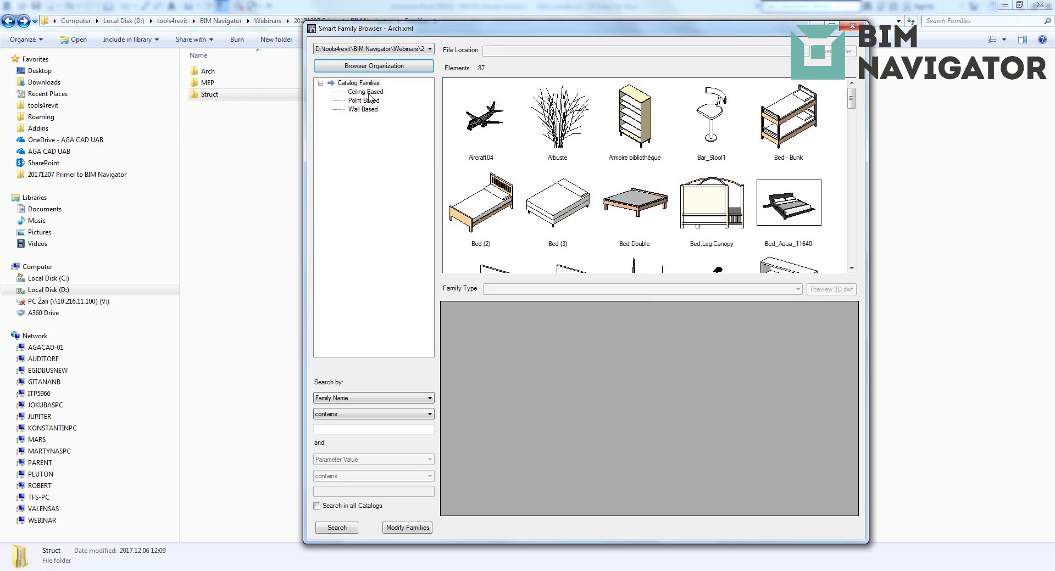
left_click(366, 93)
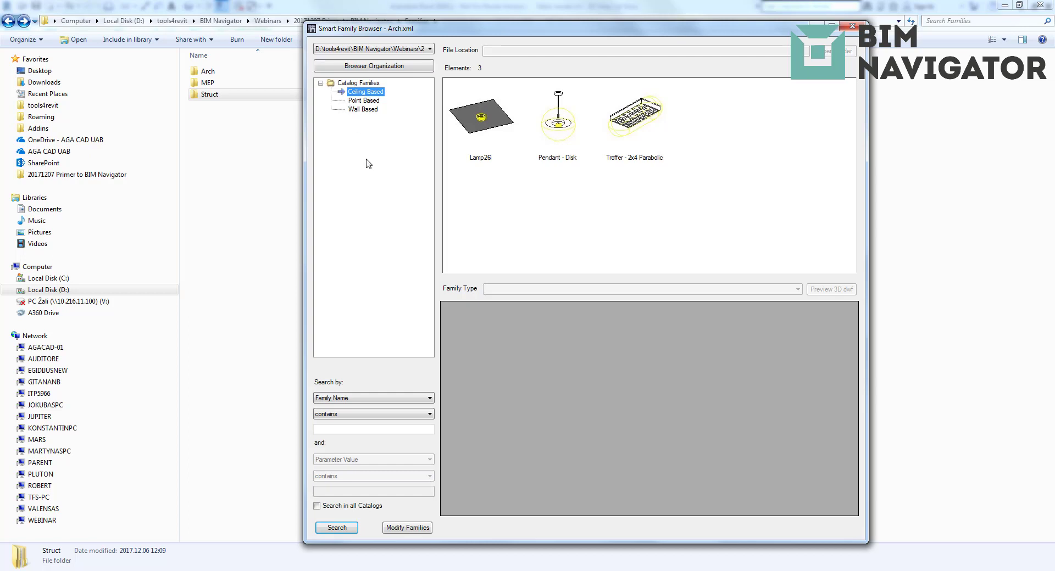
Step: Reorganize the catalog tree by Category instead of Host Type
left_click(396, 71)
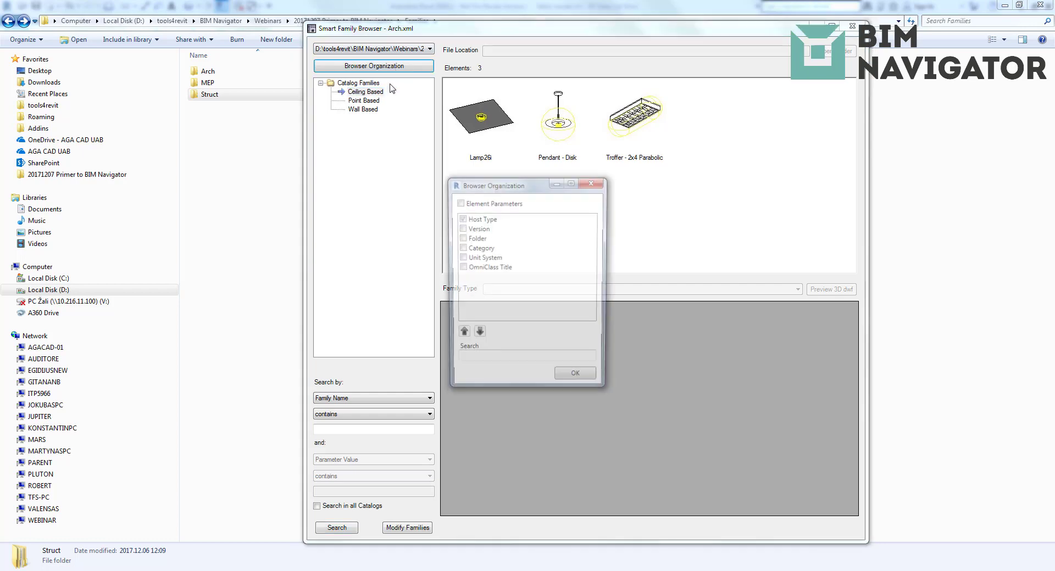
left_click(462, 249)
left_click(462, 220)
left_click(592, 383)
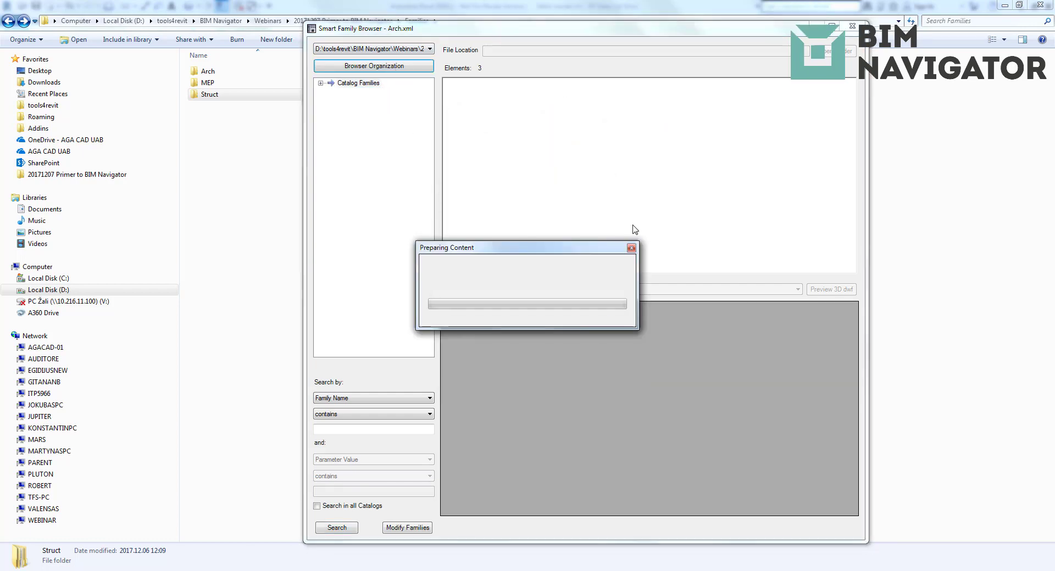
Step: Examine the parameter lists of the File Cabinet20 family and the ExtDbl (5) door family
left_click_drag(851, 98, 852, 211)
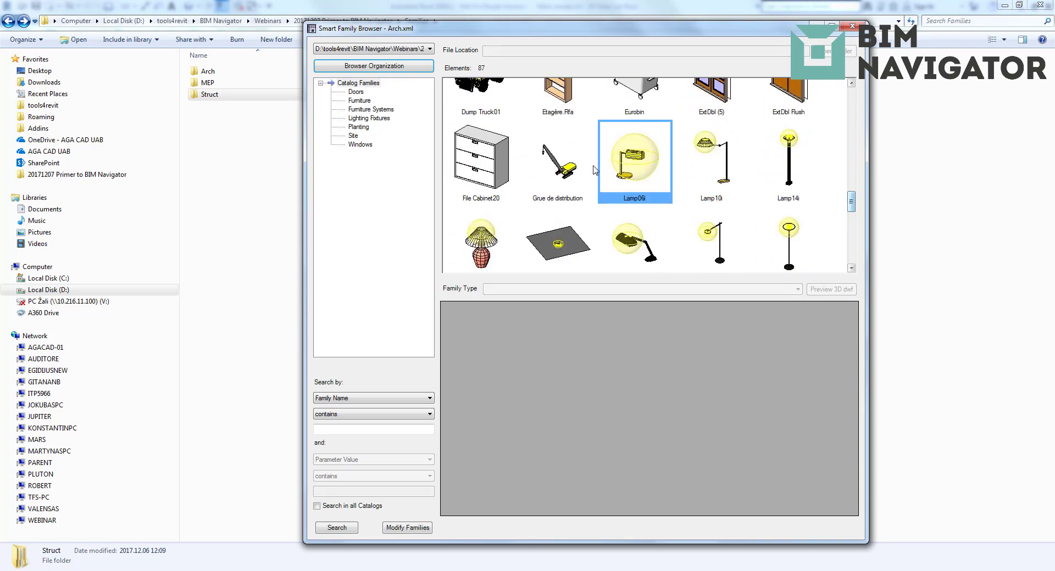
left_click(491, 161)
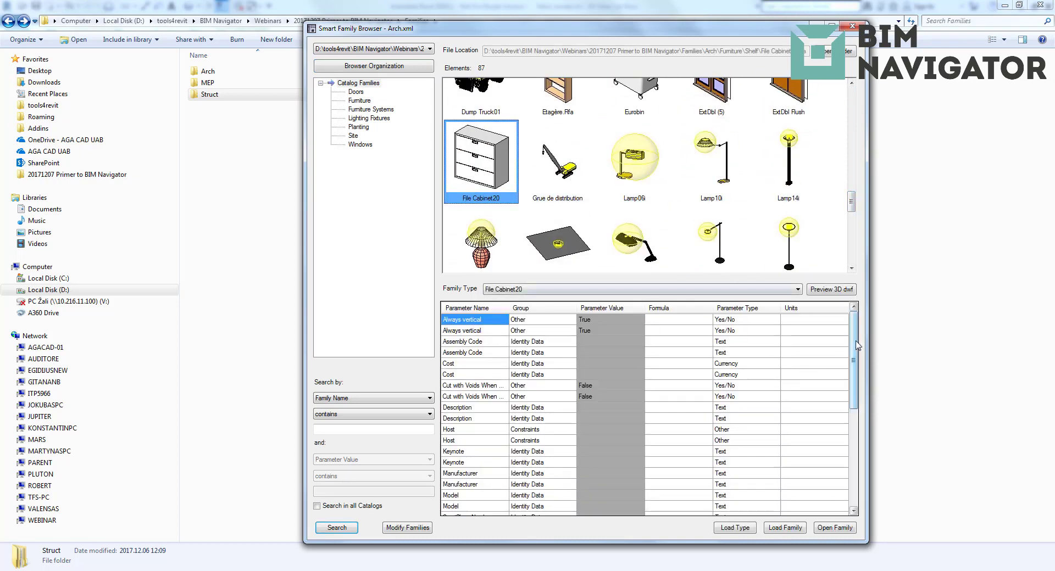
left_click_drag(852, 357, 852, 321)
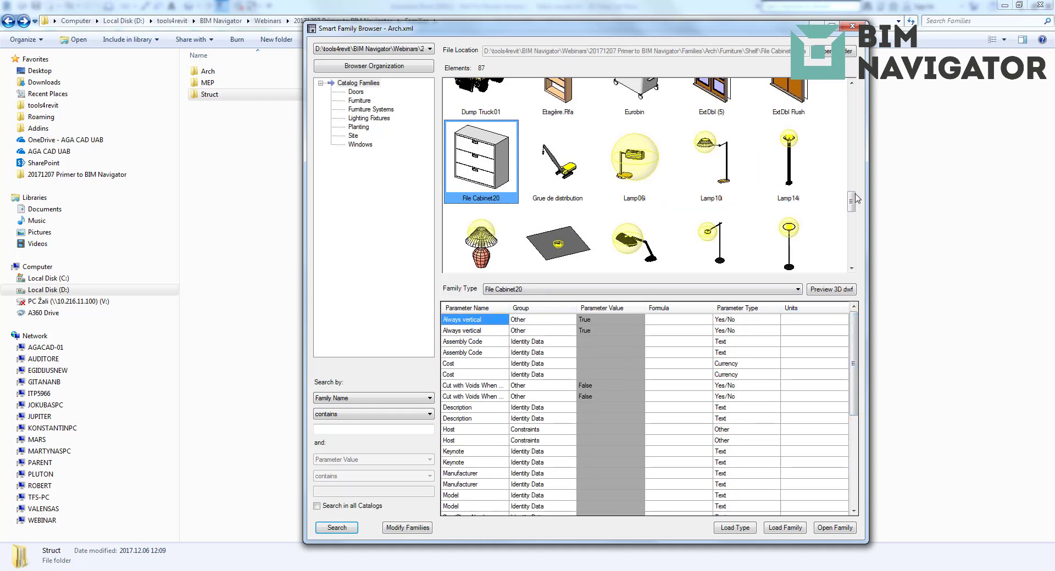
scroll(851, 199, "up", 1)
left_click(727, 150)
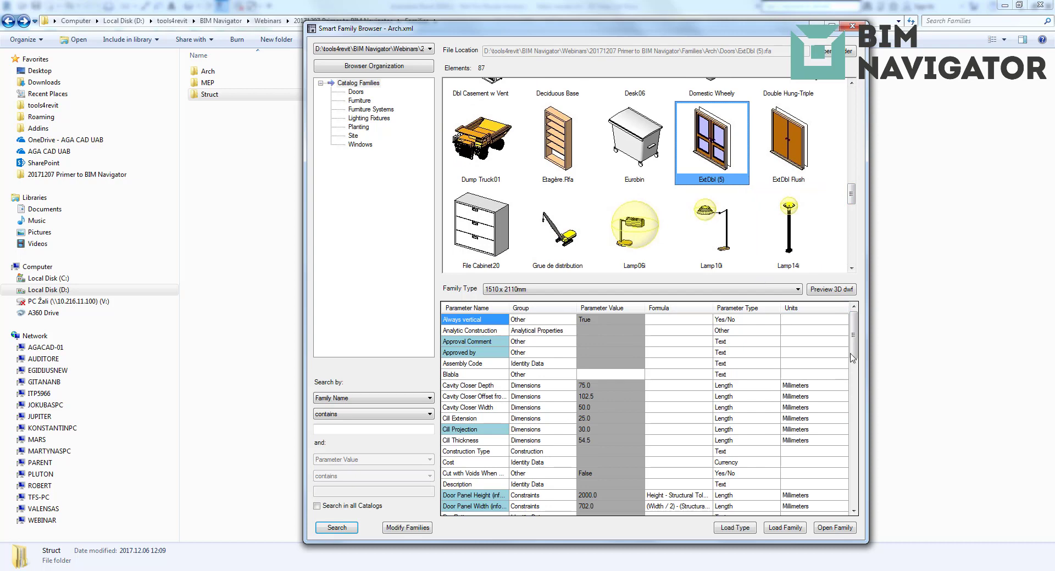
mouse_move(852, 338)
left_mouse_down()
mouse_move(853, 495)
mouse_move(855, 331)
left_mouse_up()
left_click_drag(851, 340, 861, 420)
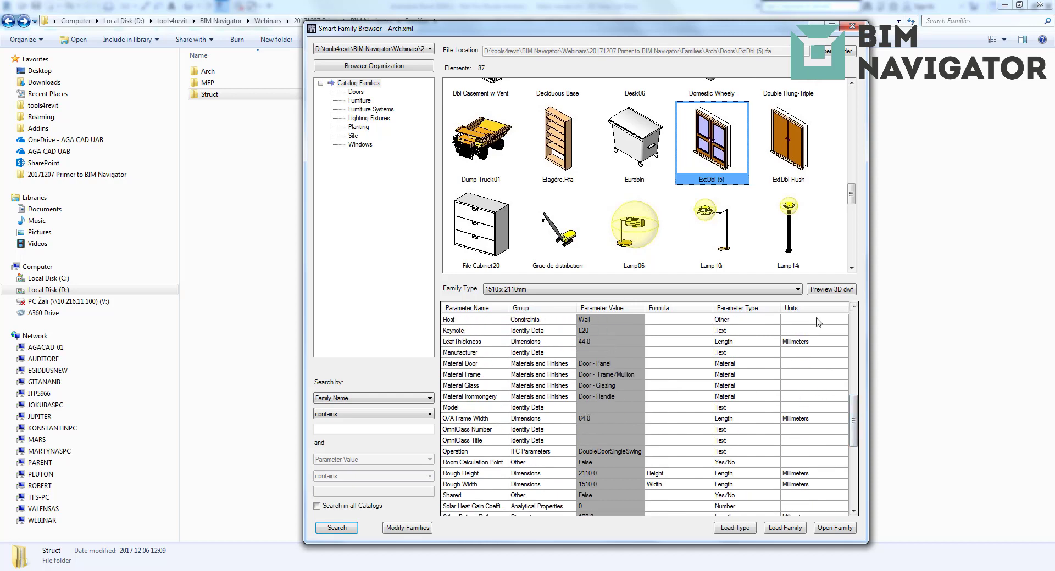
Step: Load only the 1810 x 2110mm type of the ExtDbl (5) door and place one in an interior wall of the 1st floor
left_click(798, 289)
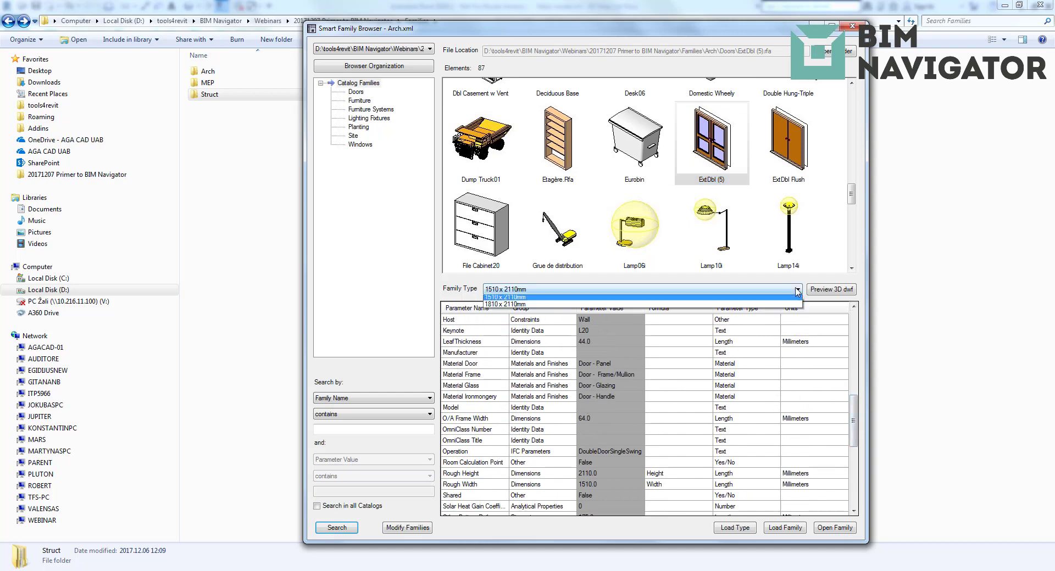
left_click(532, 307)
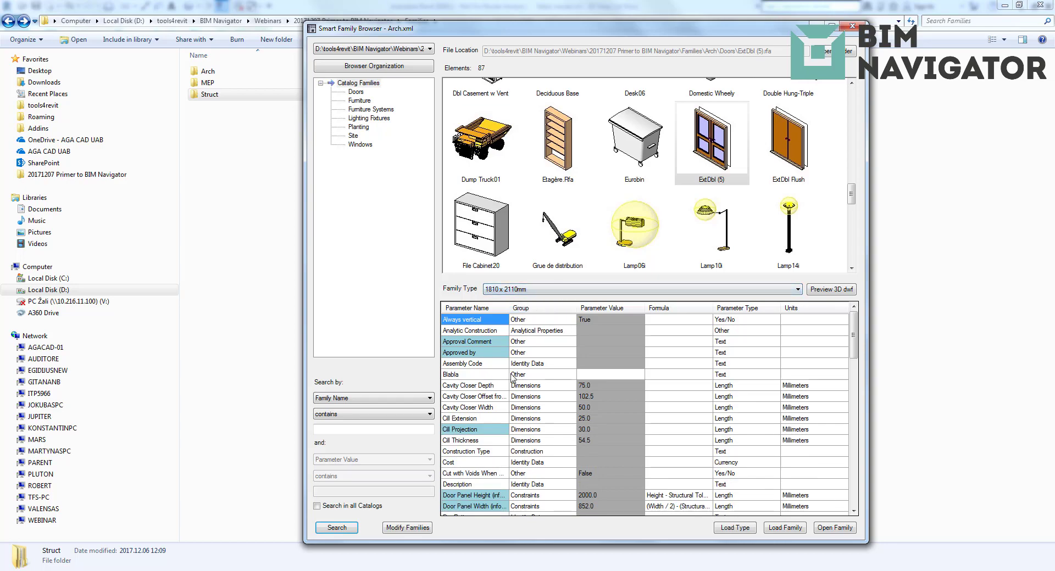
left_click(209, 544)
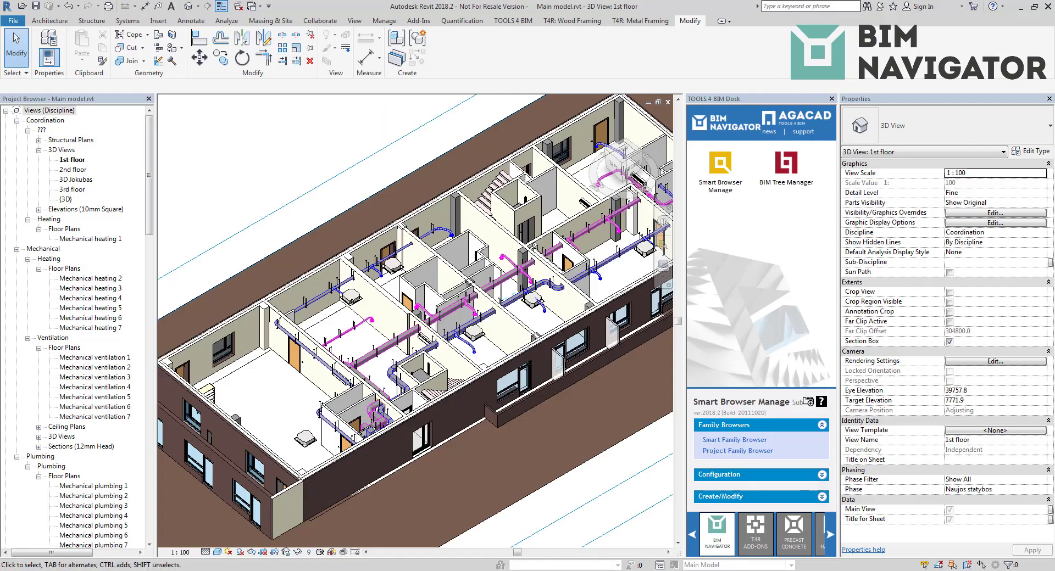
mouse_move(253, 570)
left_click(314, 527)
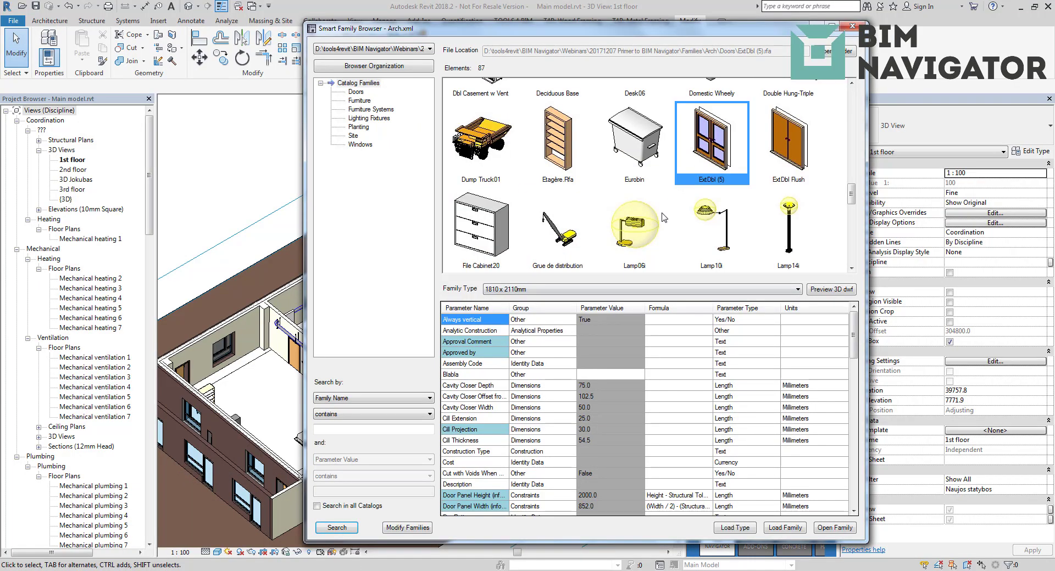
left_click(569, 291)
left_click(569, 296)
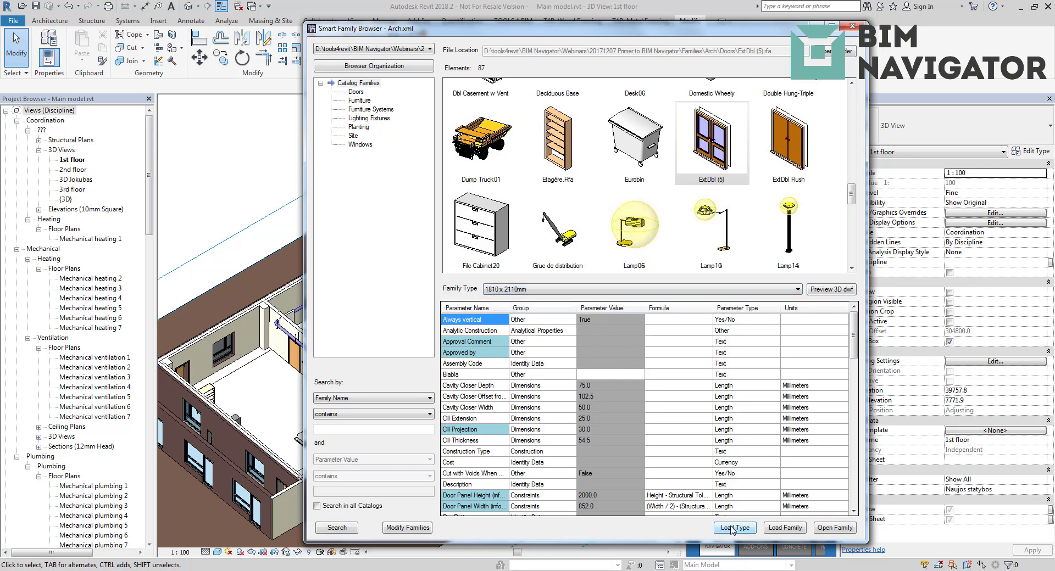
left_click(734, 528)
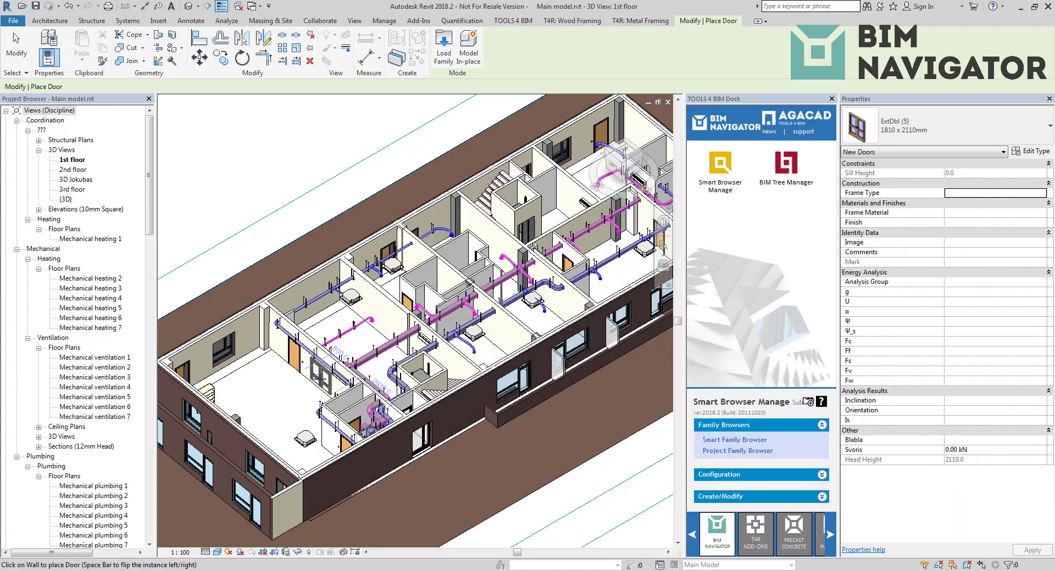
left_click(330, 408)
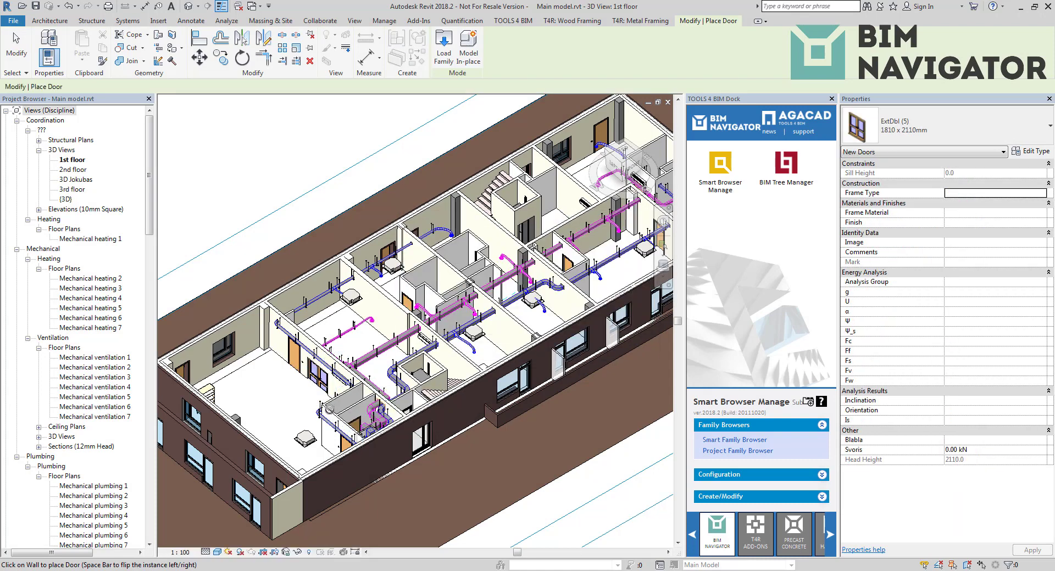
key("Escape")
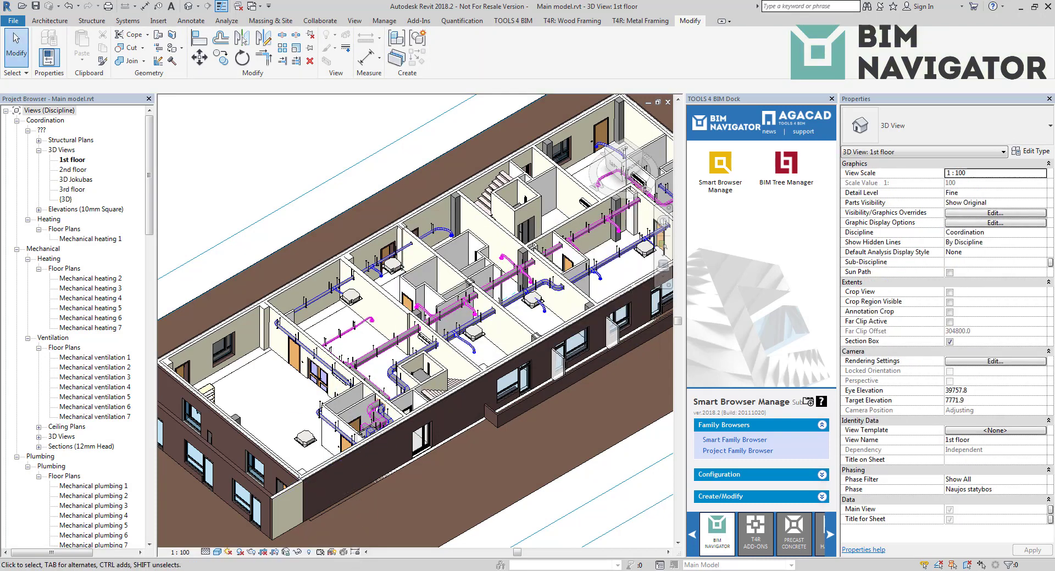
Step: Load the ExtDbl Flush door family with type 1510 x 2110mm chosen and place one in an interior wall of the 1st floor
left_click(252, 570)
left_click(314, 522)
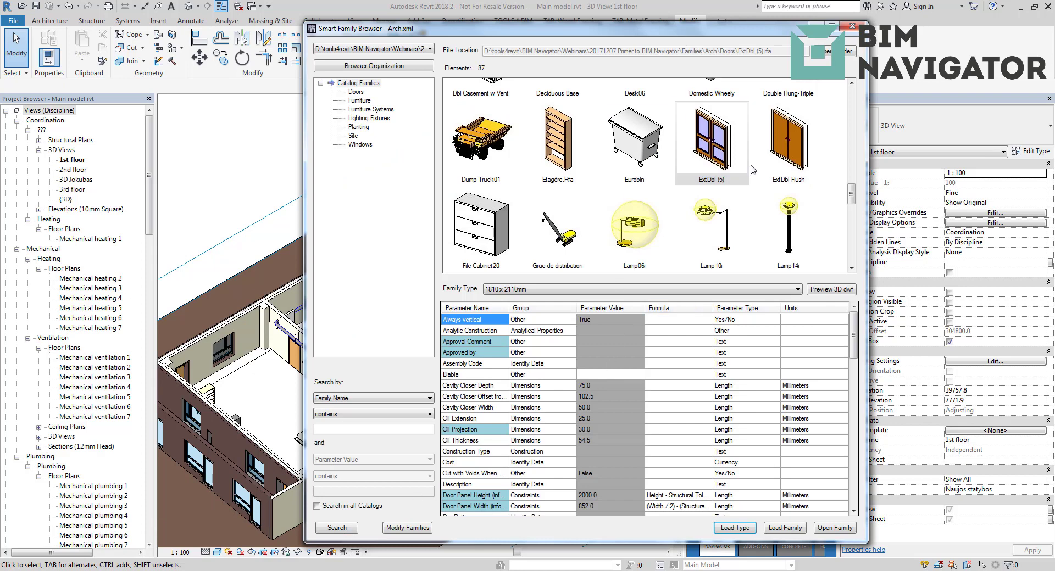
left_click(780, 148)
left_click(619, 291)
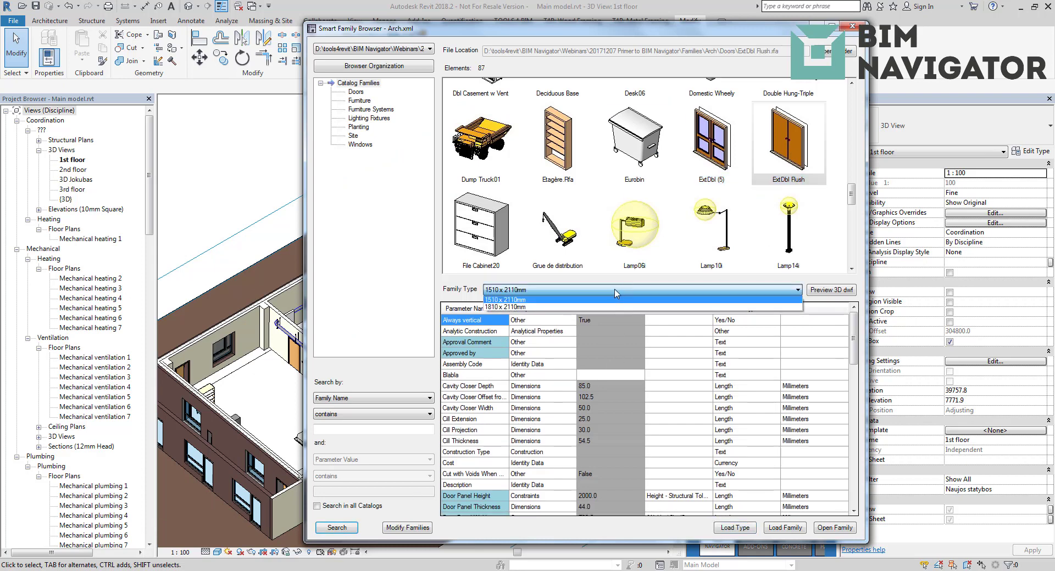
left_click(616, 300)
left_click(786, 528)
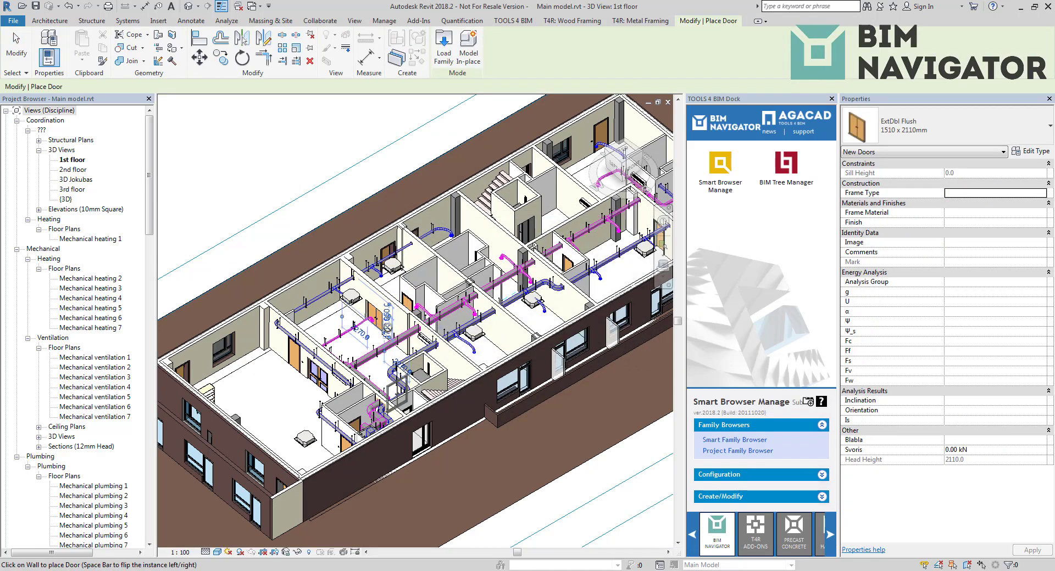
key("Escape")
key("Escape")
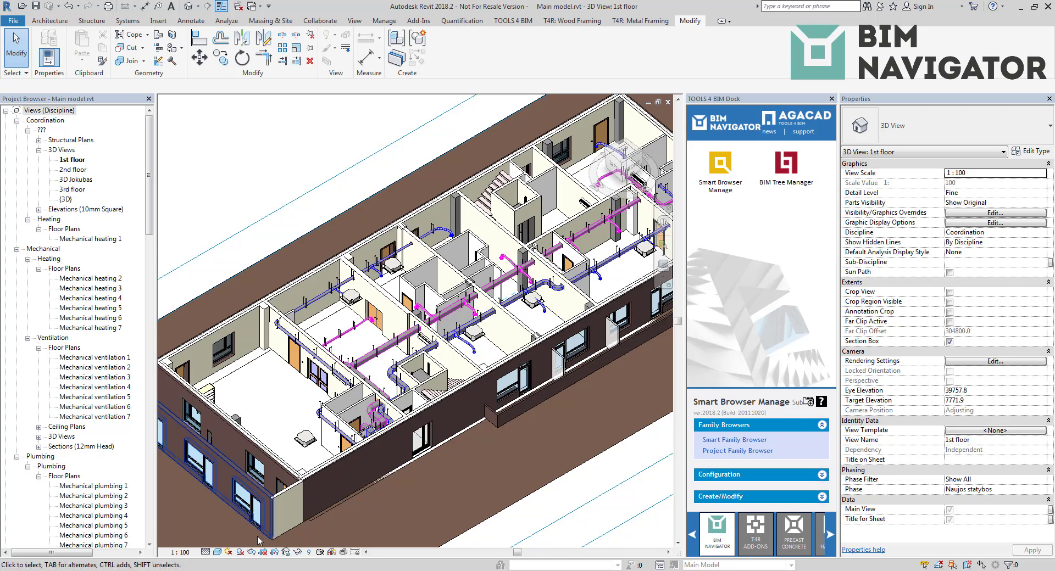
Step: Preview the Etagère.Rfa shelf family as a 3D dwf, enlarge the viewer to full screen and orbit the model
mouse_move(311, 537)
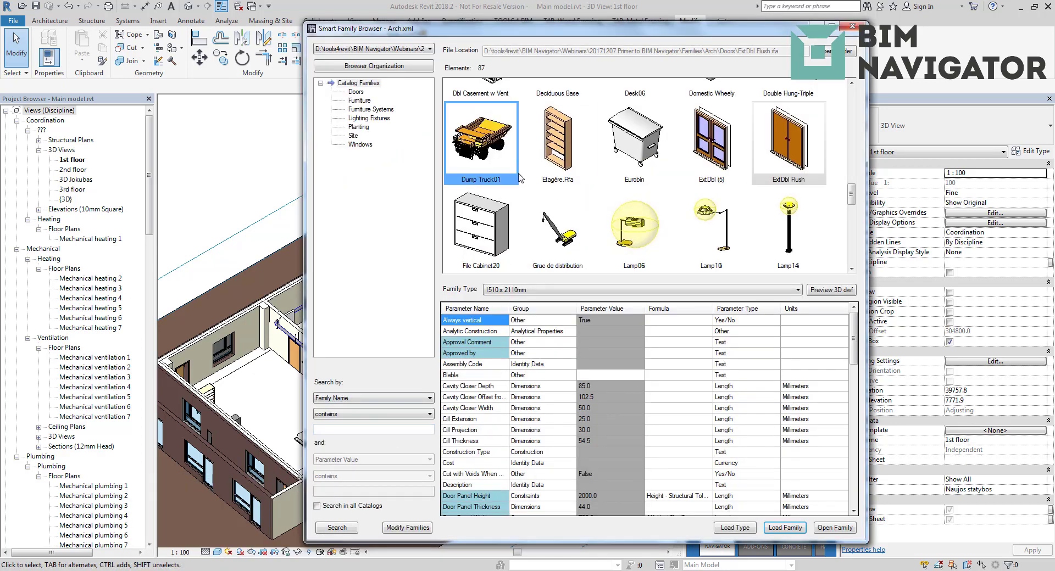
right_click(540, 152)
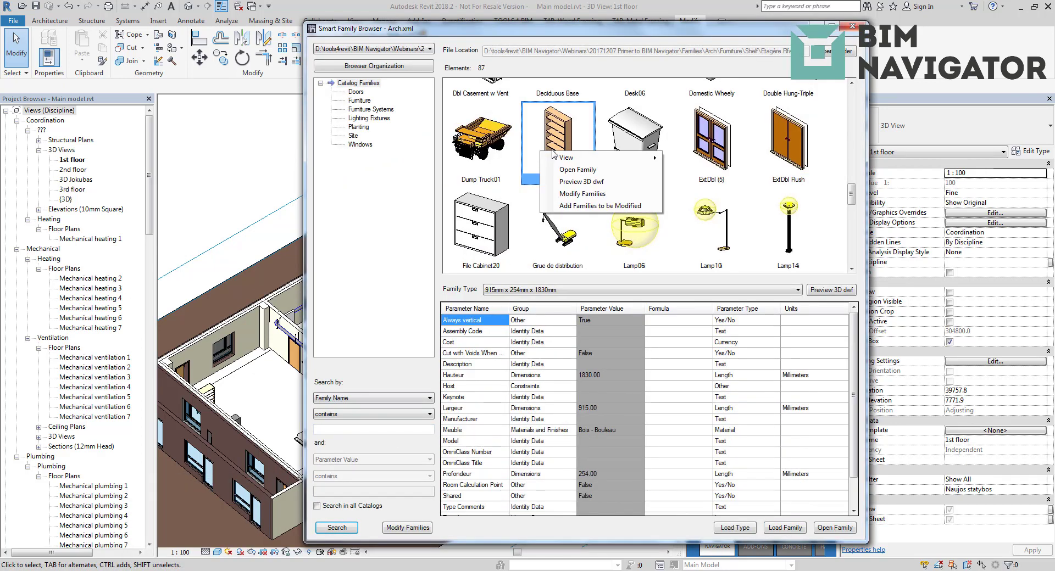
left_click(593, 182)
left_click(584, 222)
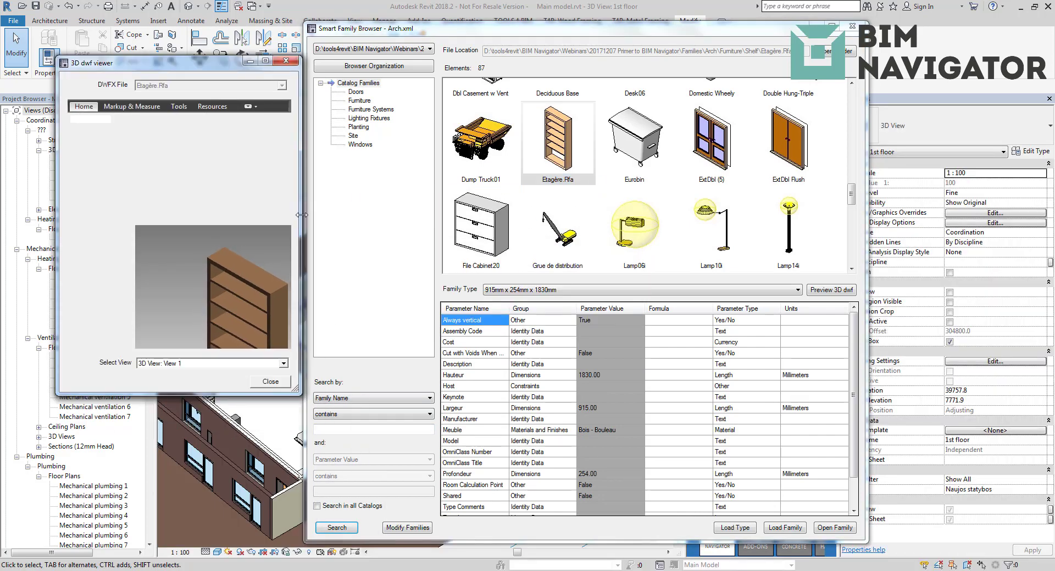
left_click_drag(301, 215, 483, 215)
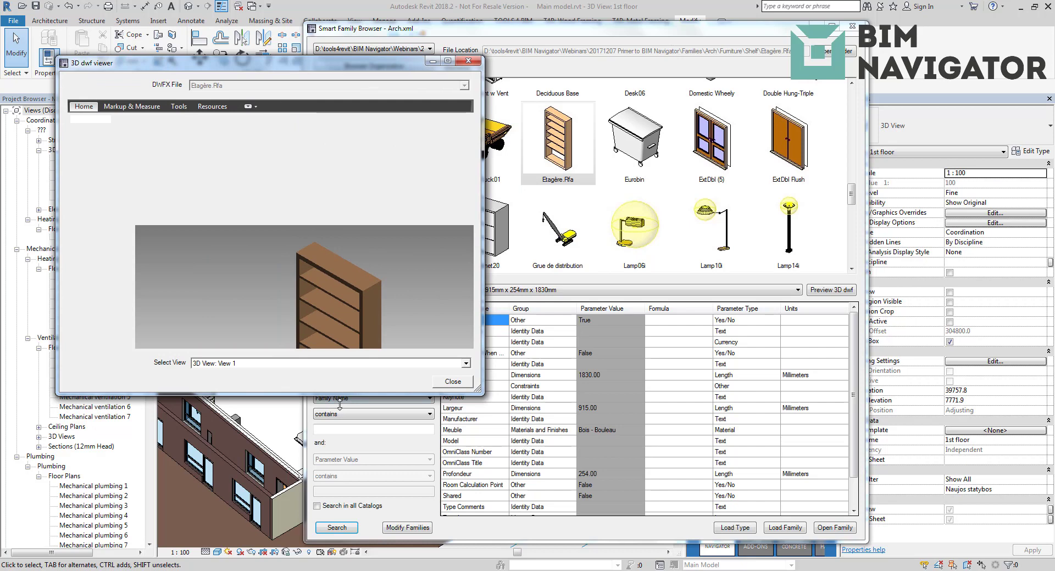
left_click_drag(339, 400, 339, 472)
left_click_drag(353, 270, 343, 336)
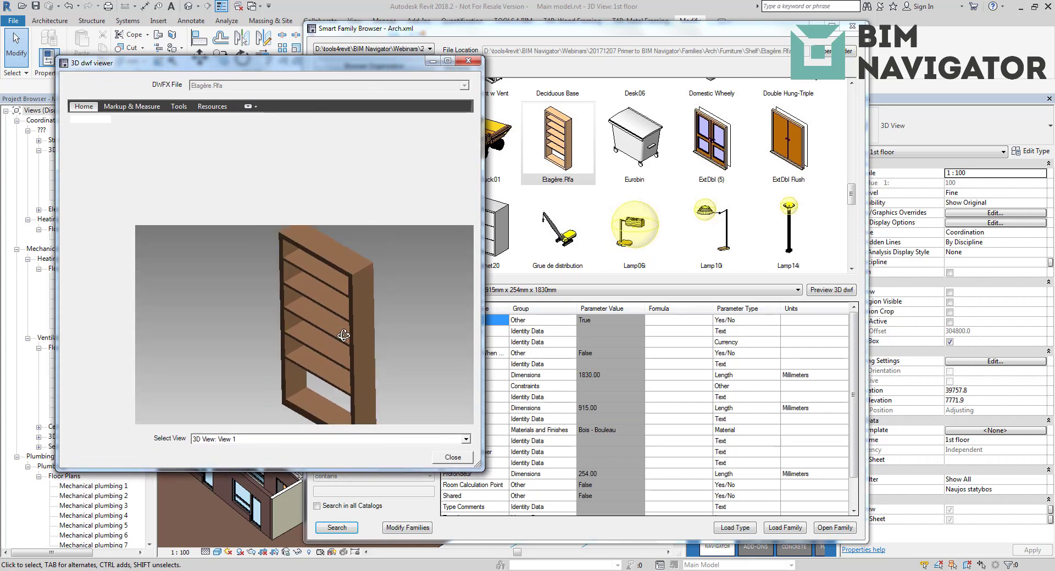
left_click(447, 62)
left_click_drag(577, 294, 487, 312)
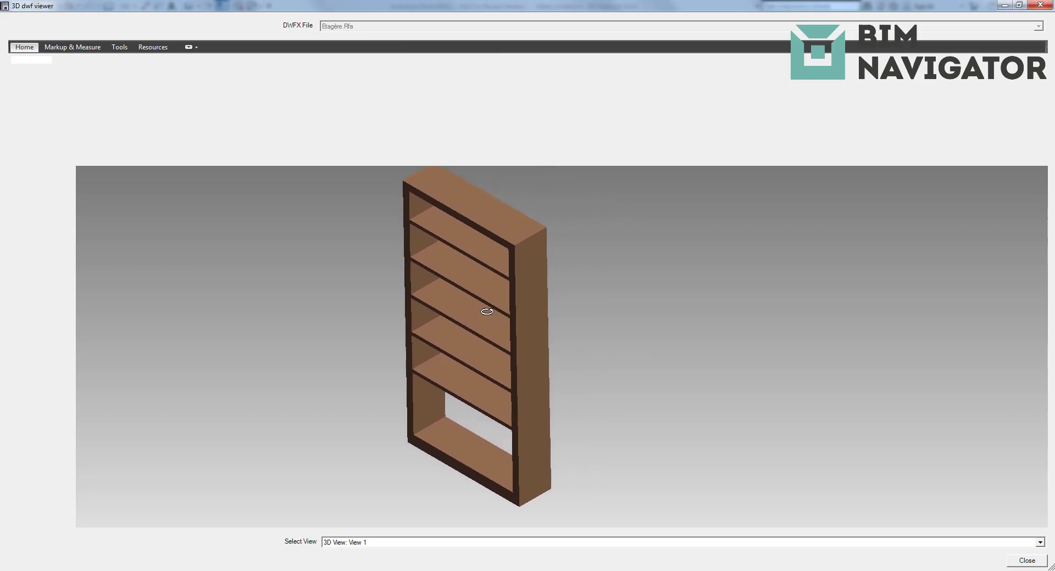
mouse_move(478, 346)
left_mouse_down()
mouse_move(549, 344)
mouse_move(523, 352)
mouse_move(494, 342)
left_mouse_up()
Step: View the shelf's Front, Right and Back elevations in the 3D dwf viewer, and close the viewer
left_click(1040, 542)
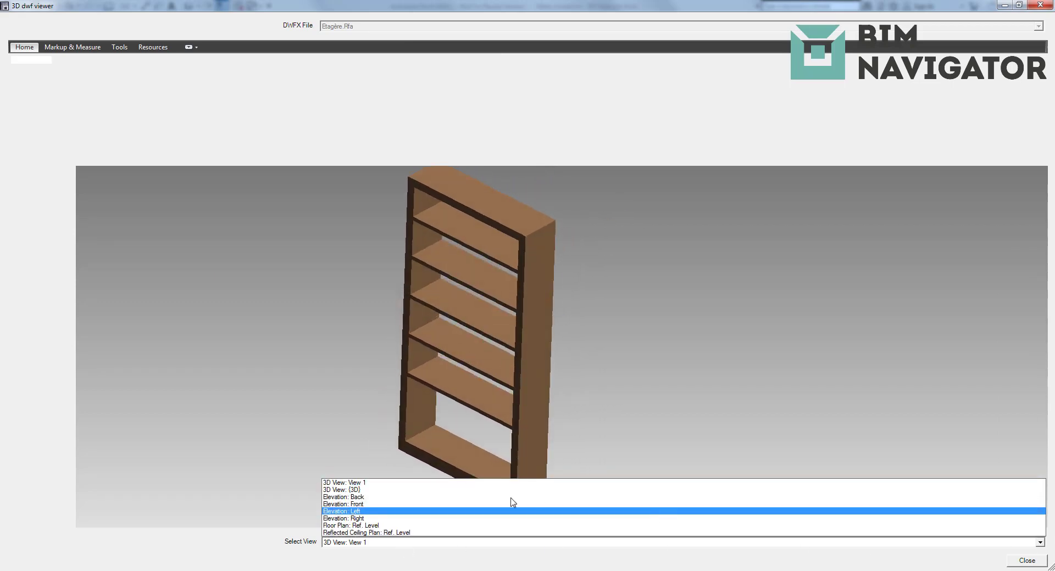
left_click(416, 503)
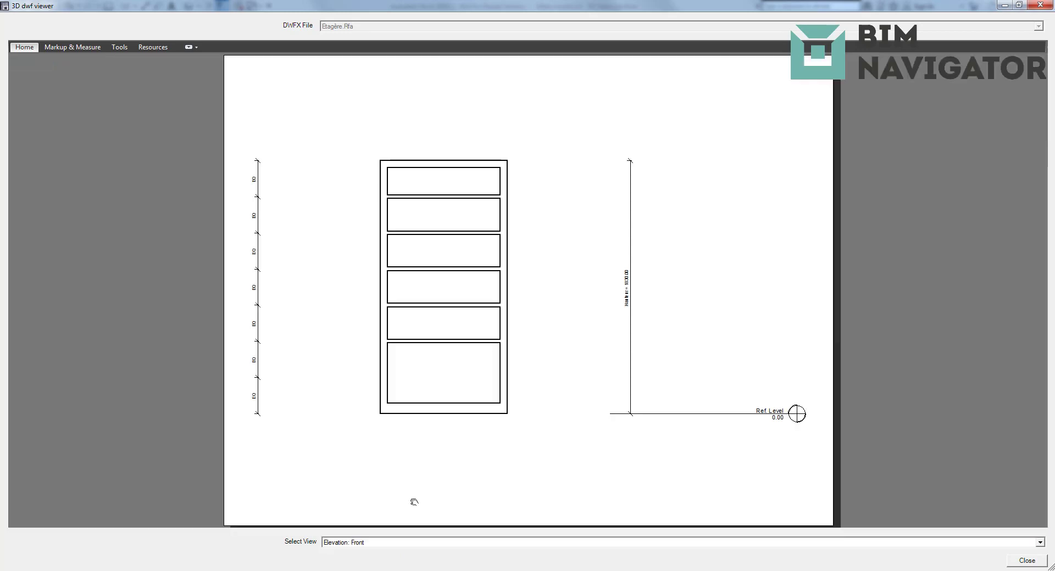
left_click(1040, 543)
left_click(382, 513)
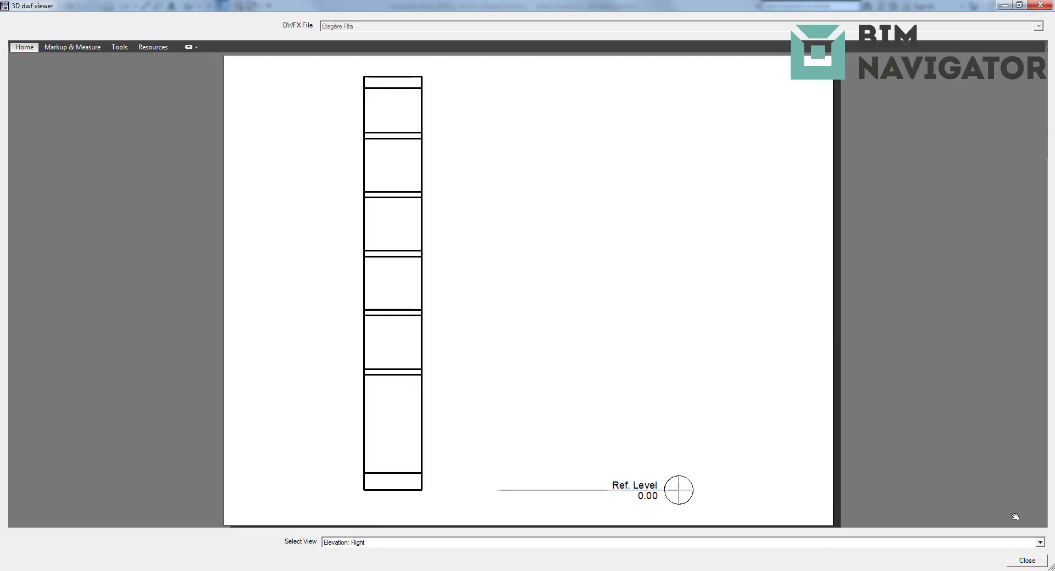
left_click(1040, 544)
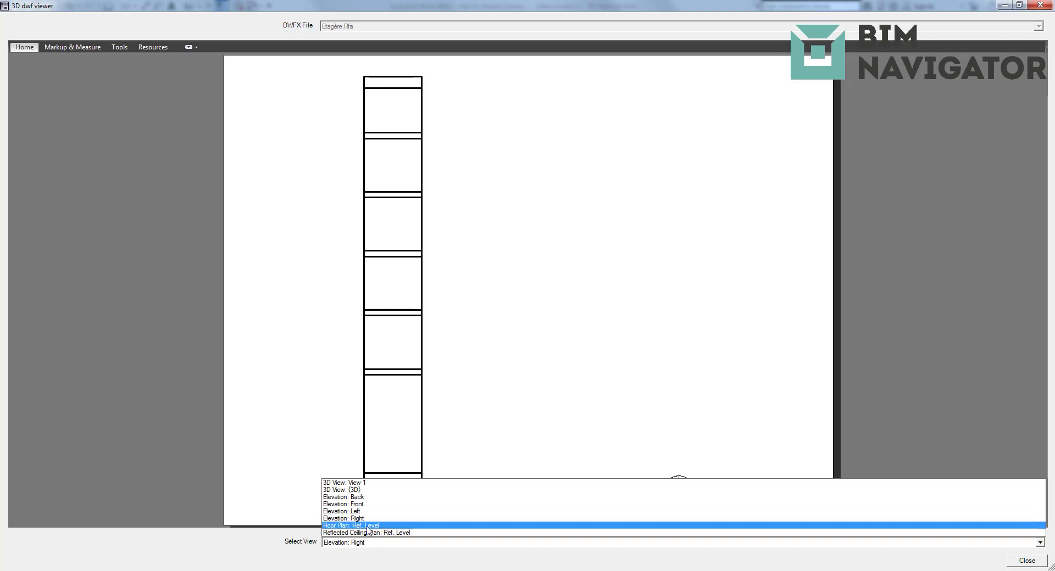
left_click(352, 498)
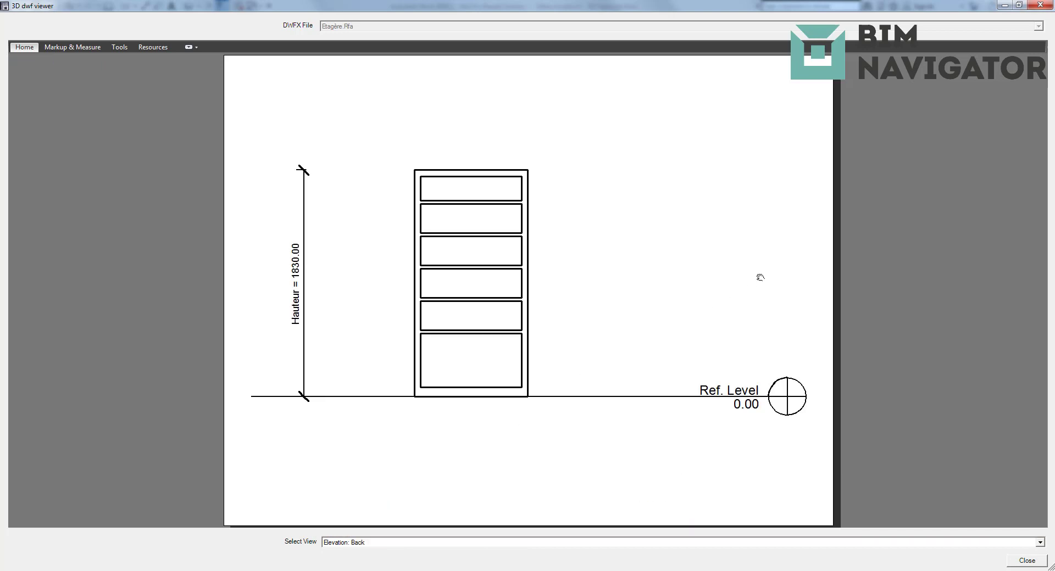
left_click(1040, 5)
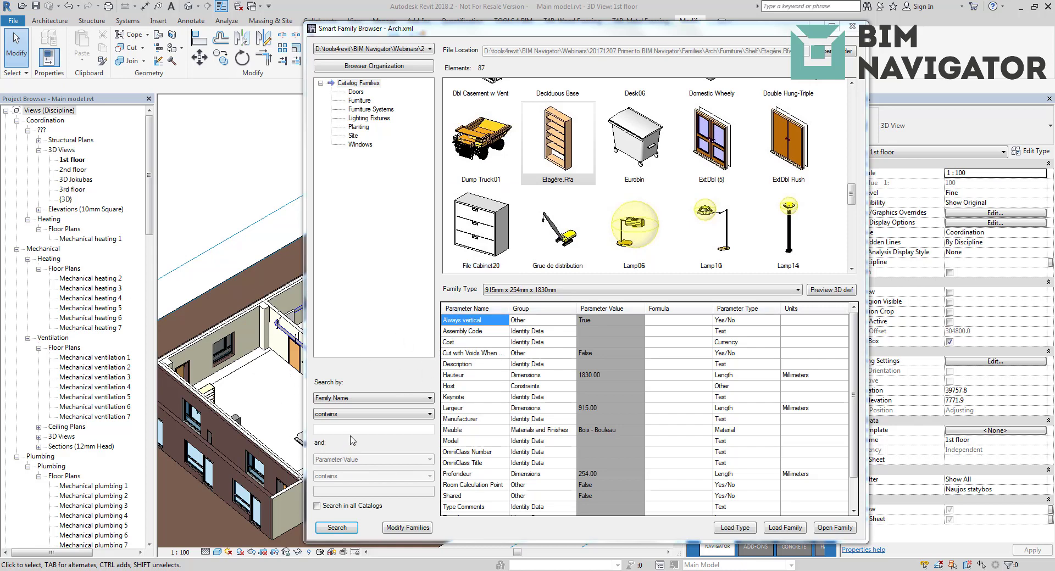
Step: Search the catalog for families whose Family Name contains "car" and select the Car13 family
left_click(383, 403)
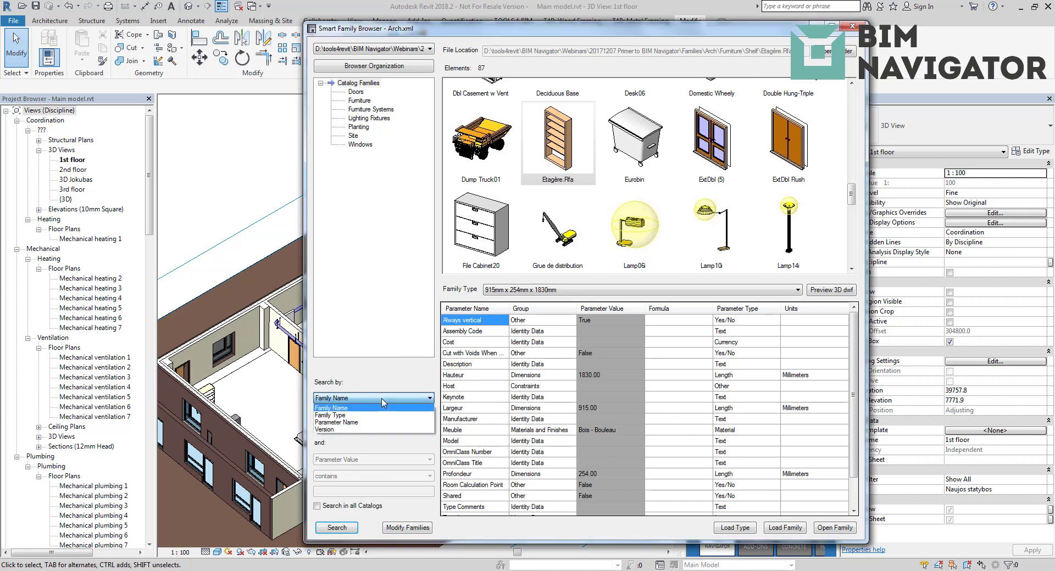
left_click(352, 409)
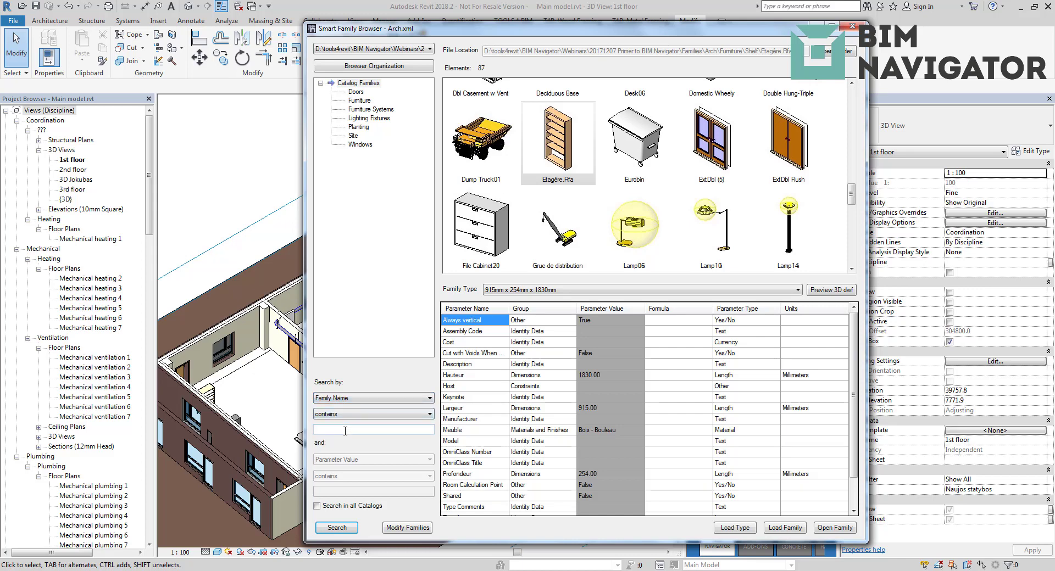
left_click(356, 529)
left_click(495, 138)
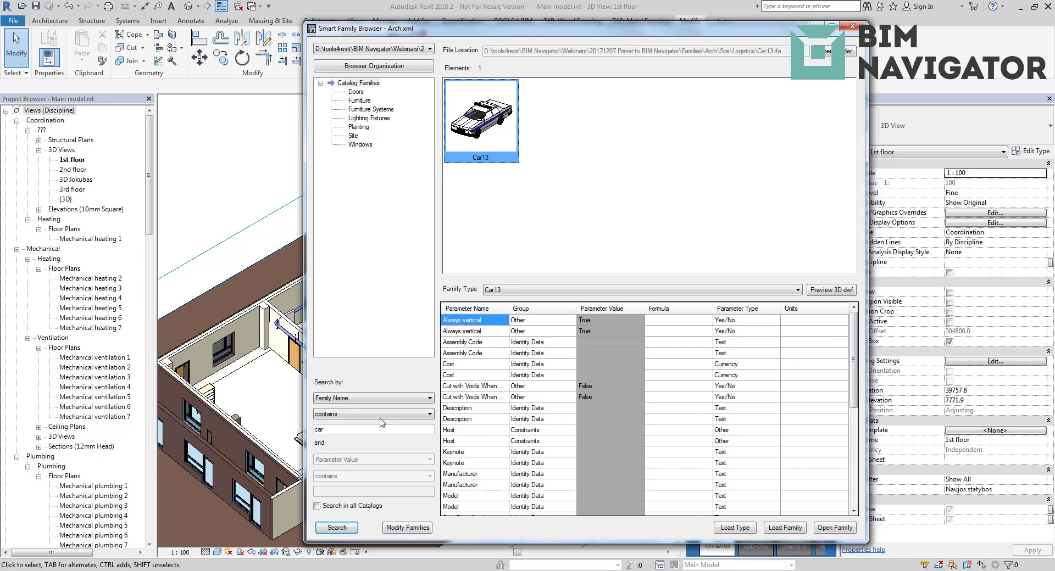
Step: Search the catalog for families whose Version contains 2018 and select both found families
left_click(371, 401)
left_click(349, 433)
left_click_drag(336, 430, 314, 432)
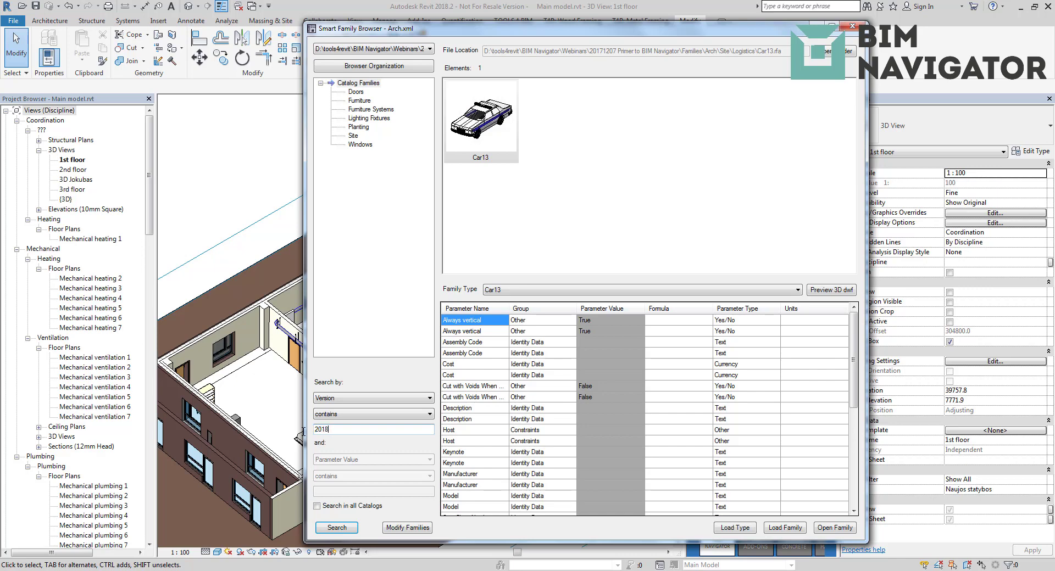
left_click(337, 528)
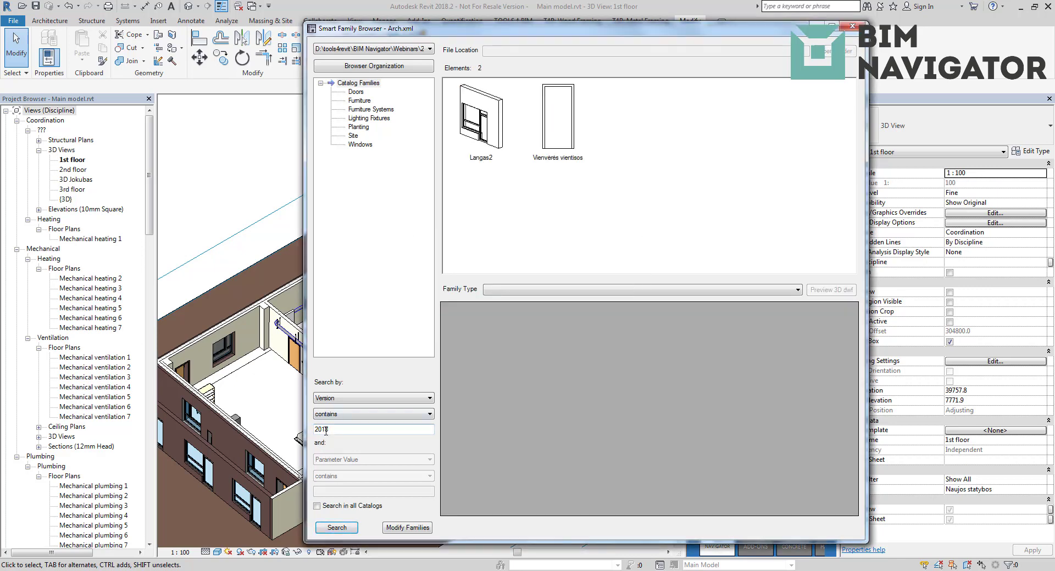
left_click_drag(598, 234, 470, 101)
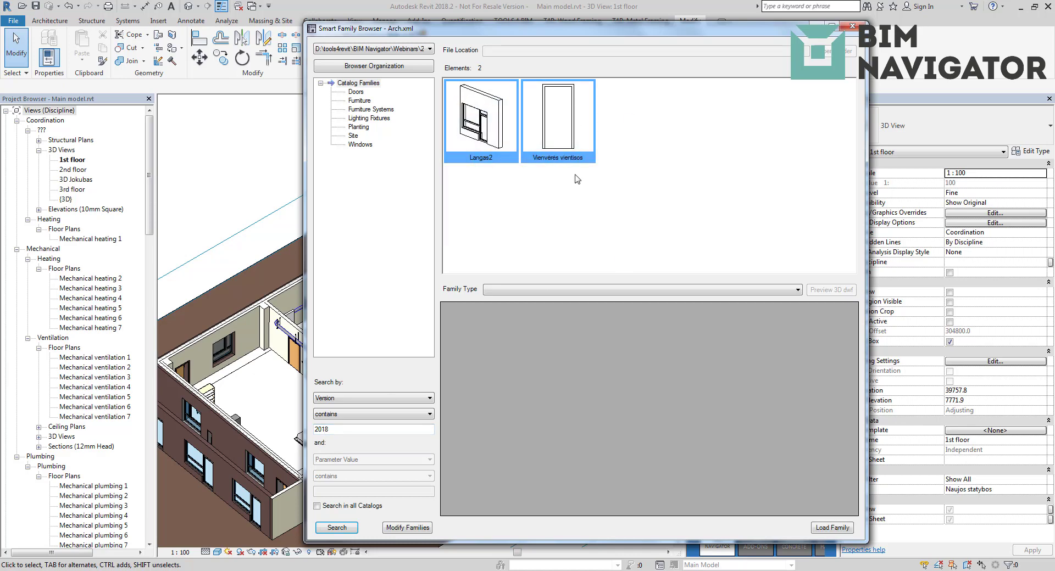
Step: Set the first search condition to Parameter Name contains "mater"
double_click(385, 429)
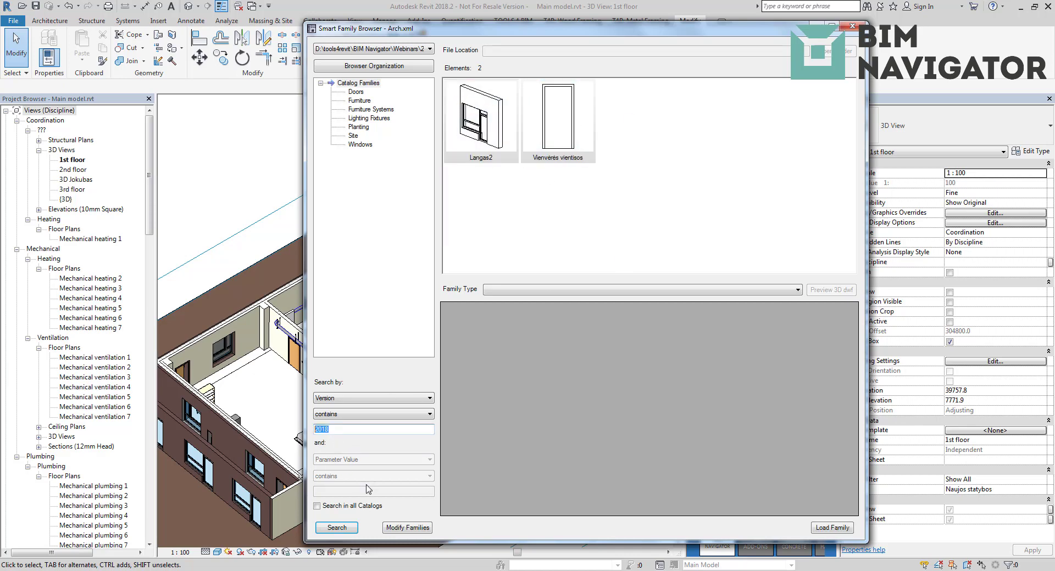
left_click(379, 399)
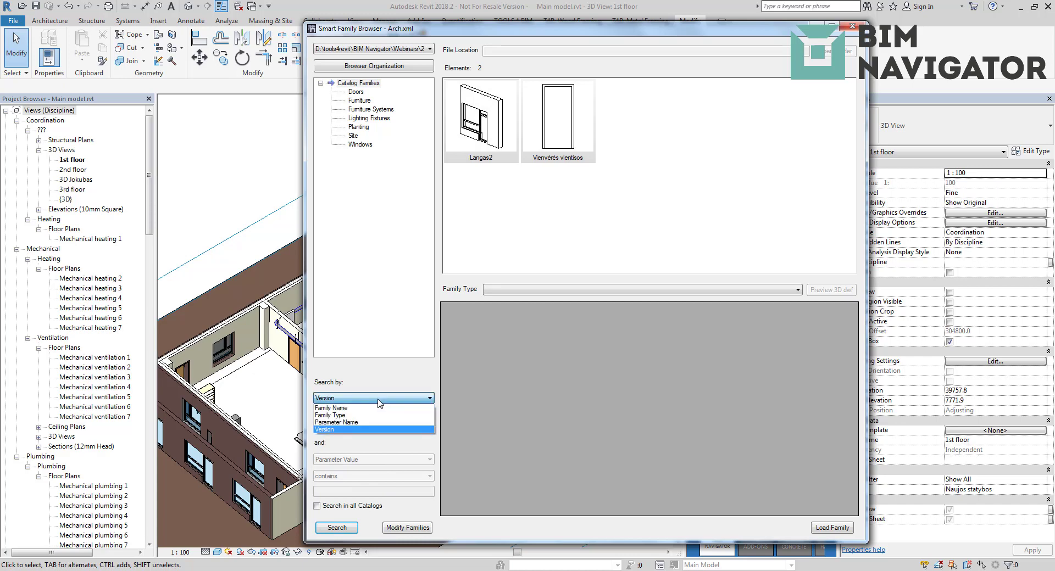
left_click(357, 423)
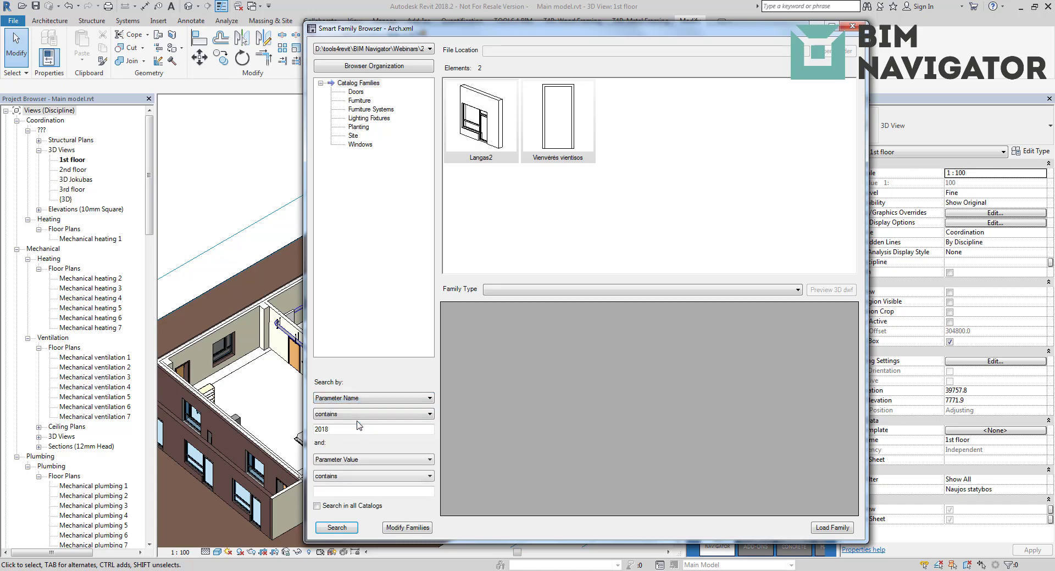
left_click_drag(354, 429, 309, 429)
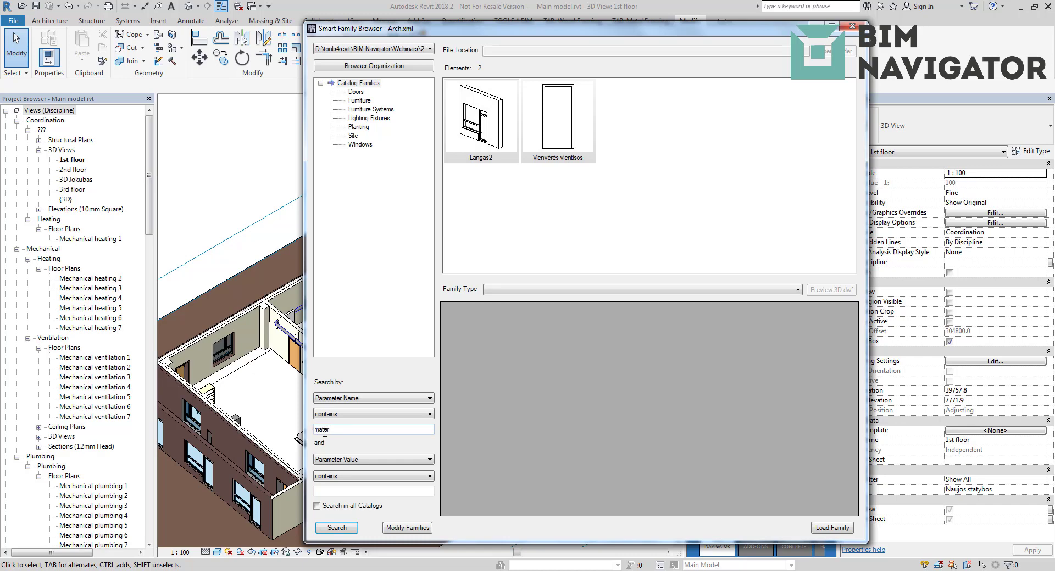
left_click_drag(324, 431, 313, 429)
left_click(341, 415)
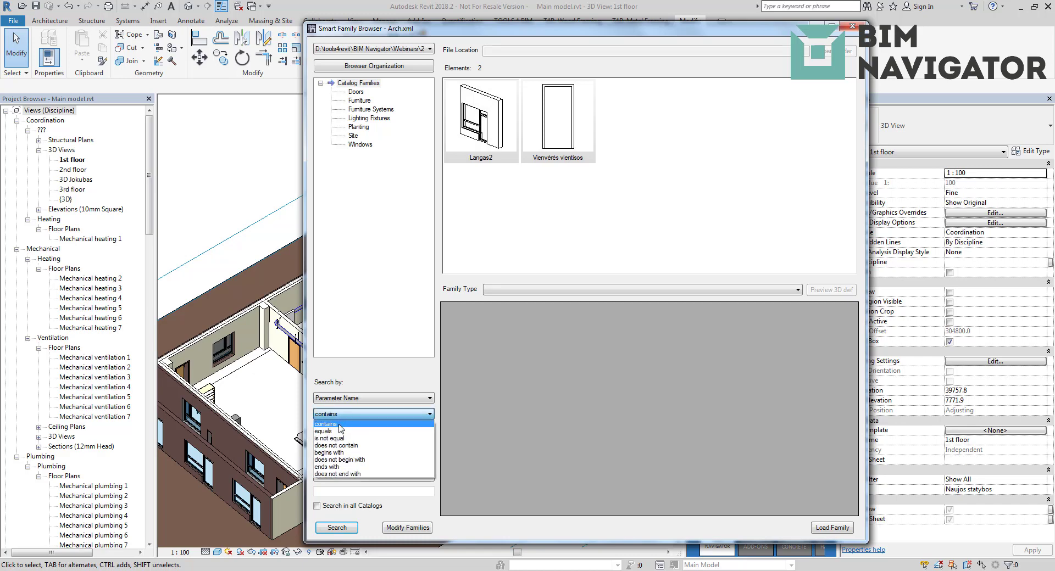
left_click(340, 425)
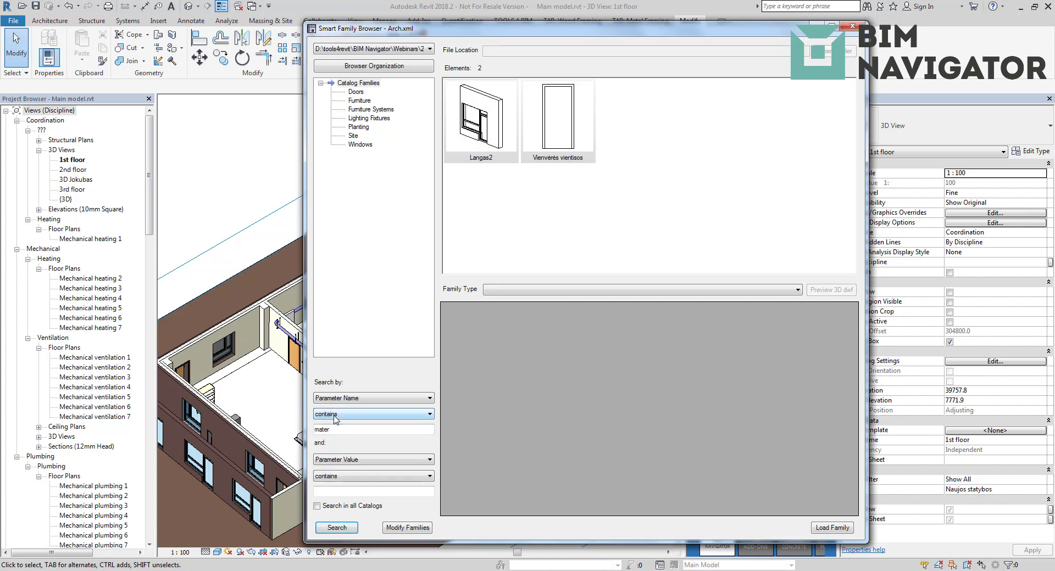
left_click(337, 418)
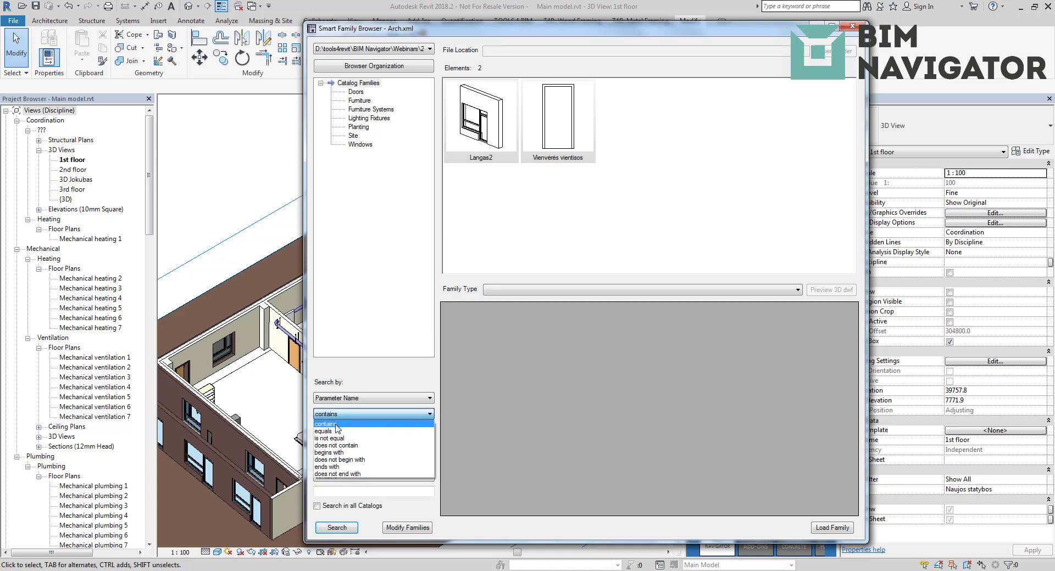
left_click(337, 425)
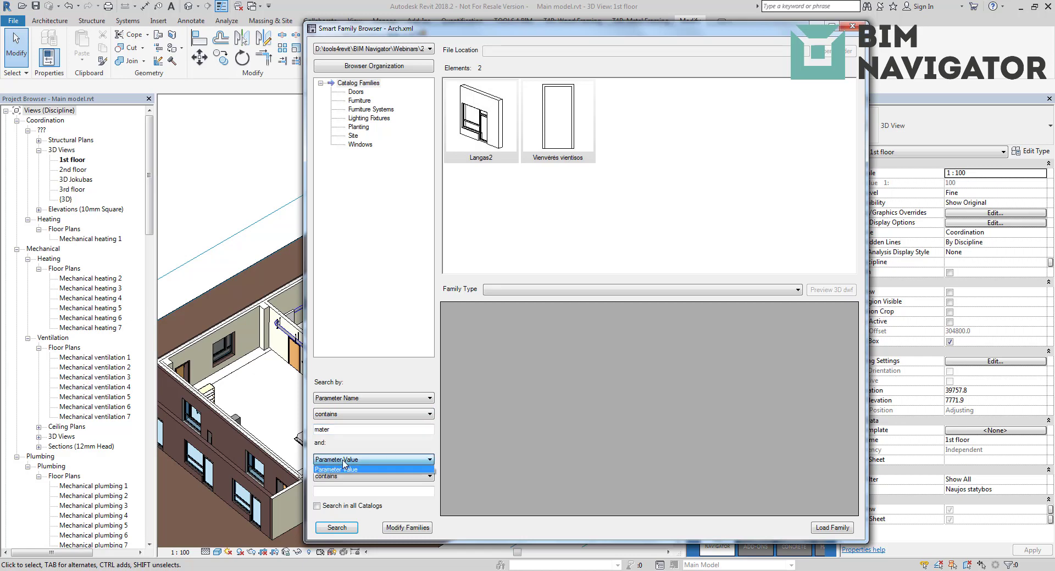
Step: Run the search with the second condition Parameter Value contains "wood" and select all the families found
left_click(337, 491)
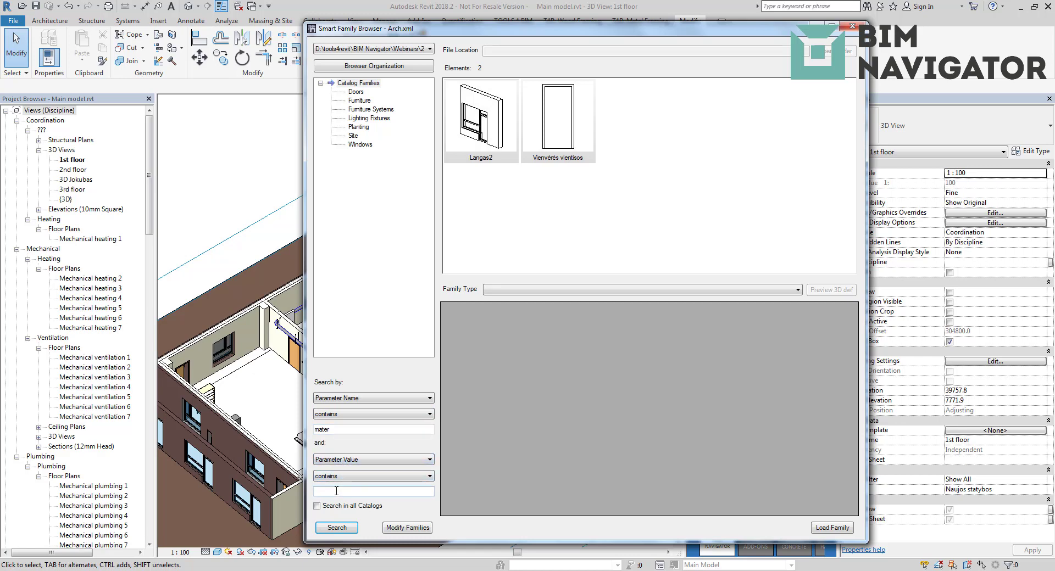
left_click(336, 528)
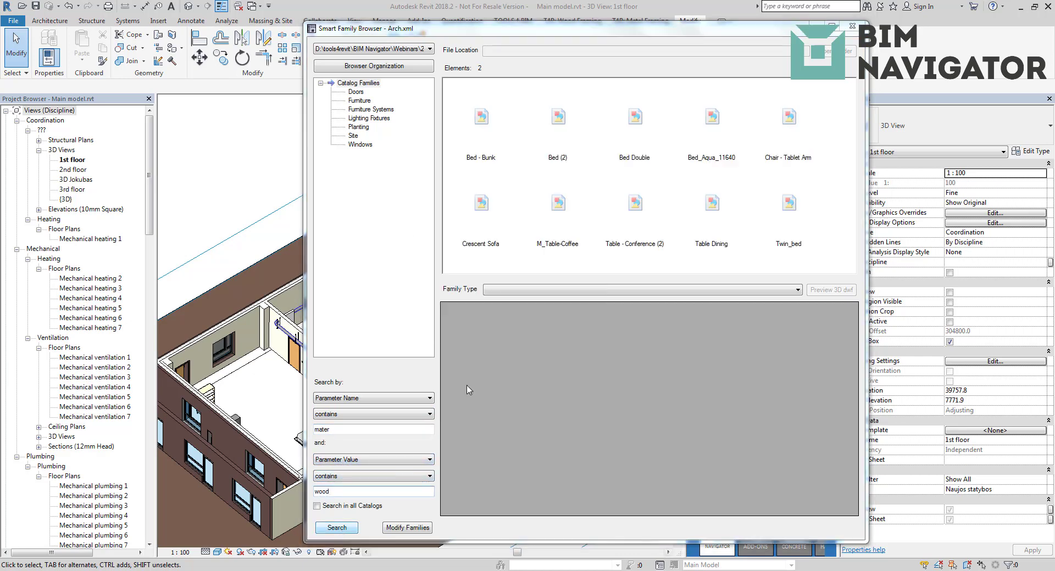
left_click_drag(854, 265, 446, 82)
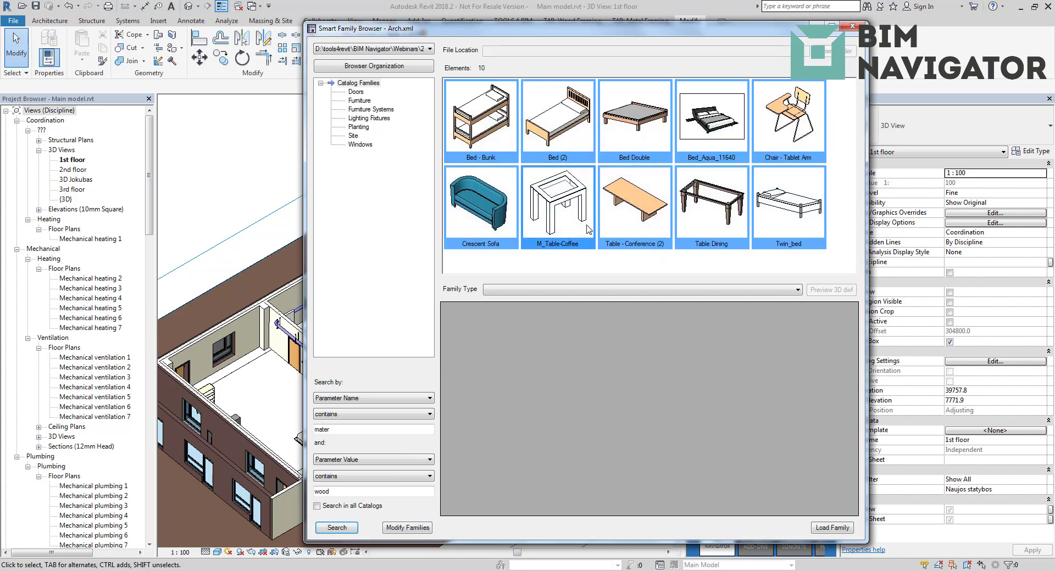
Step: Check the Frame Material parameter of the Bed - Bunk family and view the comparison options of the parameter name condition
left_click(492, 122)
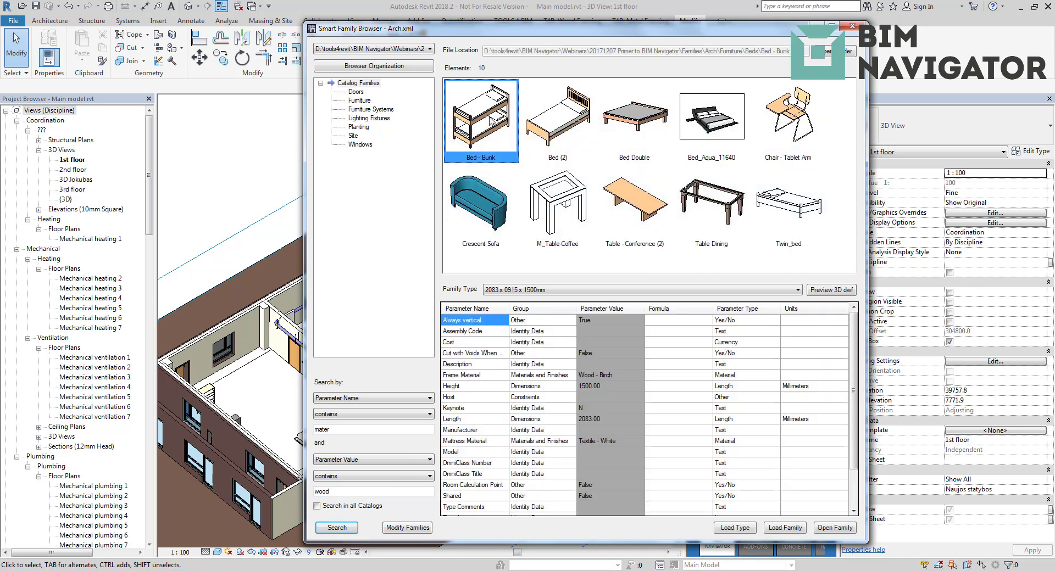
left_click(495, 376)
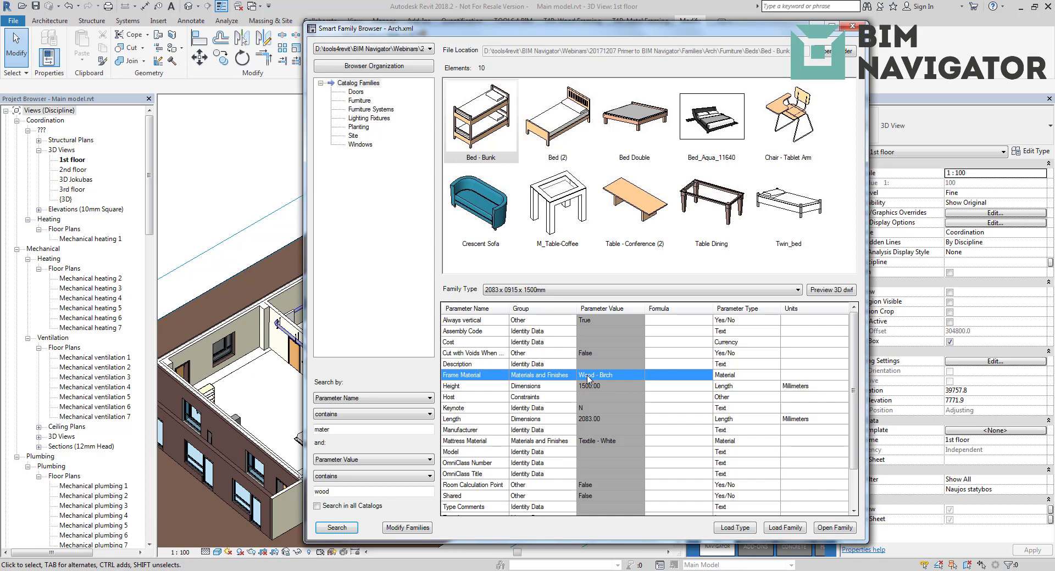
left_click(427, 414)
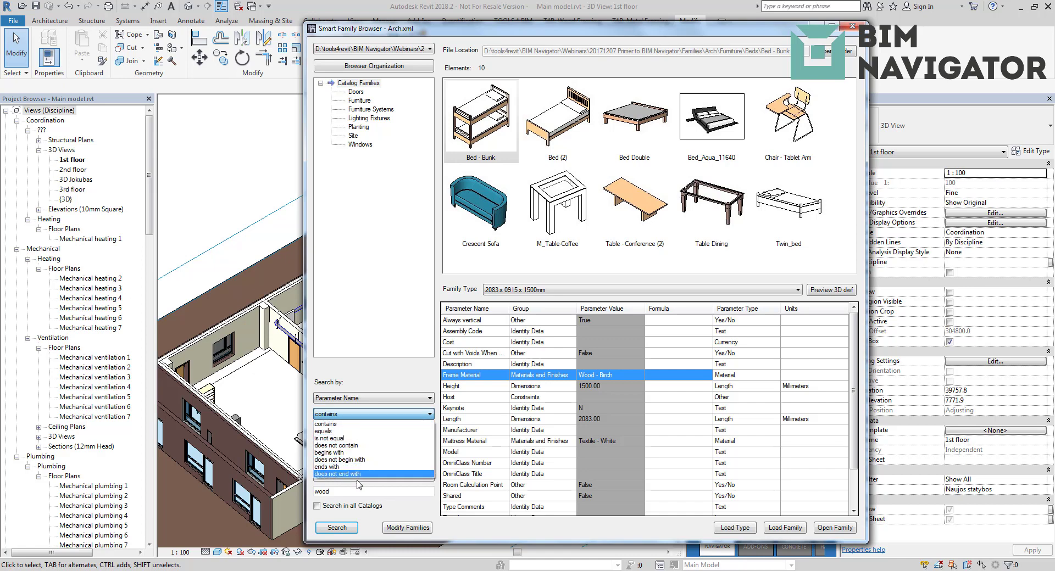
left_click(358, 380)
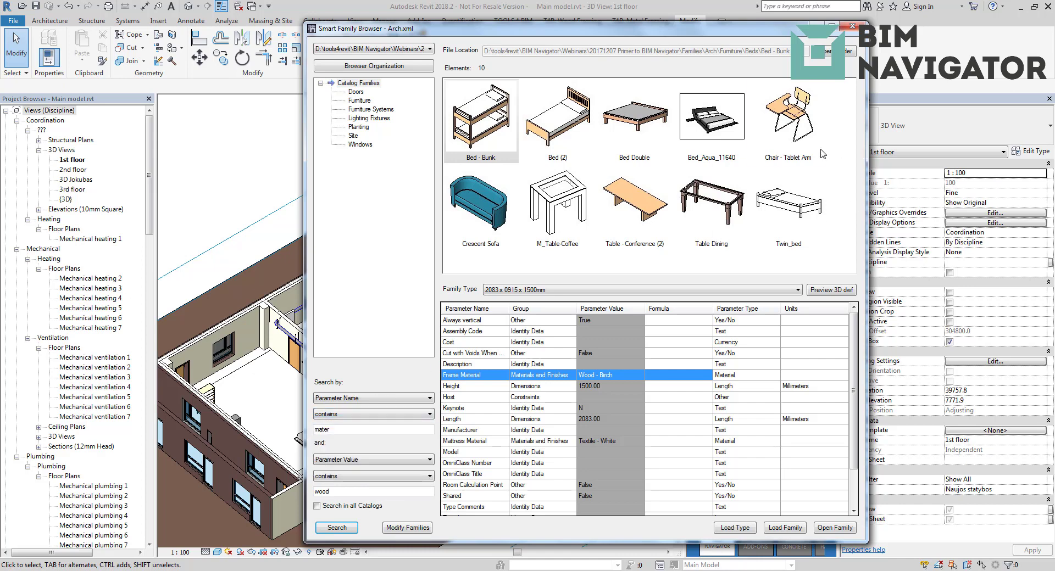
Step: Switch to Windows Explorer and open the Arch folder inside Thumbnails of the 20171207 Primer to BIM Navigator folder
left_click(485, 138)
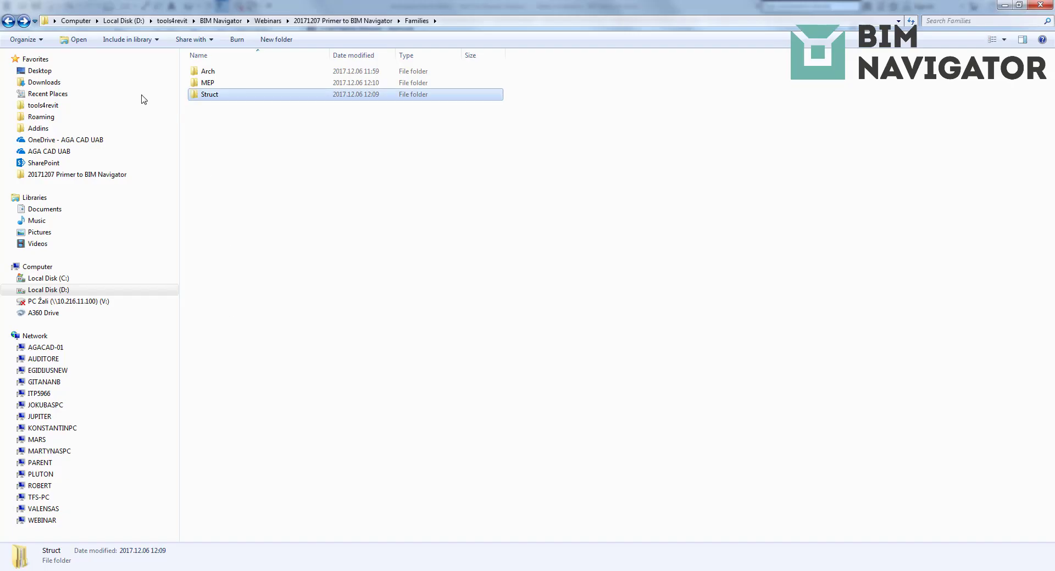
left_click(8, 21)
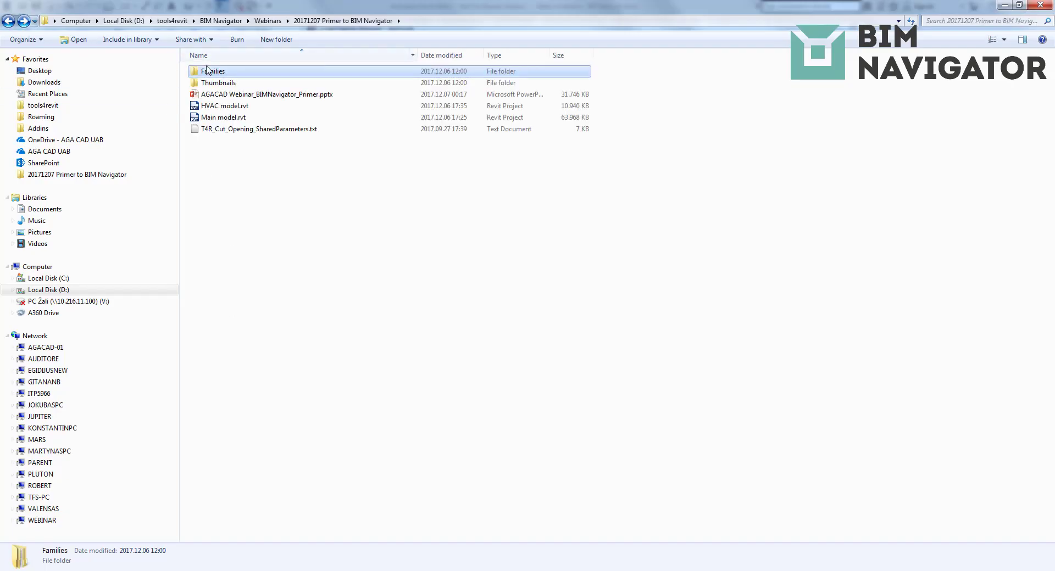
double_click(228, 84)
double_click(208, 72)
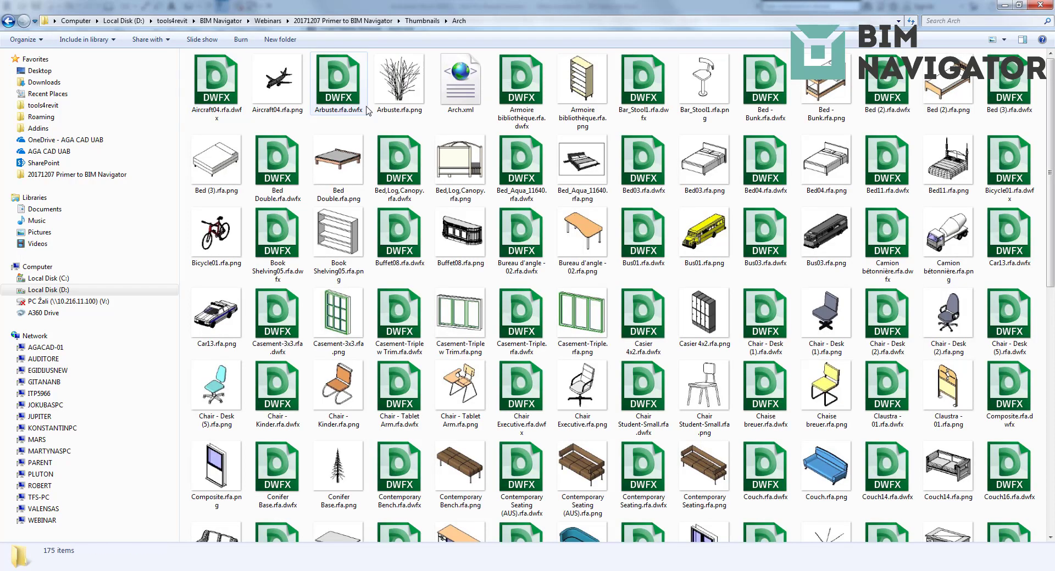
Step: Open Arch.xml in Notepad++ and highlight the Armchair type block of the Contemporary Seating family
mouse_move(1052, 128)
left_mouse_down()
mouse_move(1054, 197)
mouse_move(1053, 110)
left_mouse_up()
right_click(457, 83)
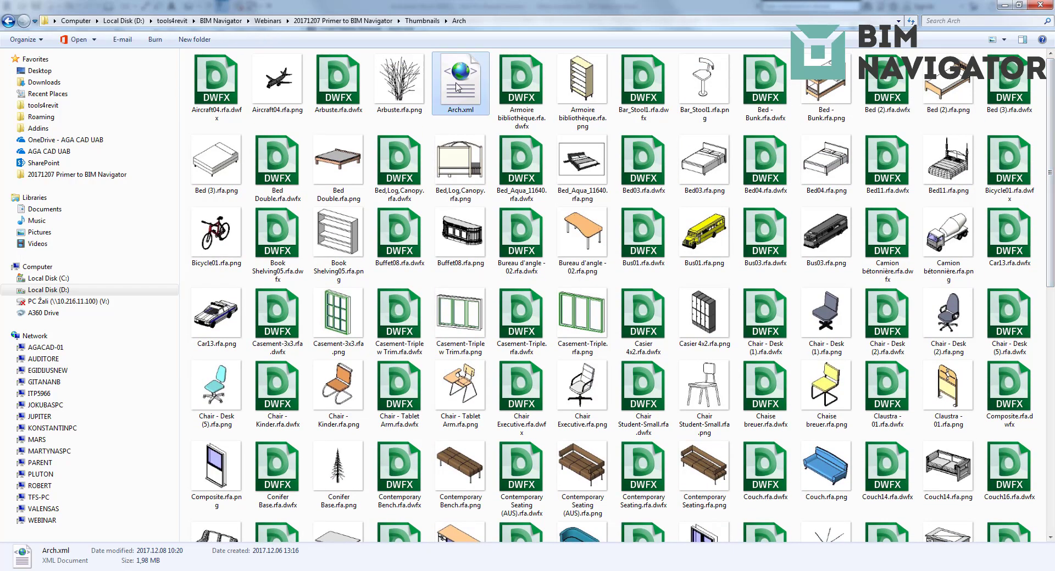
left_click(502, 139)
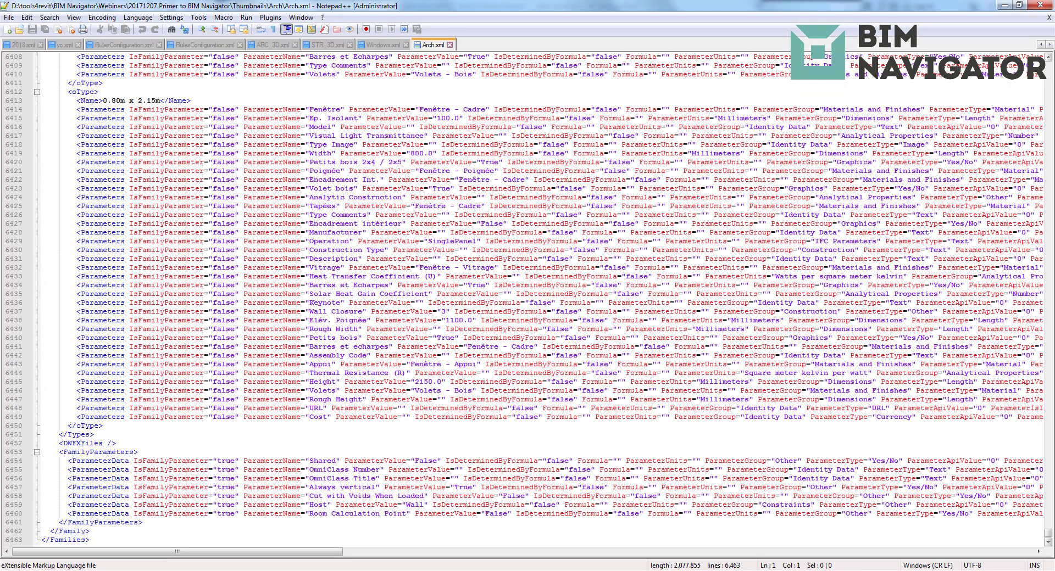
left_click_drag(1048, 533, 1012, 220)
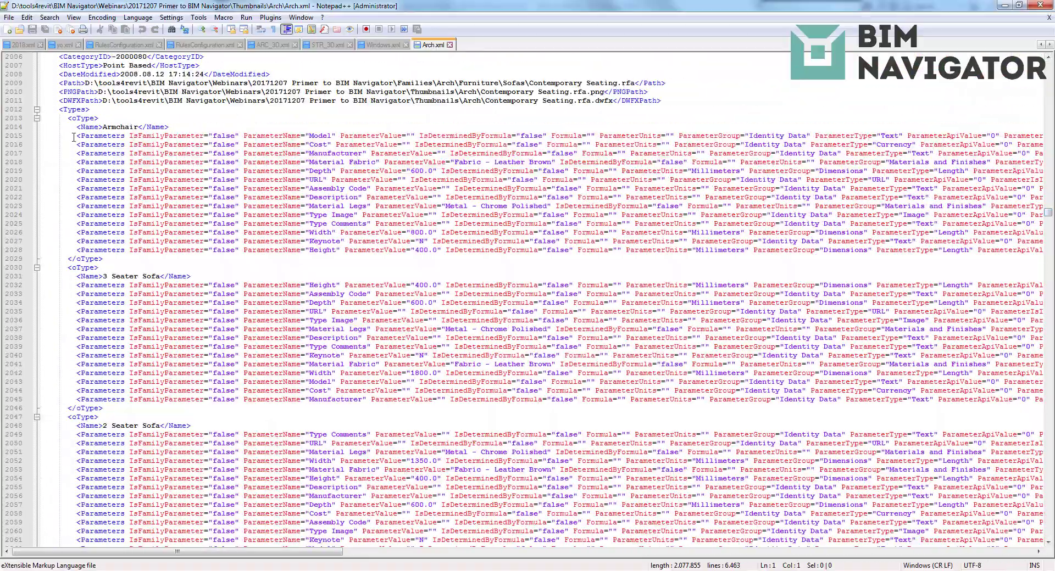
left_click_drag(76, 127, 154, 268)
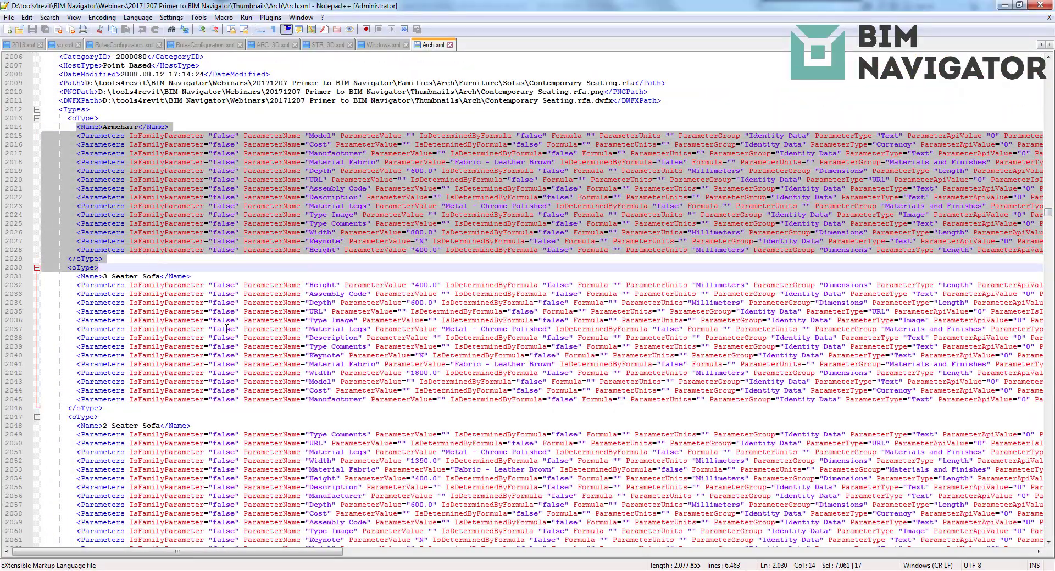
Step: Close Notepad++ and return to the Smart Family Browser in Revit
left_click(1040, 4)
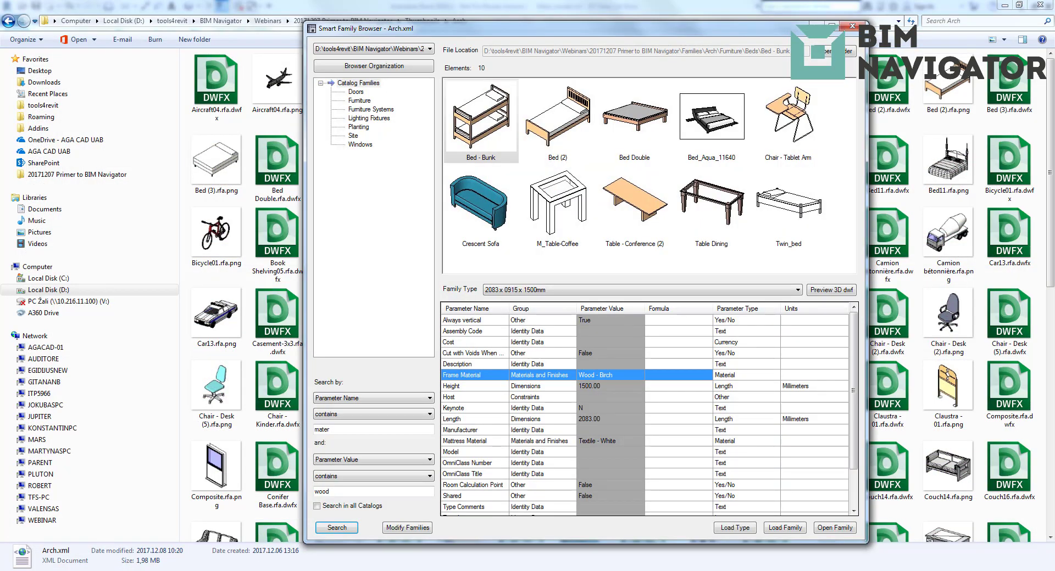
left_click(246, 536)
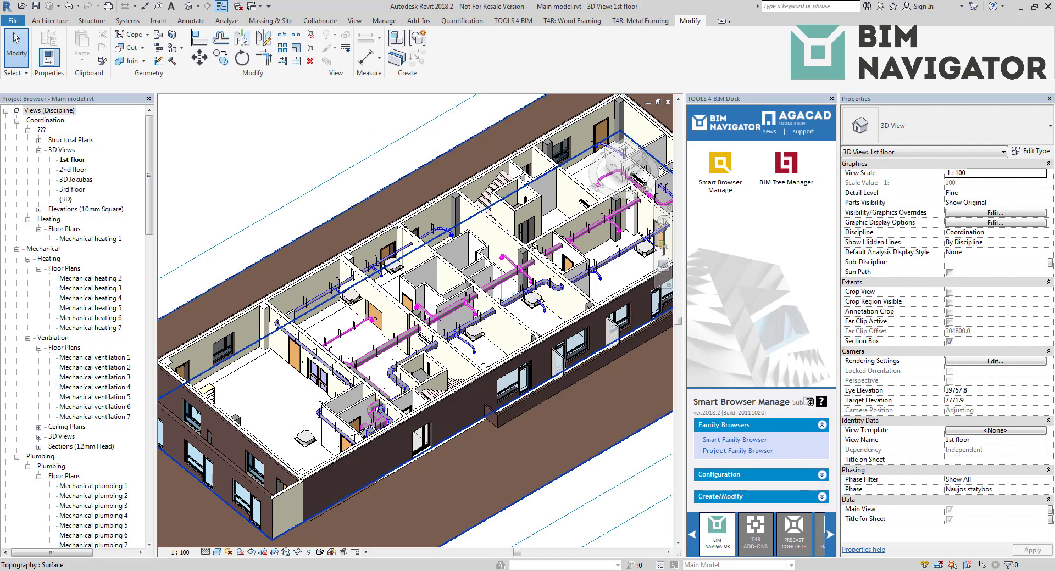
left_click(313, 547)
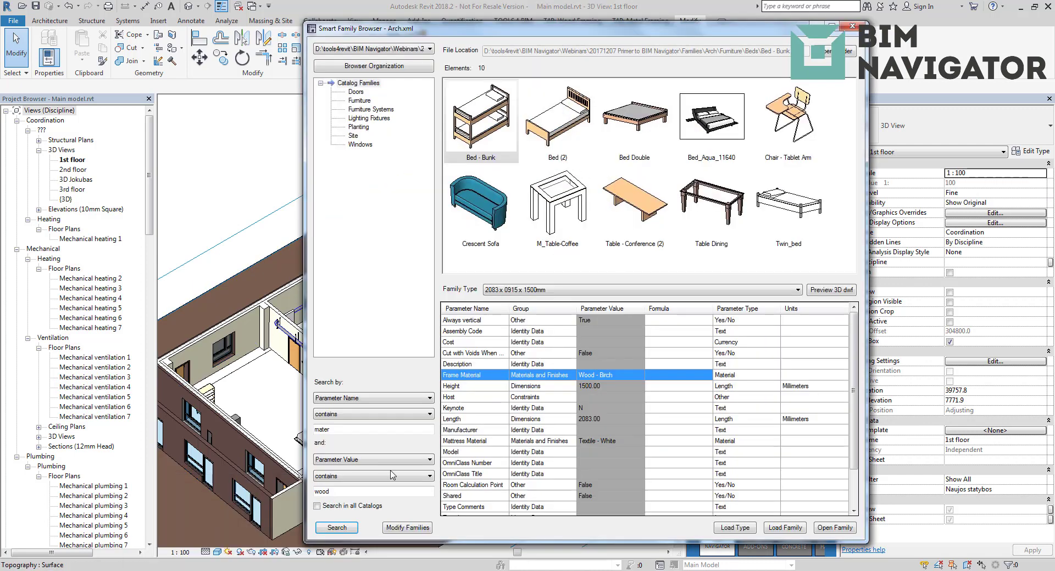
Step: List all the catalog families and select Casement-3x3, Casement-Triple and Casement-Triple w Trim together
left_click(355, 92)
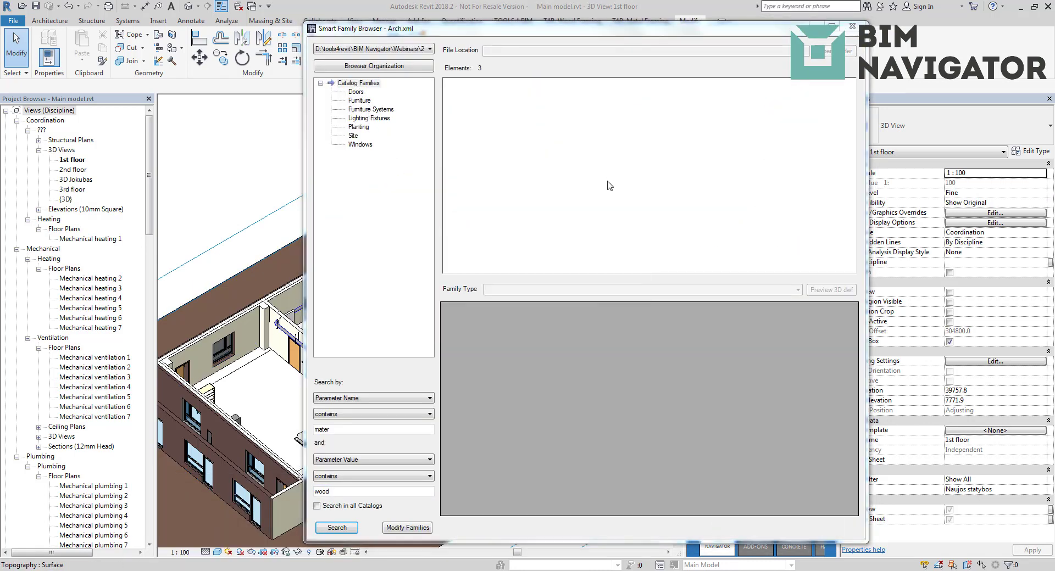
scroll(855, 133, "down", 2)
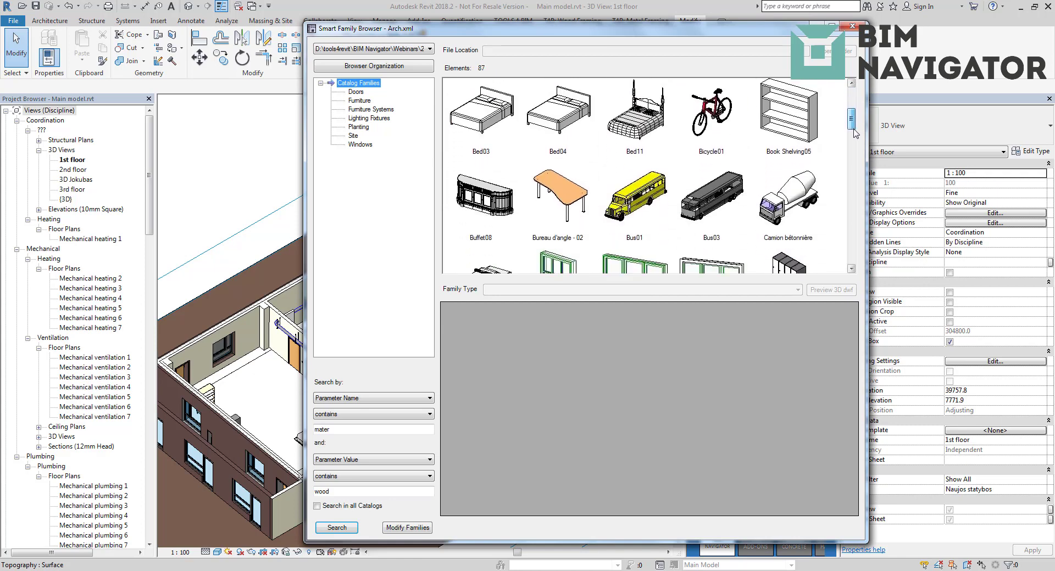
scroll(855, 134, "down", 1)
left_click(558, 190)
left_click(634, 189, "ctrl")
left_click(712, 190, "ctrl")
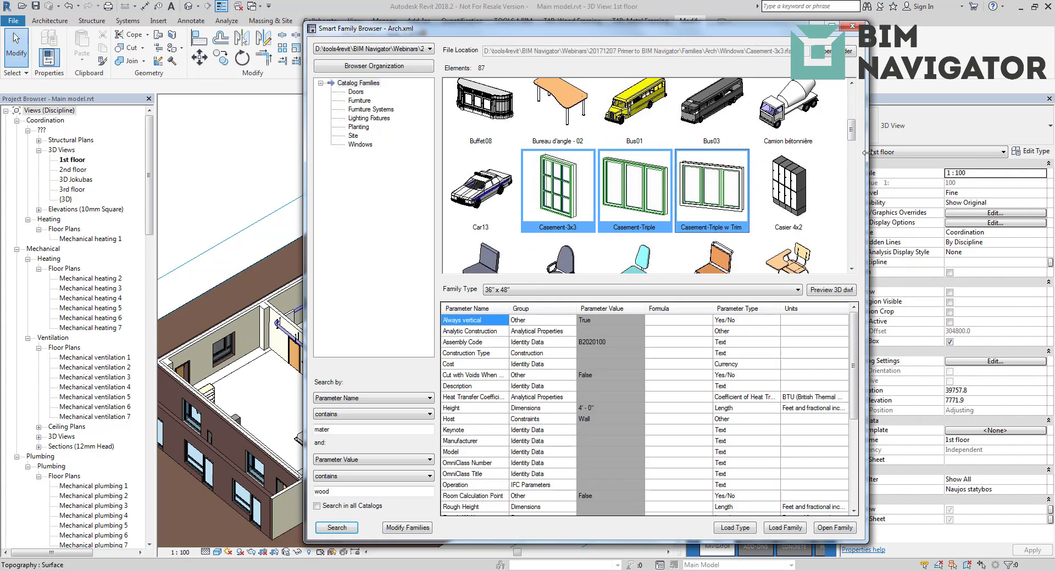
Step: Extend the family selection with Composite, Langas2 and Vienvėrės vientisos, and open the selected families for modification
left_click_drag(853, 135, 855, 267)
left_click(789, 170, "ctrl")
left_click(566, 236, "ctrl")
scroll(708, 251, "up", 2)
left_click(716, 254, "ctrl")
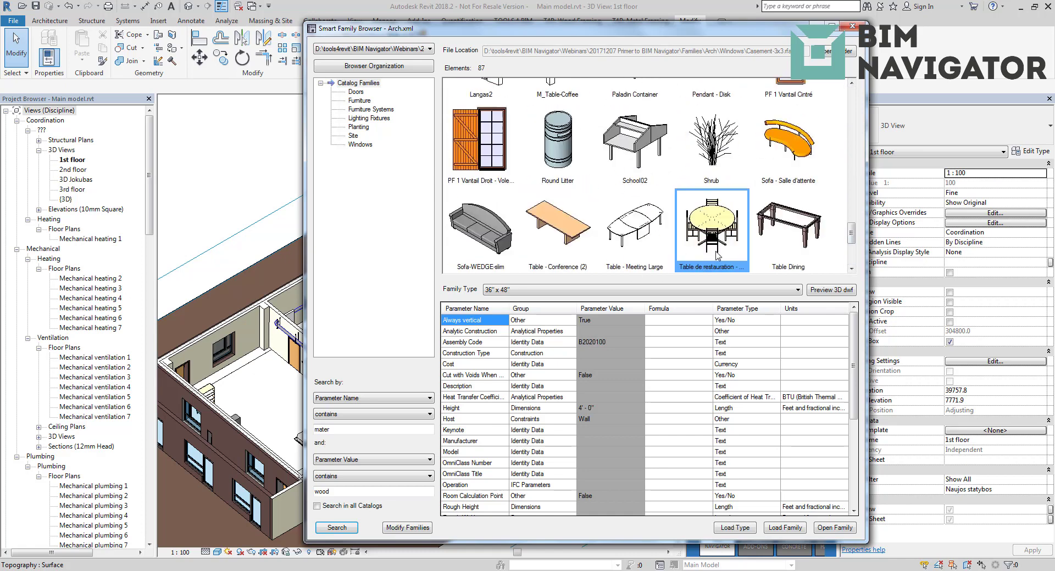
scroll(714, 252, "up", 2)
left_click(514, 255)
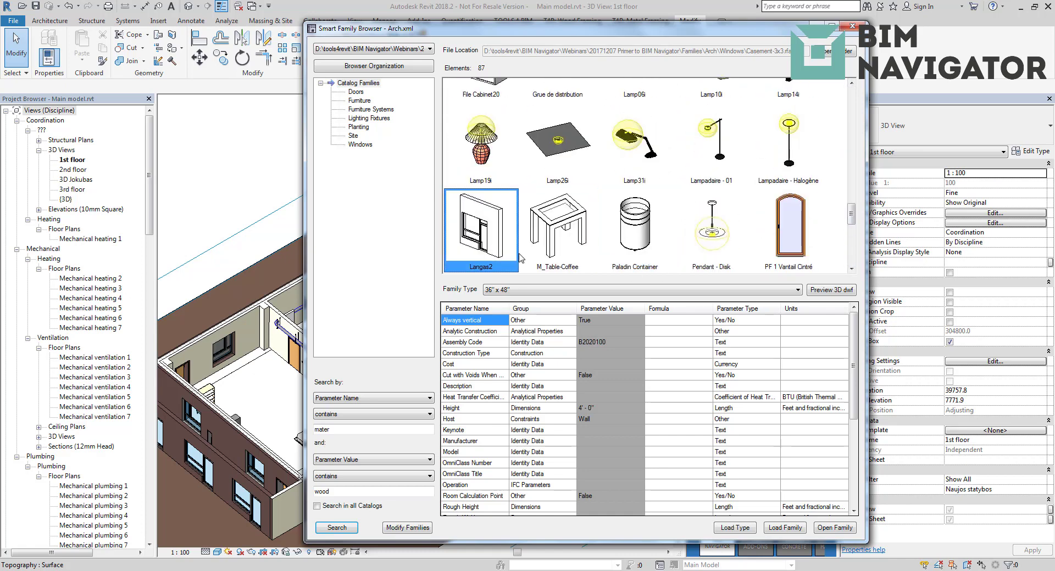
right_click(474, 227)
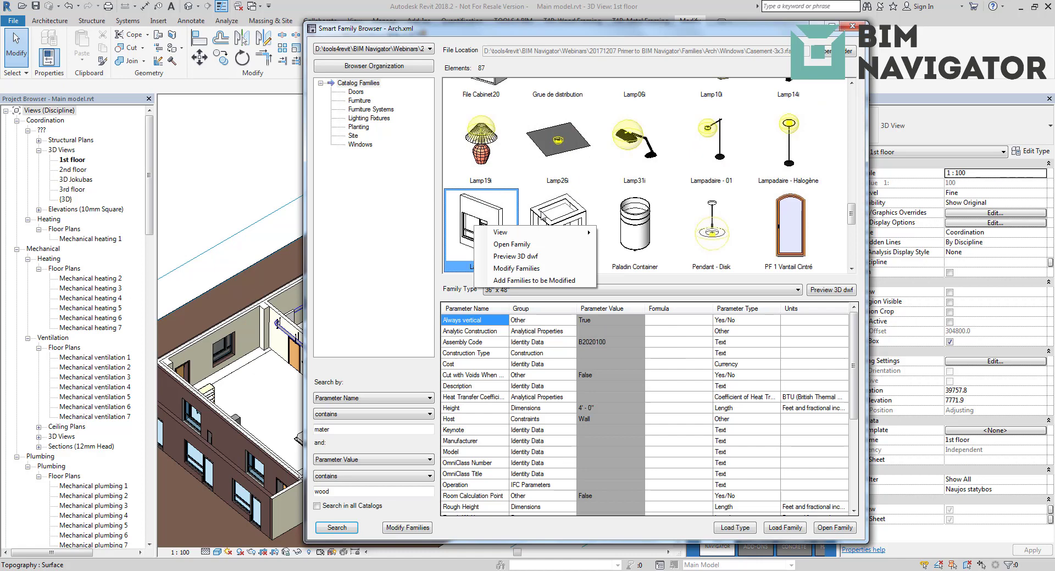
left_click(514, 268)
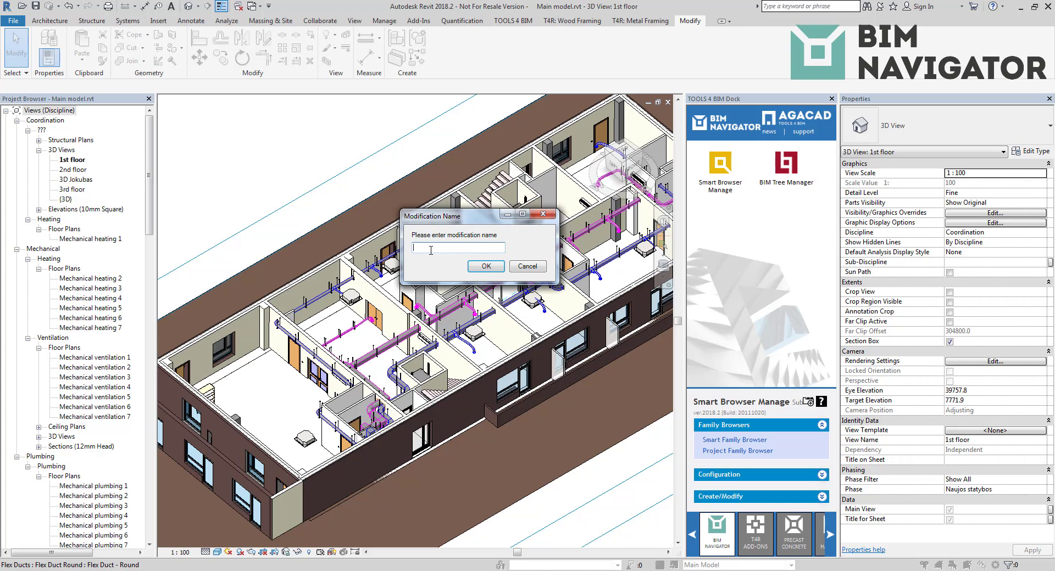
Step: Name the modification NR1 and give it the short description "add parameters, delete some families, equlize parameters..."
left_click(486, 266)
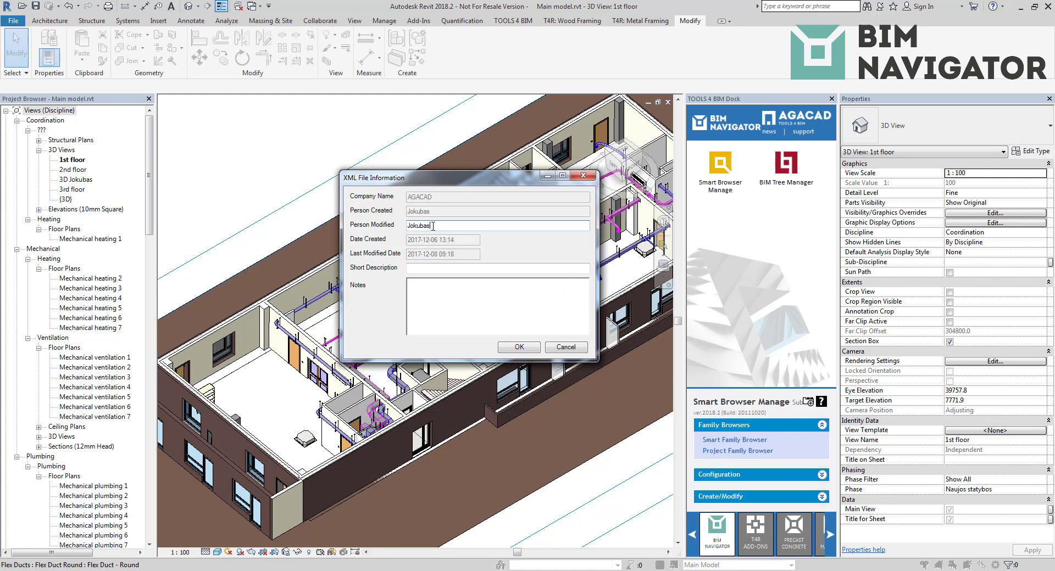
left_click_drag(448, 229, 405, 229)
left_click(431, 269)
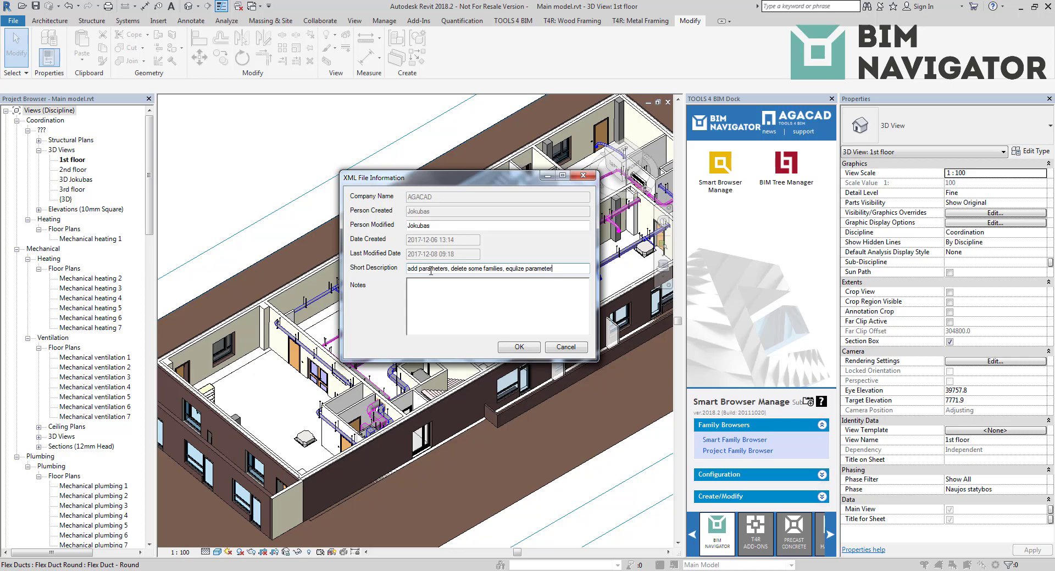
left_click(422, 288)
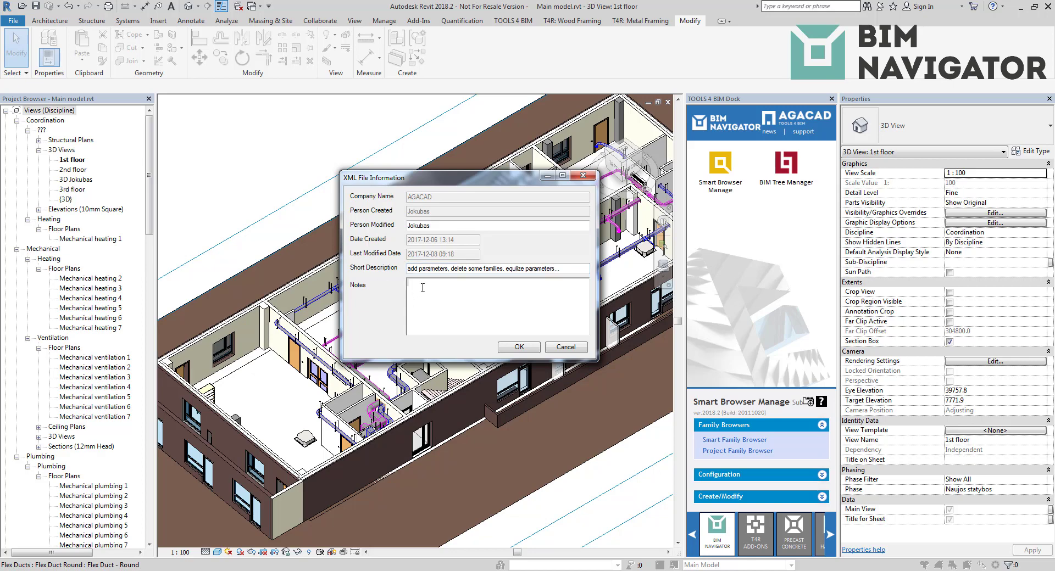
left_click(518, 347)
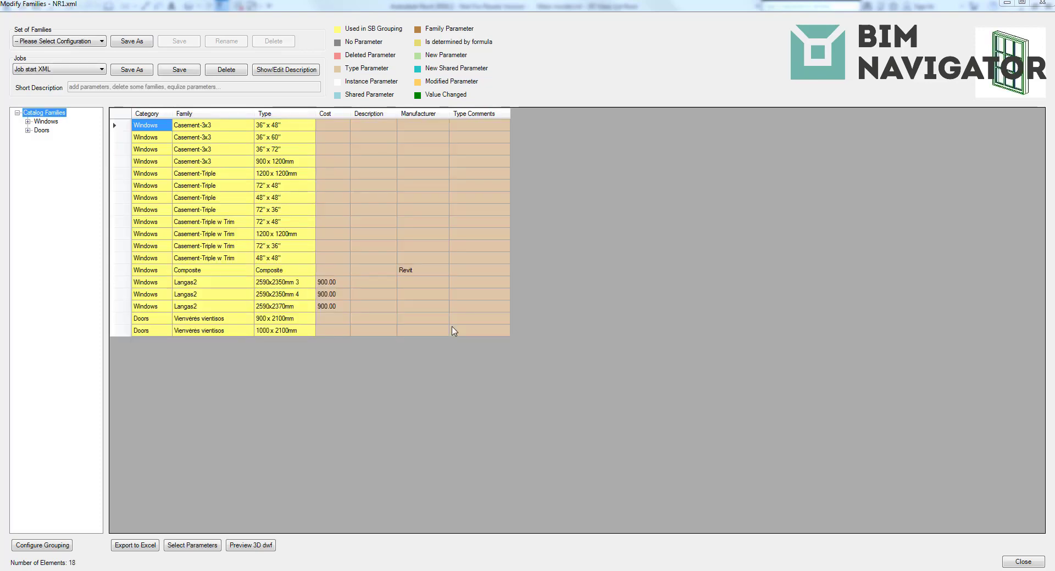
Step: Add all the available parameters to the columns of the family modification table
mouse_move(156, 130)
left_mouse_down()
mouse_move(501, 301)
mouse_move(509, 333)
left_mouse_up()
left_click(448, 333)
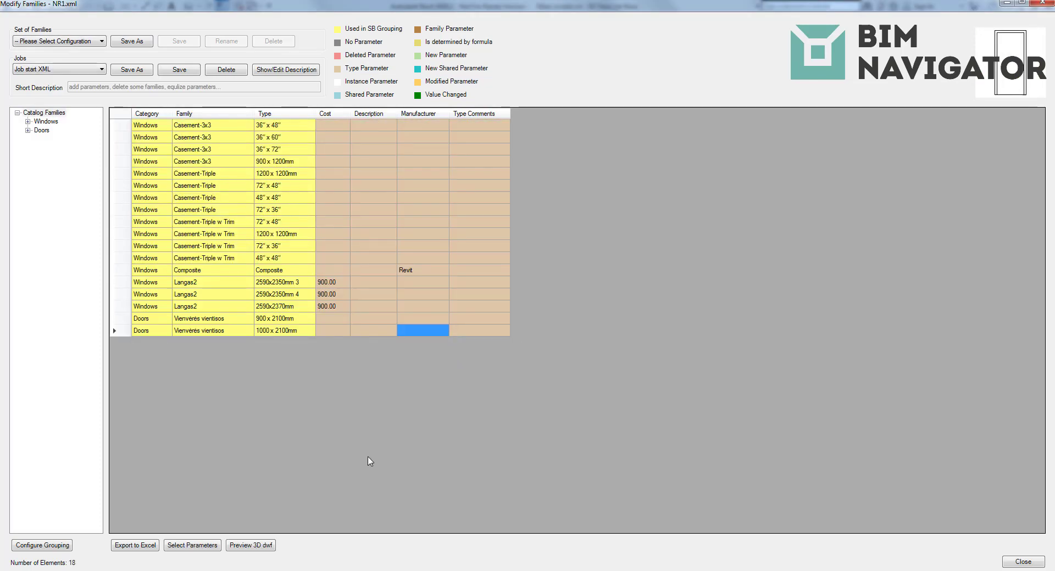
left_click(208, 549)
left_click_drag(106, 108, 103, 431)
left_click(256, 191)
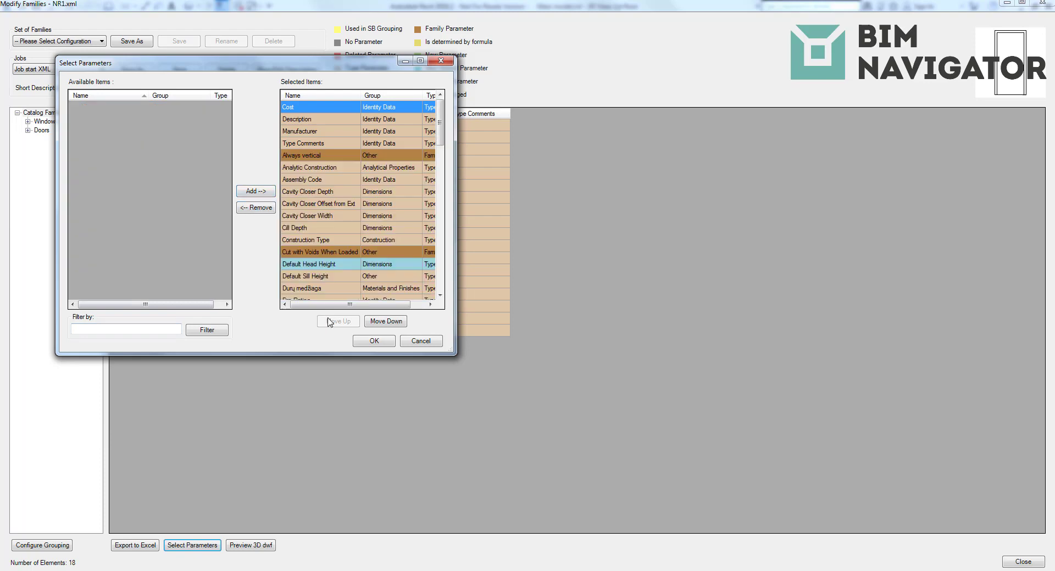
left_click(374, 342)
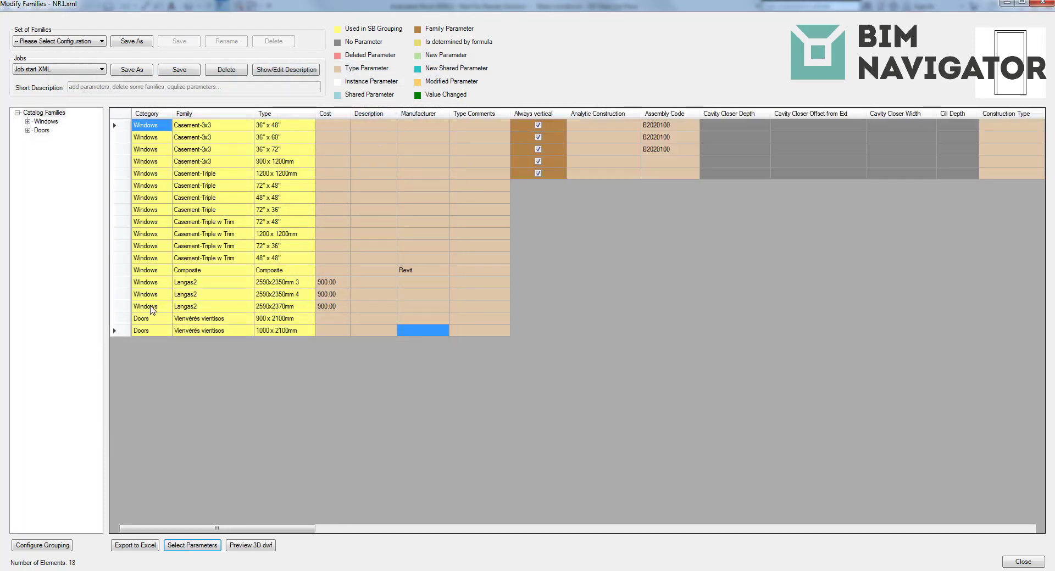
Step: Examine the colour-coded parameter columns from Cost and Always vertical through Cavity Closer Depth and Default Head Height to Plotis
left_click_drag(294, 529, 263, 479)
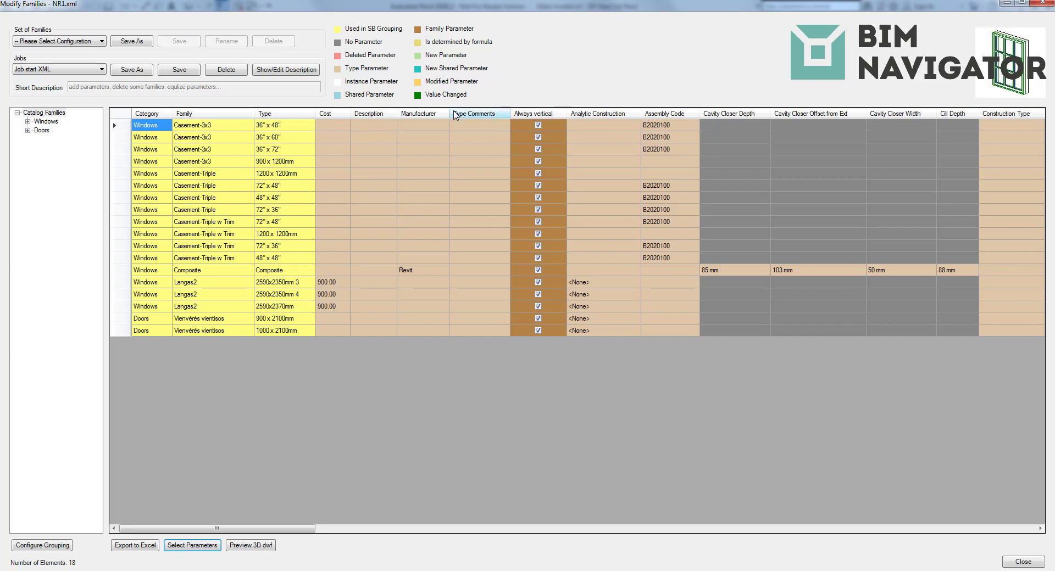
left_click_drag(336, 126, 339, 254)
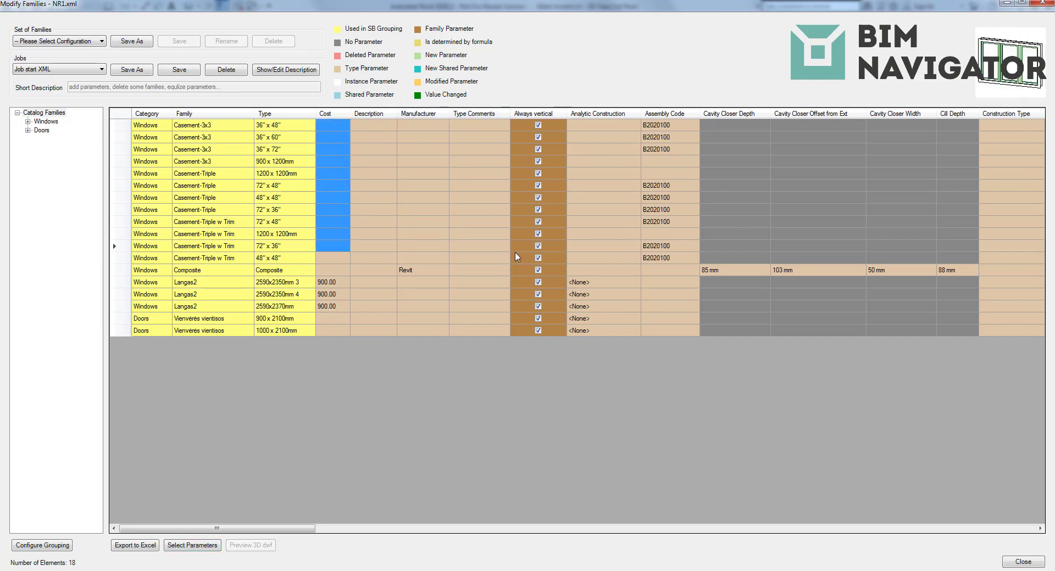
left_click_drag(554, 139, 550, 198)
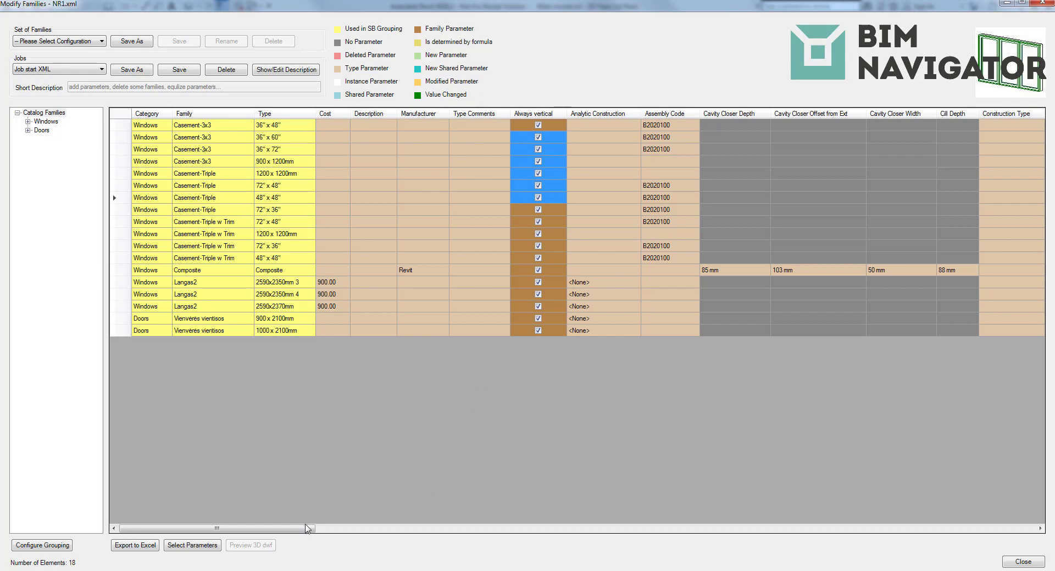
left_click_drag(307, 529, 363, 531)
left_click_drag(470, 161, 471, 210)
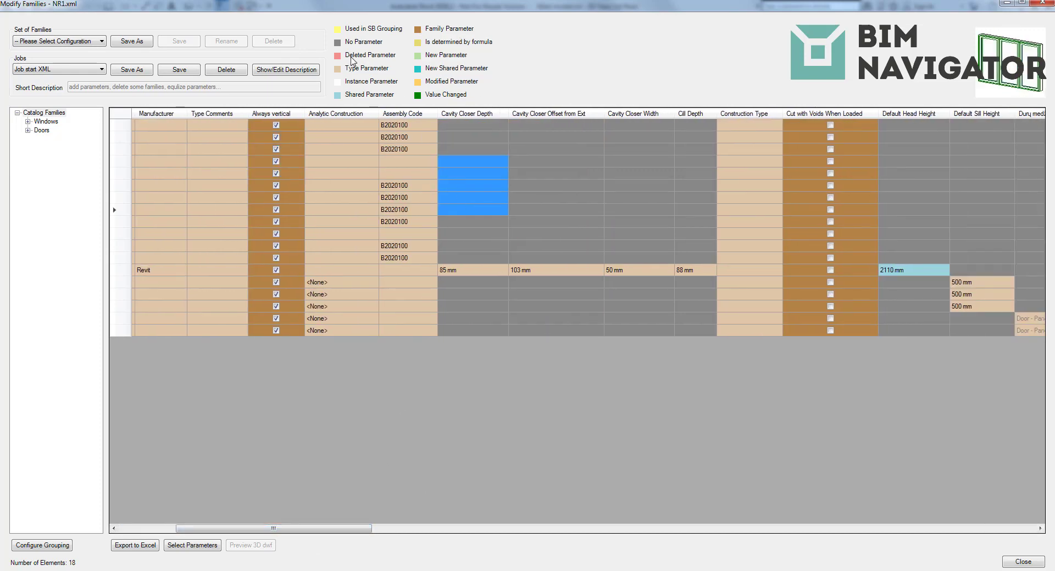
left_click_drag(332, 529, 426, 529)
left_click(493, 271)
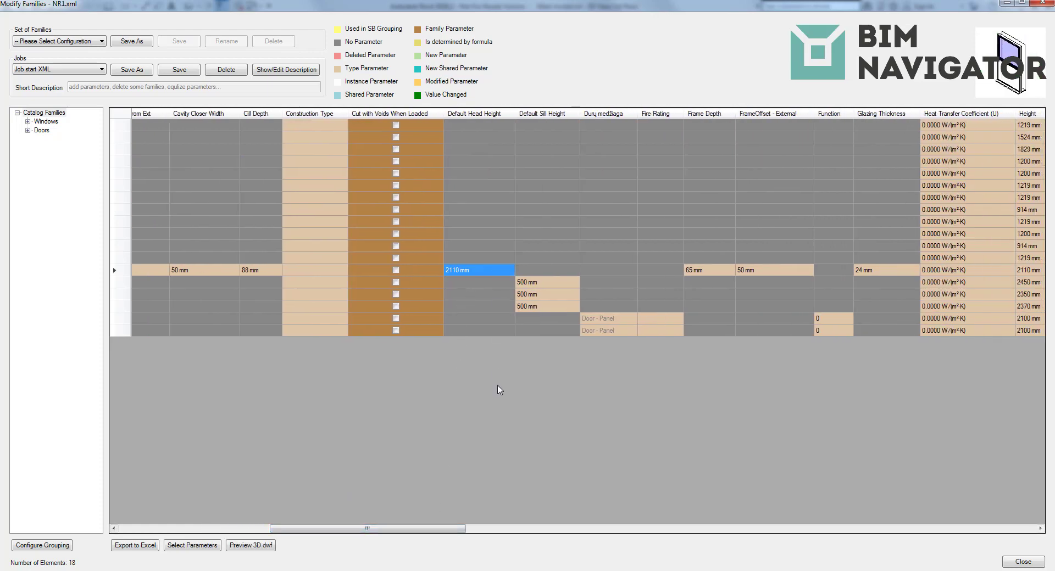
left_click_drag(386, 529, 605, 529)
left_click(680, 322)
left_click_drag(681, 326, 684, 333)
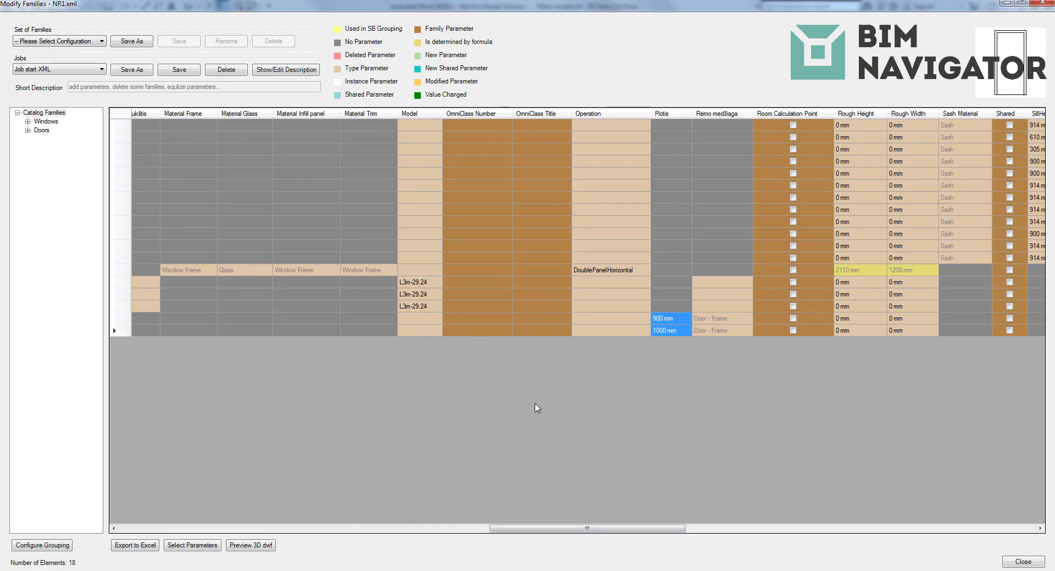
left_click_drag(530, 529, 146, 505)
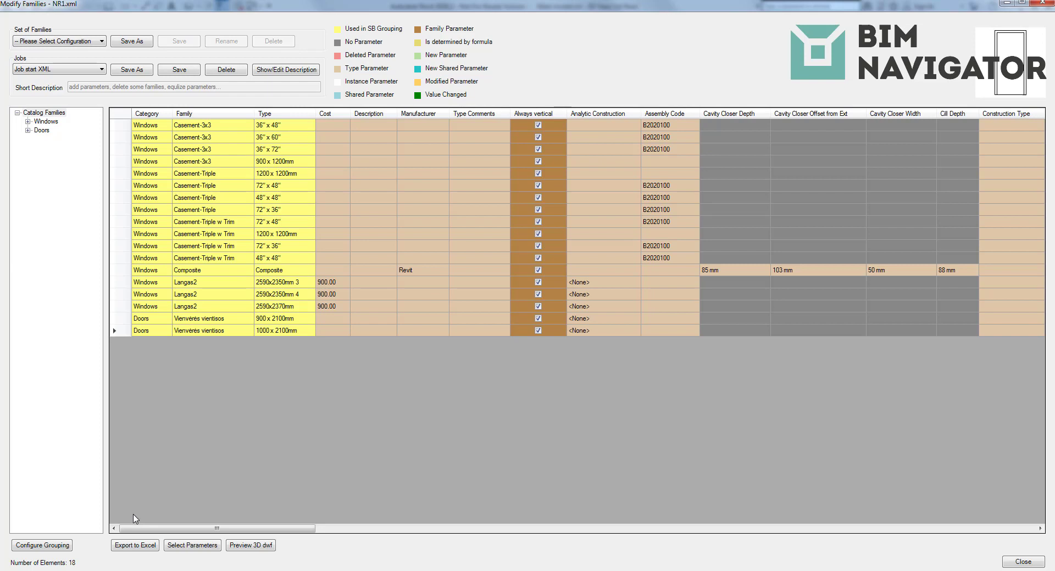
Step: Expand the Windows and Doors groups in the family tree and list only the Casement-3x3 types
left_click(27, 121)
left_click(27, 174)
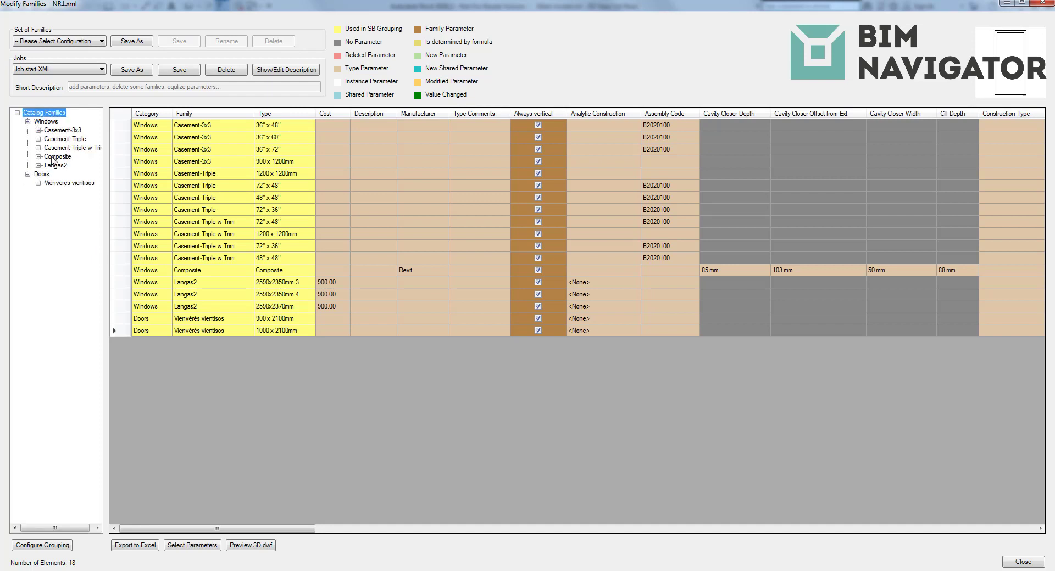
left_click(62, 131)
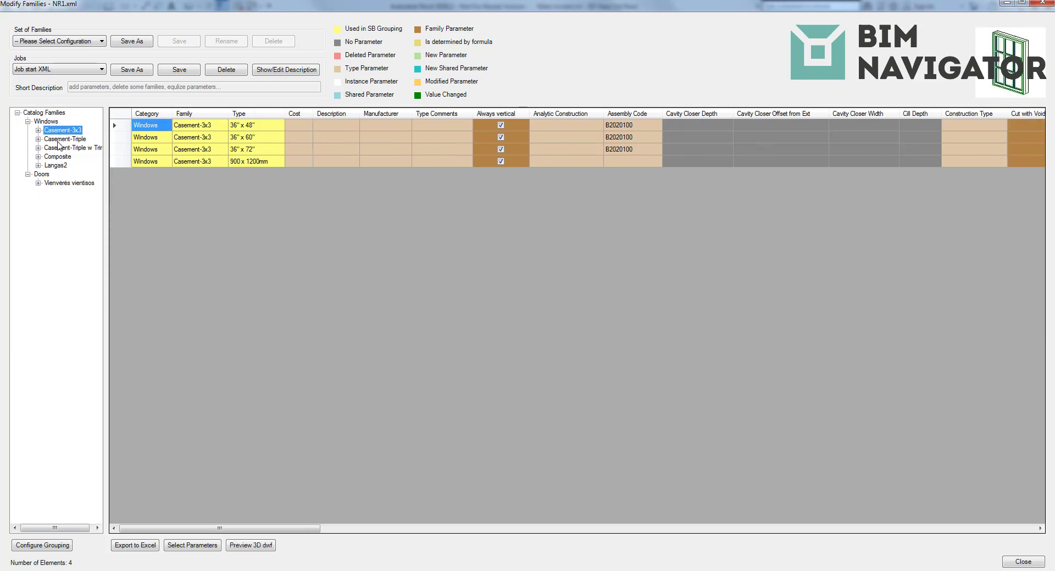
Step: Check which fields group the family tree in the grouping configuration, and close it without changes
left_click(43, 546)
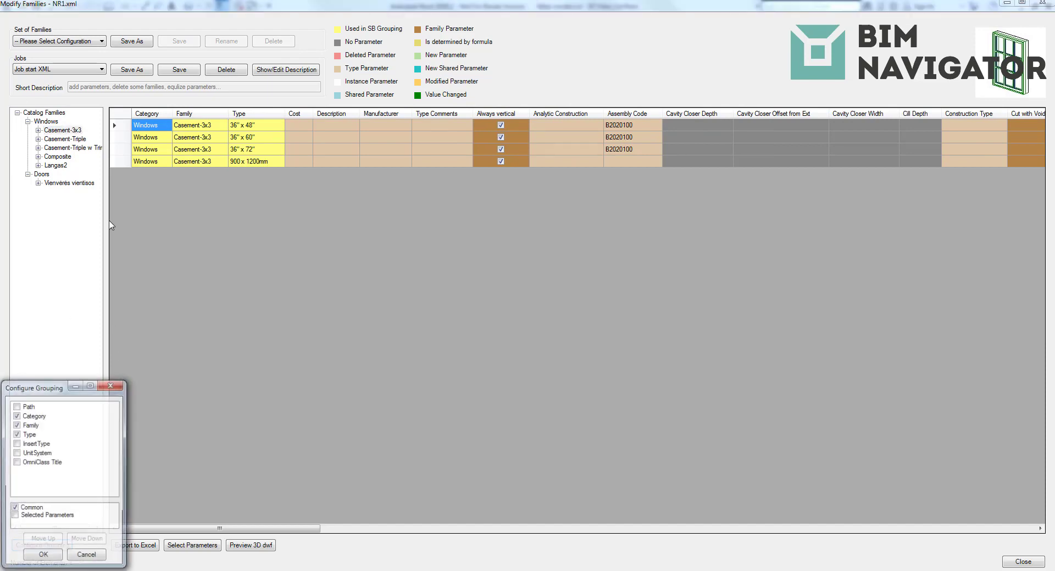
left_click_drag(49, 390, 155, 119)
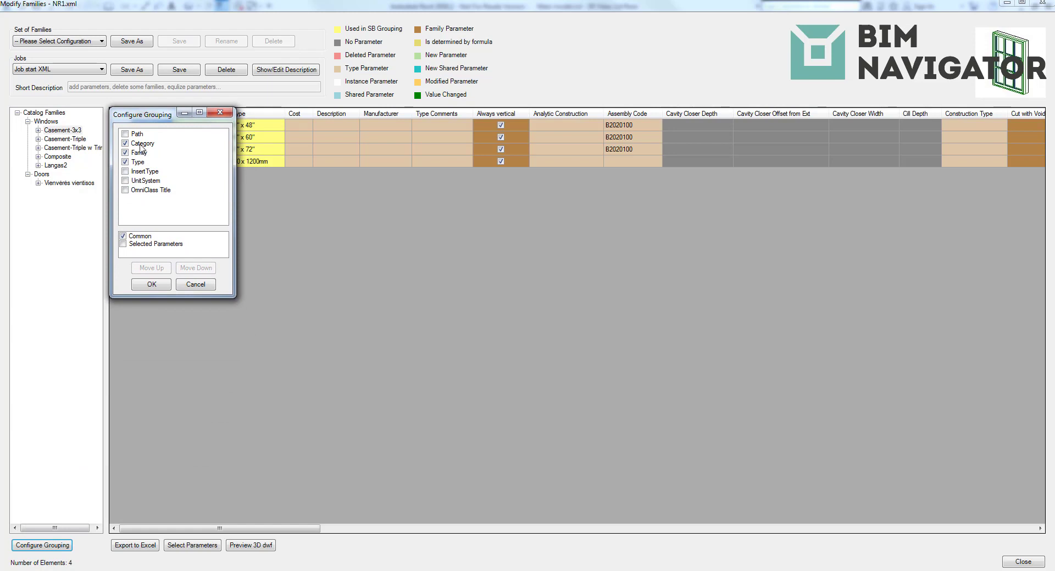
left_click(220, 113)
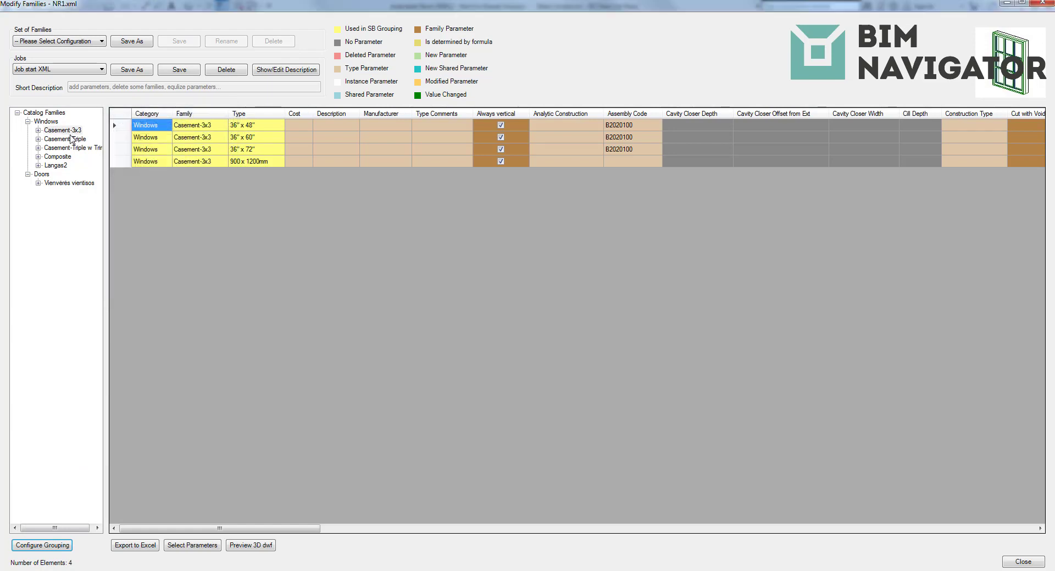
Step: Expand Casement-3x3 in the family tree and list only its 36" x 72" type
left_click(38, 130)
left_click(67, 139)
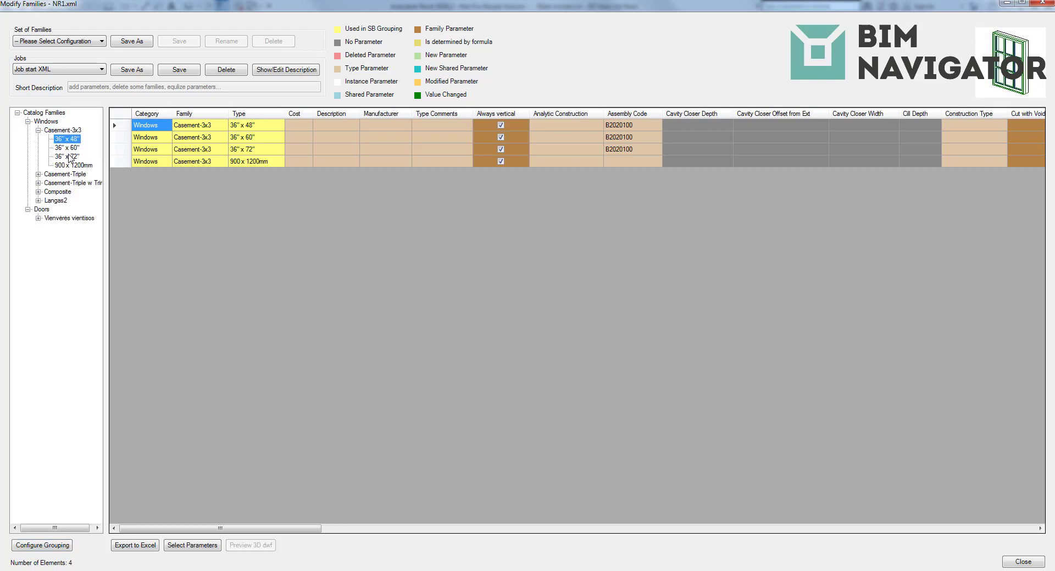
left_click(67, 156)
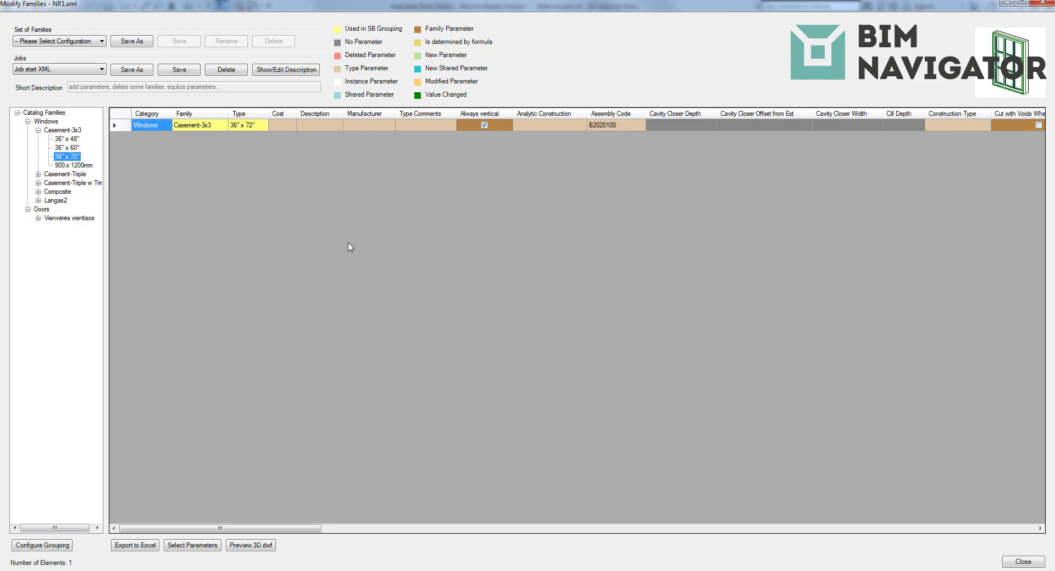
Step: List all catalog families and try including Selected Parameters among the grouping fields, dismissing the grouping configuration without applying it
left_click(44, 113)
left_click(33, 546)
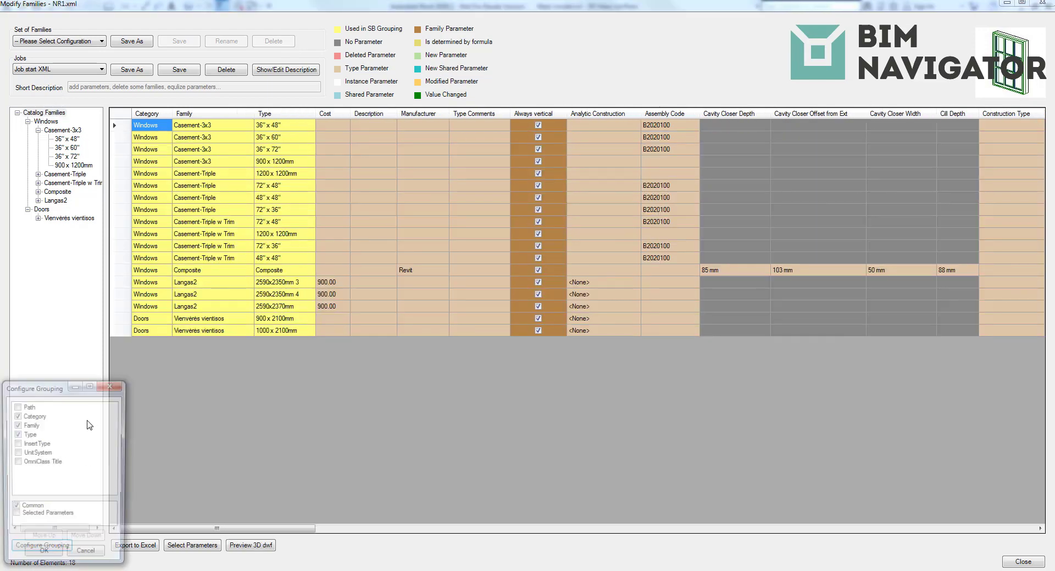
left_click_drag(55, 394, 161, 121)
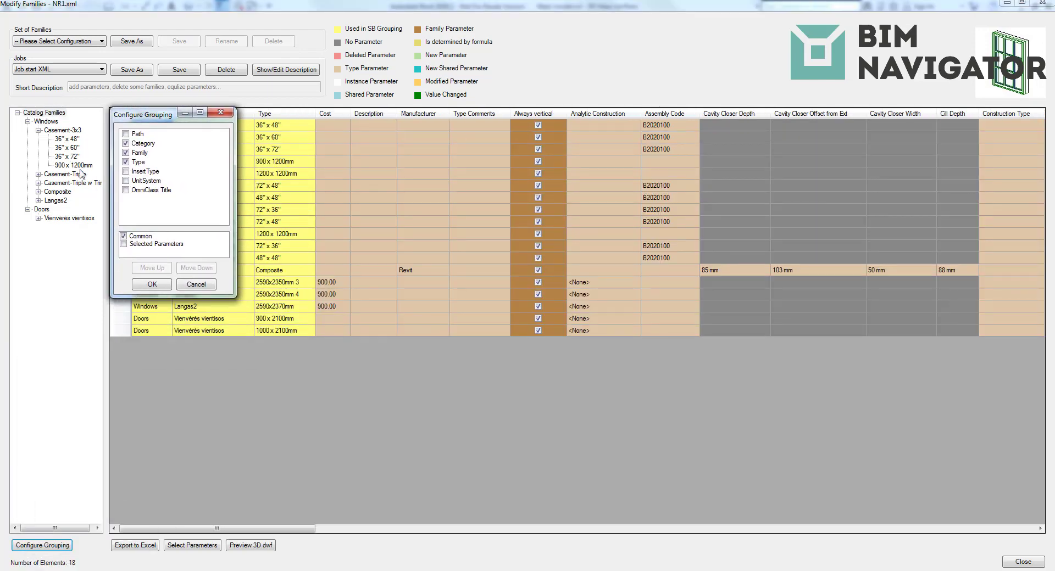
left_click(123, 244)
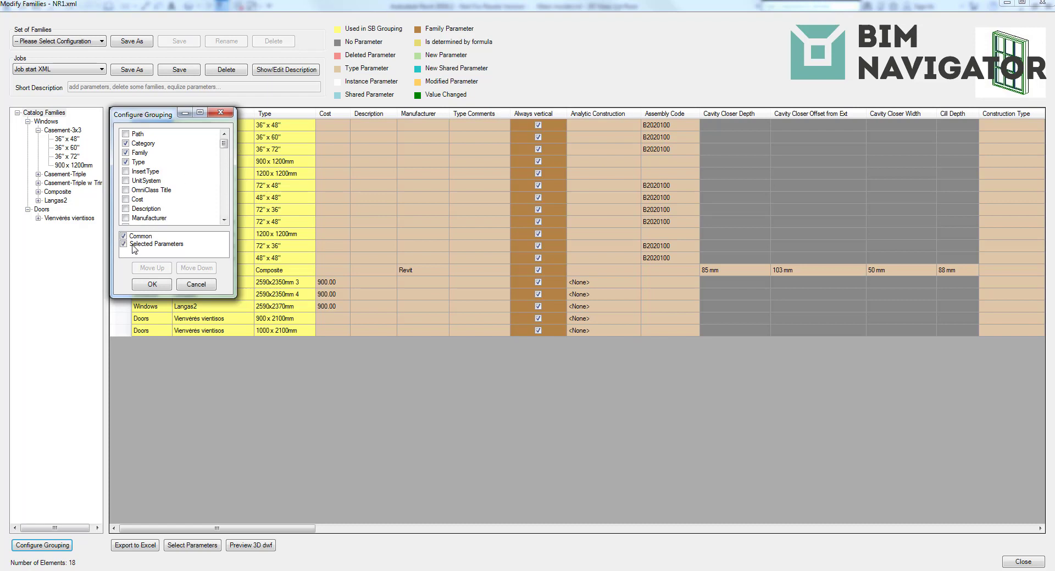
mouse_move(224, 144)
left_mouse_down()
mouse_move(224, 210)
mouse_move(224, 138)
left_mouse_up()
left_click(218, 116)
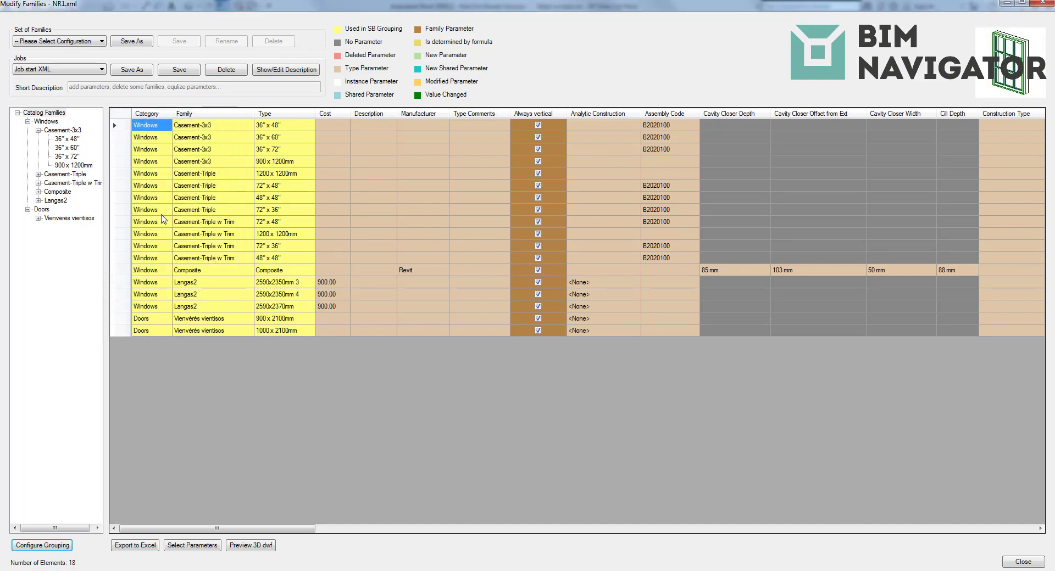
Step: List only the Windows families and set the Manufacturer value of all their types to AGACAD
left_click(46, 121)
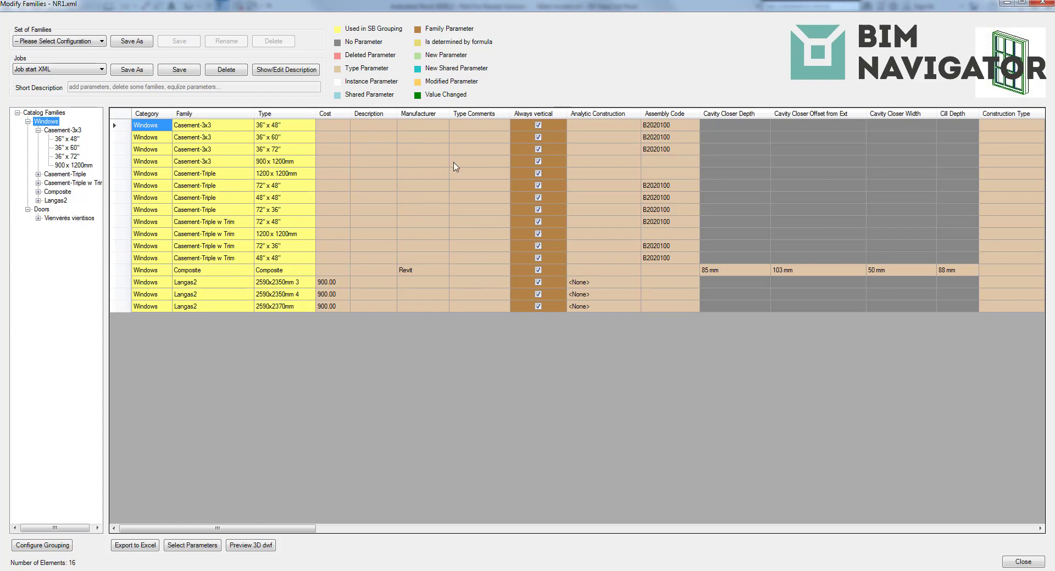
mouse_move(421, 128)
left_mouse_down()
mouse_move(426, 274)
mouse_move(467, 304)
left_mouse_up()
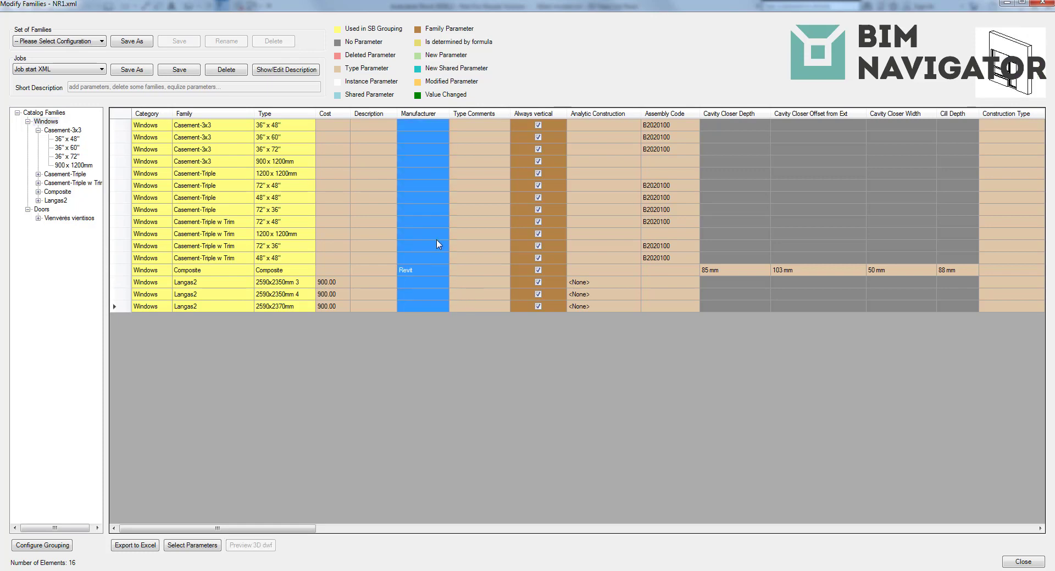
right_click(427, 217)
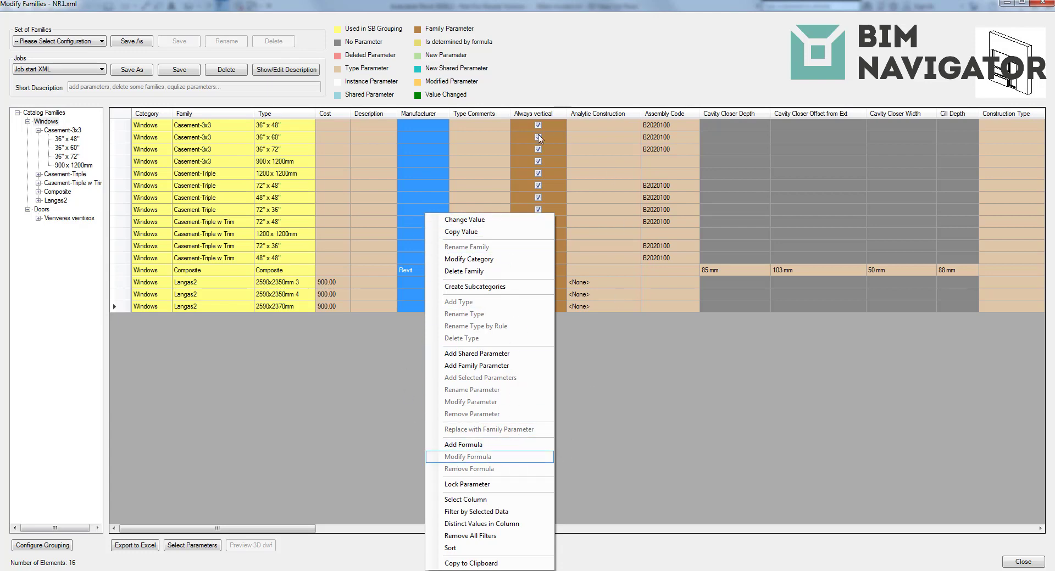
left_click(511, 223)
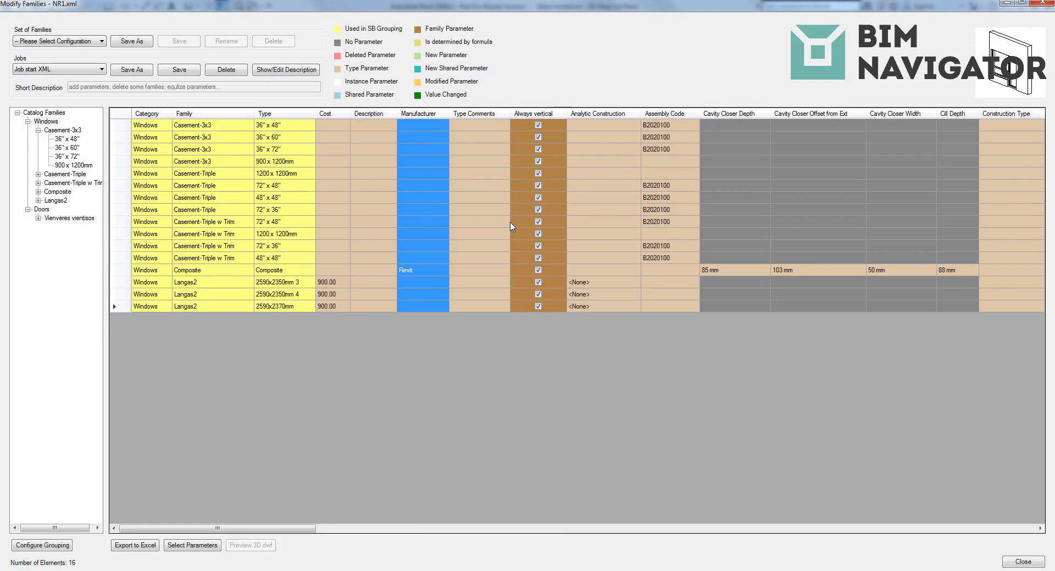
type("AGACAD")
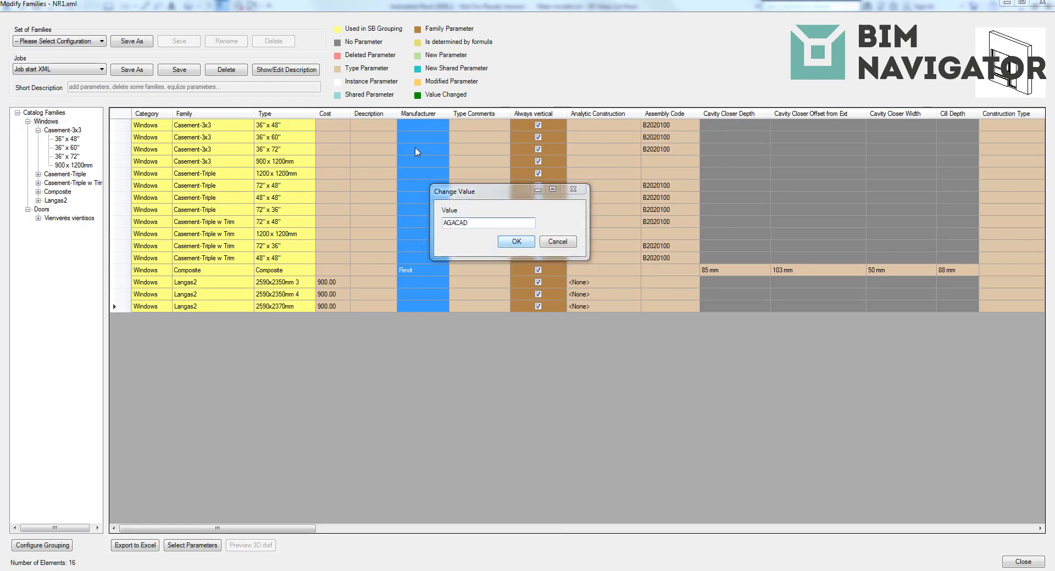
left_click(511, 242)
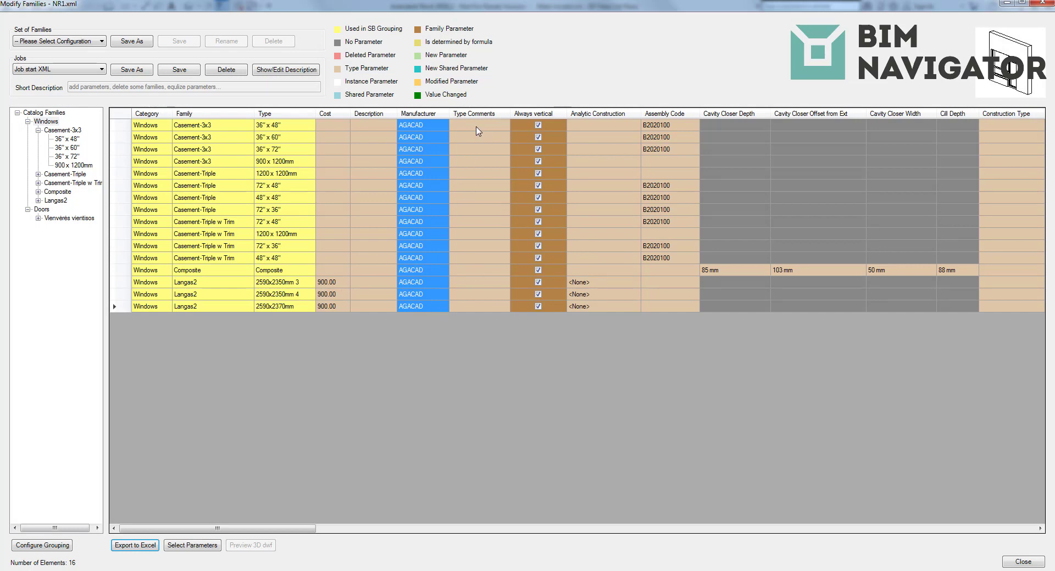
Step: Copy the Manufacturer values of all listed window types into the Type Comments parameter
right_click(418, 126)
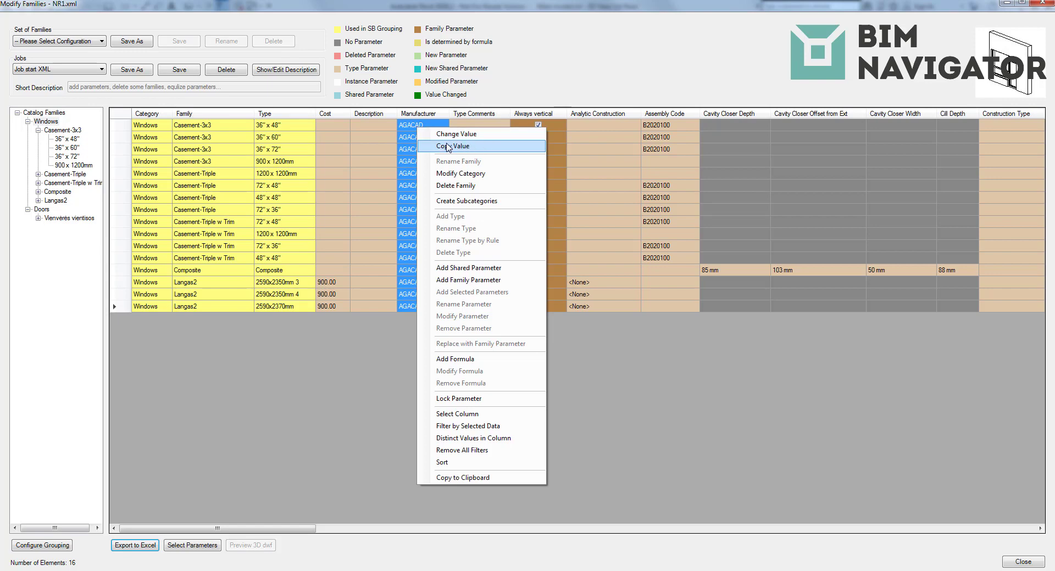
left_click(467, 146)
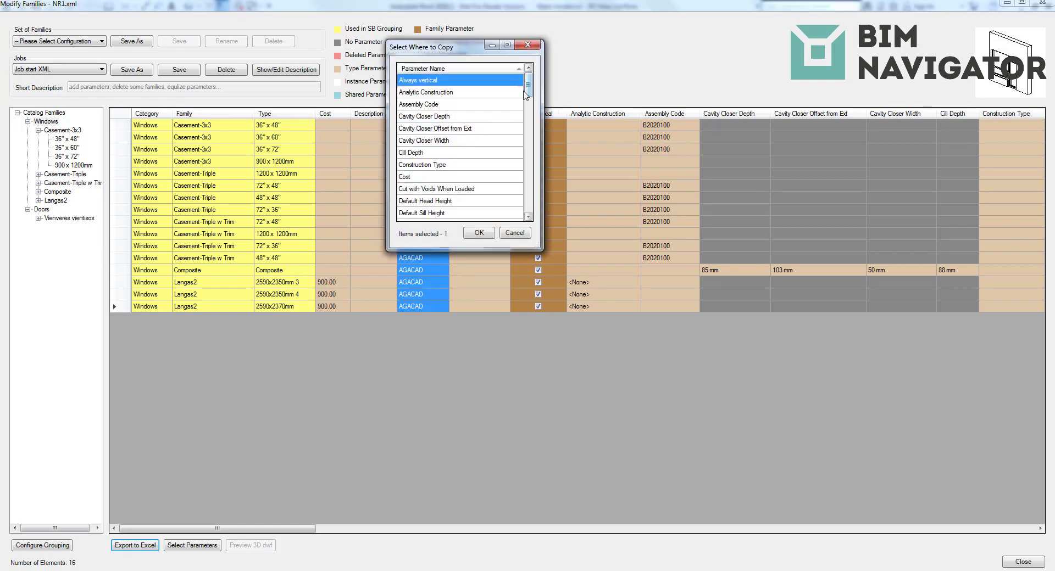
key("t")
scroll(455, 195, "down", 1)
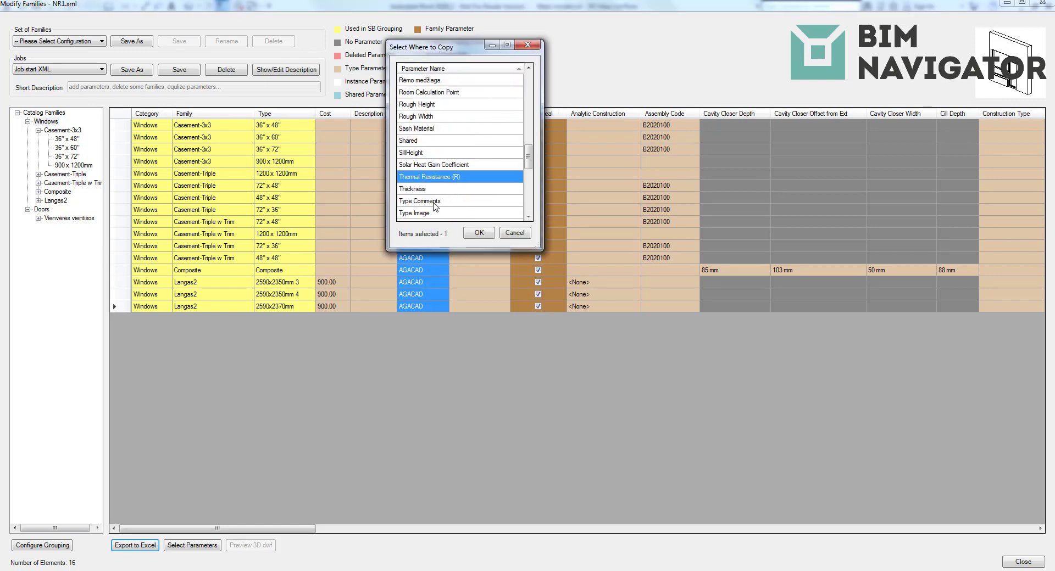
left_click(434, 202)
left_click(479, 233)
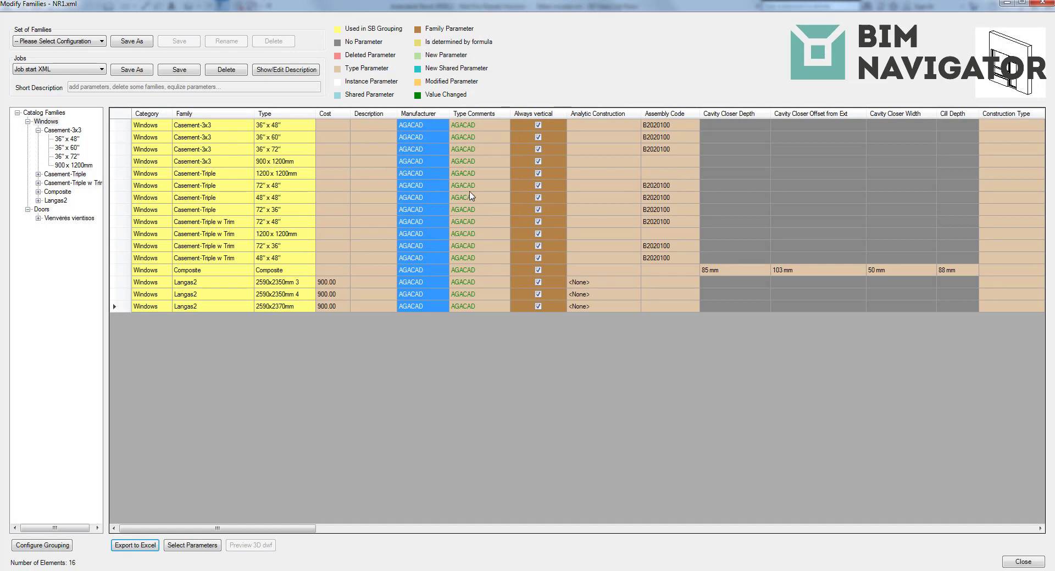
Step: Rename the Langas2 family to Window 123, check its types, and list all Windows families again
right_click(376, 131)
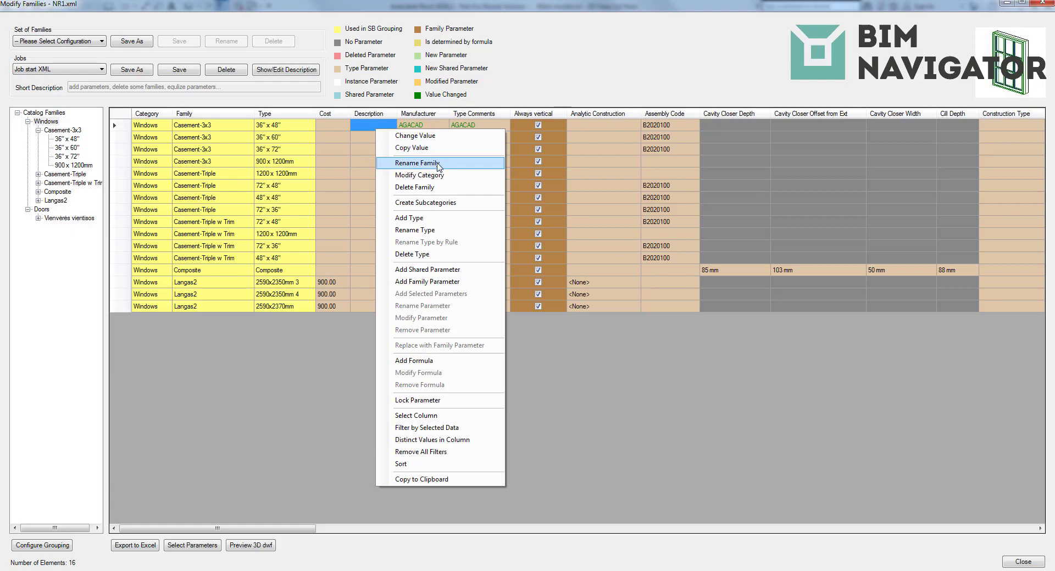
left_click(203, 285)
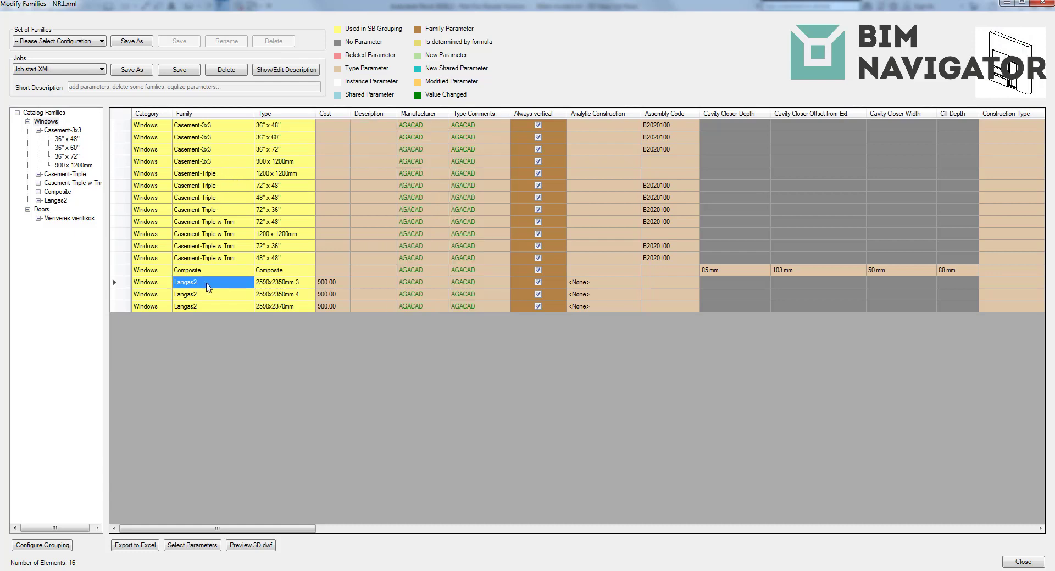
right_click(204, 287)
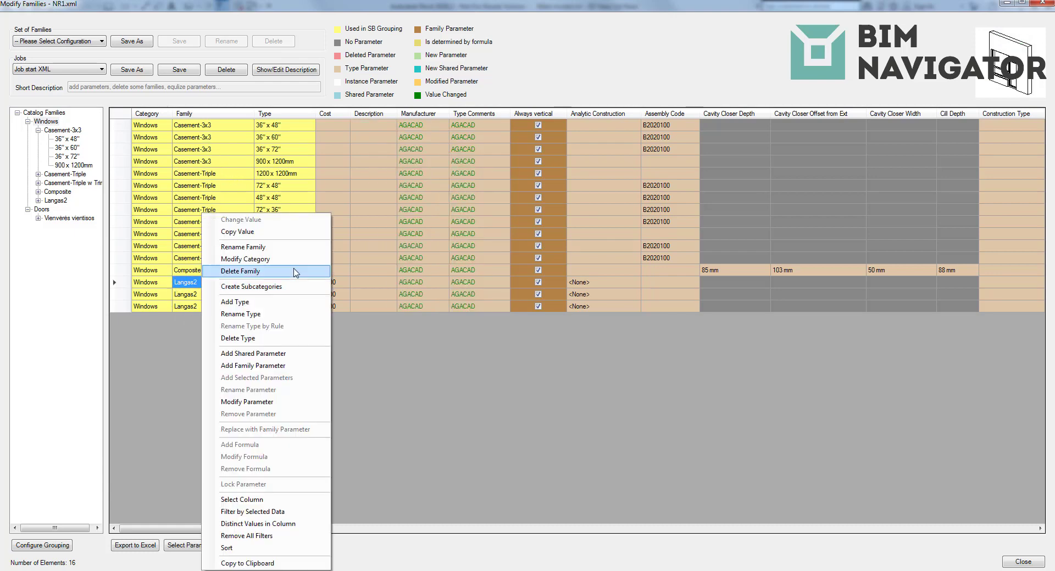
left_click(254, 249)
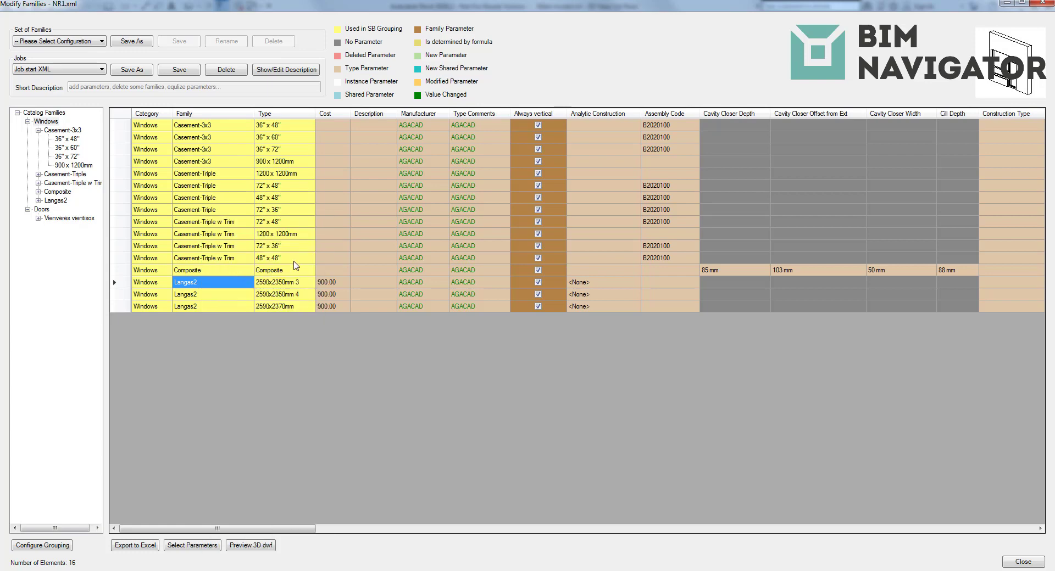
type("Window 123")
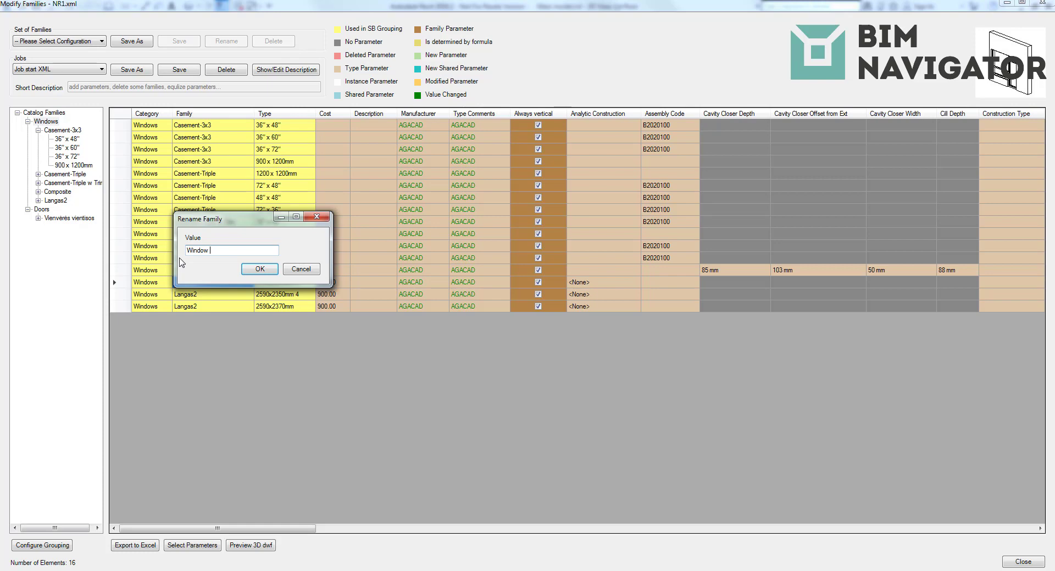
left_click(254, 269)
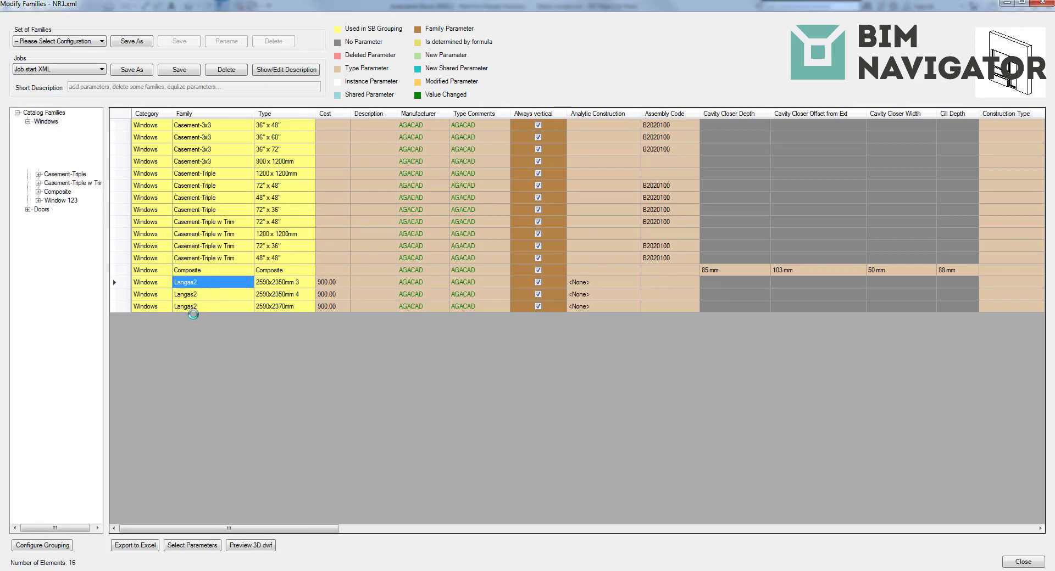
left_click(63, 201)
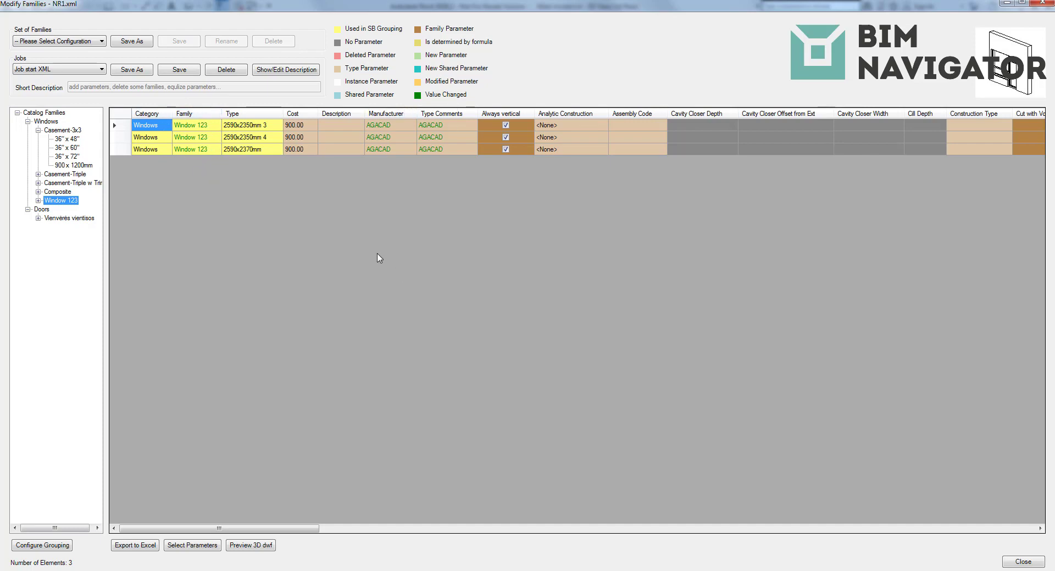
left_click(53, 122)
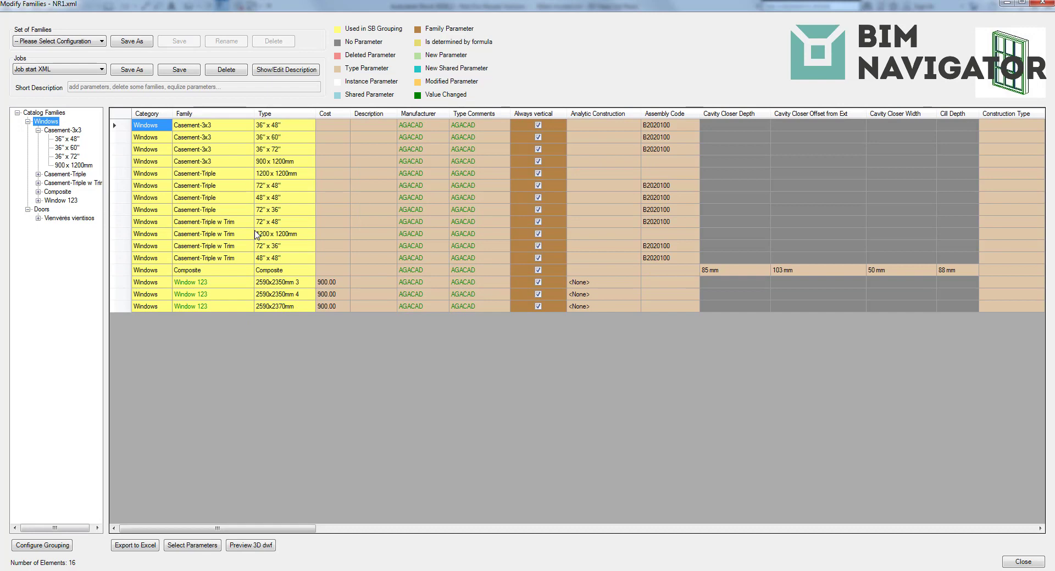
Step: Change the category of both Vienveres vientisos door types to Windows, and list the family and all Windows families
right_click(206, 282)
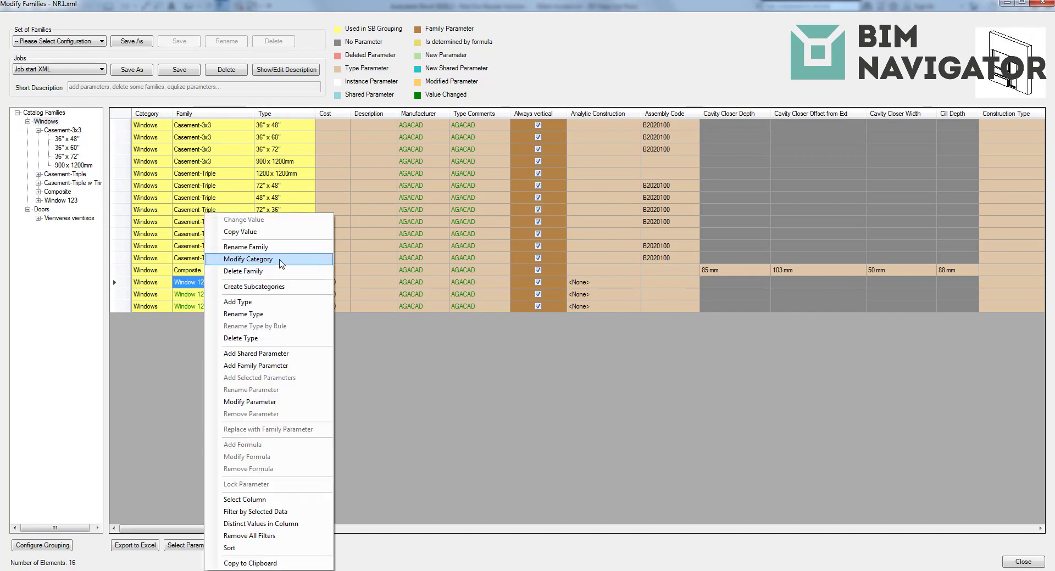
left_click(46, 218)
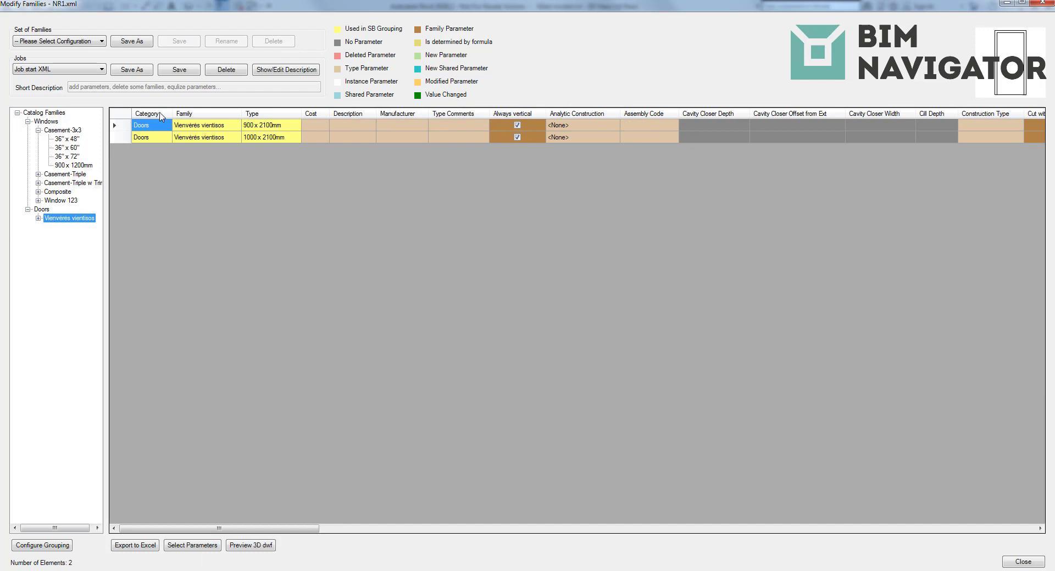
left_click_drag(162, 131, 163, 138)
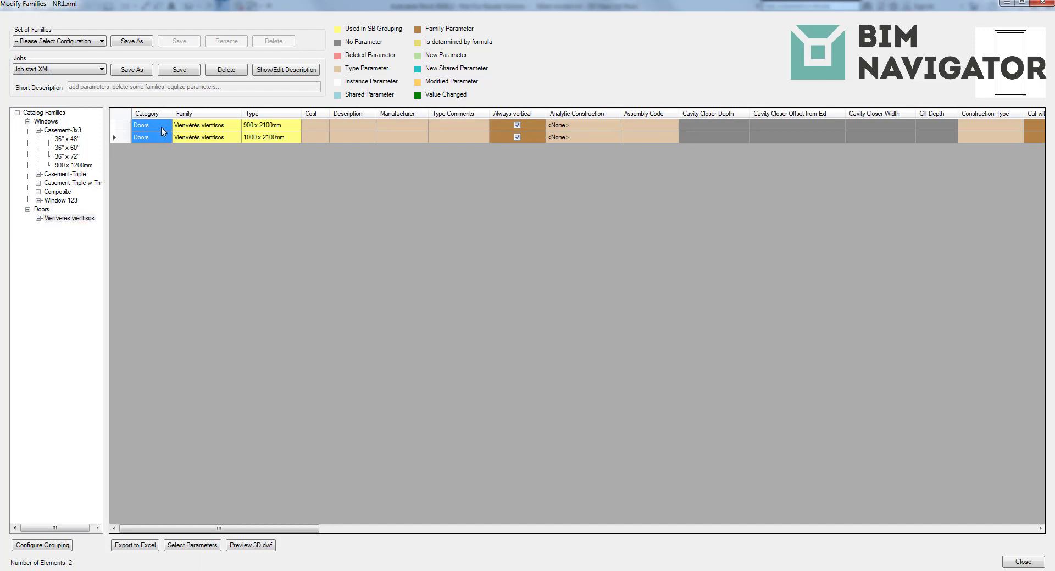
right_click(162, 128)
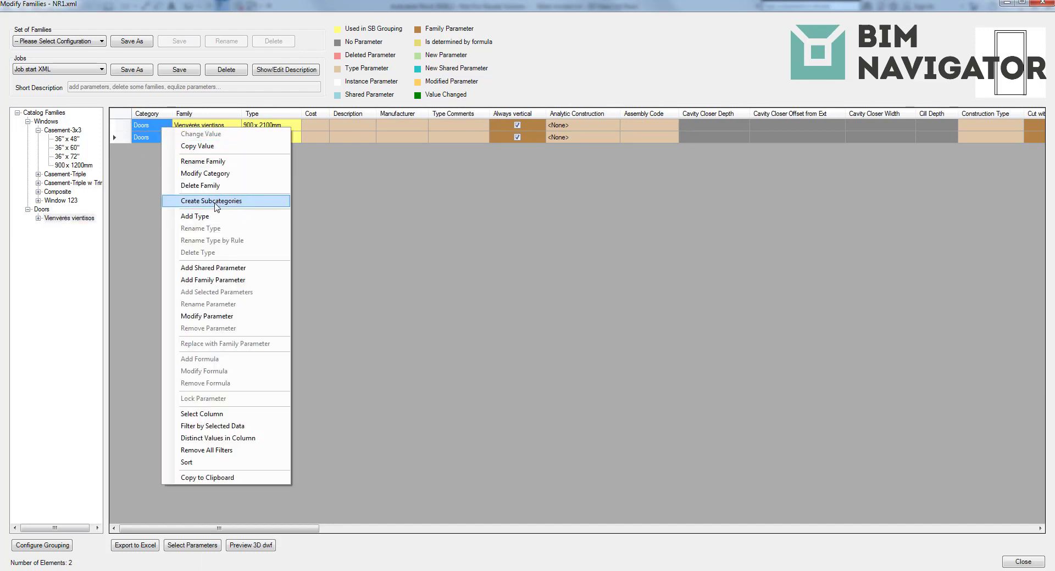
left_click(206, 174)
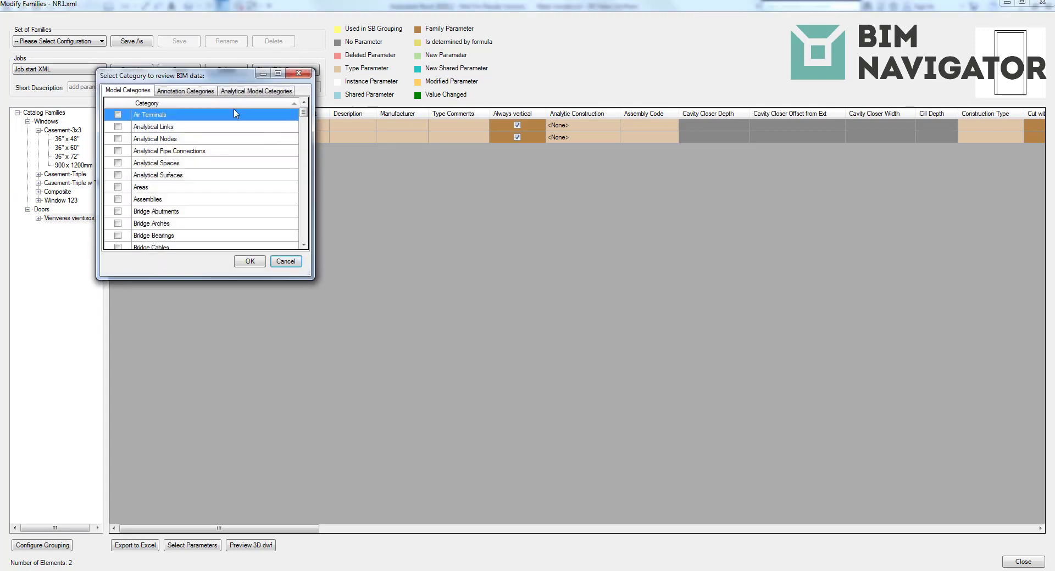
left_click_drag(209, 80, 410, 158)
left_click_drag(506, 195, 508, 325)
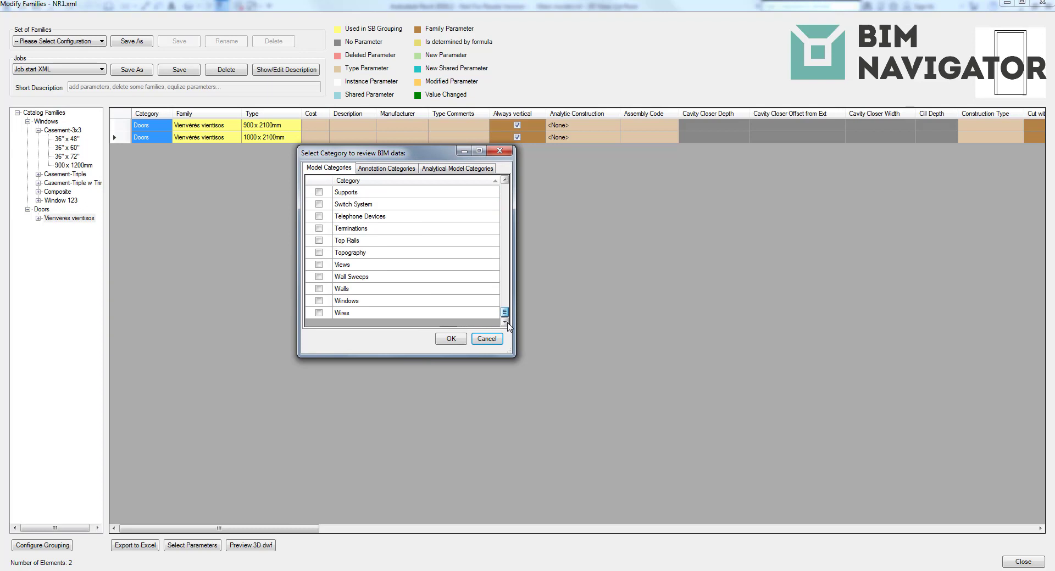
left_click(319, 301)
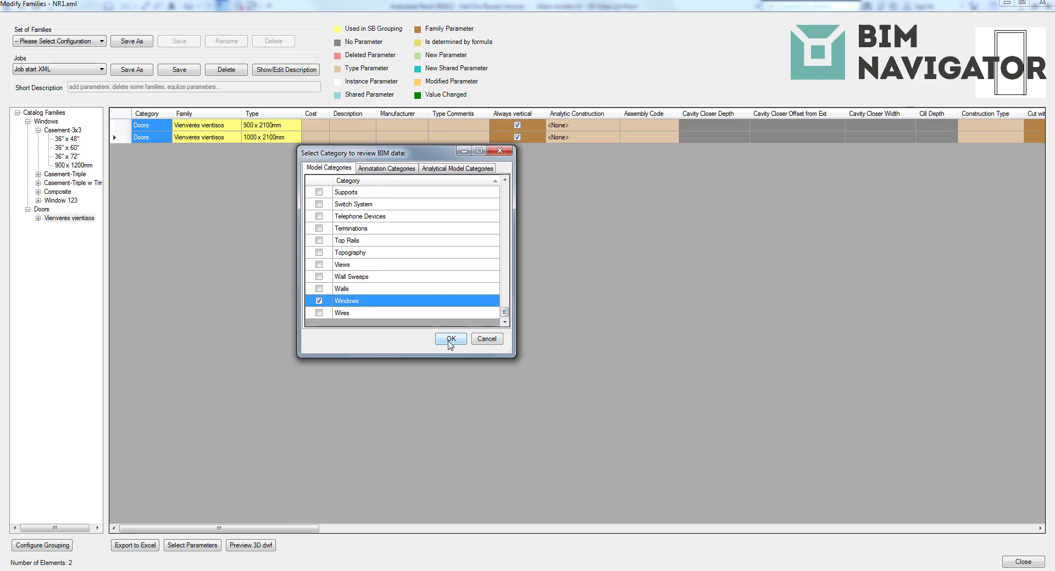
left_click(451, 338)
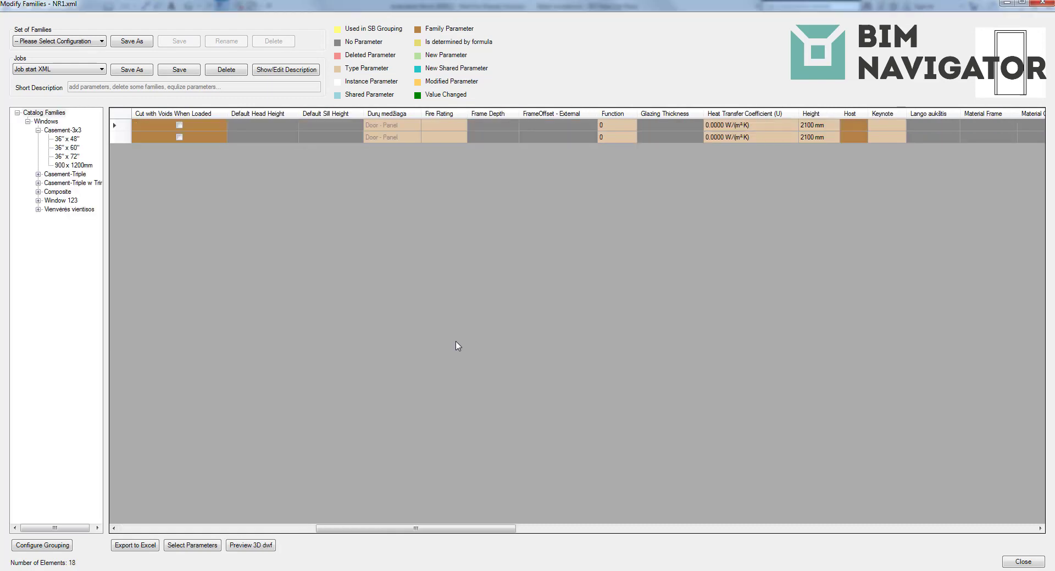
left_click(92, 209)
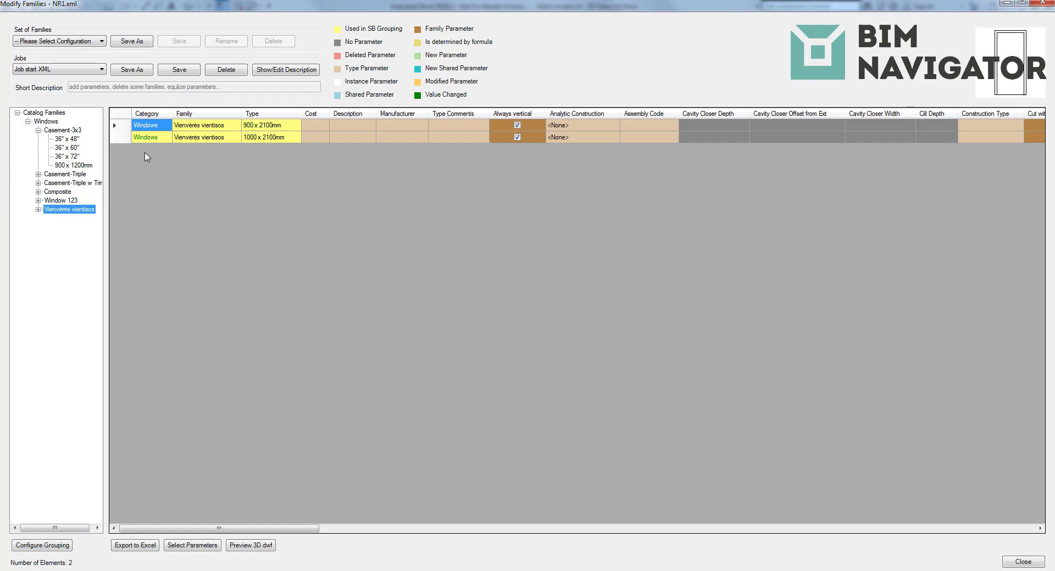
left_click(54, 122)
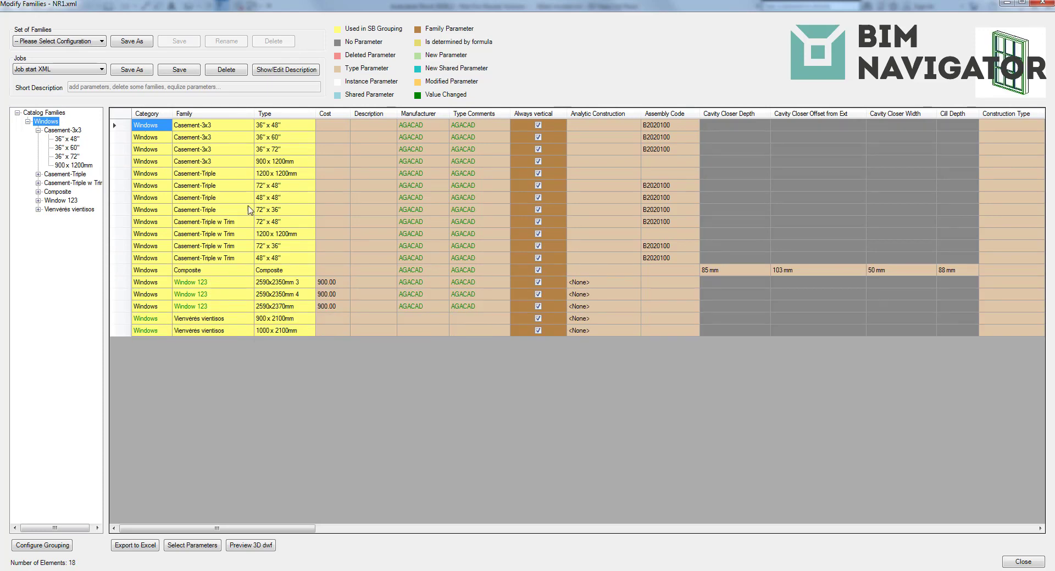
left_click(282, 155)
right_click(282, 155)
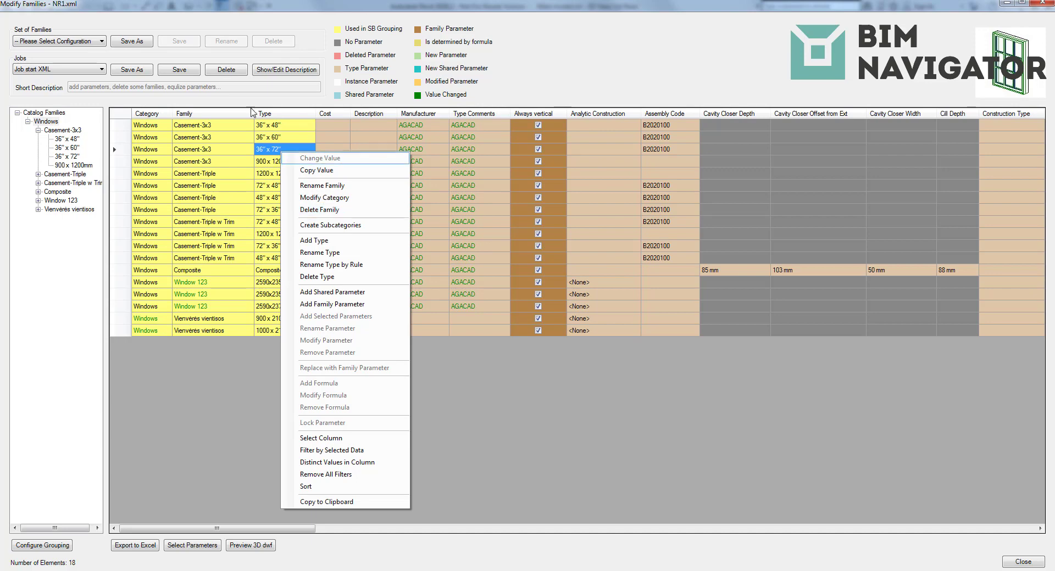
left_click(158, 389)
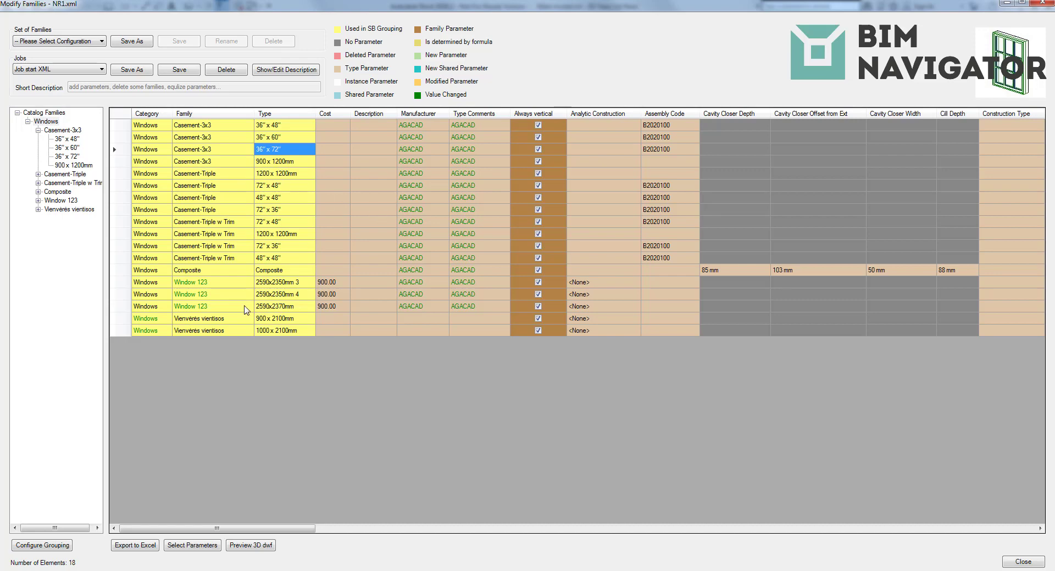
right_click(298, 147)
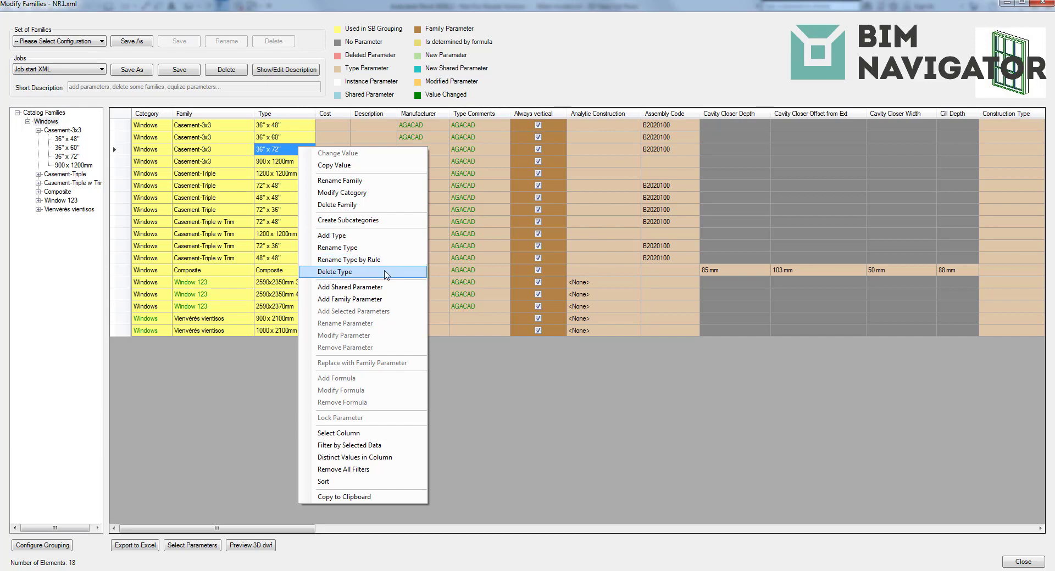
Step: Add a type named 1000 x 2100 mm to the Vienveres vientisos family based on its 900 x 2100mm type, saving the XML file information
left_click(272, 321)
right_click(277, 321)
left_click(326, 304)
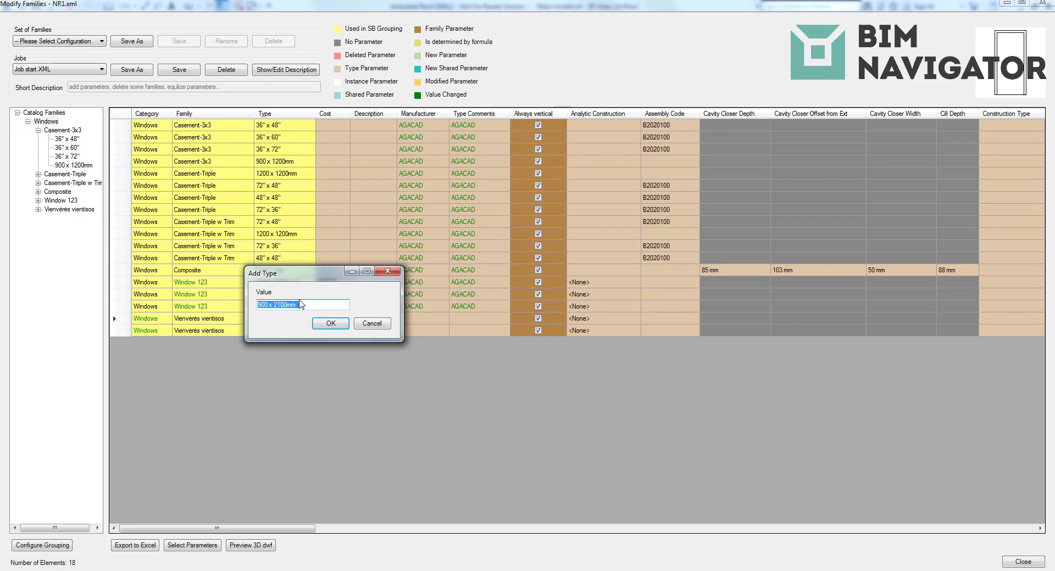
type("1000 x 2100 mm")
key("Return")
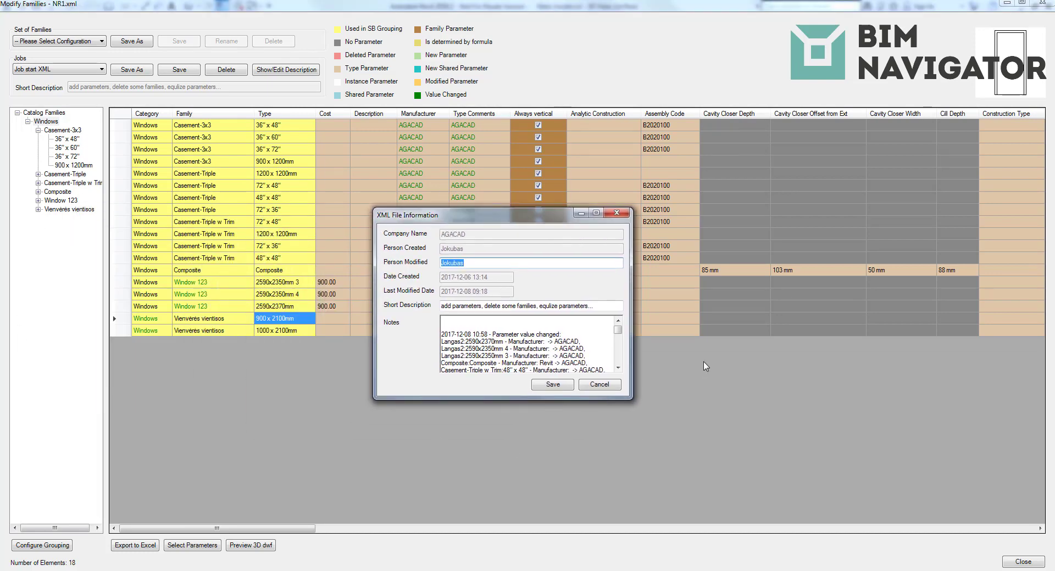
mouse_move(618, 330)
left_mouse_down()
mouse_move(626, 352)
mouse_move(626, 328)
left_mouse_up()
left_click(553, 385)
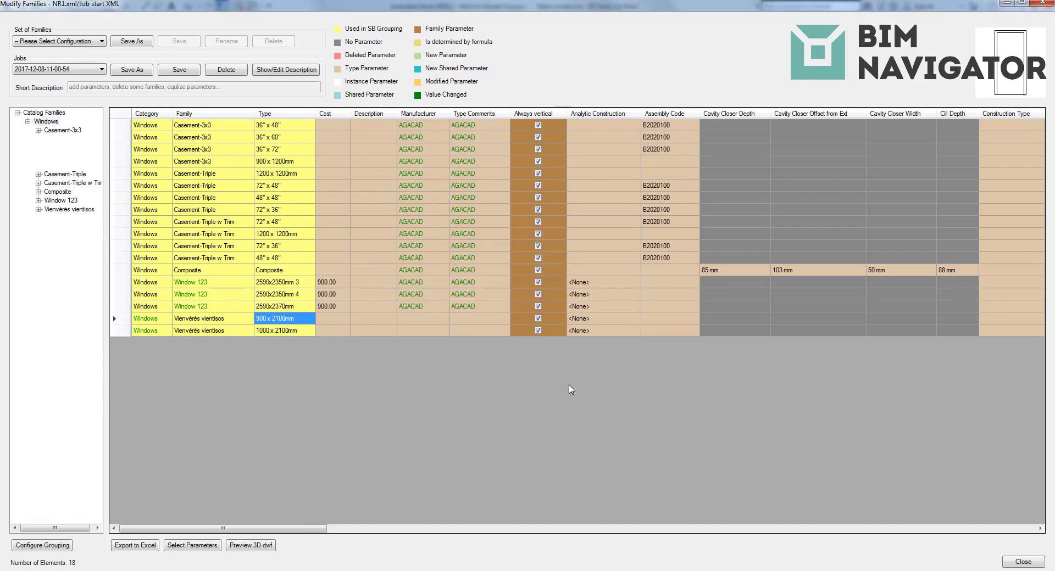
Step: Set the Width of the new 1000 x 2100 mm type of Vienveres vientisos to 1000
left_click_drag(365, 528, 183, 528)
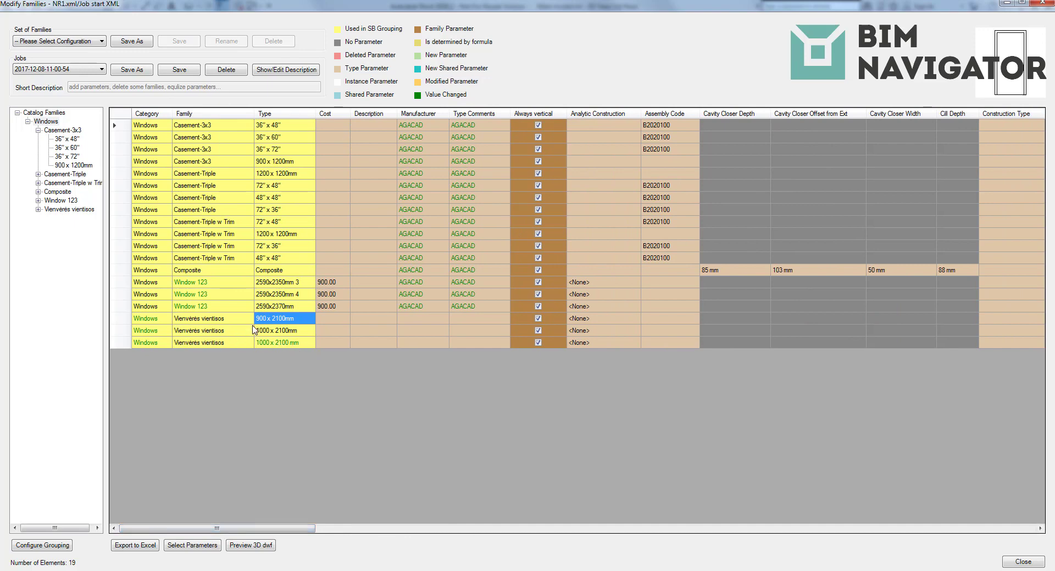
left_click(236, 341)
left_click(120, 343)
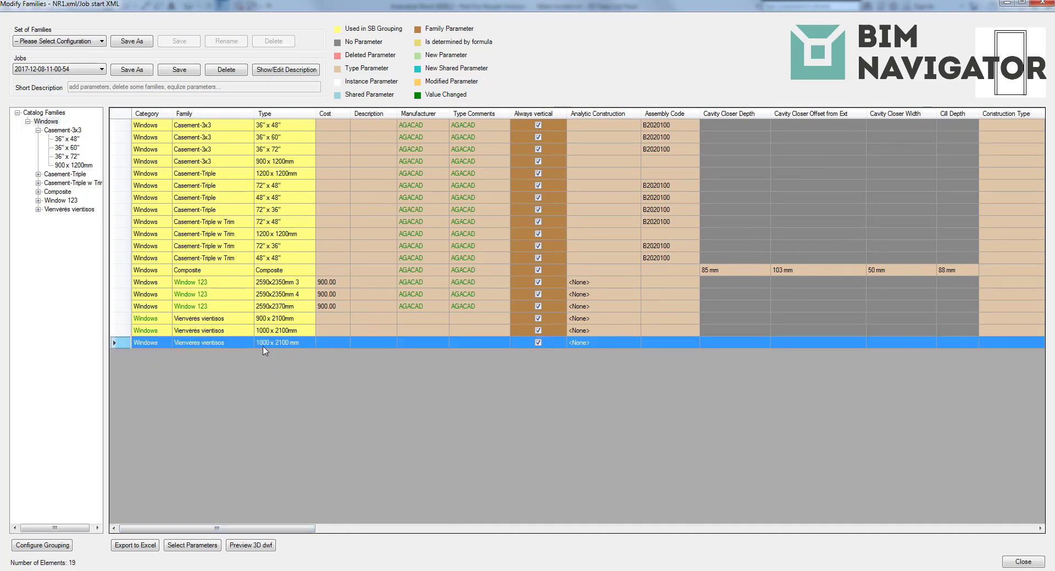
left_click_drag(238, 529, 890, 532)
left_click(934, 344)
left_click(937, 345)
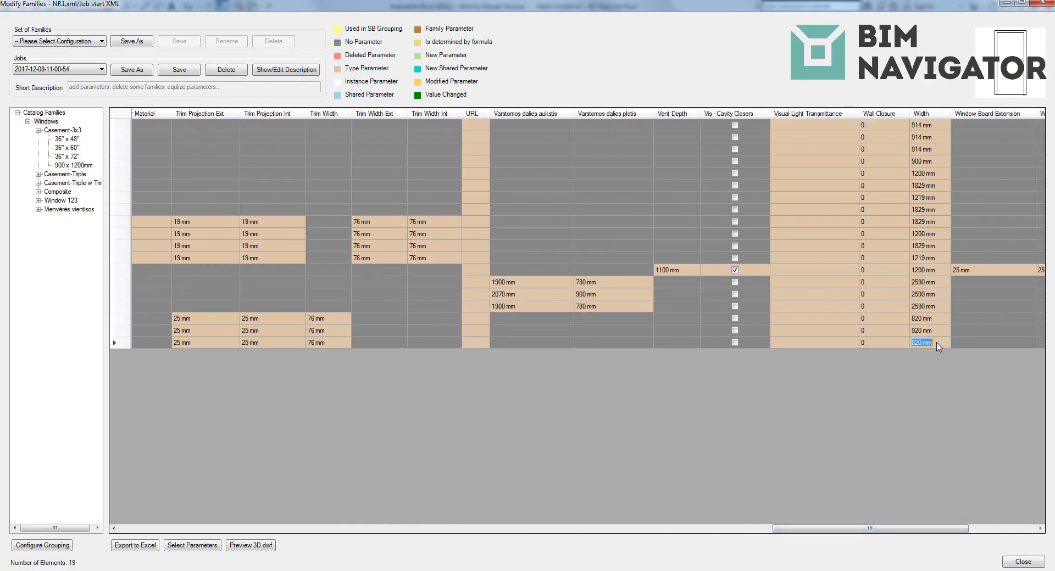
key("BackSpace")
type("1000")
left_click_drag(868, 532, 242, 529)
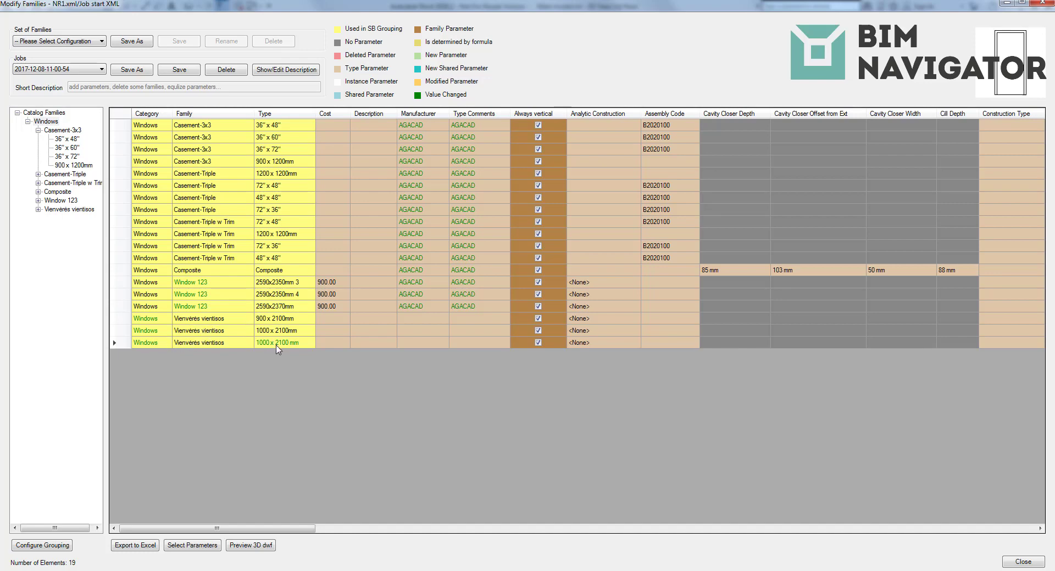
Step: Rename all listed window types by rule using the window rules set: Height with suffix X, followed by Width with suffix mm
left_click(286, 125)
right_click(291, 127)
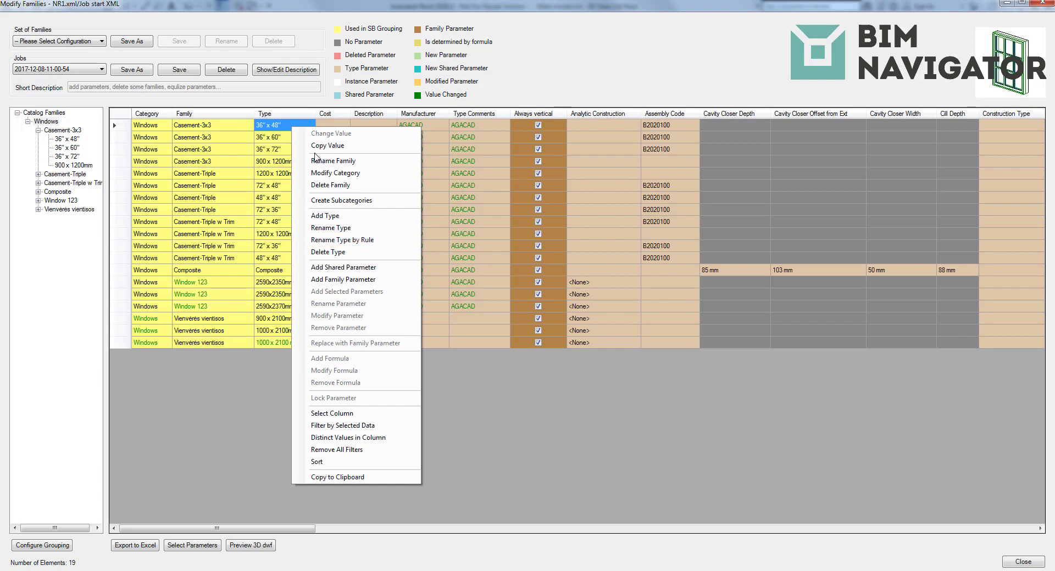
left_click_drag(284, 128, 284, 372)
right_click(294, 252)
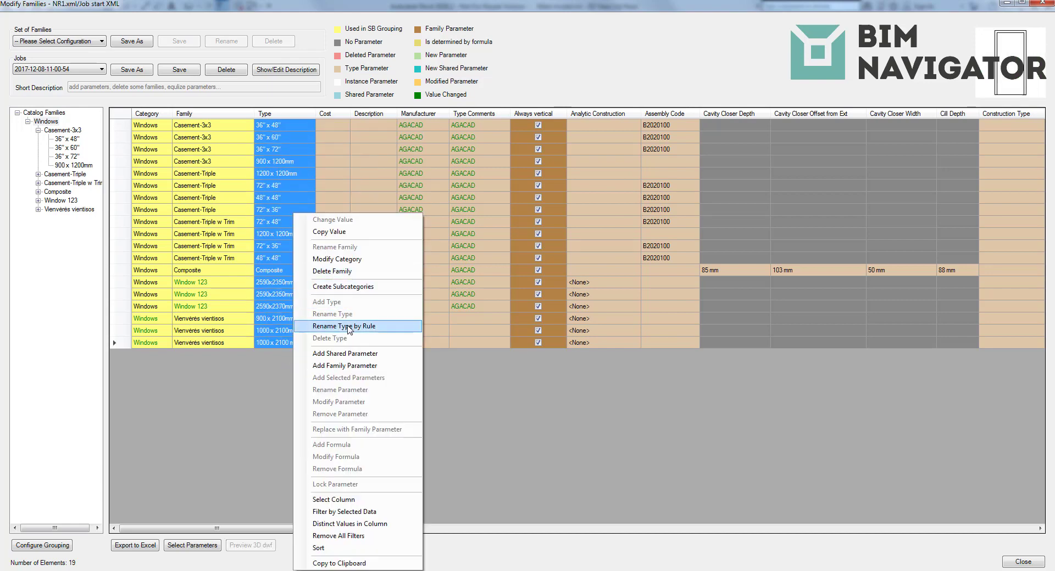
left_click(347, 328)
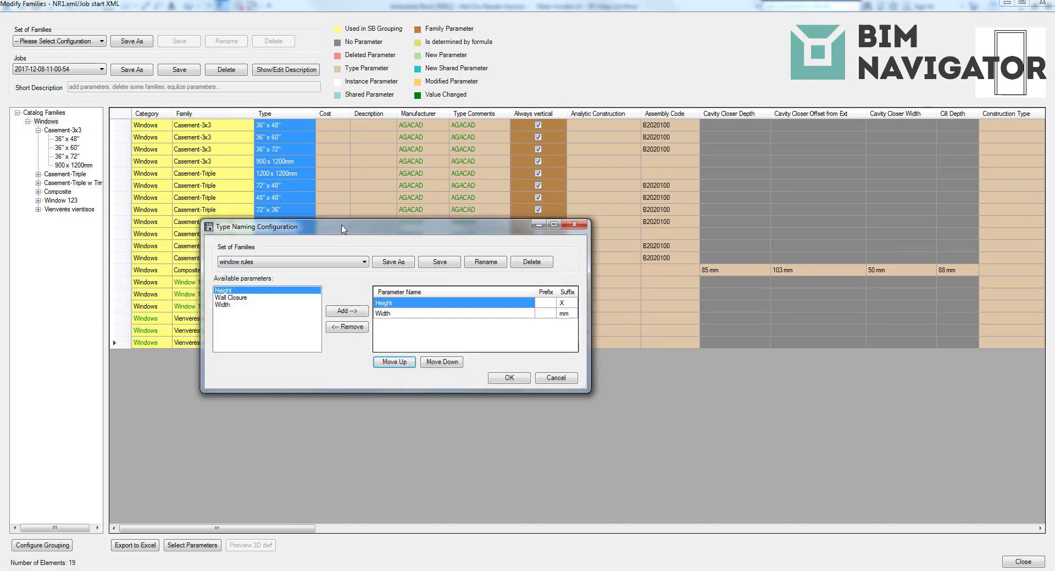
left_click_drag(341, 229, 490, 121)
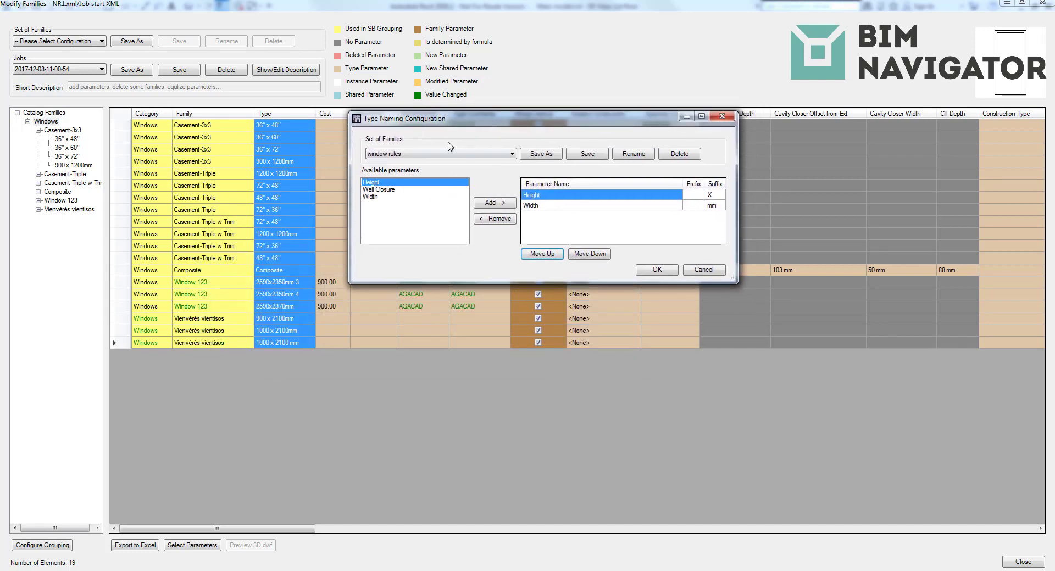
left_click(448, 154)
left_click(388, 172)
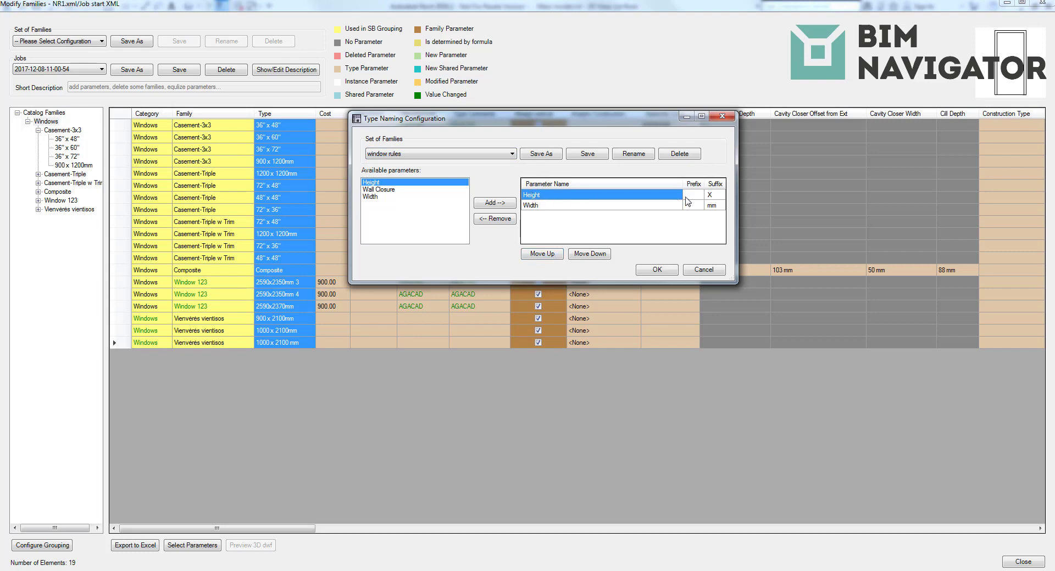
left_click(711, 195)
left_click(552, 206)
left_click(711, 205)
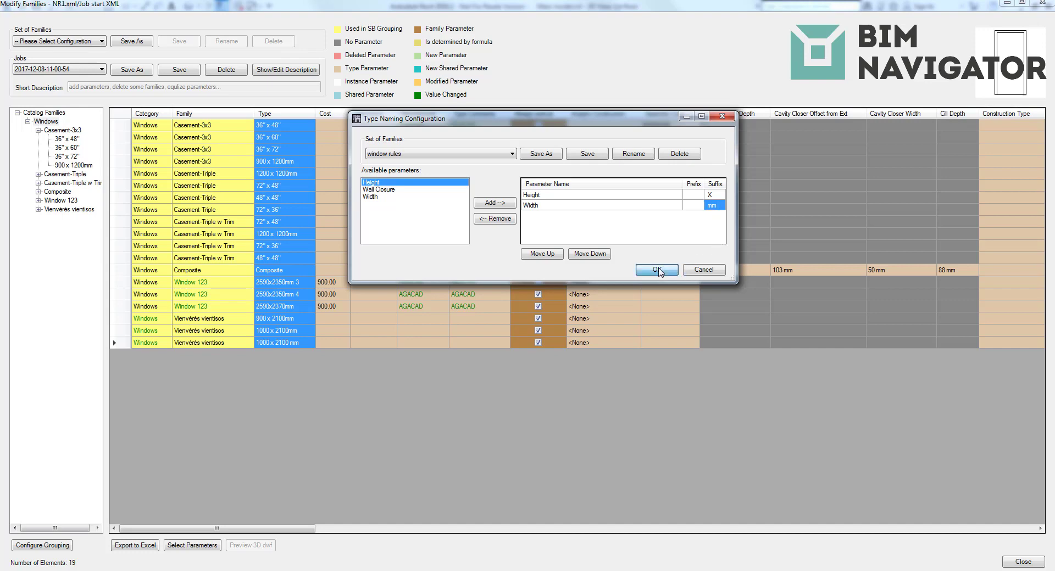
left_click(657, 270)
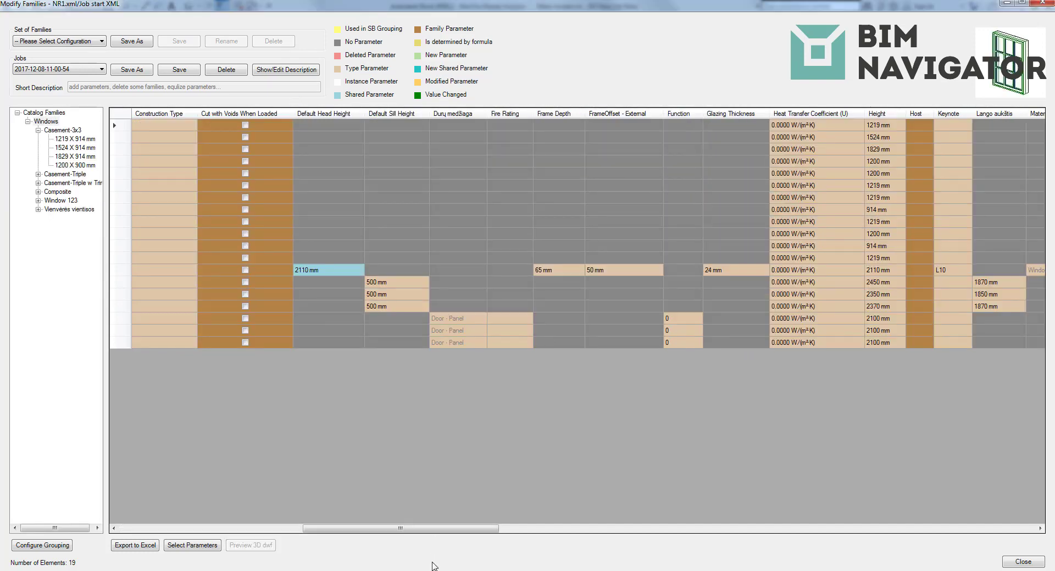
left_click_drag(400, 528, 223, 539)
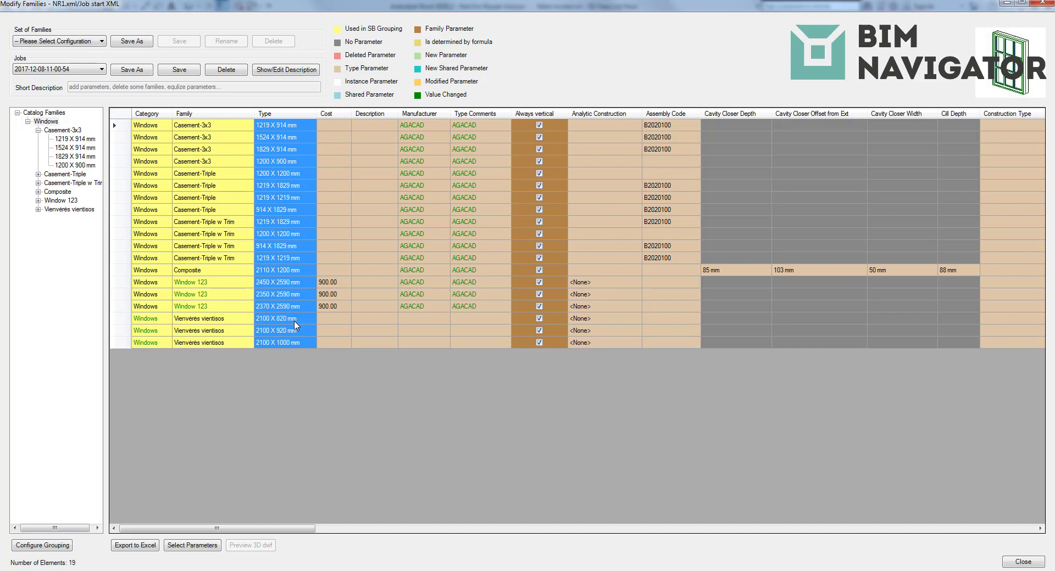
Step: Start adding shared parameters to all listed window types and open the T4R_Cut_Opening shared parameter file
left_click(390, 295)
right_click(382, 297)
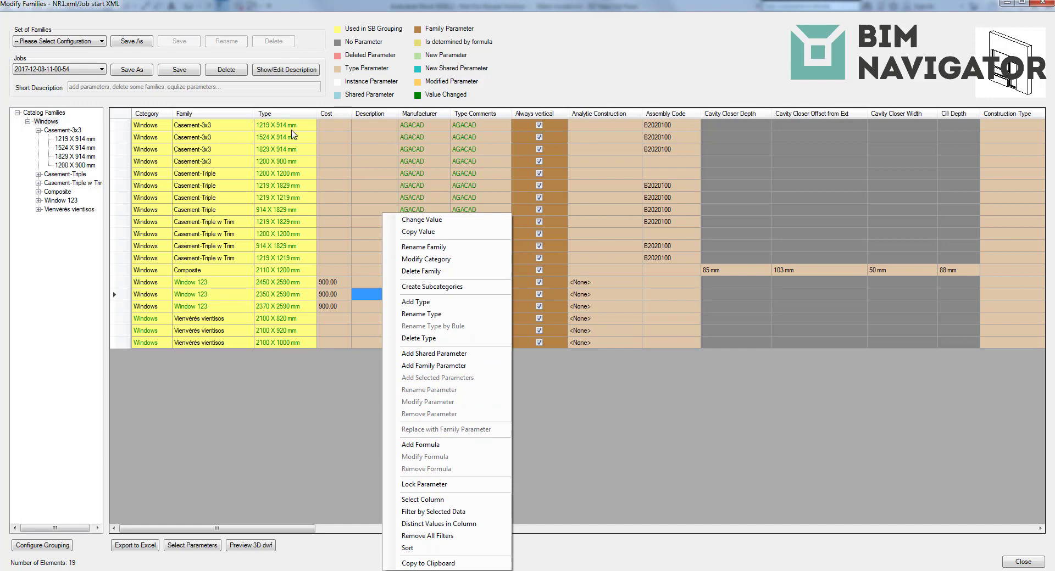
left_click_drag(291, 132, 290, 342)
right_click(290, 342)
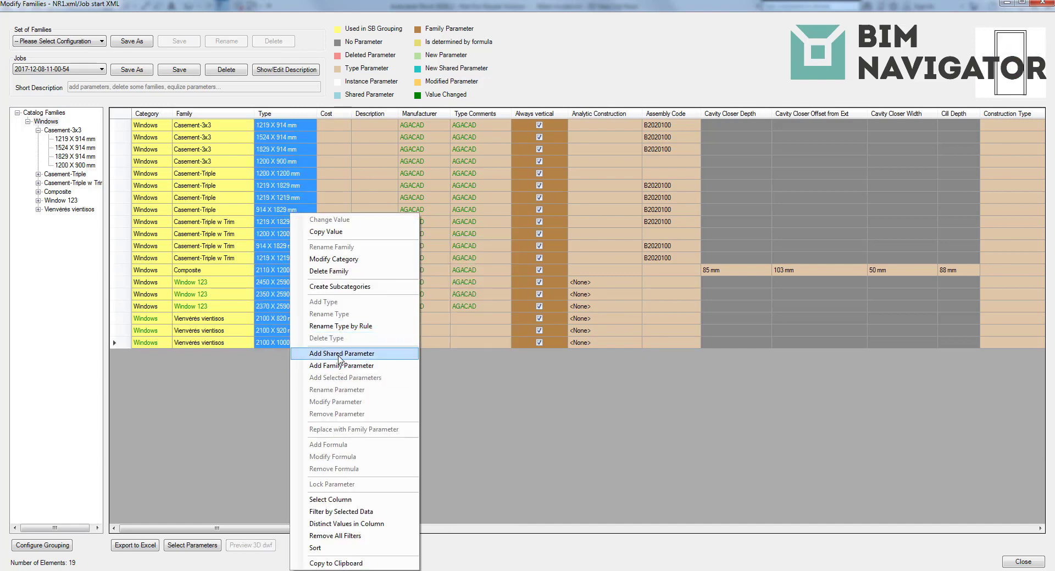
left_click(346, 355)
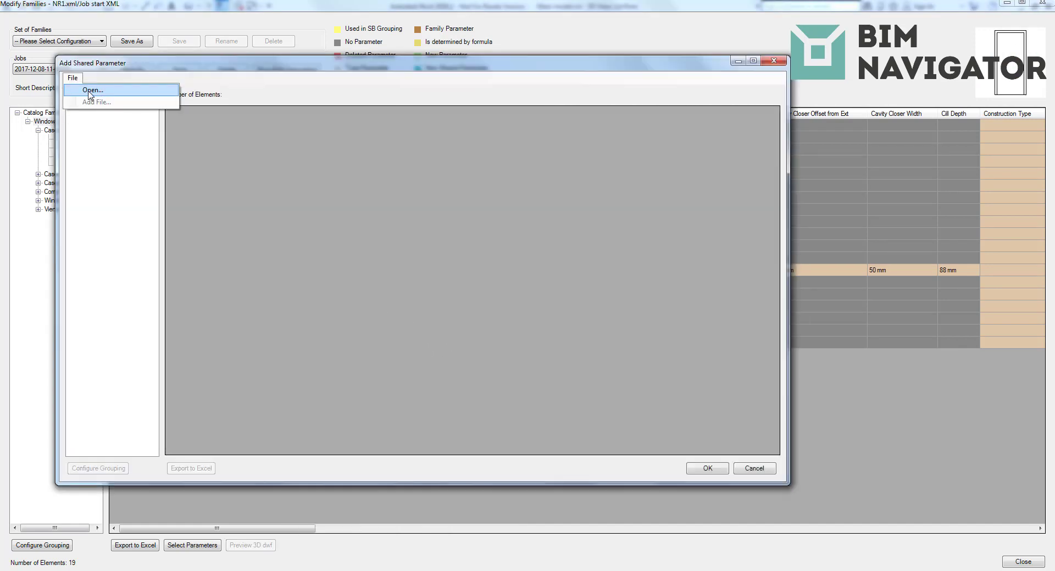
left_click(110, 90)
left_click(201, 99)
left_click(486, 278)
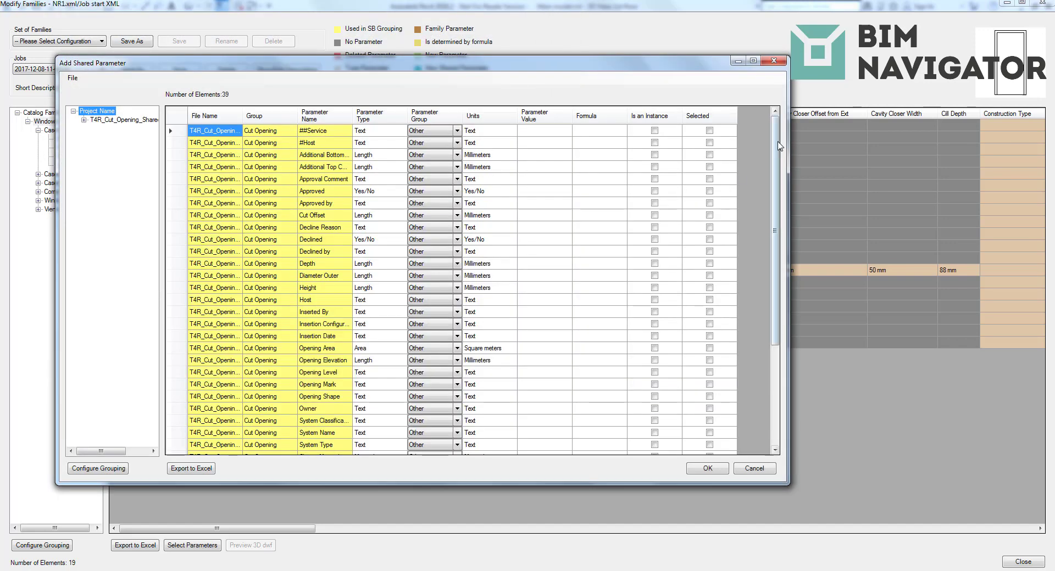
Step: Select the shared parameters ##Service, #Host, Additional Bottom Cut Offset, Additional Top Cut Offset, Approval Comment and Approved
mouse_move(776, 145)
left_mouse_down()
mouse_move(770, 237)
mouse_move(769, 152)
left_mouse_up()
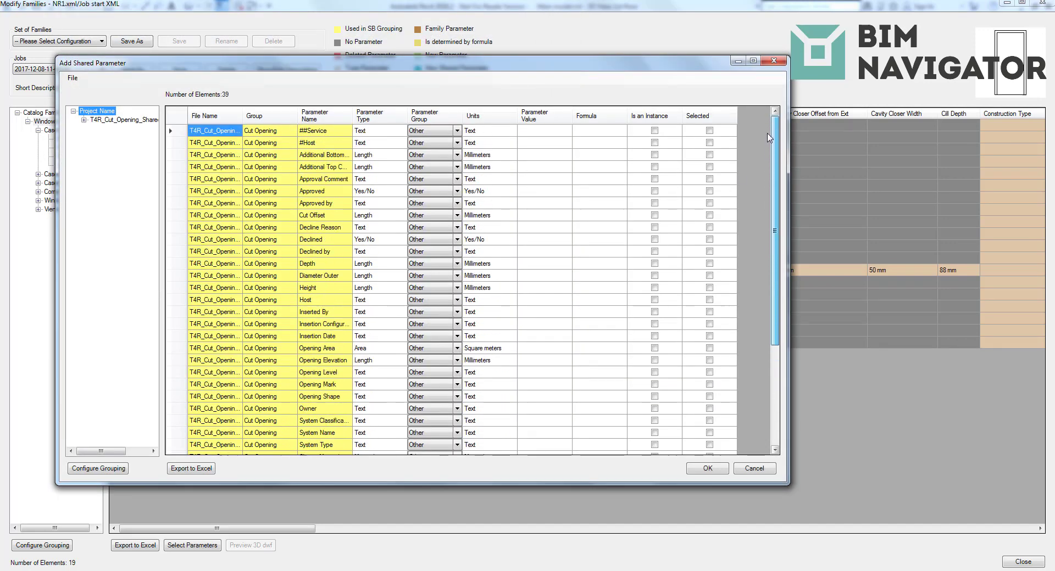
left_click(710, 134)
left_click(709, 142)
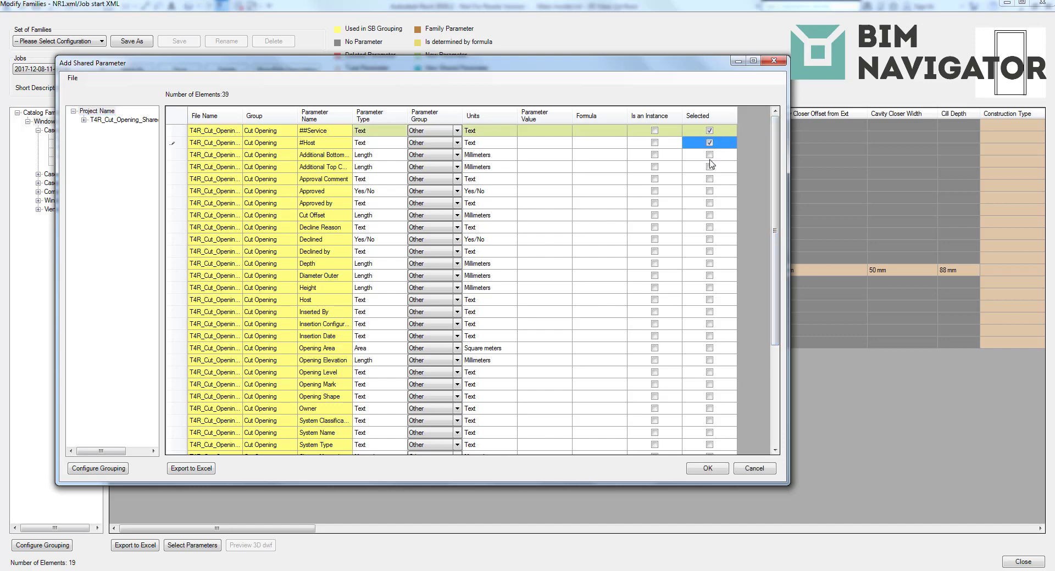
left_click(710, 154)
left_click(709, 166)
left_click(709, 179)
left_click(709, 191)
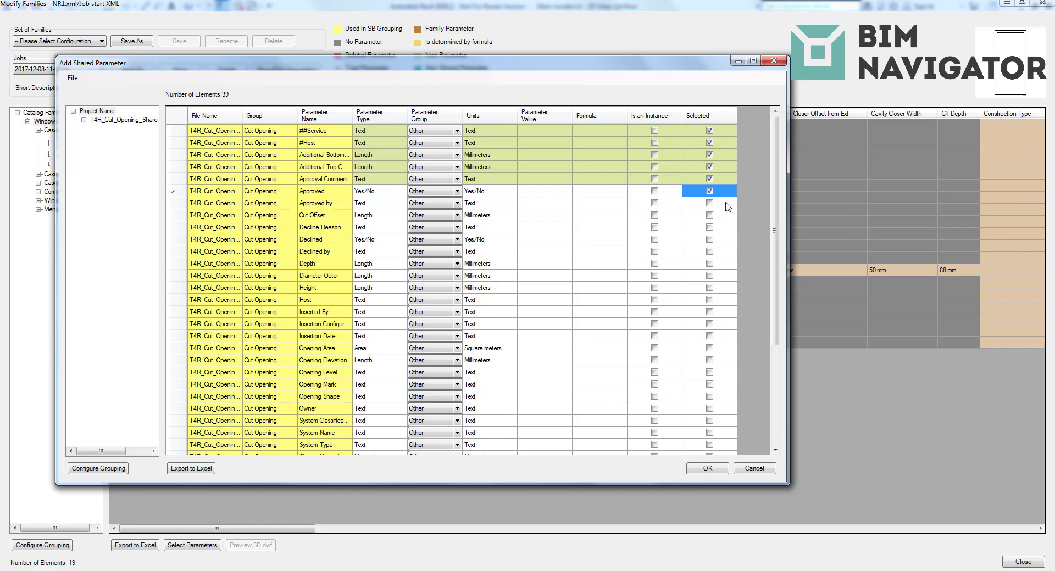
Step: Make ##Service, Additional Bottom Cut Offset and Approved instance parameters, and add the selected shared parameters to the families
left_click(655, 131)
left_click(655, 155)
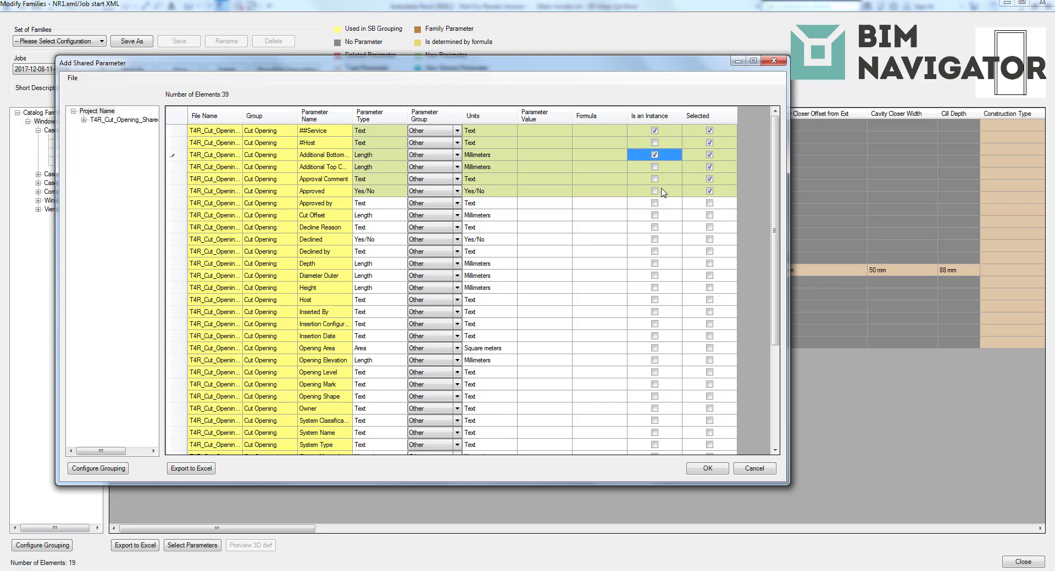
left_click(655, 190)
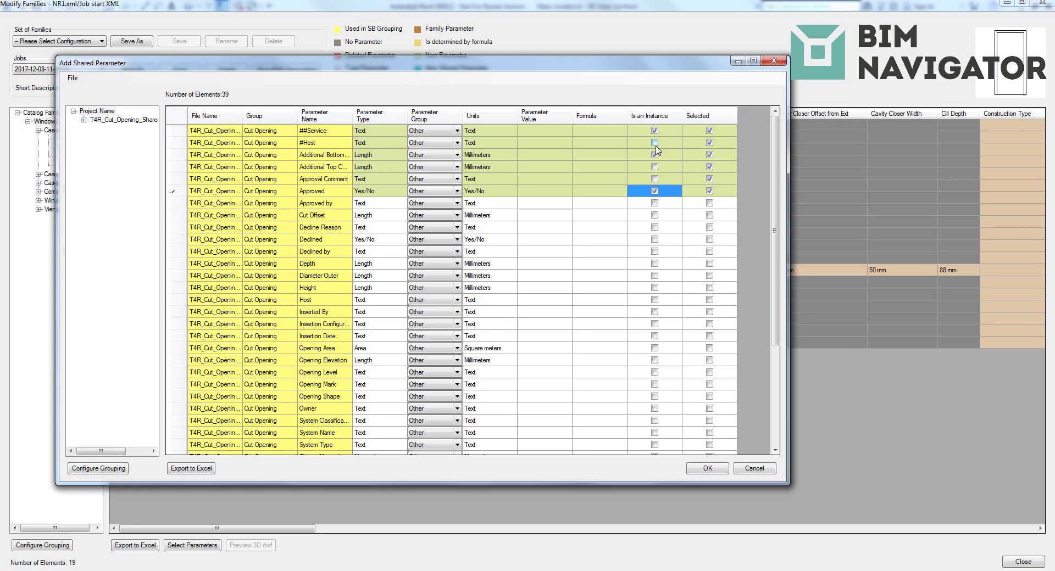
left_click(459, 135)
left_click(458, 133)
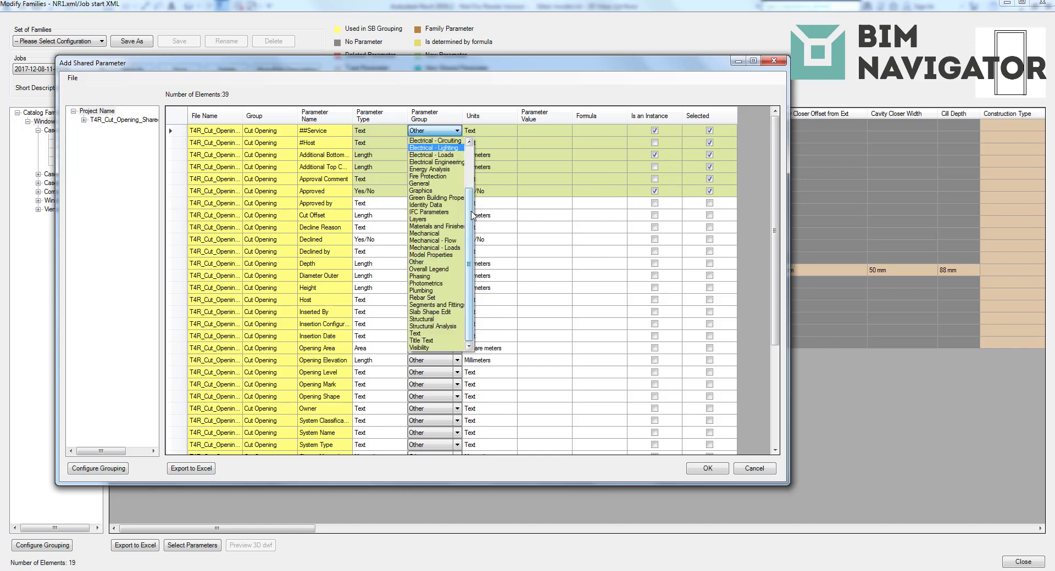
left_click_drag(471, 221, 468, 181)
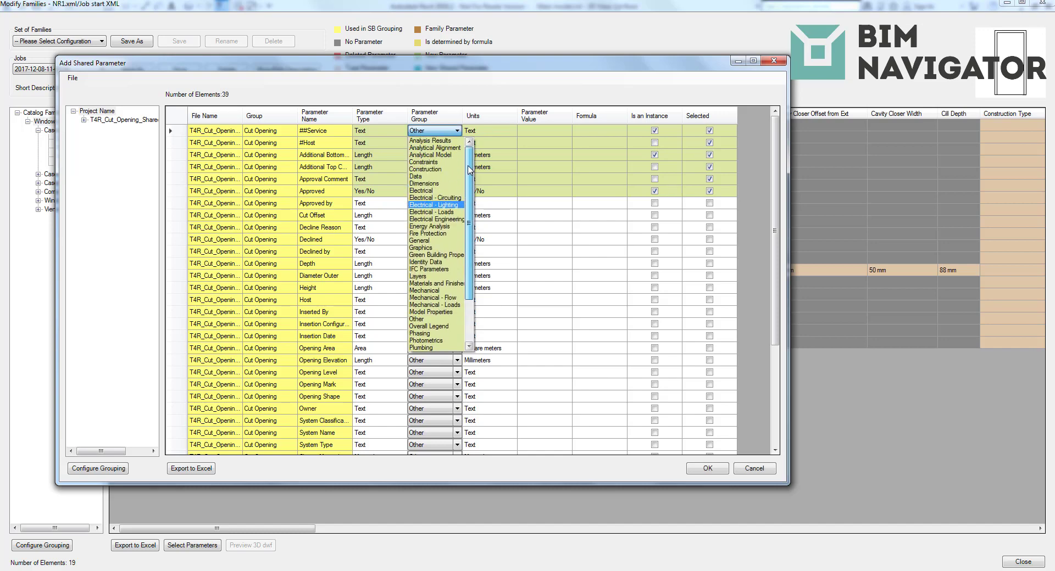
left_click(449, 135)
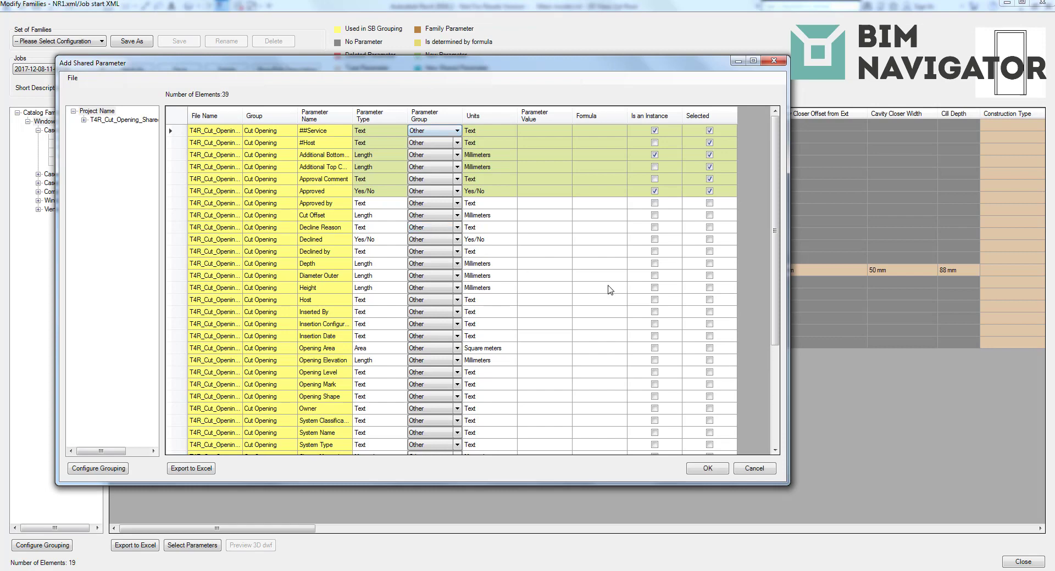
left_click(706, 470)
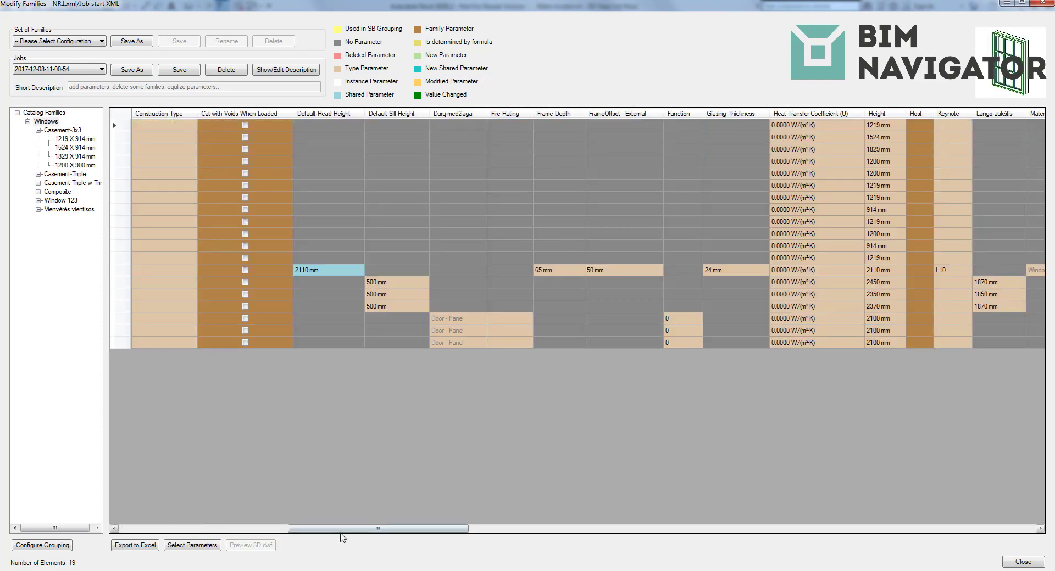
Step: Examine the new shared parameter columns from ##Service to Additional Bottom Cut Offset at the end of the table
left_click_drag(350, 532, 962, 538)
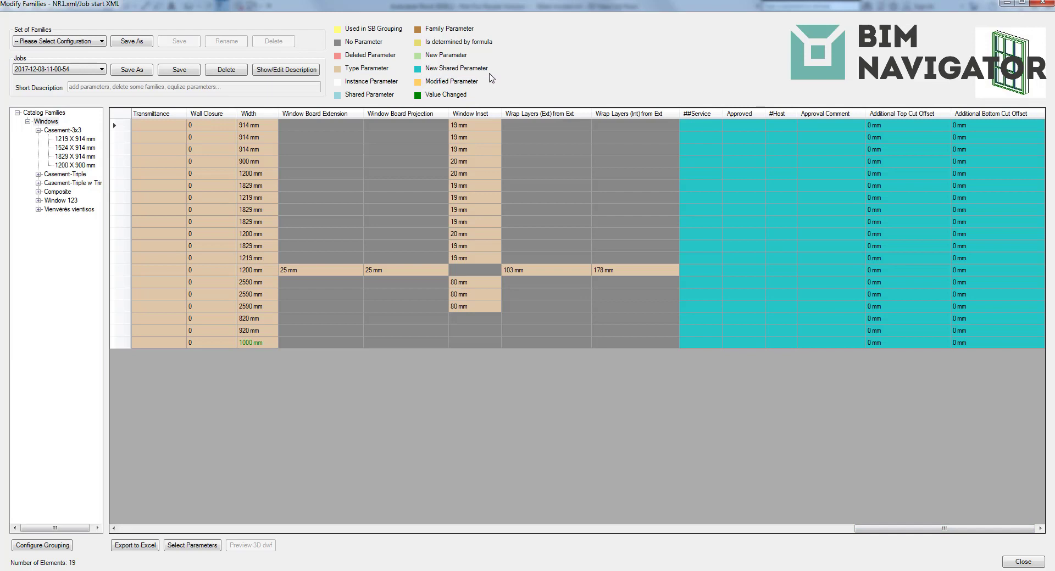
mouse_move(706, 128)
left_mouse_down()
mouse_move(993, 360)
mouse_move(993, 347)
left_mouse_up()
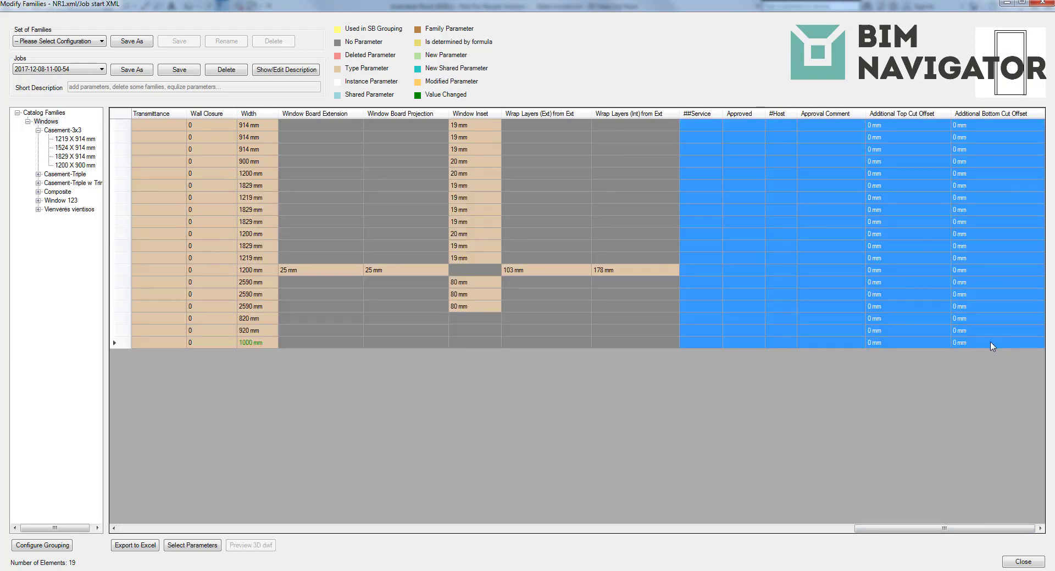
left_click_drag(703, 126, 705, 186)
left_click_drag(741, 127, 749, 184)
left_click_drag(788, 136, 785, 185)
left_click_drag(840, 125, 841, 198)
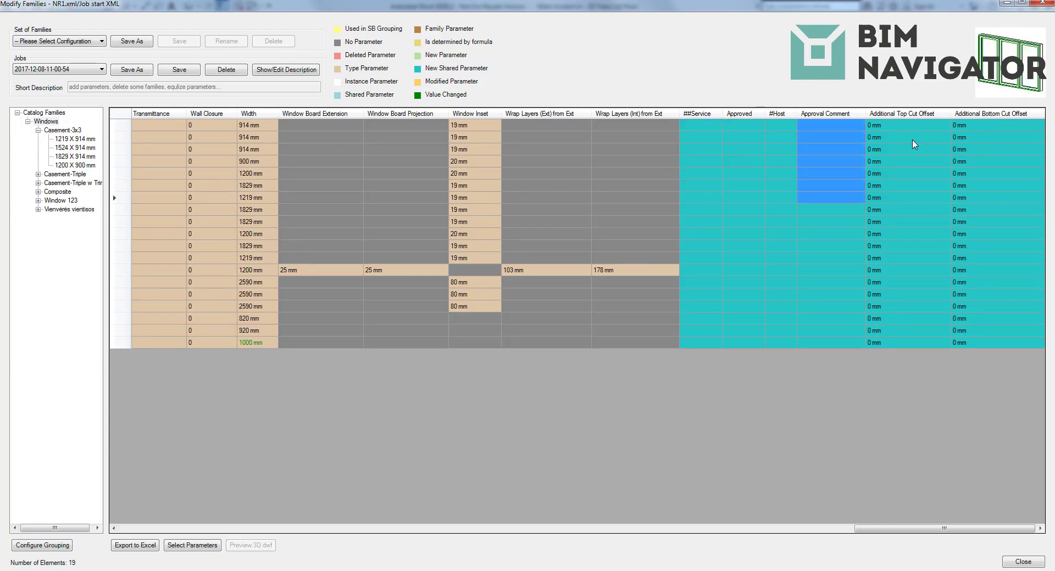
left_click_drag(914, 134, 940, 158)
left_click_drag(996, 126, 1000, 189)
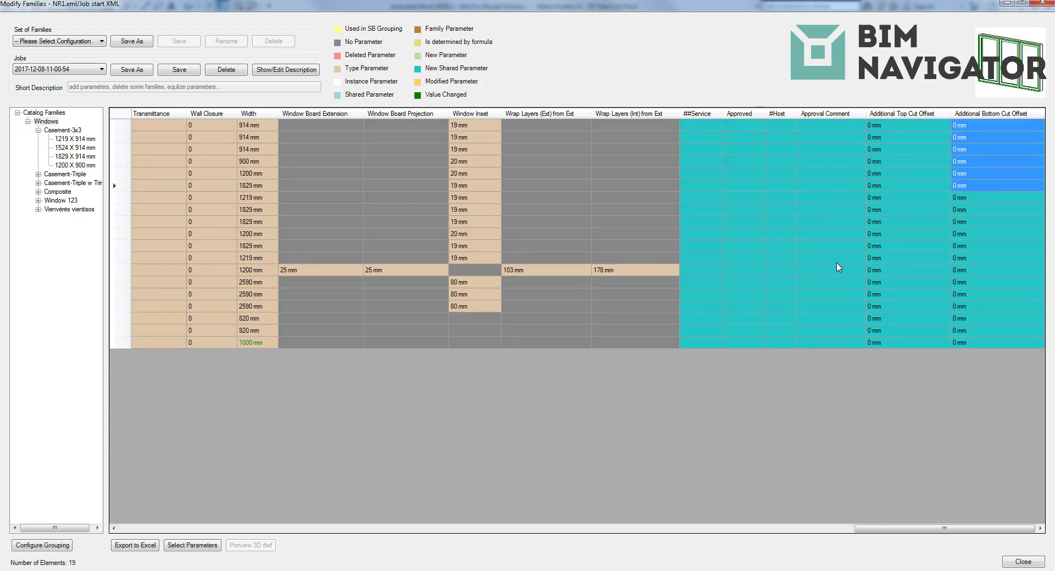
left_click(812, 199)
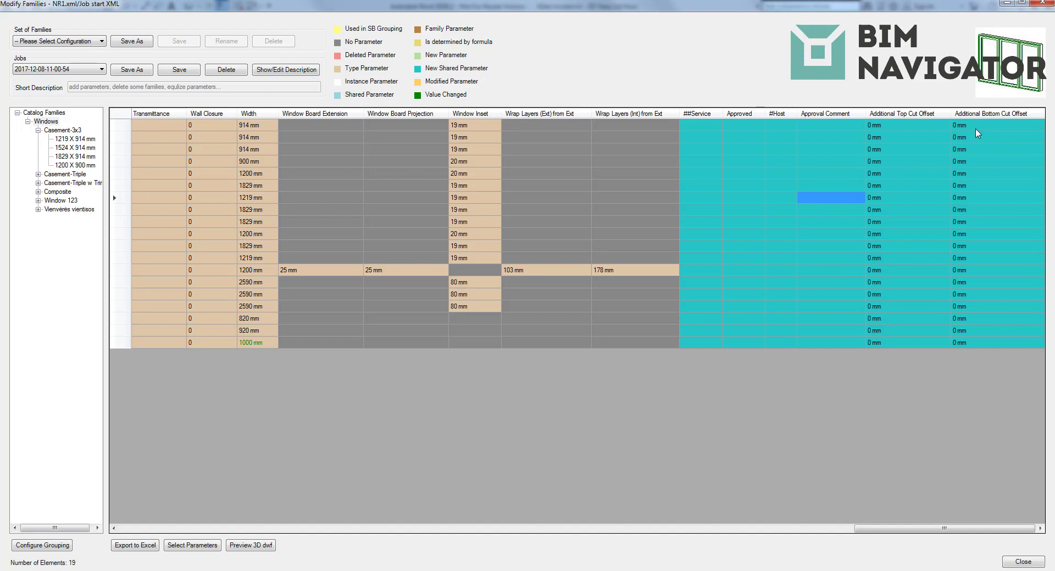
Step: Add an instance Text family parameter in group Other to all types, named with the person's first name followed by "new parameter"
left_click_drag(976, 128, 973, 345)
right_click(980, 283)
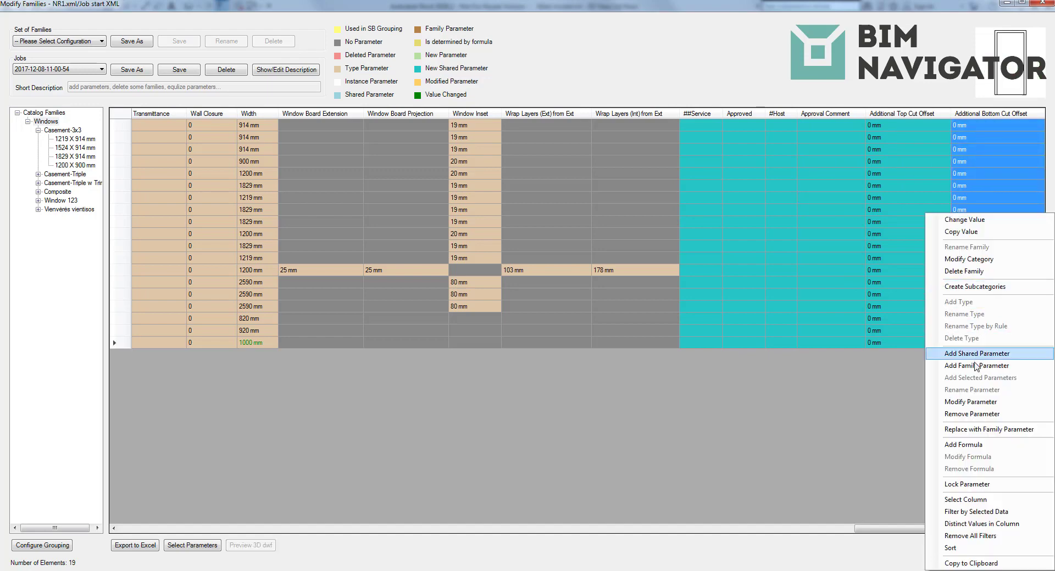
left_click(977, 366)
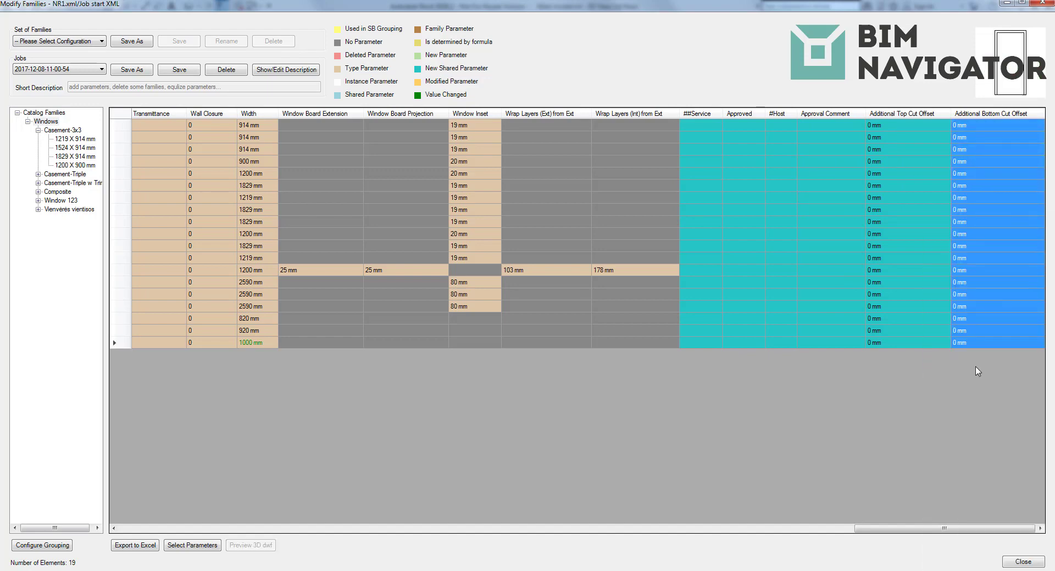
left_click_drag(950, 345, 905, 347)
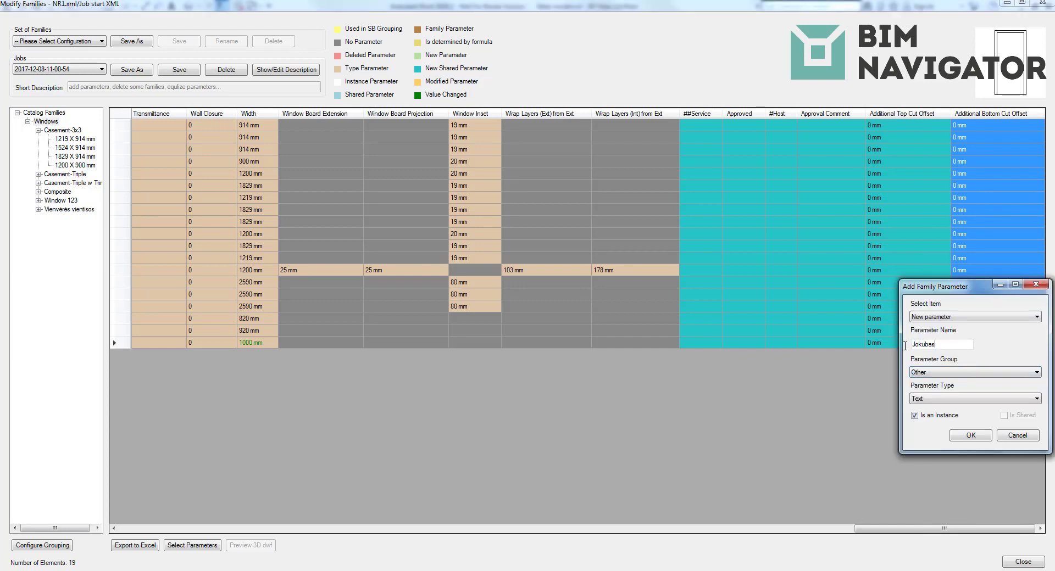
type("Jokubas new parameter")
left_click(968, 436)
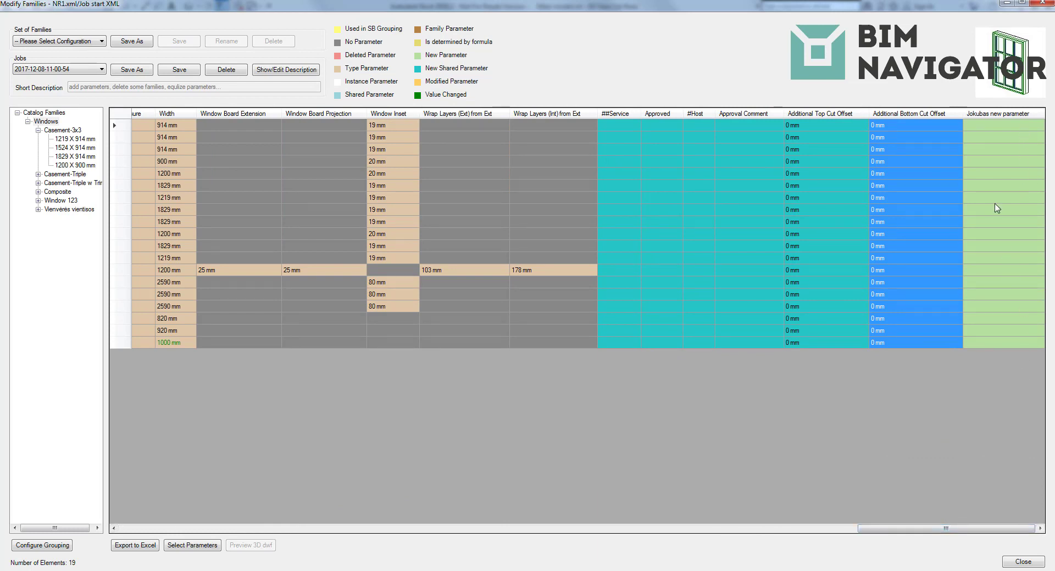
Step: Set the value of the new family parameter to 123 for all listed types
left_click_drag(997, 134, 1000, 341)
right_click(1013, 294)
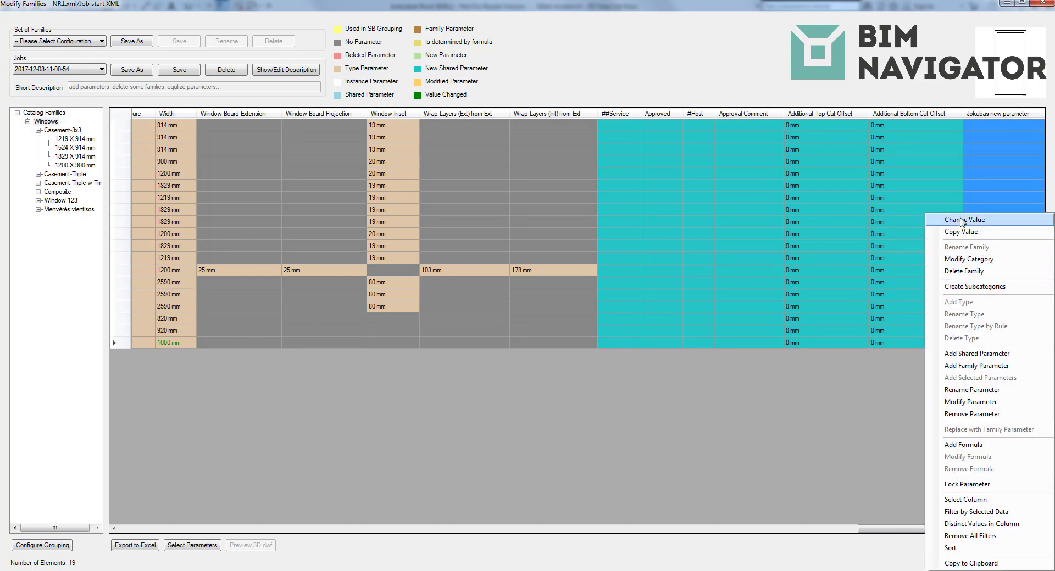
left_click(960, 218)
type("123")
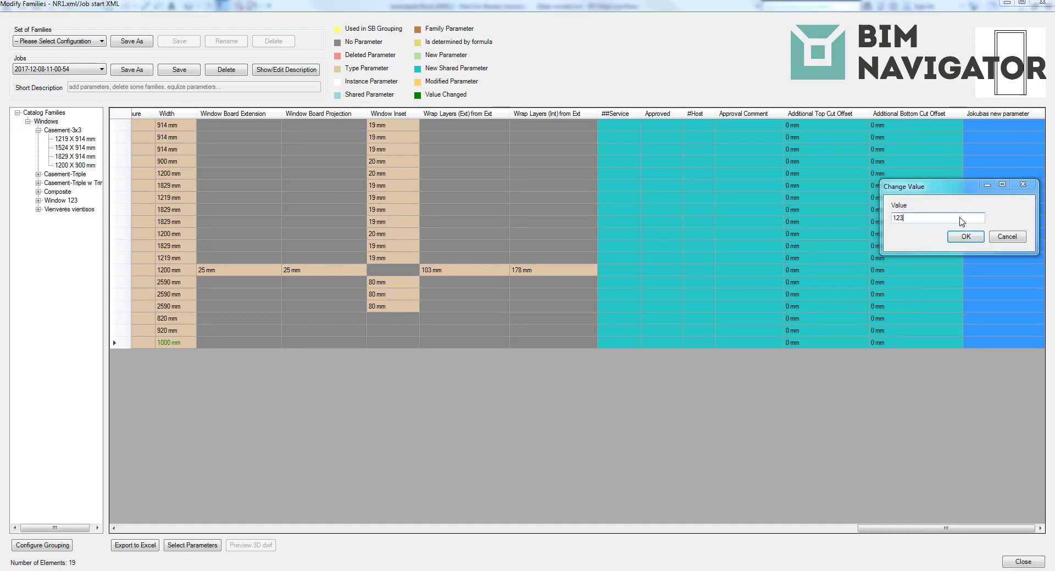
key("Return")
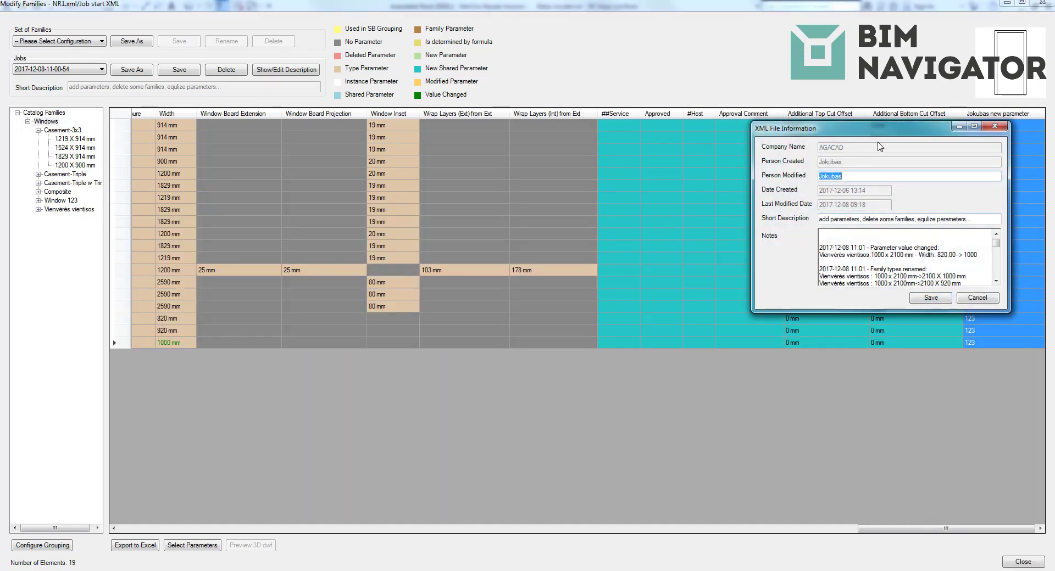
Step: Review the change notes in the XML file information and save it
left_click_drag(880, 132, 548, 191)
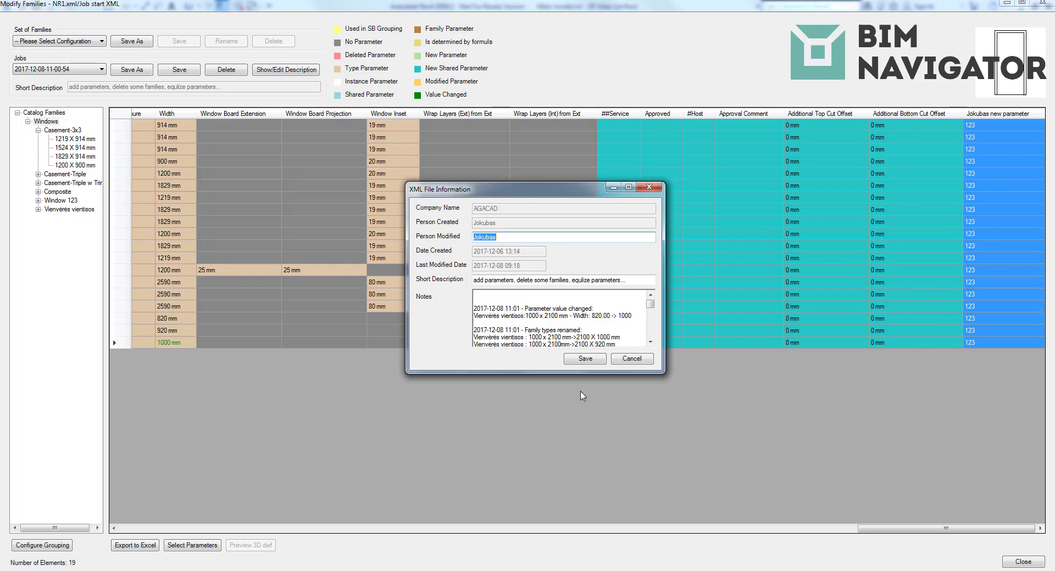
mouse_move(652, 304)
left_mouse_down()
mouse_move(653, 333)
mouse_move(652, 308)
left_mouse_up()
left_click(653, 337)
left_click_drag(538, 314, 613, 392)
left_click(590, 363)
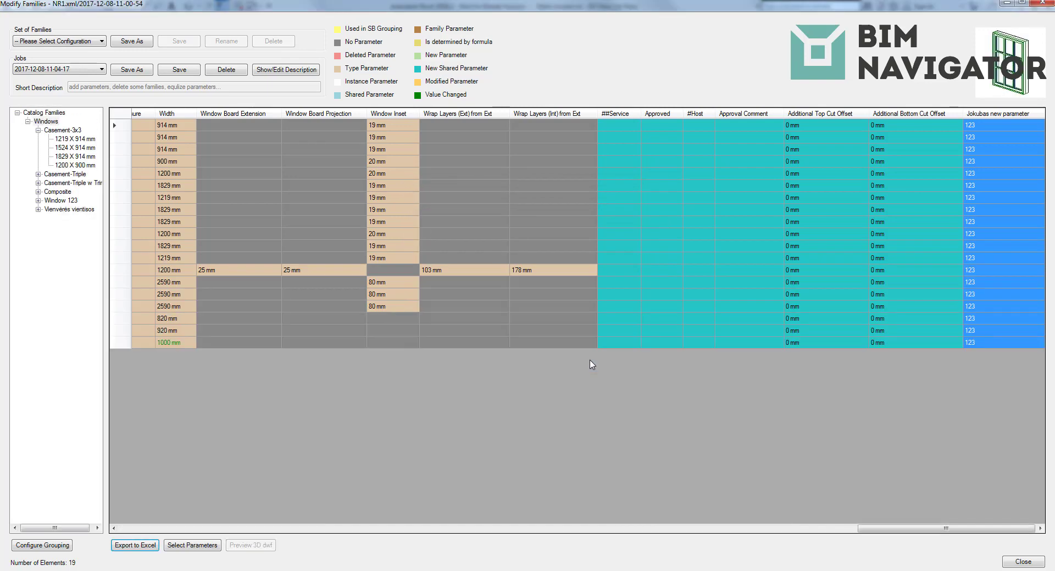
left_click(87, 69)
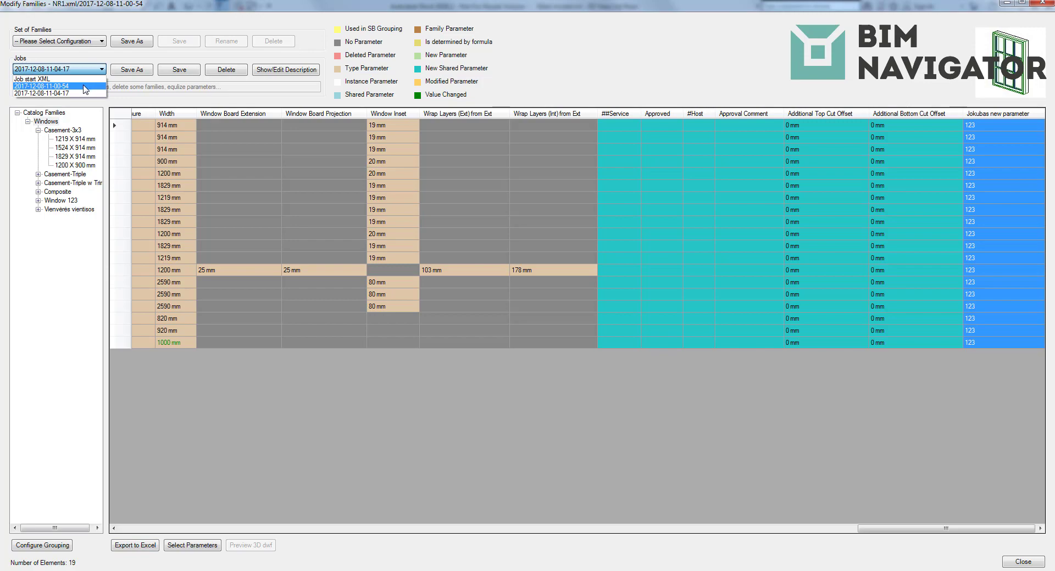
left_click(87, 85)
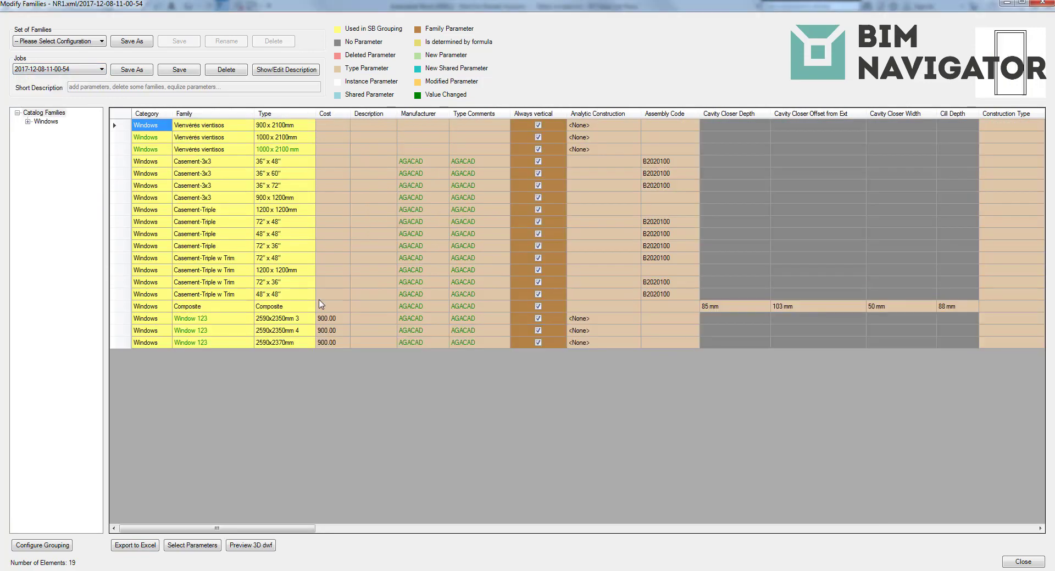
left_click_drag(311, 528, 1001, 558)
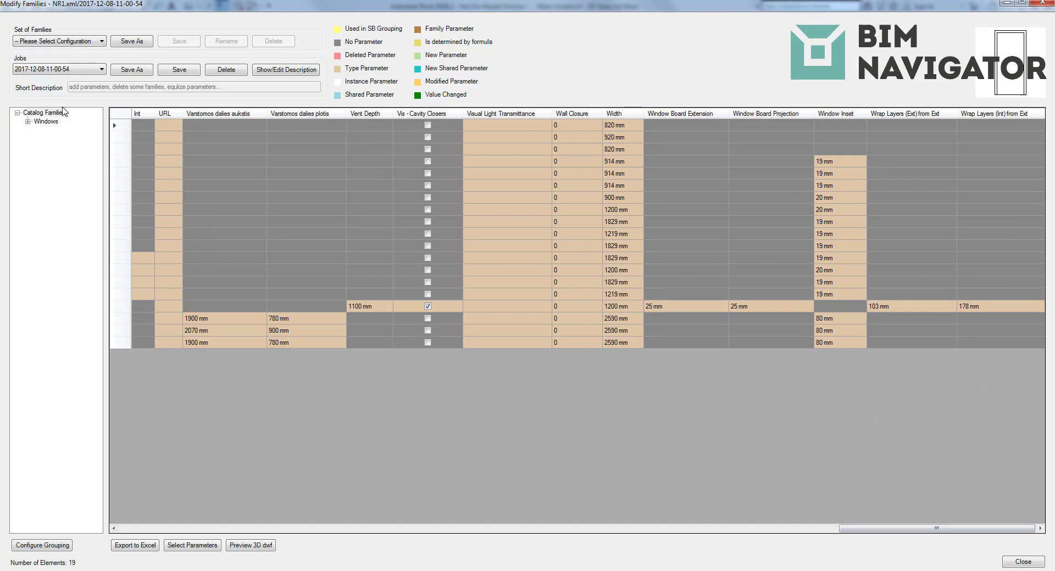
left_click(46, 70)
left_click(65, 94)
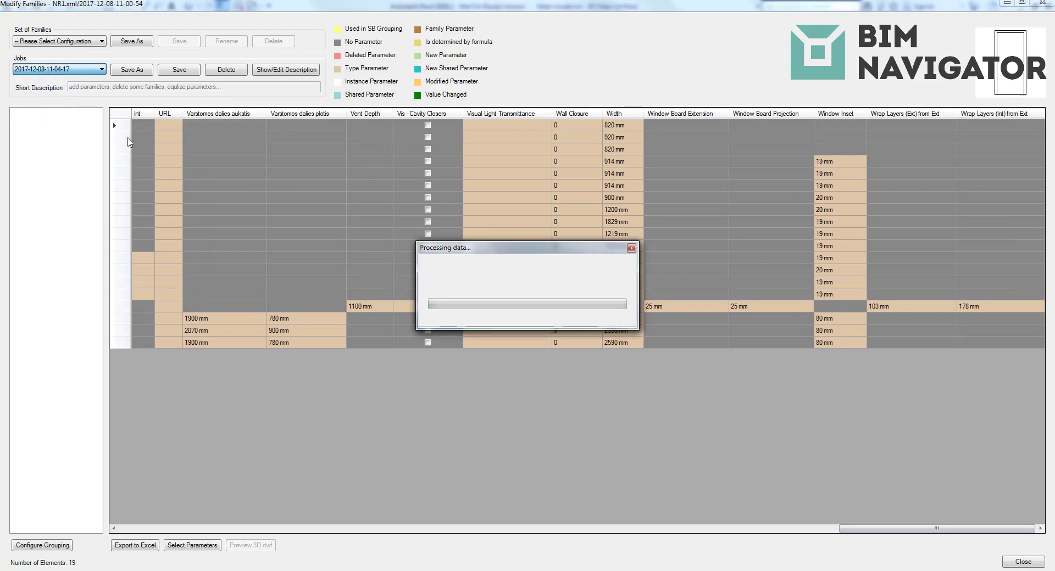
left_click_drag(278, 529, 971, 399)
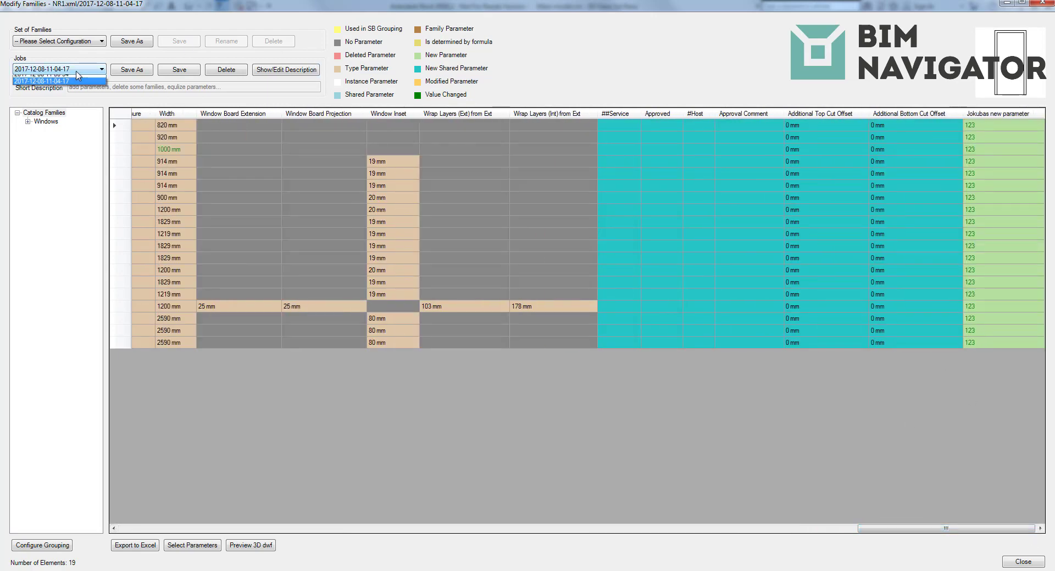
left_click(75, 70)
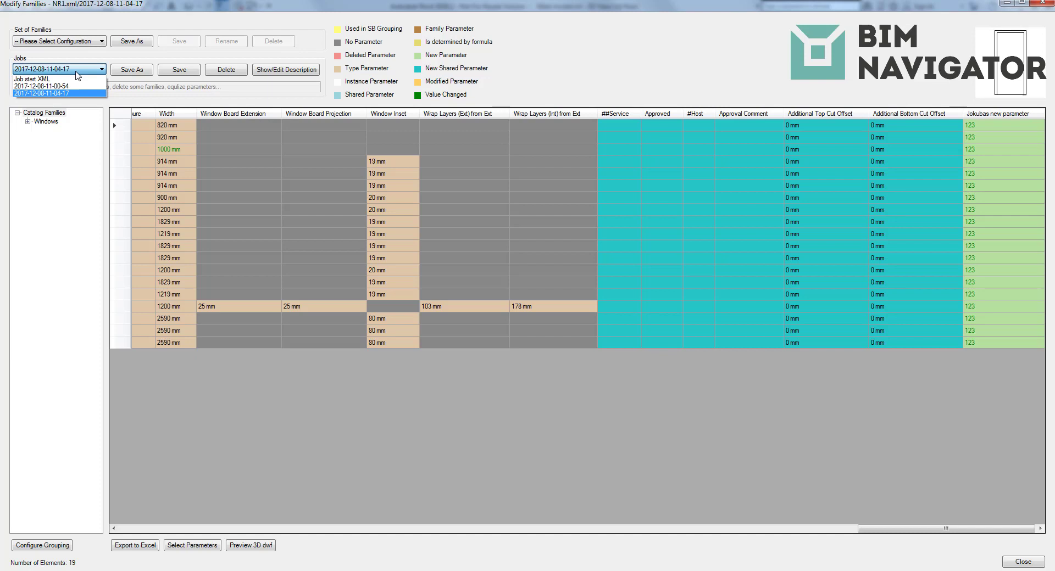
left_click(76, 72)
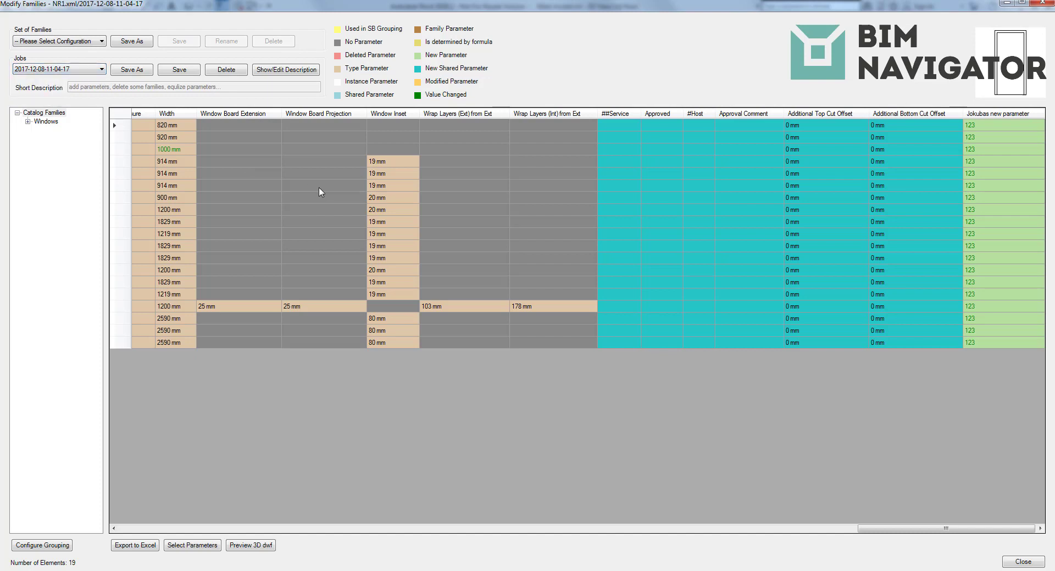
Step: Add the Function parameter to all listed window types that lack it, using Add Selected Parameters
left_click_drag(896, 528, 712, 538)
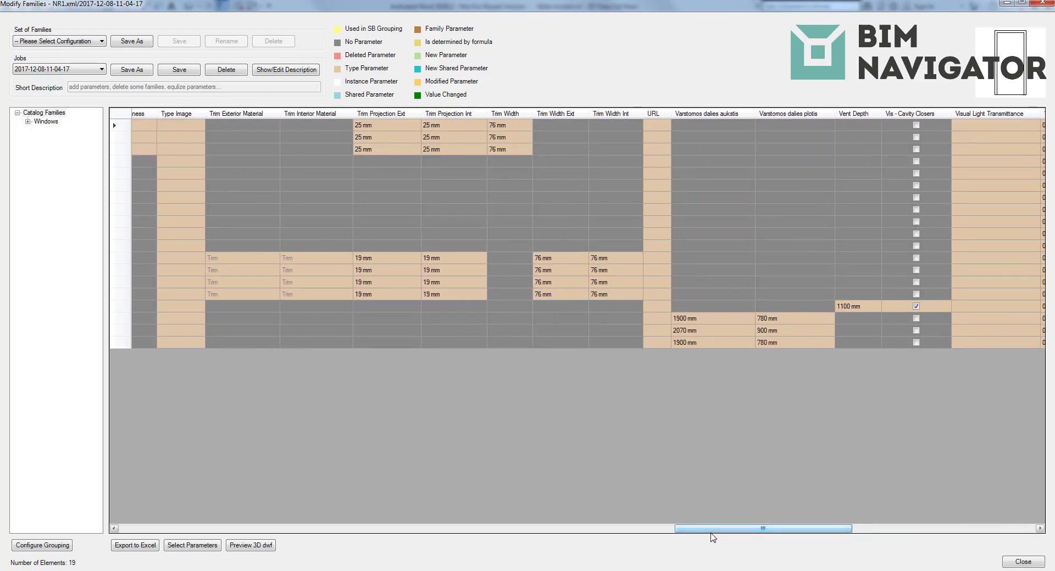
left_click_drag(713, 529, 388, 518)
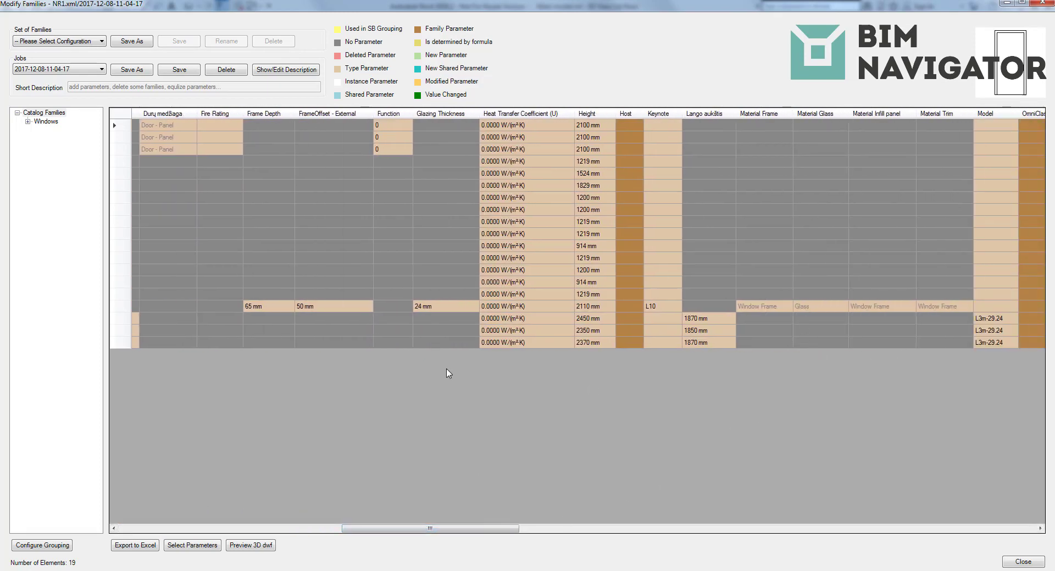
left_click_drag(389, 162, 389, 353)
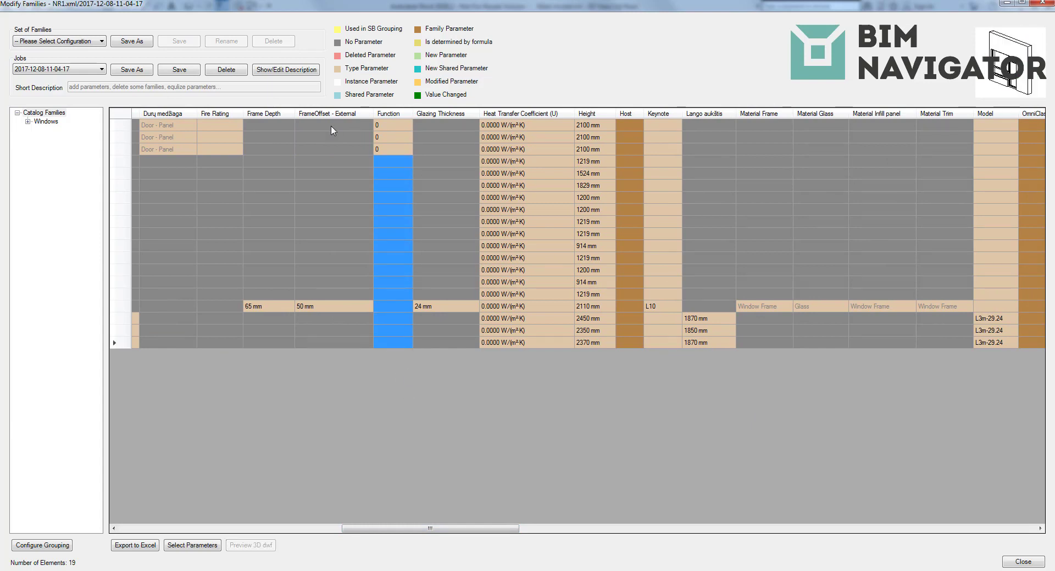
left_click_drag(393, 125, 396, 156)
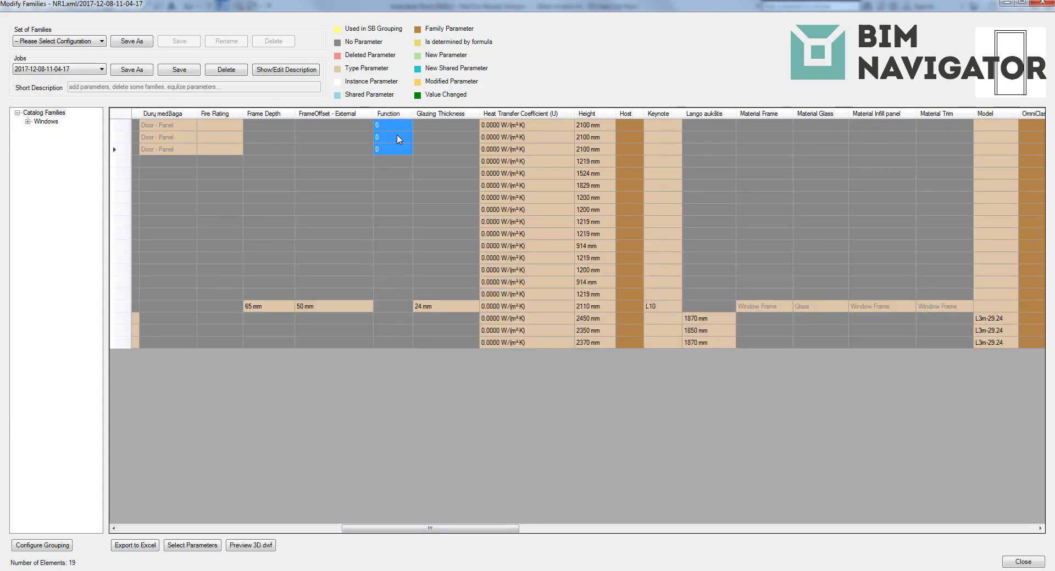
left_click(352, 130)
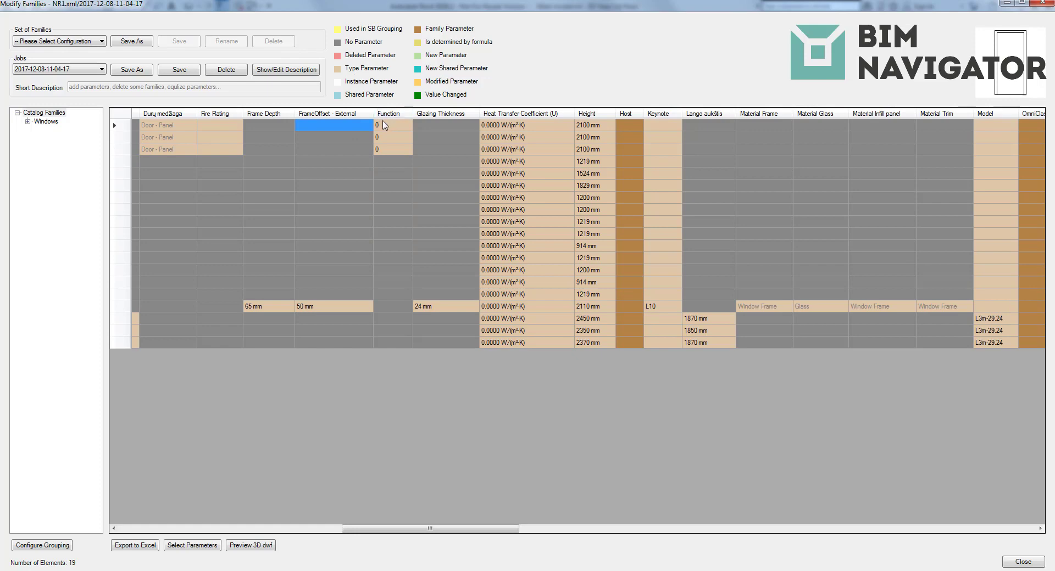
left_click_drag(391, 162, 392, 356)
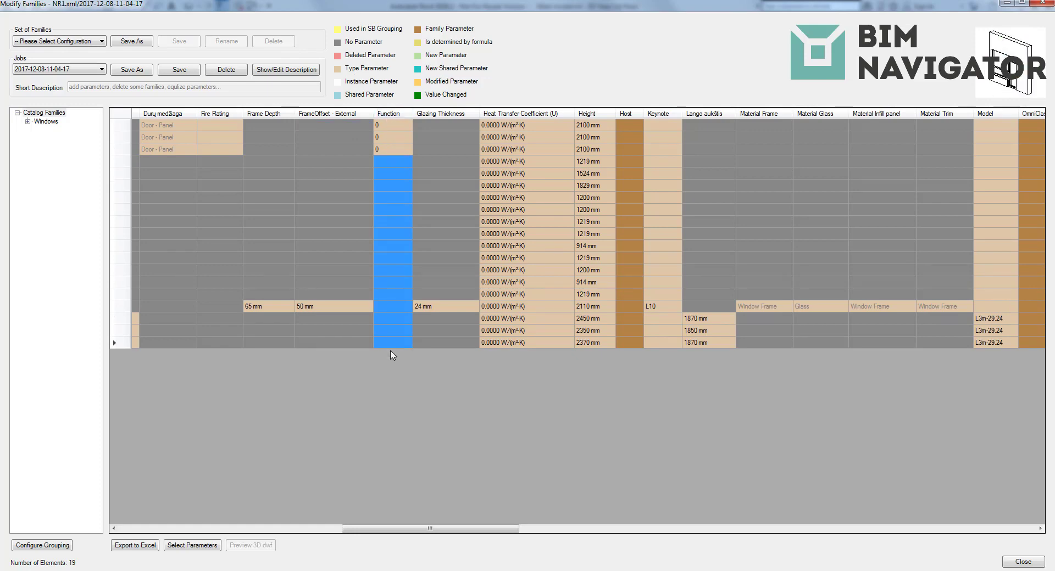
right_click(396, 288)
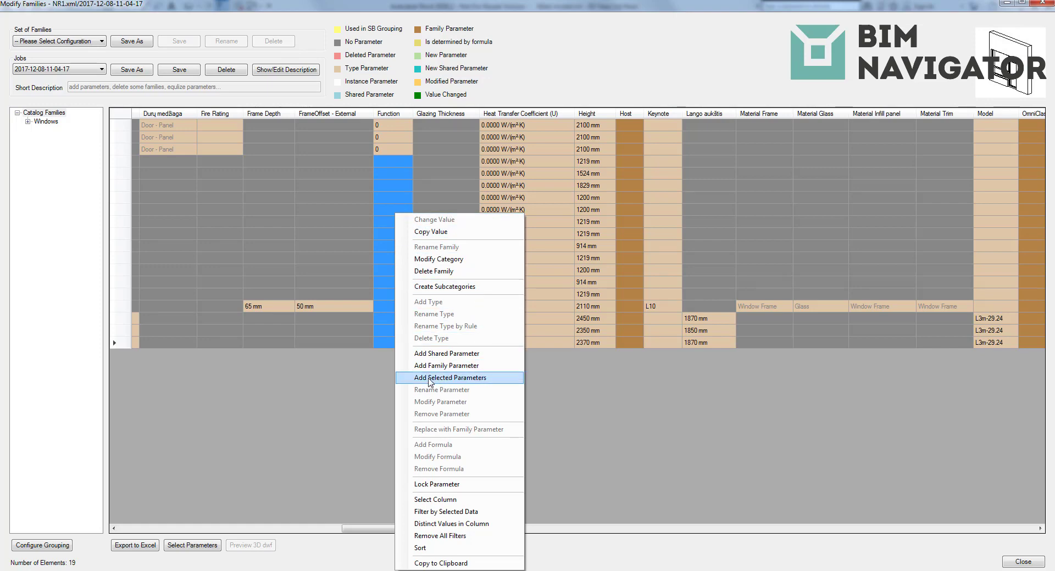
left_click(472, 379)
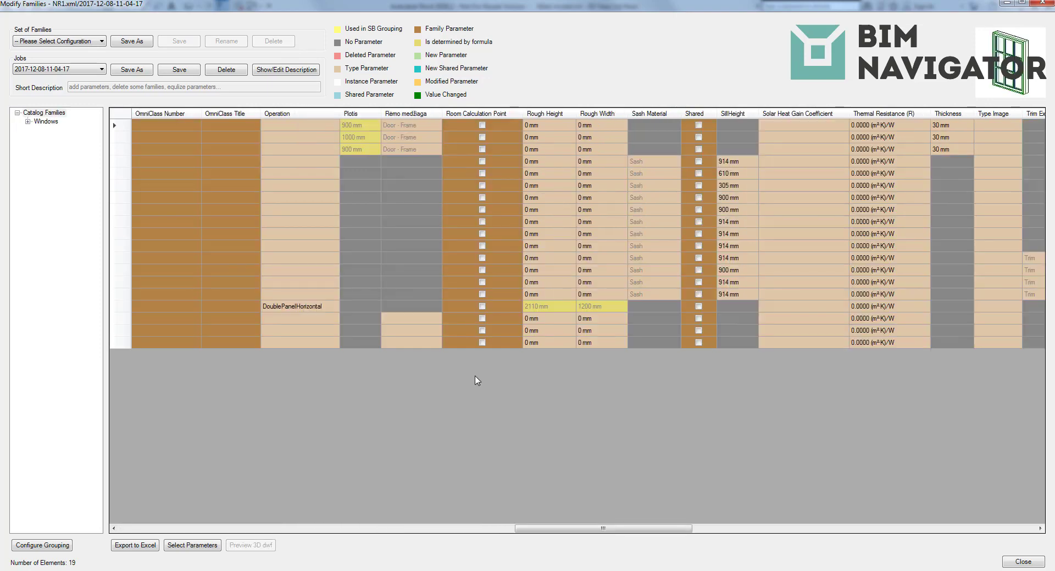
left_click_drag(550, 528, 325, 538)
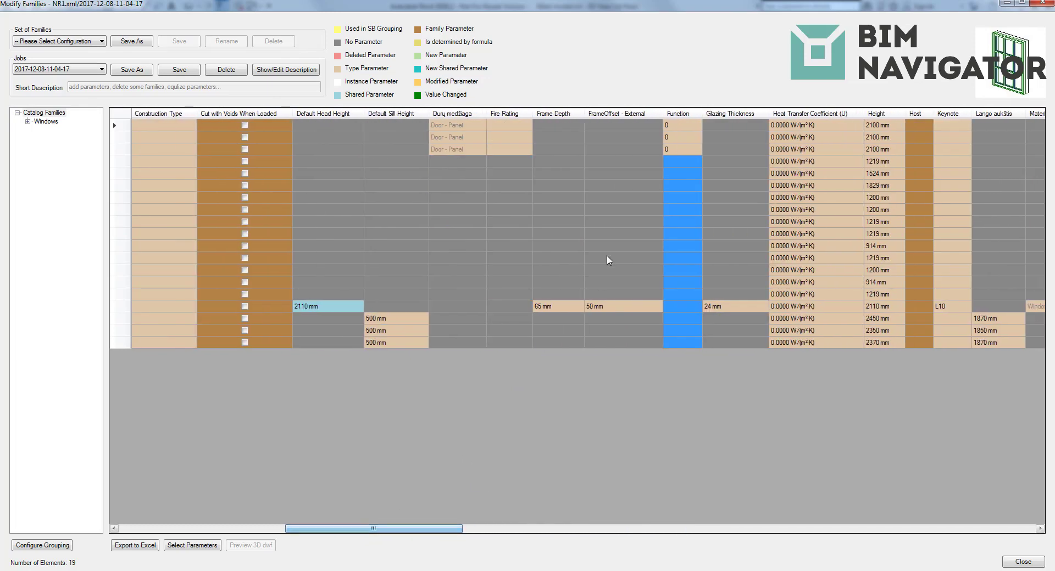
left_click(612, 245)
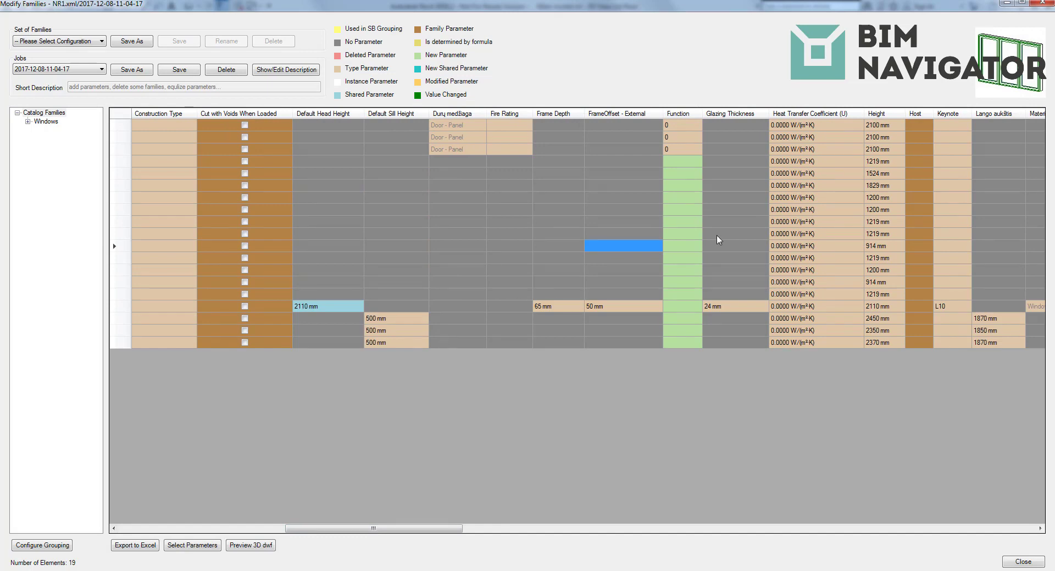
Step: Set the value of the newly added Function parameters to 0
left_click_drag(683, 161, 683, 342)
right_click(683, 297)
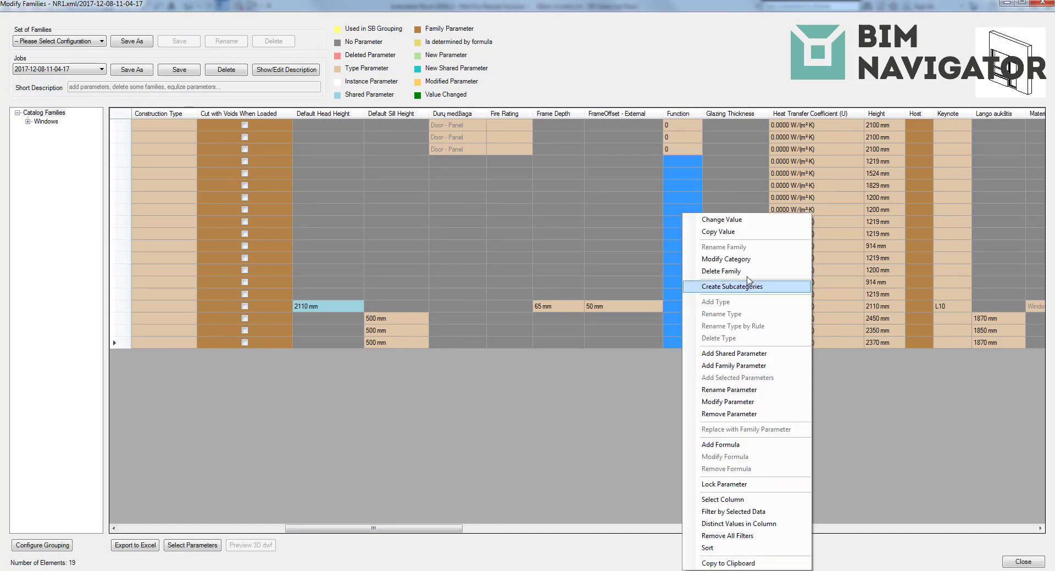
left_click(731, 220)
type("0")
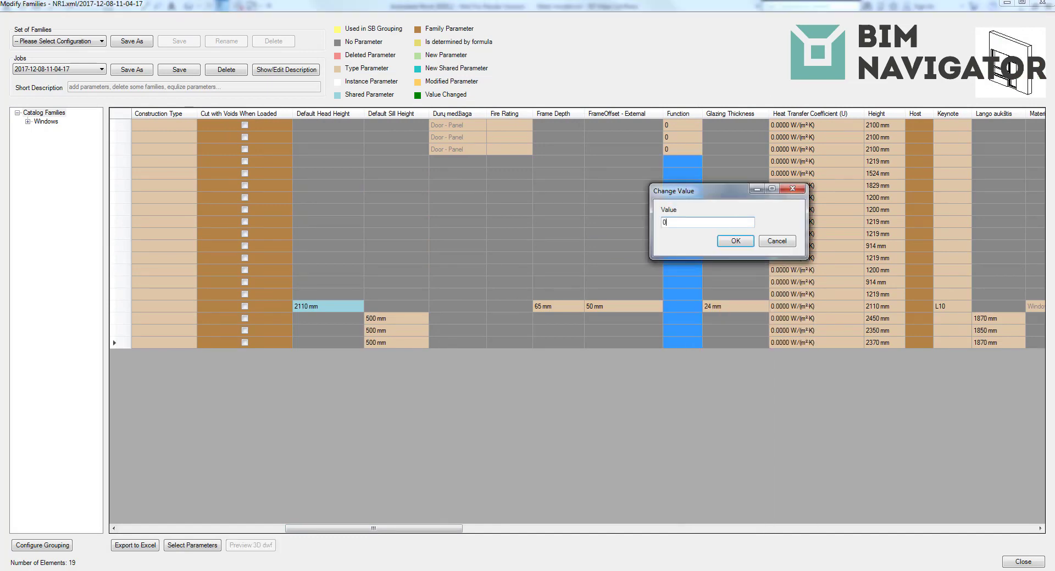
left_click(727, 245)
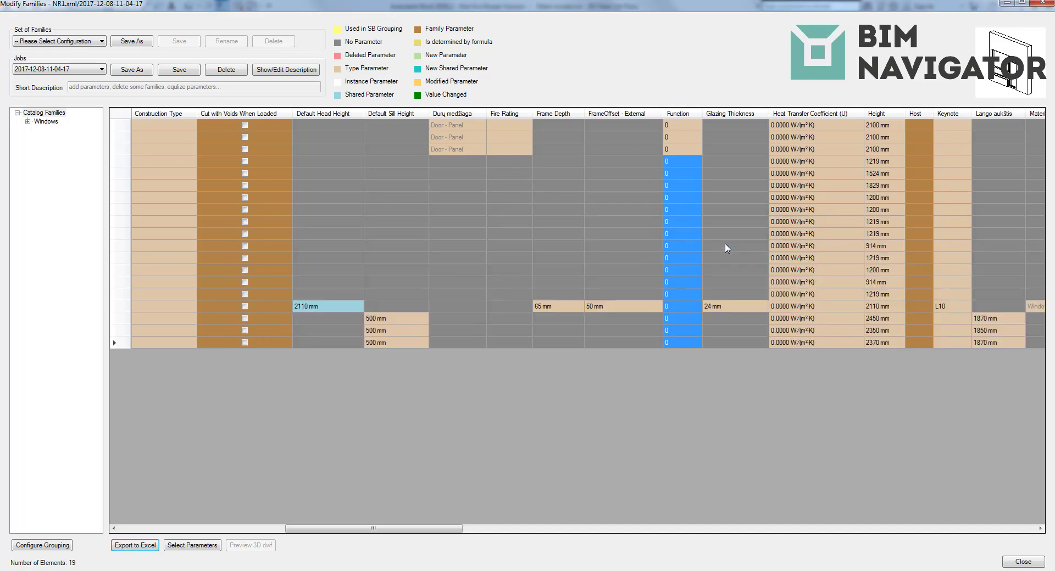
left_click(625, 269)
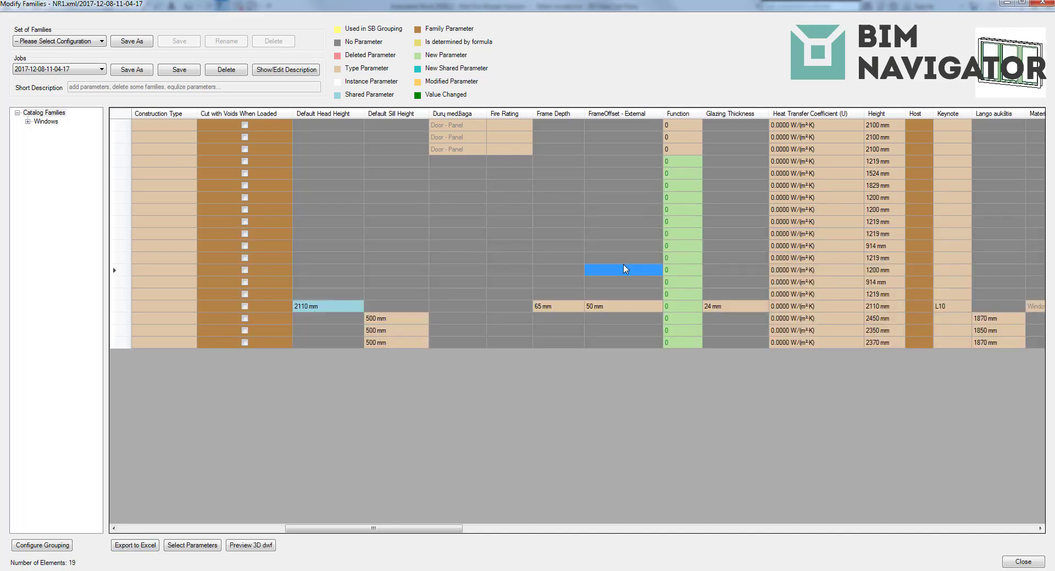
Step: Rename the Function parameter of the Casement-3x3 family to "Special Function"
right_click(615, 293)
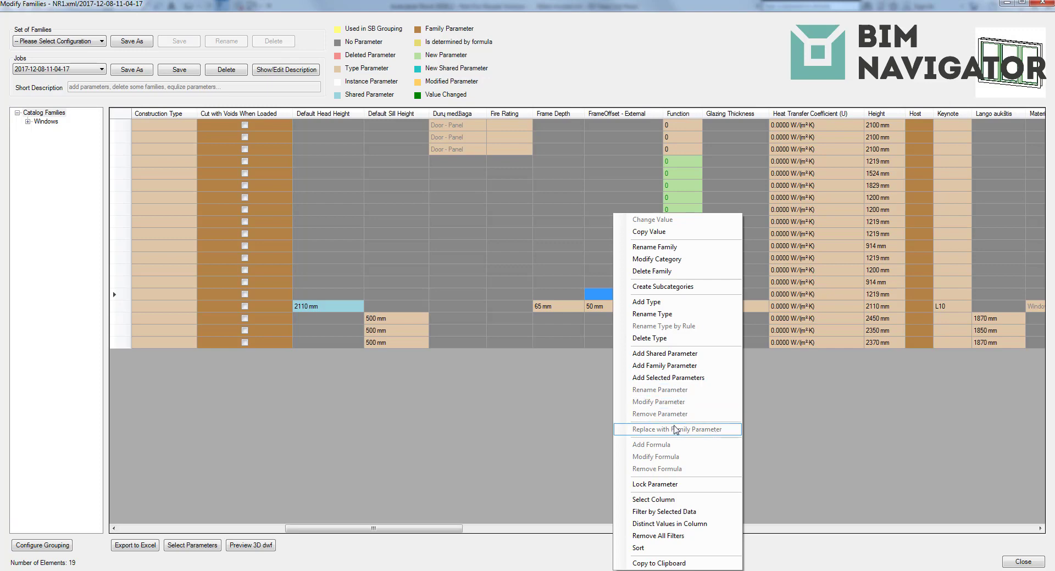
left_click(678, 187)
right_click(679, 195)
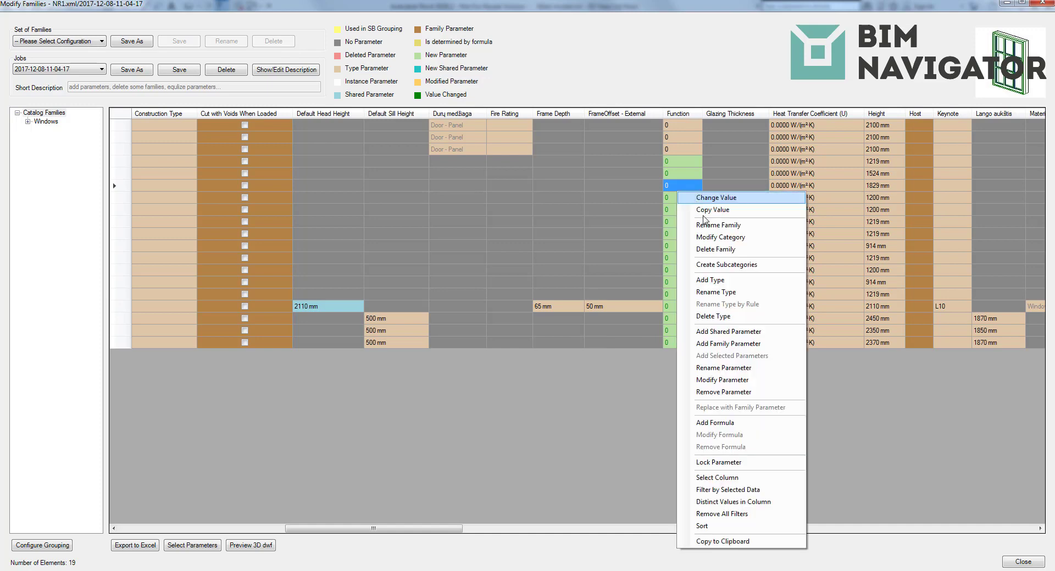
left_click(724, 368)
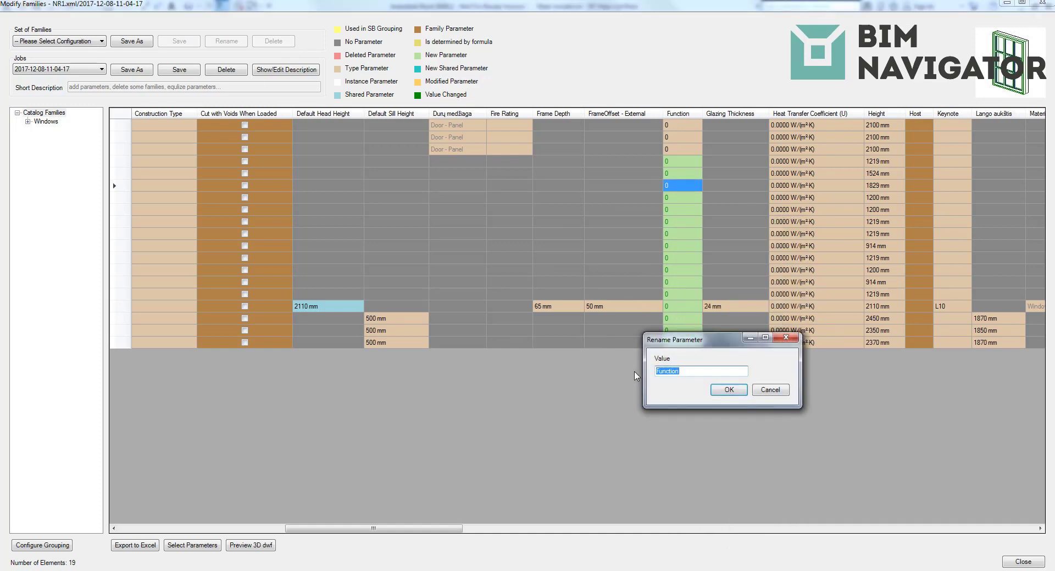
type("Special Function")
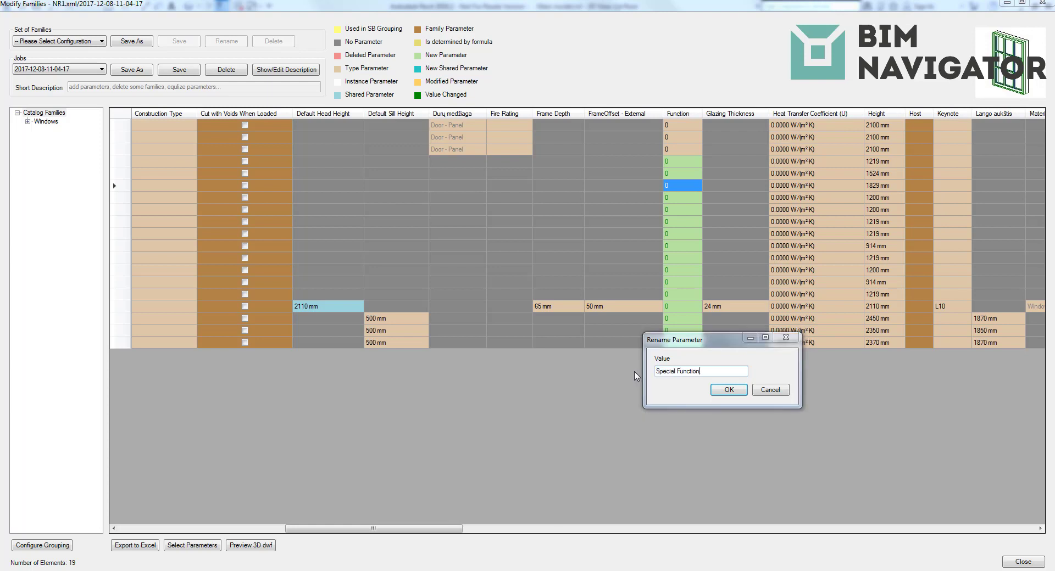
key("Return")
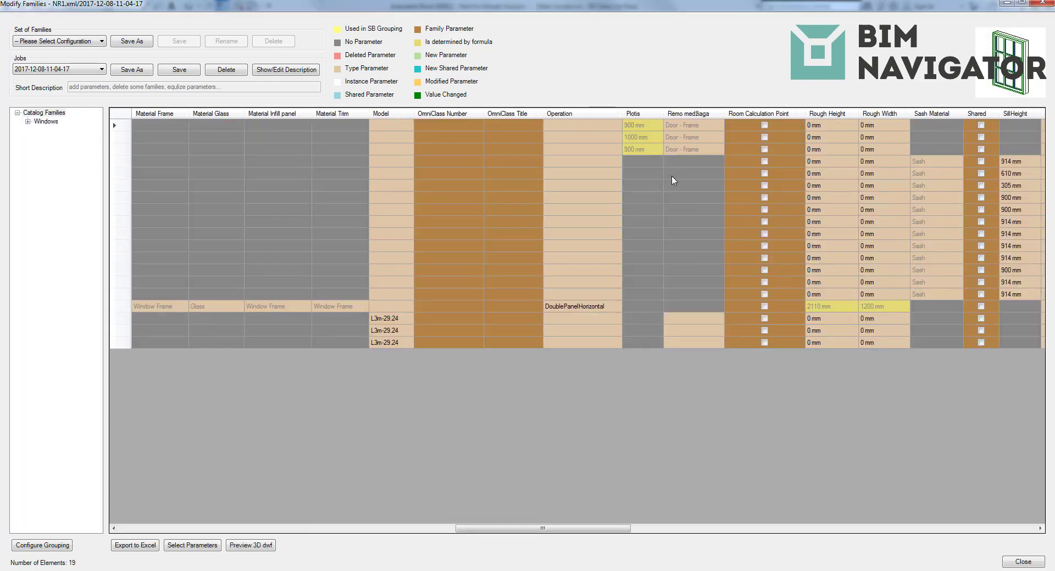
left_click_drag(554, 528, 439, 529)
left_click(303, 270)
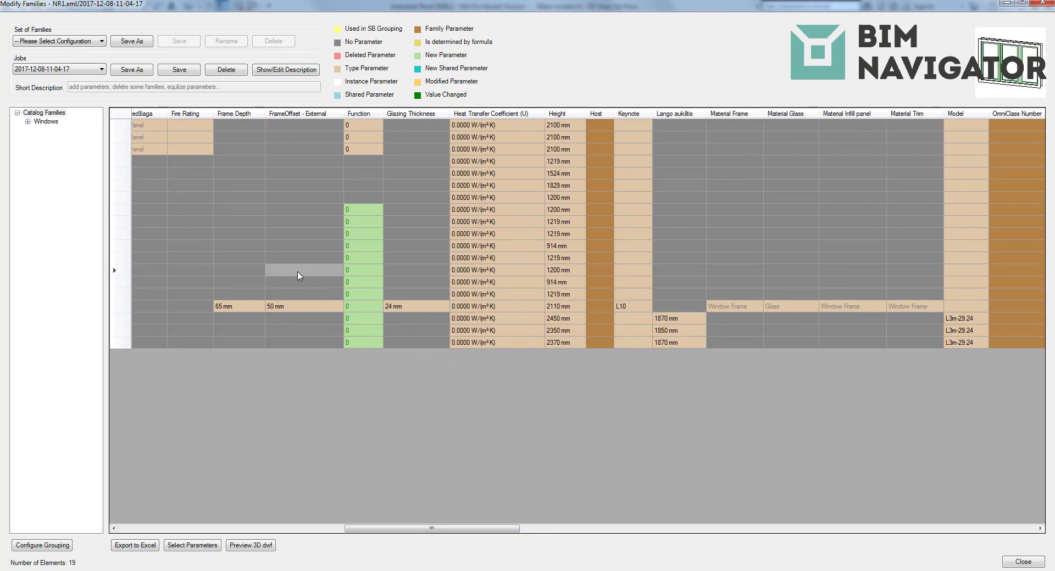
left_click_drag(478, 528, 545, 528)
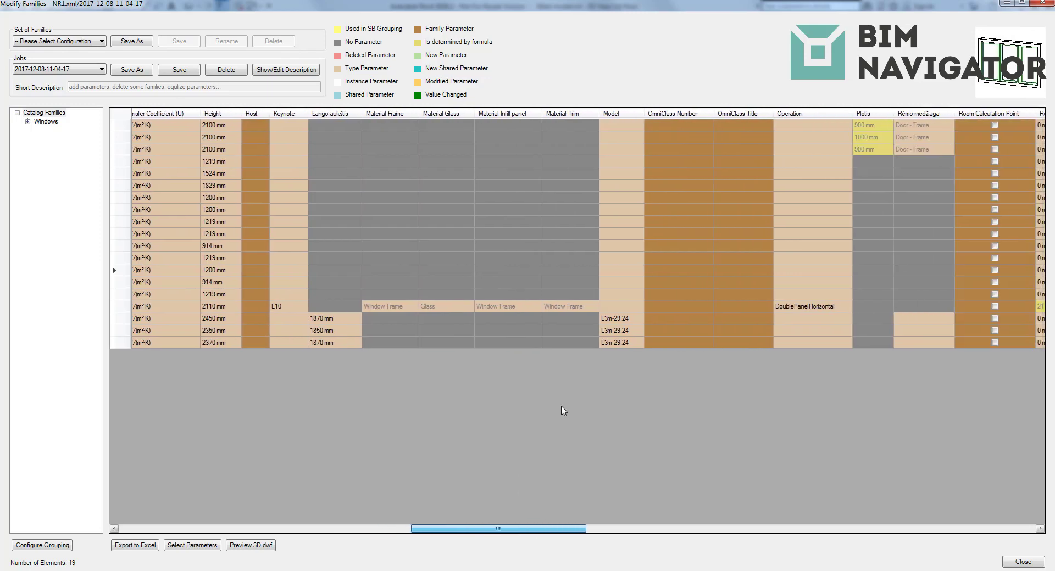
left_click(561, 211)
right_click(565, 210)
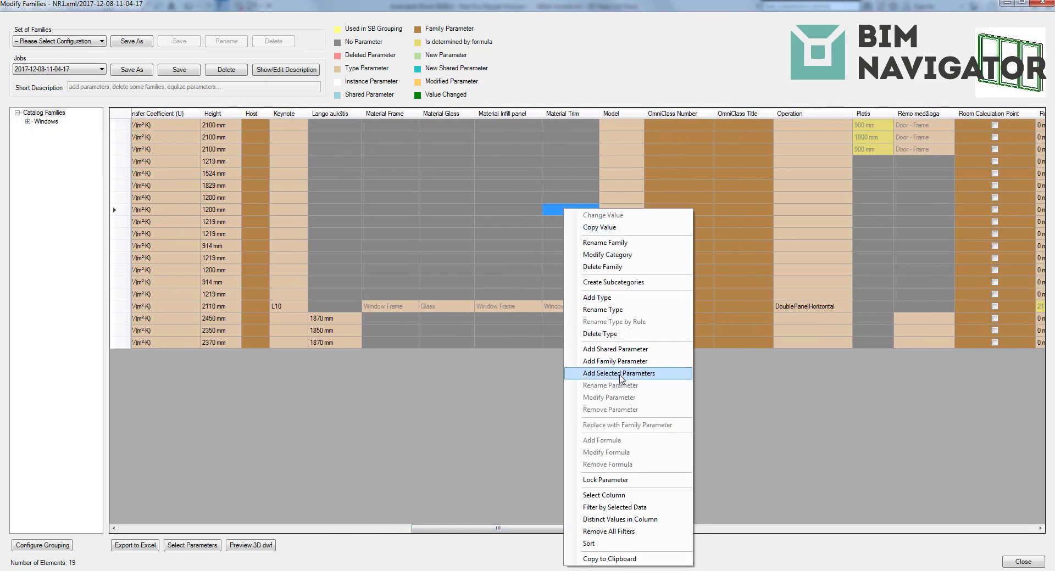
right_click(622, 184)
left_click(612, 186)
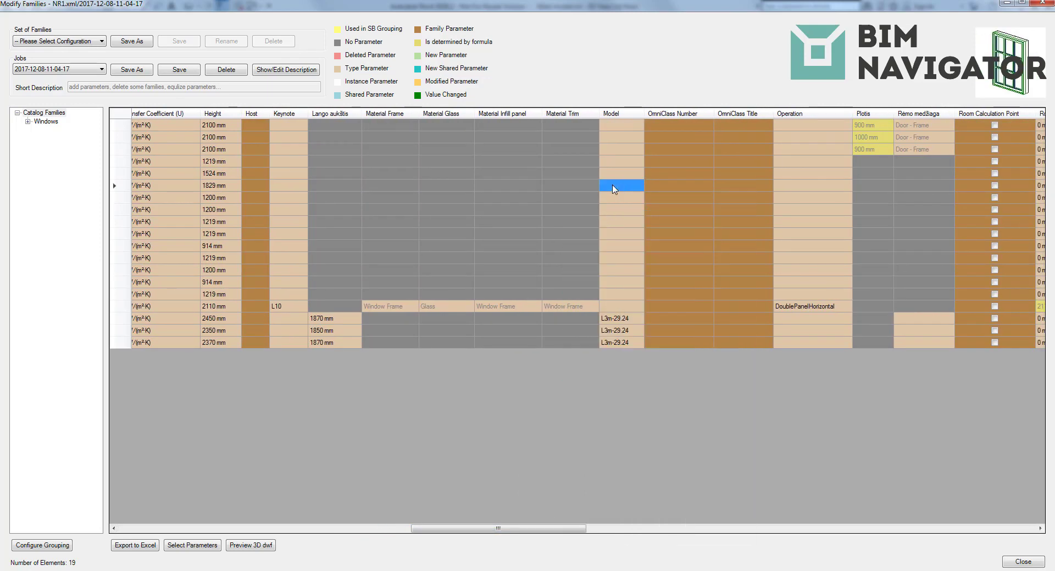
right_click(613, 185)
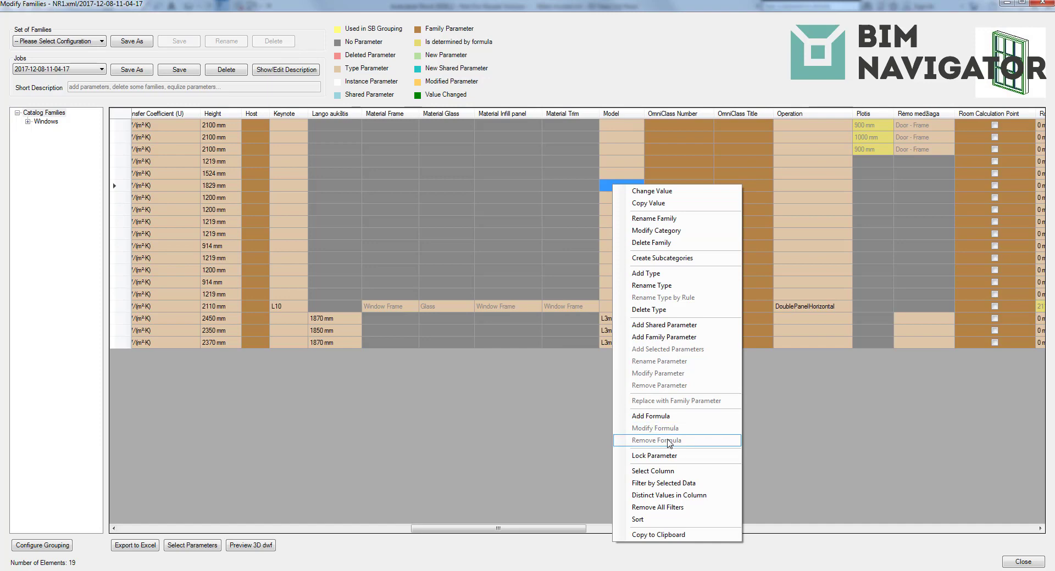
Step: Review the Modify Parameter settings of the Composite window's Material Frame, keeping the Materials and Finishes group
left_click(388, 307)
right_click(387, 307)
left_click(469, 405)
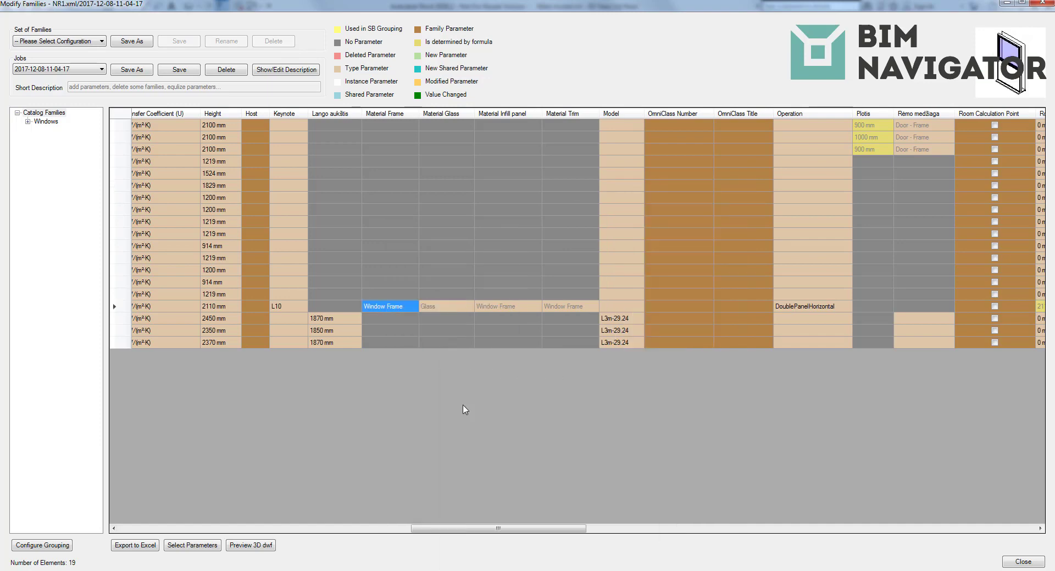
left_click_drag(453, 321, 495, 228)
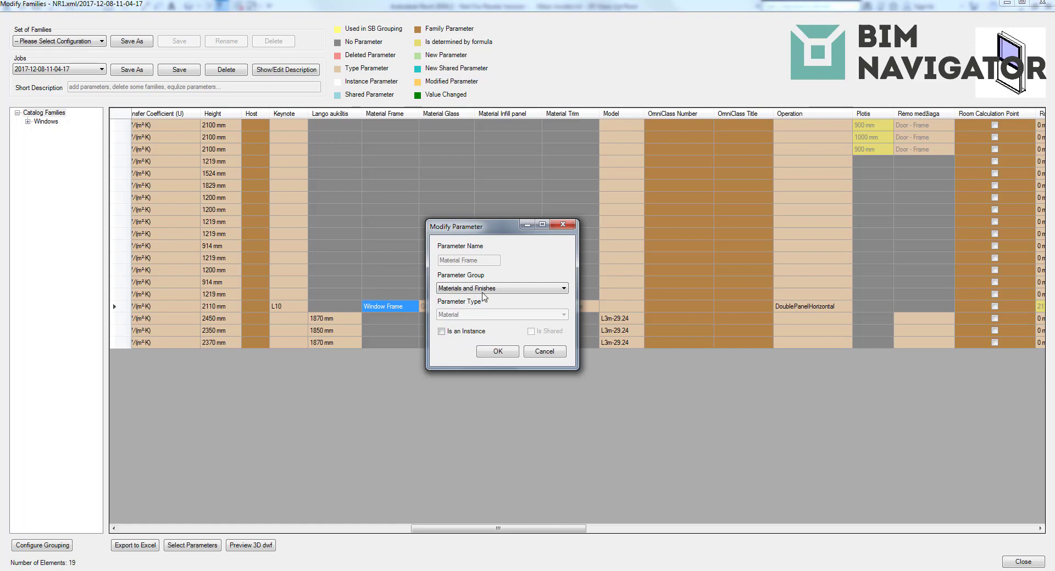
left_click(507, 291)
left_click(507, 298)
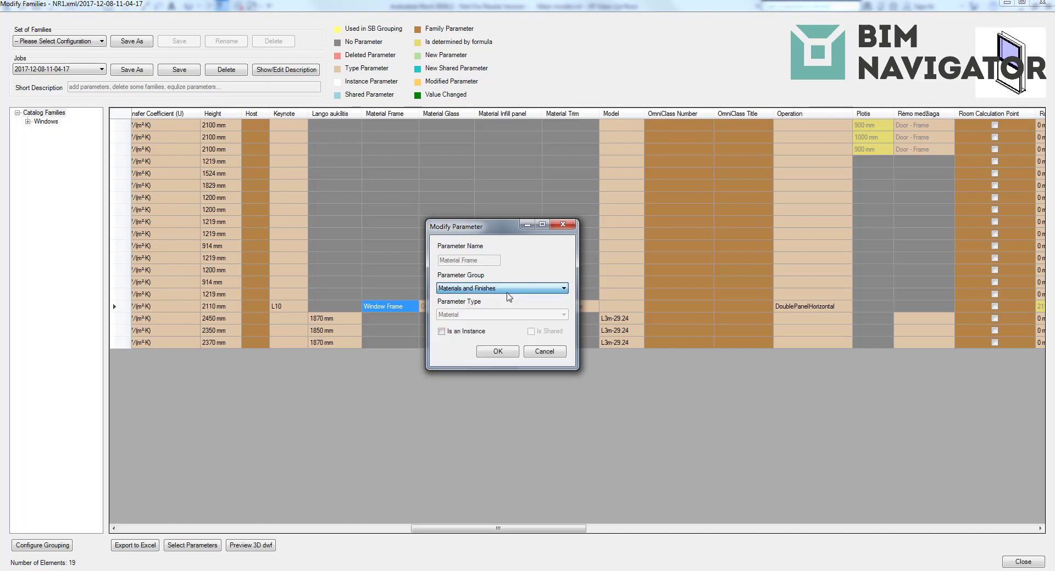
left_click(484, 354)
left_click(607, 318)
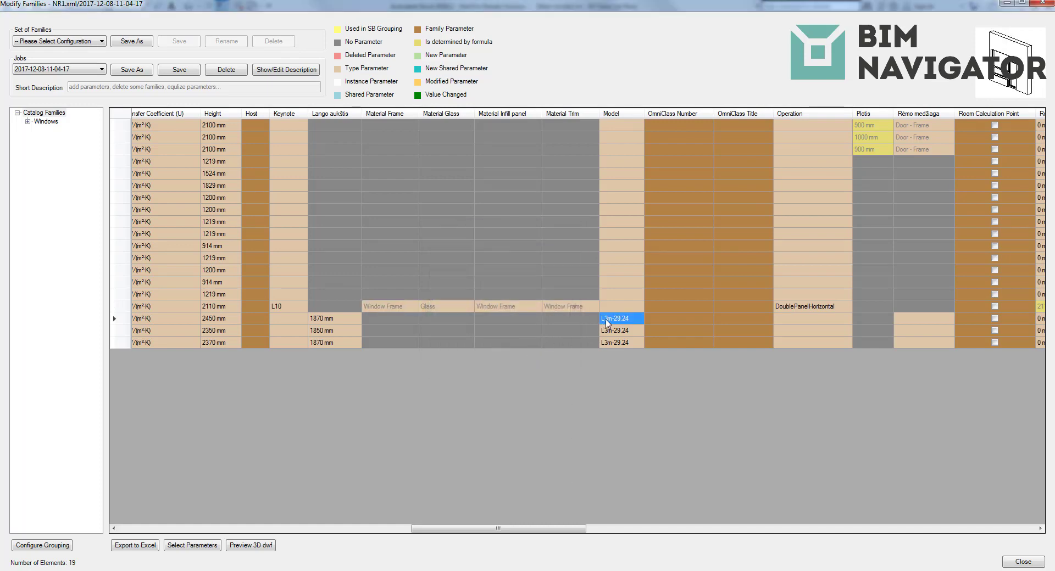
Step: Remove the Lango aukštis parameter from the last listed window family
right_click(606, 319)
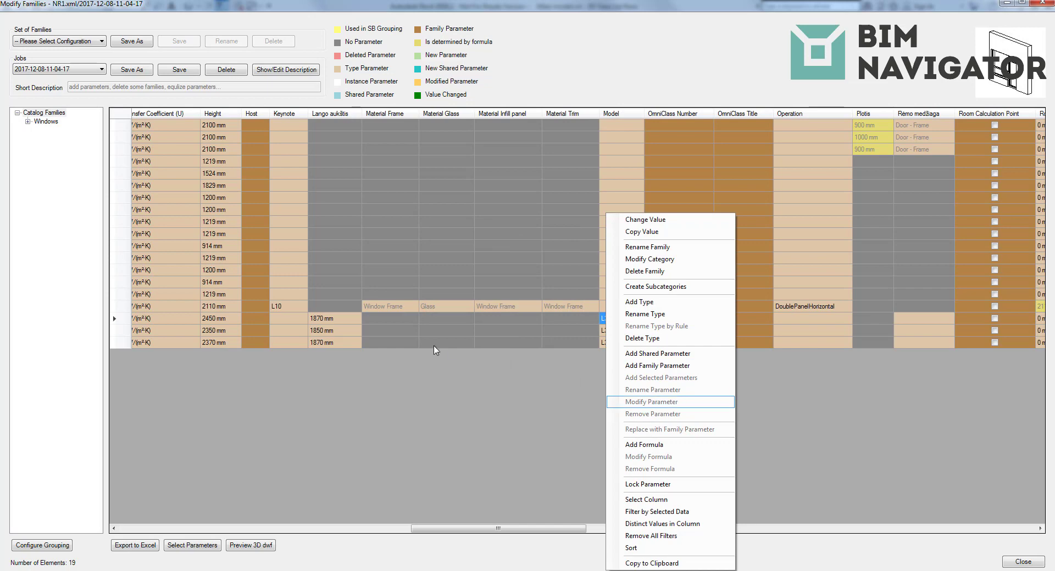
left_click(340, 324)
right_click(337, 325)
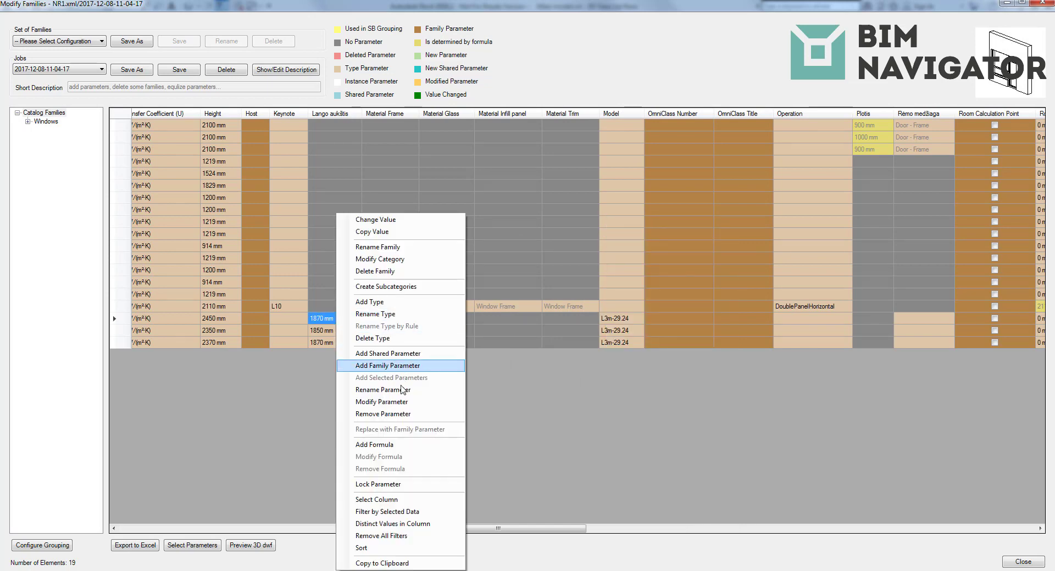
left_click(401, 416)
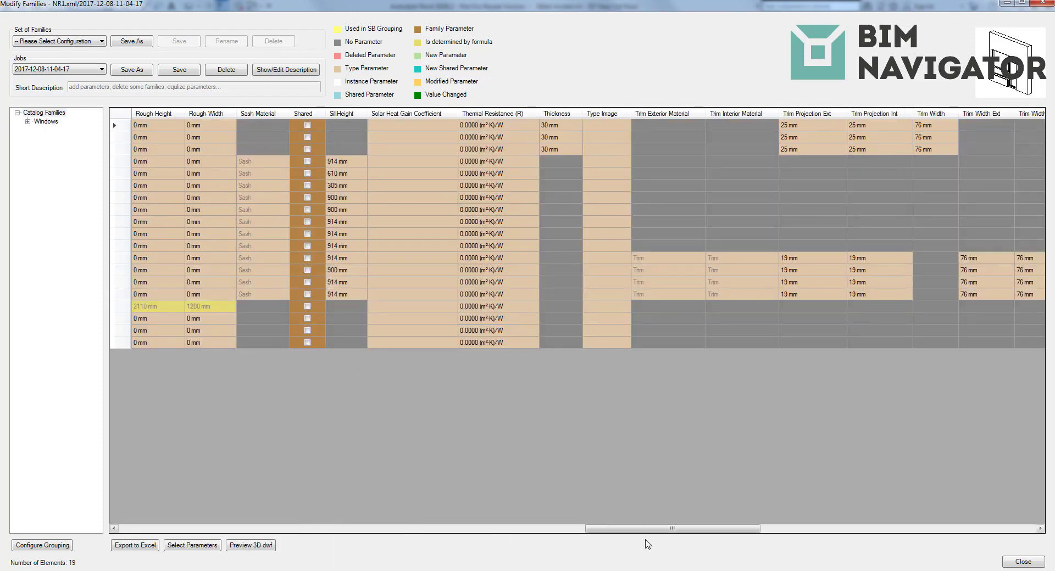
left_click_drag(648, 530, 416, 531)
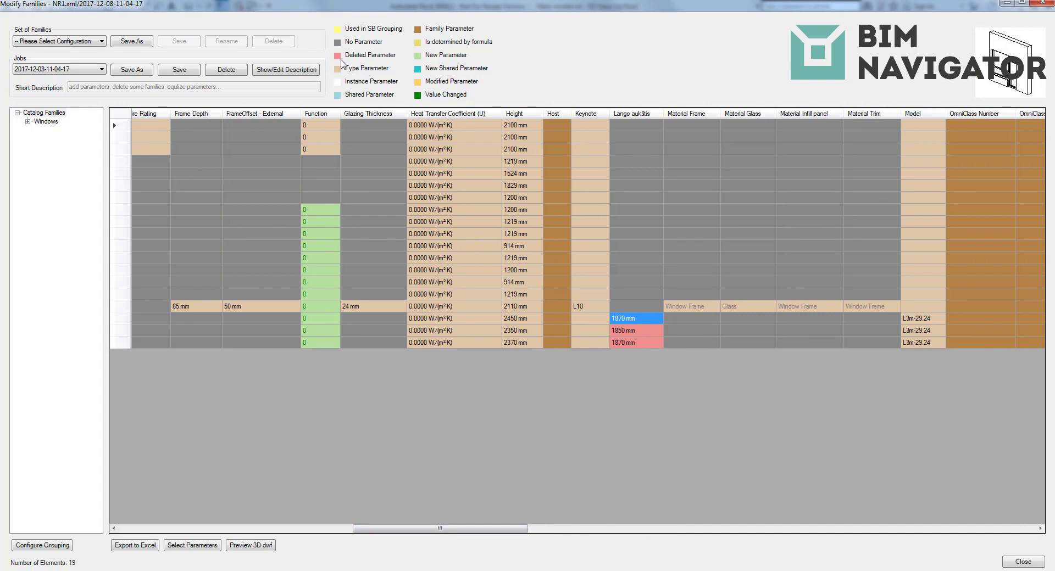
right_click(640, 306)
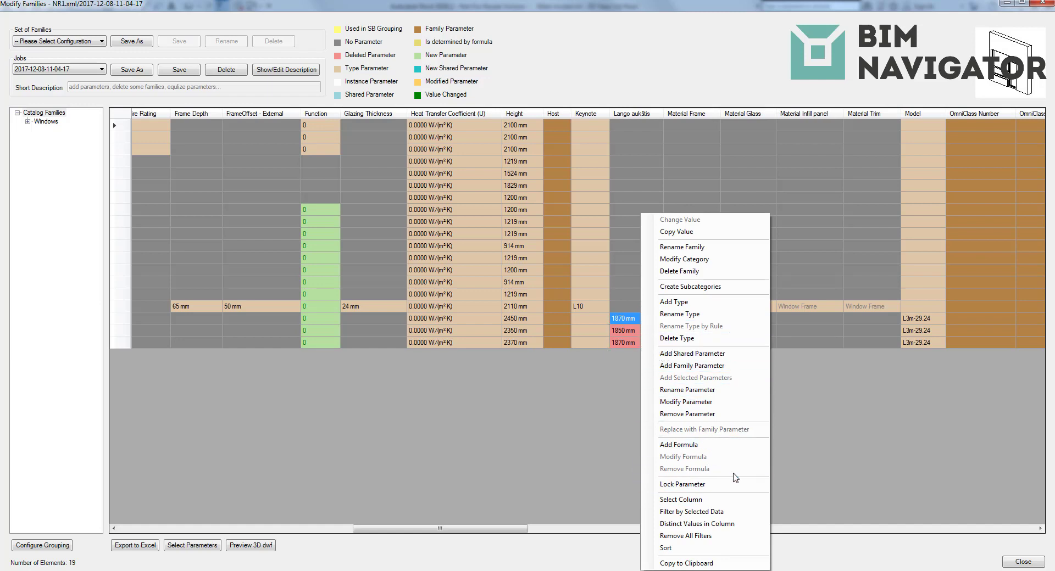
left_click(590, 294)
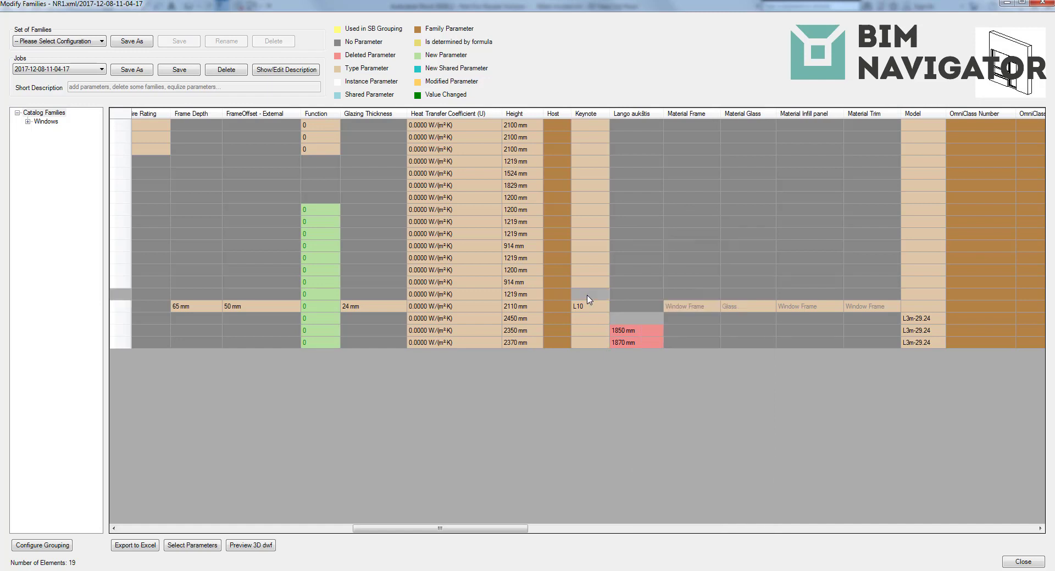
Step: Modify the Width-based formula of the Plotis parameter for the first three listed types
left_click_drag(496, 530, 650, 536)
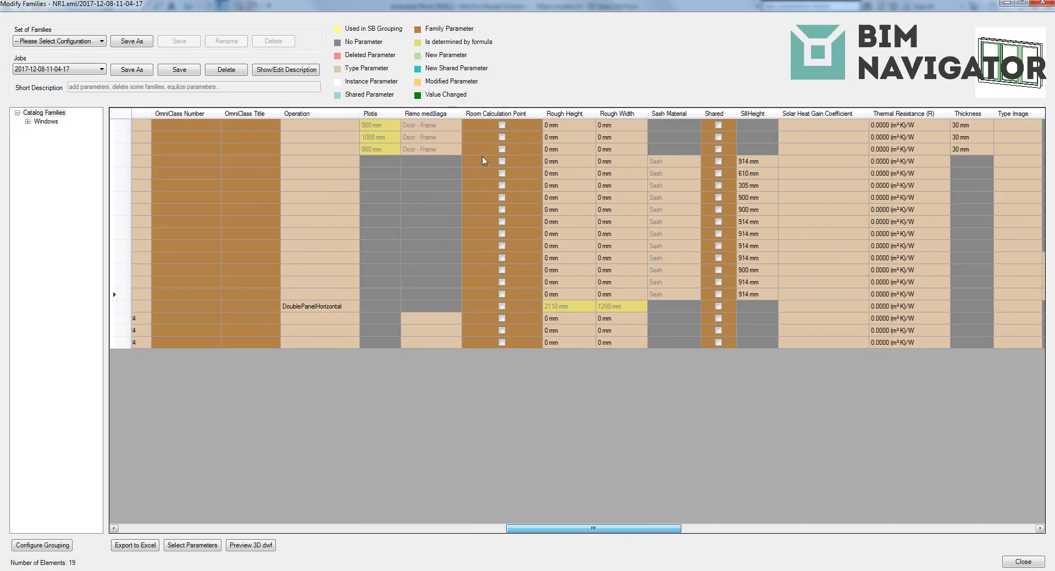
left_click_drag(391, 126, 390, 151)
right_click(395, 134)
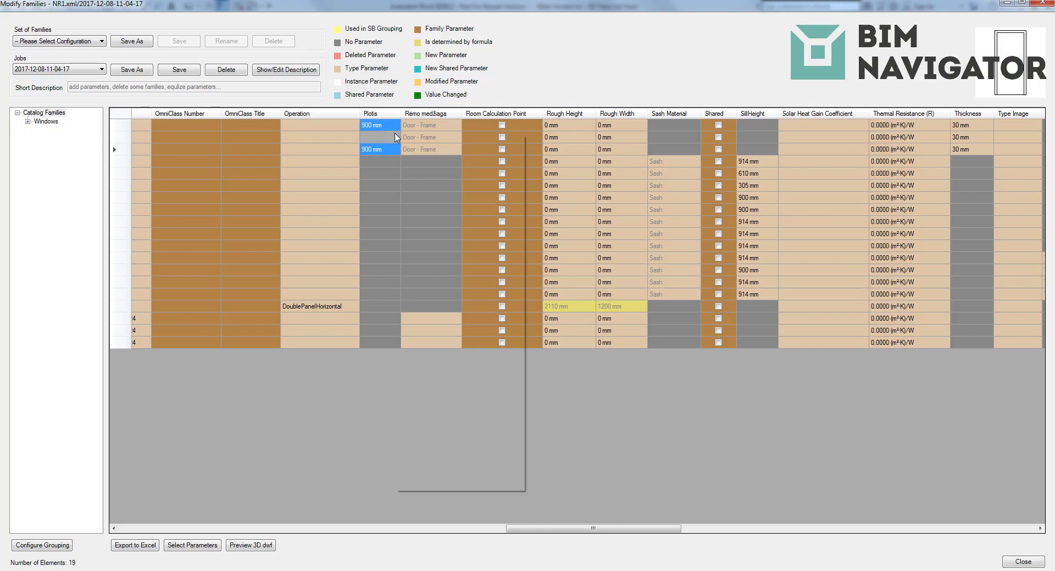
left_click(459, 378)
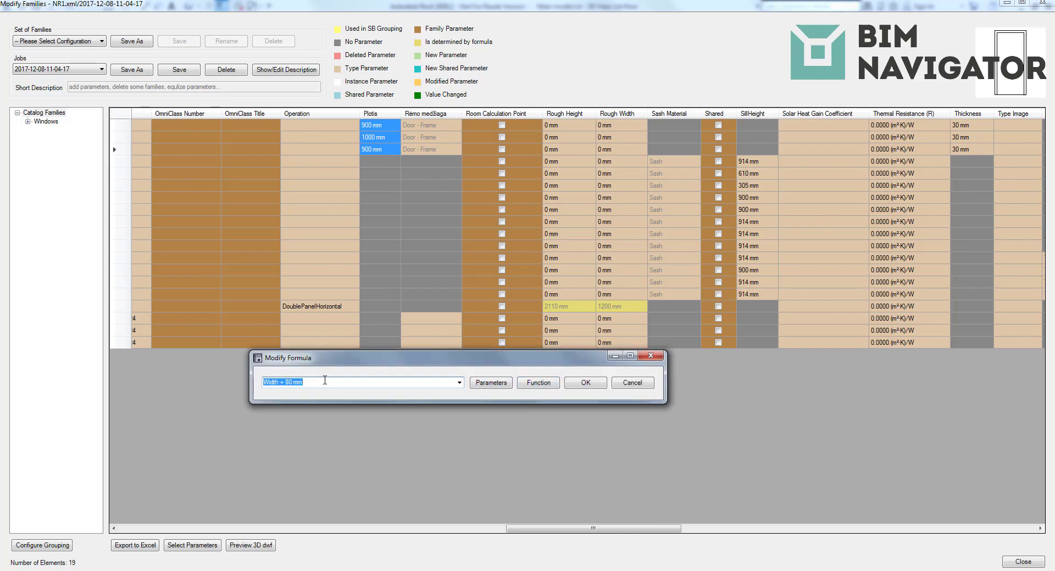
left_click(289, 382)
left_click(584, 387)
left_click(520, 432)
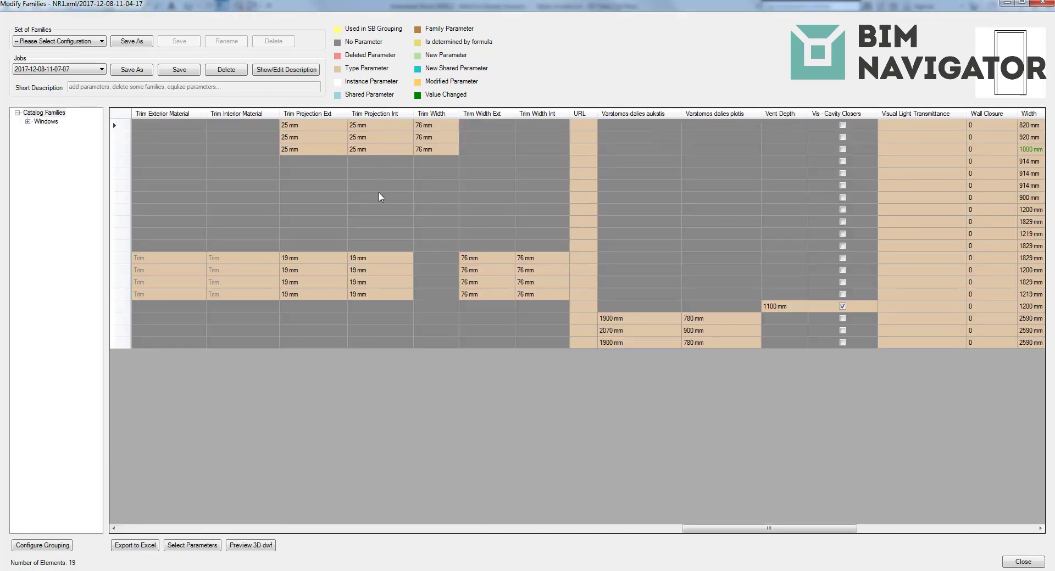
left_click_drag(733, 529, 536, 549)
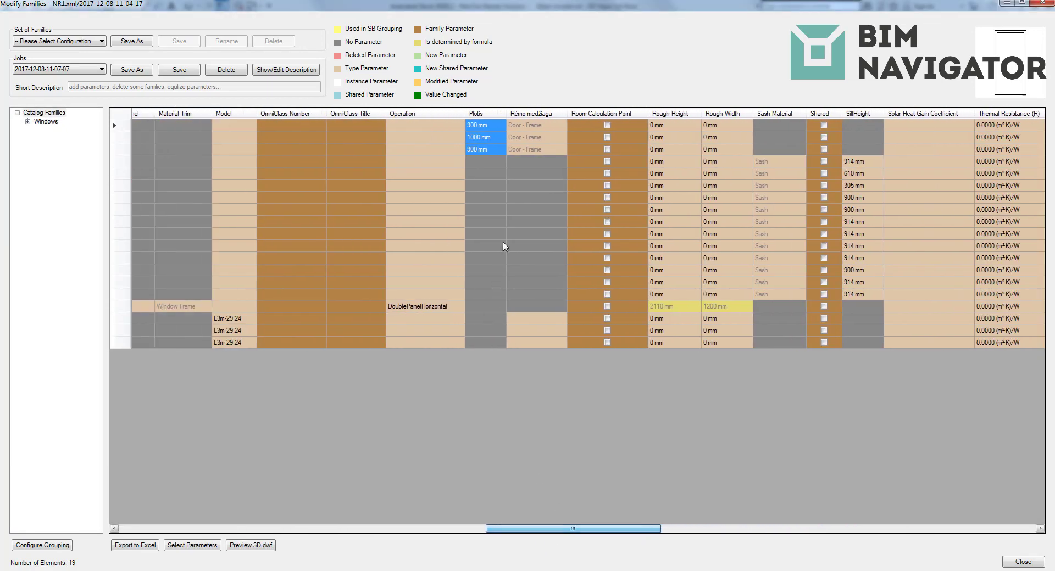
left_click(486, 185)
mouse_move(493, 149)
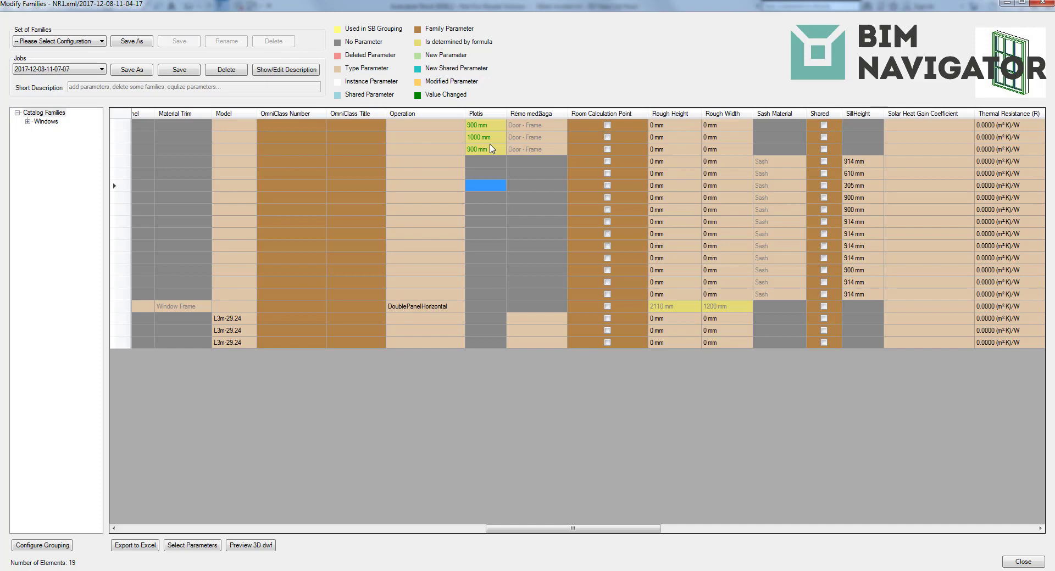
Step: Save the current modification job, then close the family modification window and the Smart Family Browser
left_click(184, 71)
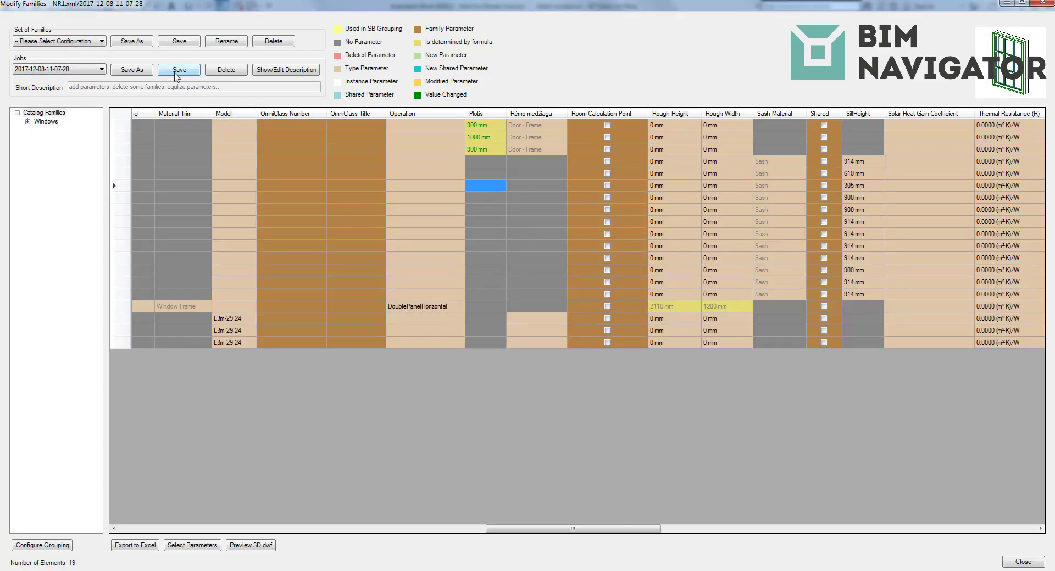
left_click(1026, 561)
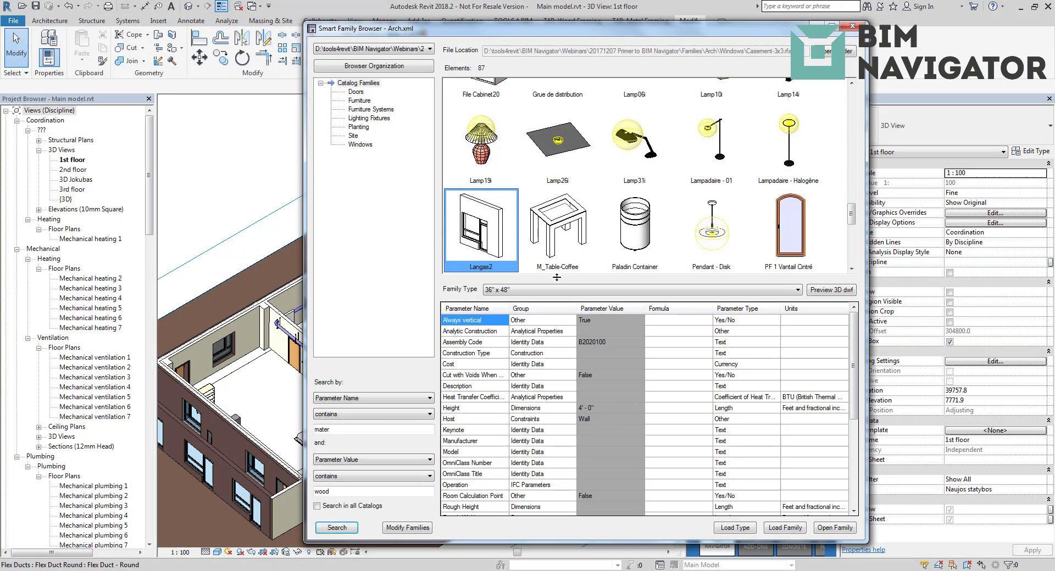
left_click(565, 245, "ctrl")
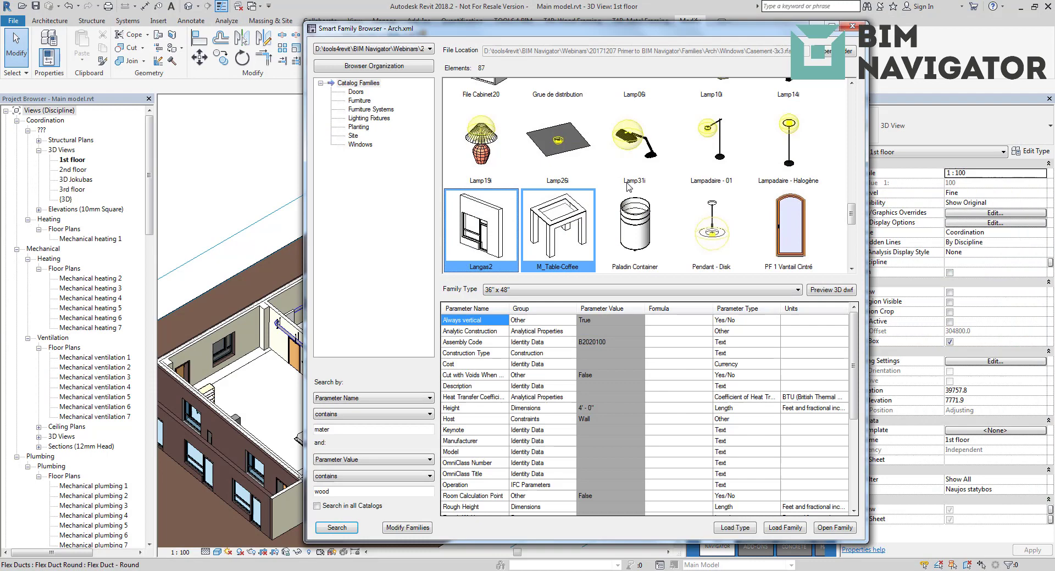
left_click(852, 26)
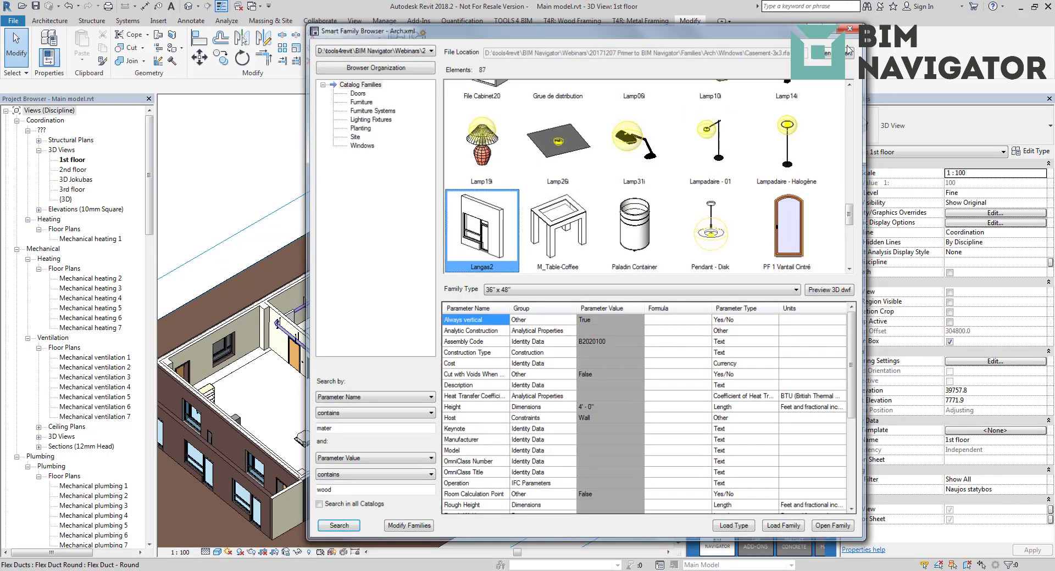
Step: Run the saved modification job NR1 on the Arch.xml catalog
left_click(717, 498)
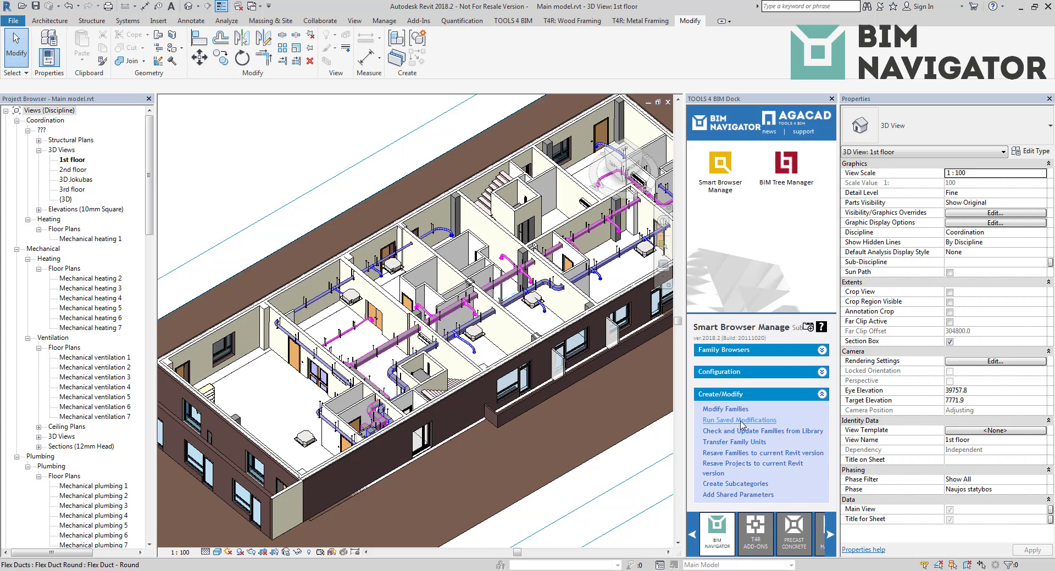
left_click(742, 420)
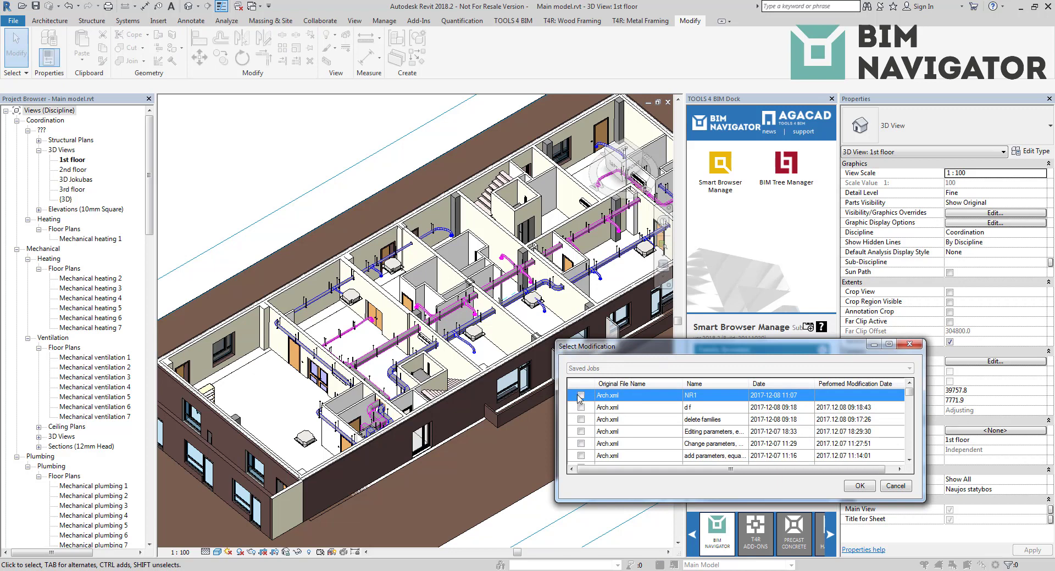
left_click(909, 409)
left_click_drag(910, 410, 911, 388)
left_click(859, 487)
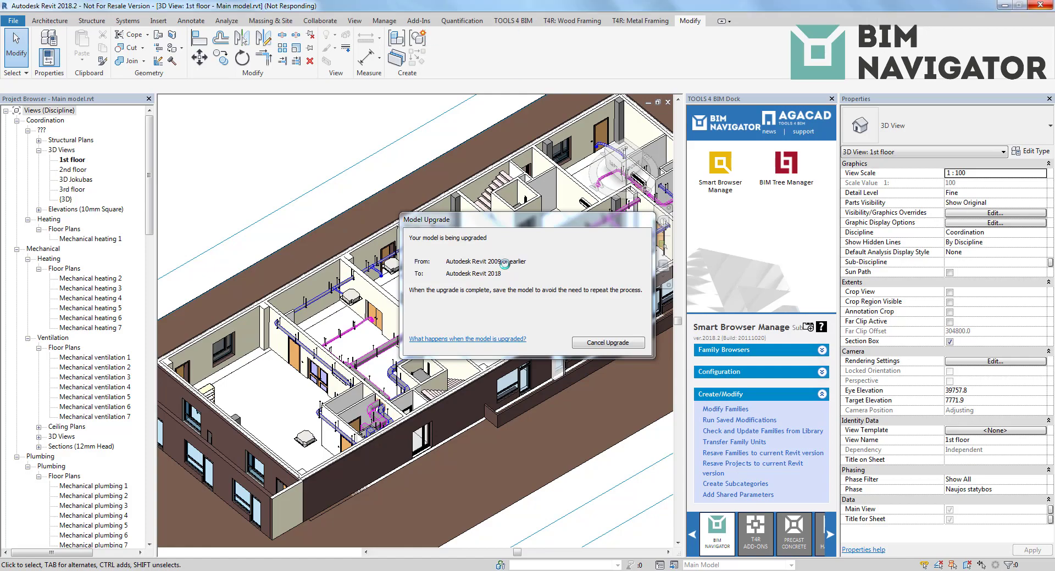
Step: Switch to the PowerPoint presentation and show the Company X Revit users slide
key("alt+Tab")
key("alt+Tab")
key("alt+Tab")
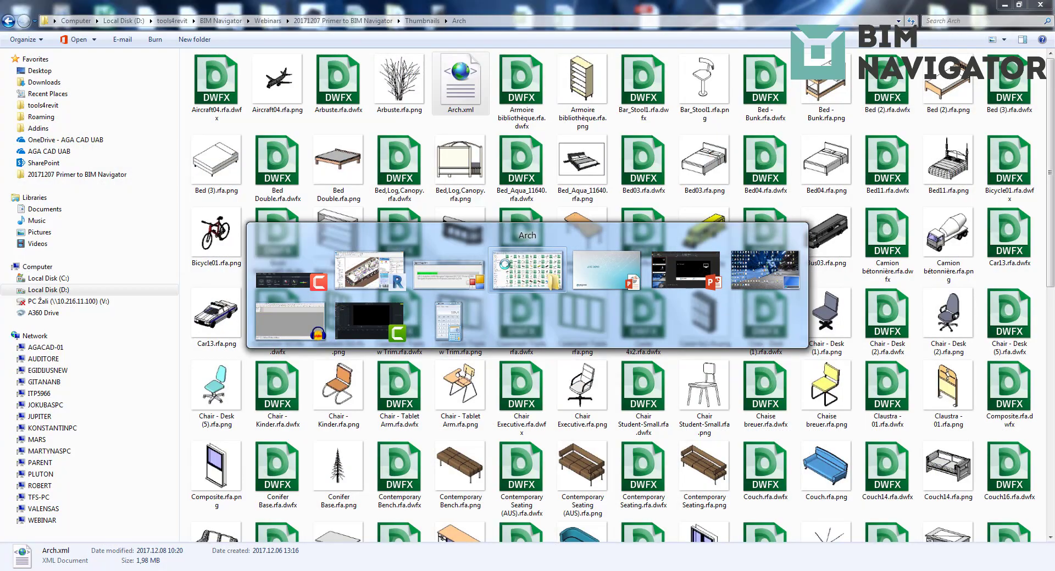
key("Right")
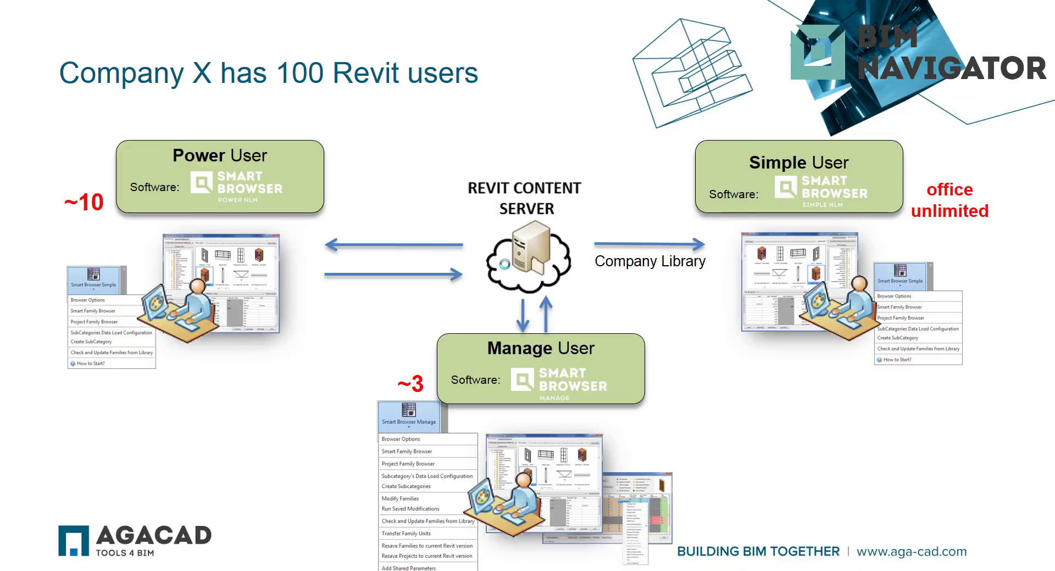
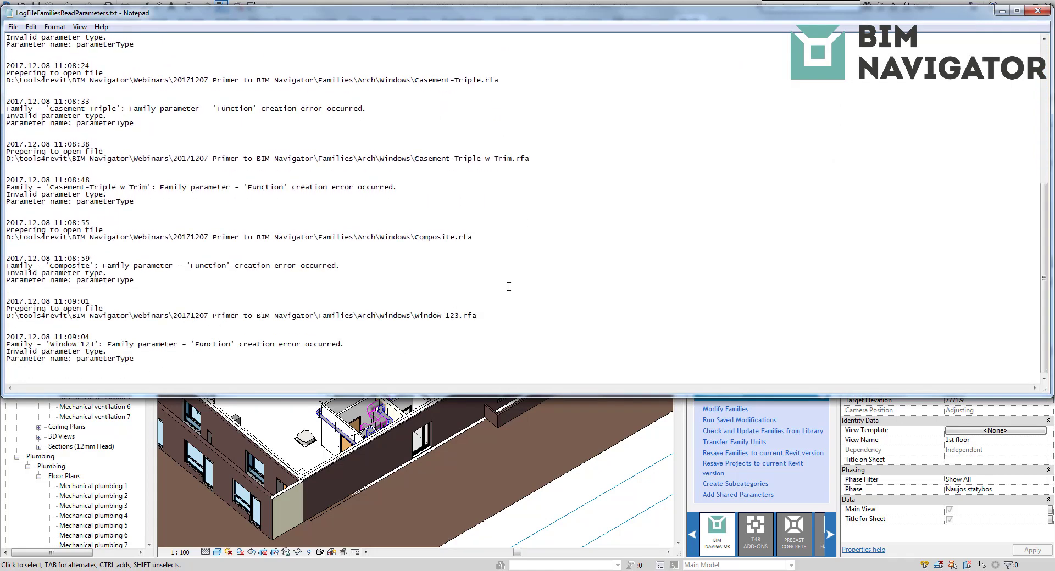
Step: Close the Notepad log file and open the Smart Family Browser in Revit with Smart Browser Manage
left_click(1036, 11)
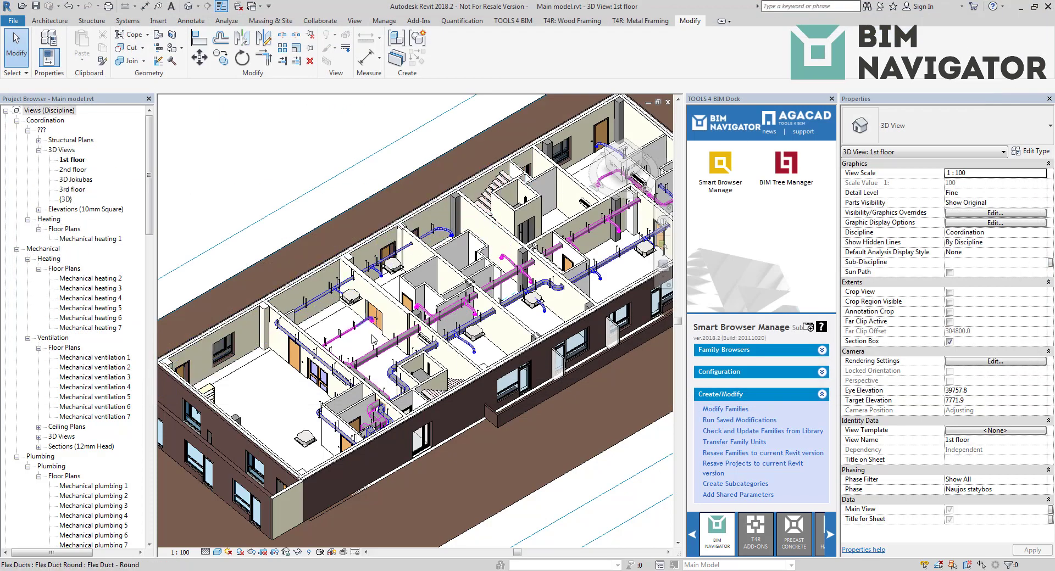
scroll(379, 351, "up", 3)
left_click(713, 352)
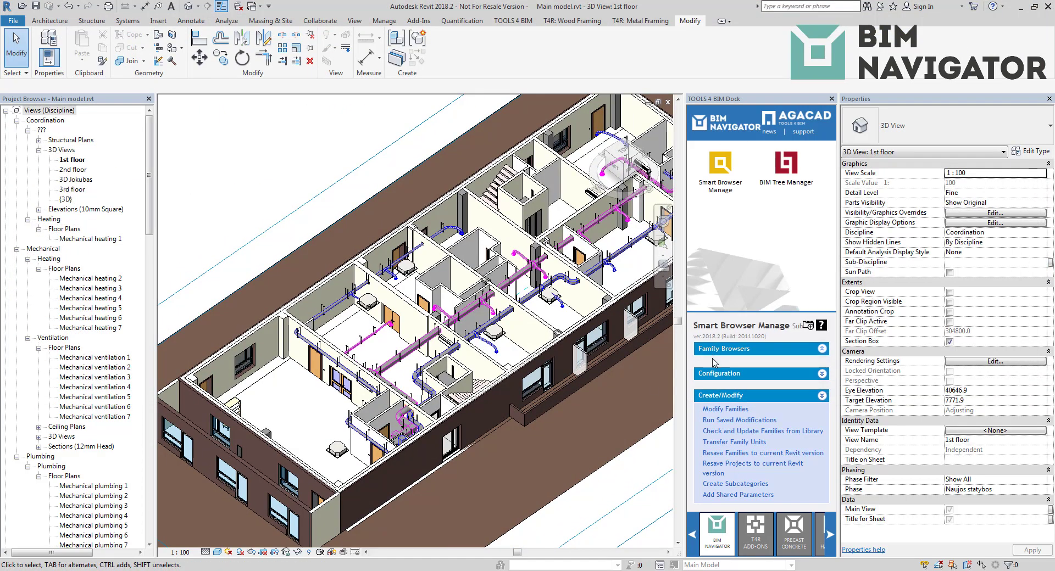
left_click(713, 440)
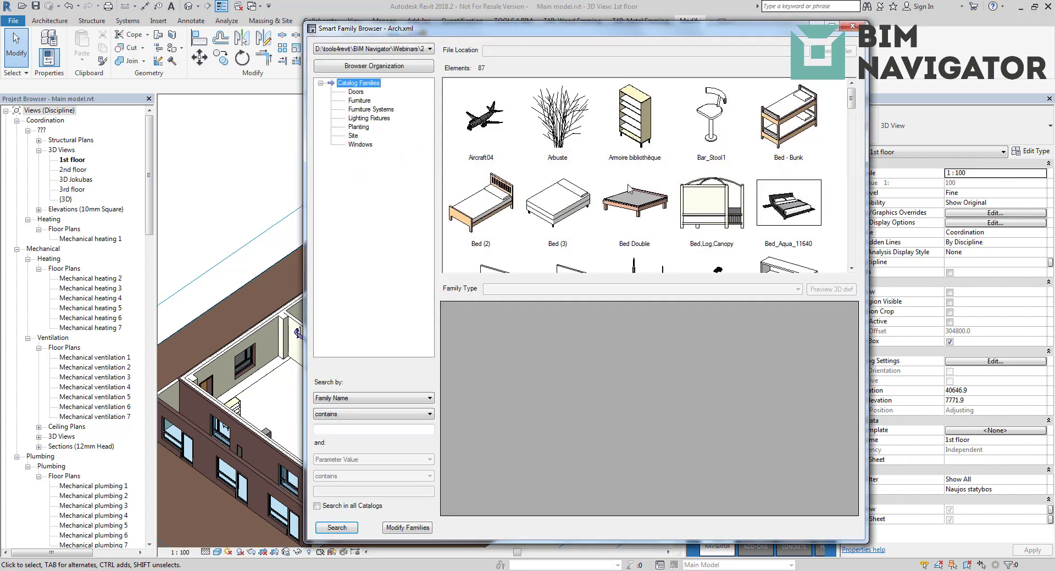
Step: Examine the parameters of the Window 123 family in the Windows category, including Type Comments and the added custom text parameter
left_click(360, 145)
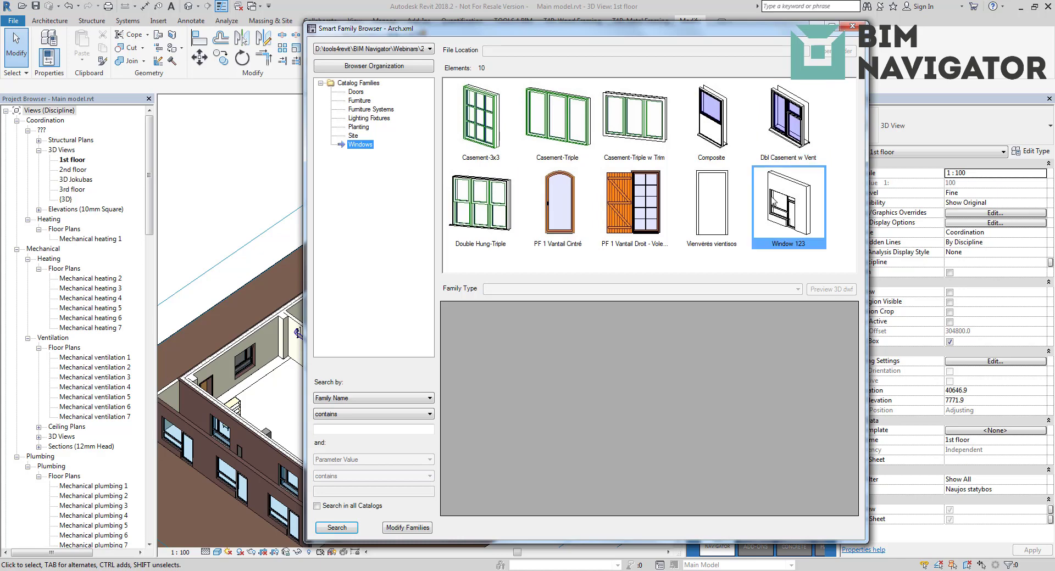
left_click(708, 197)
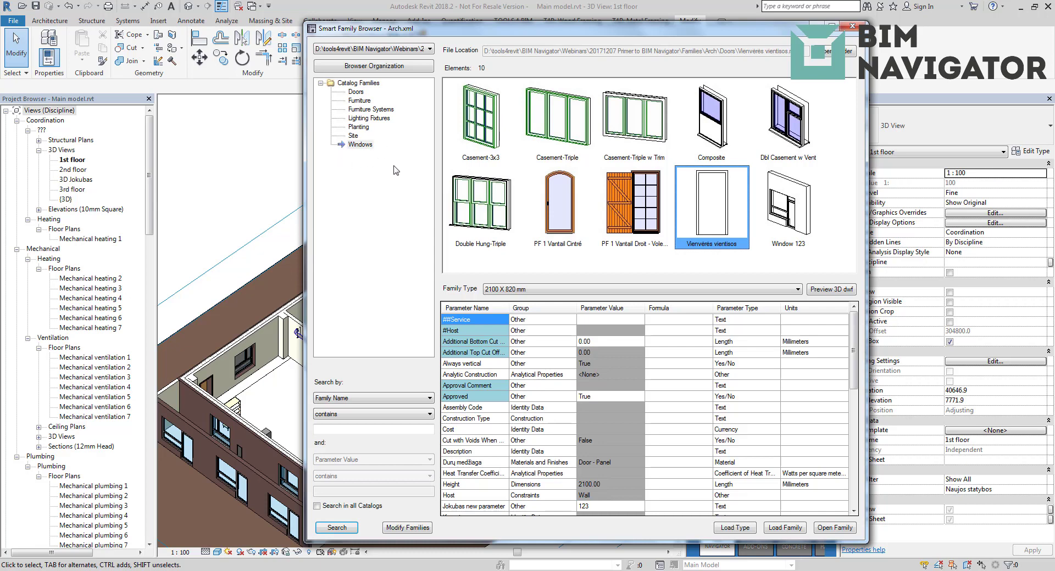
left_click(789, 208)
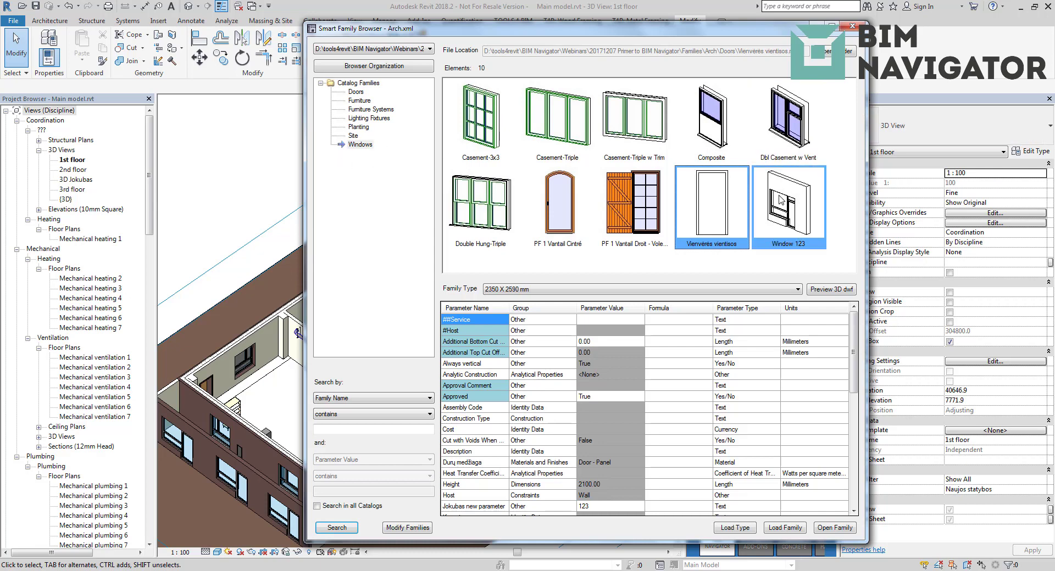
left_click_drag(853, 352, 857, 456)
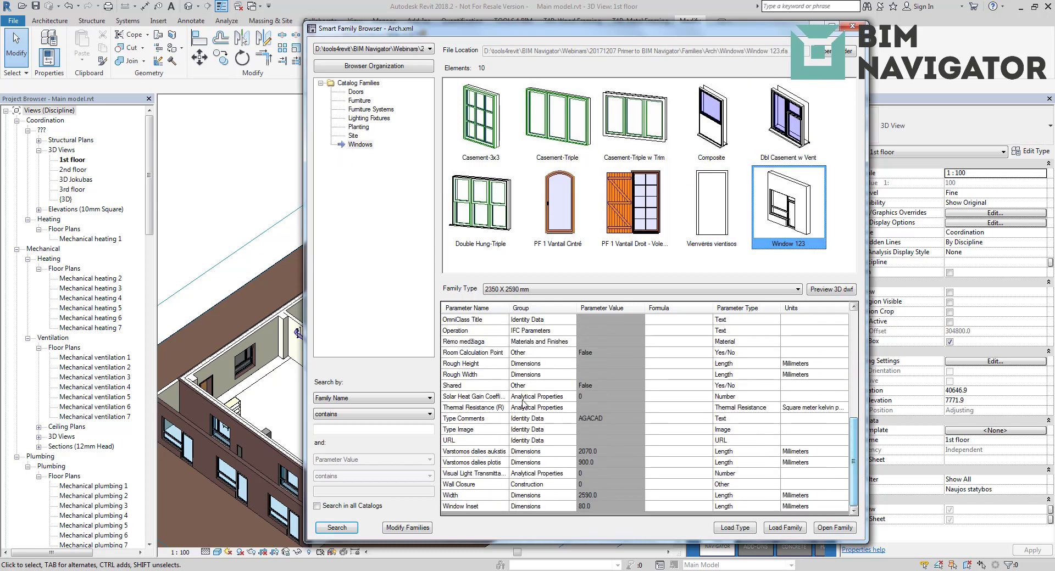
left_click(604, 418)
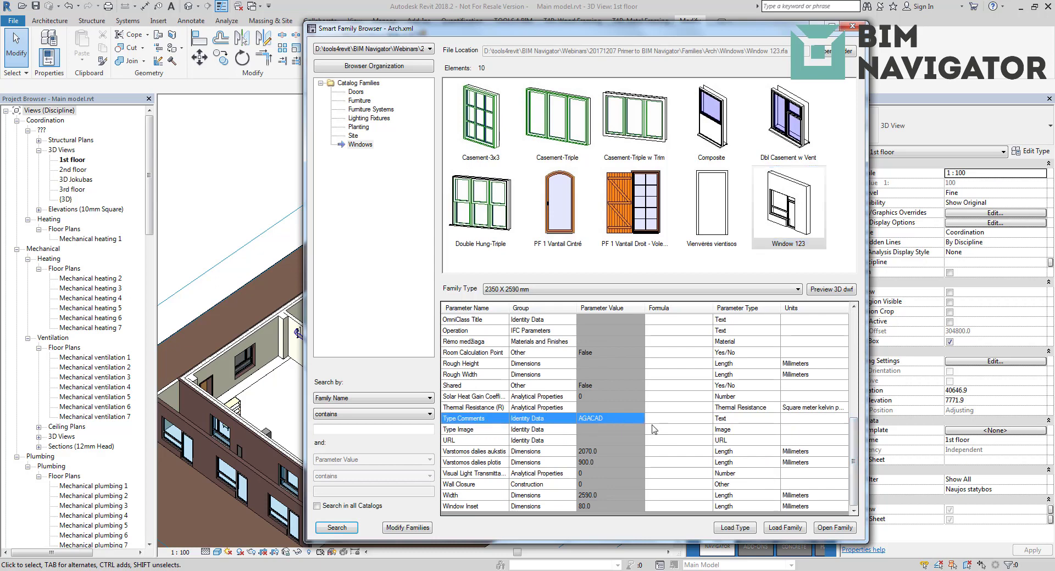
scroll(654, 430, "up", 5)
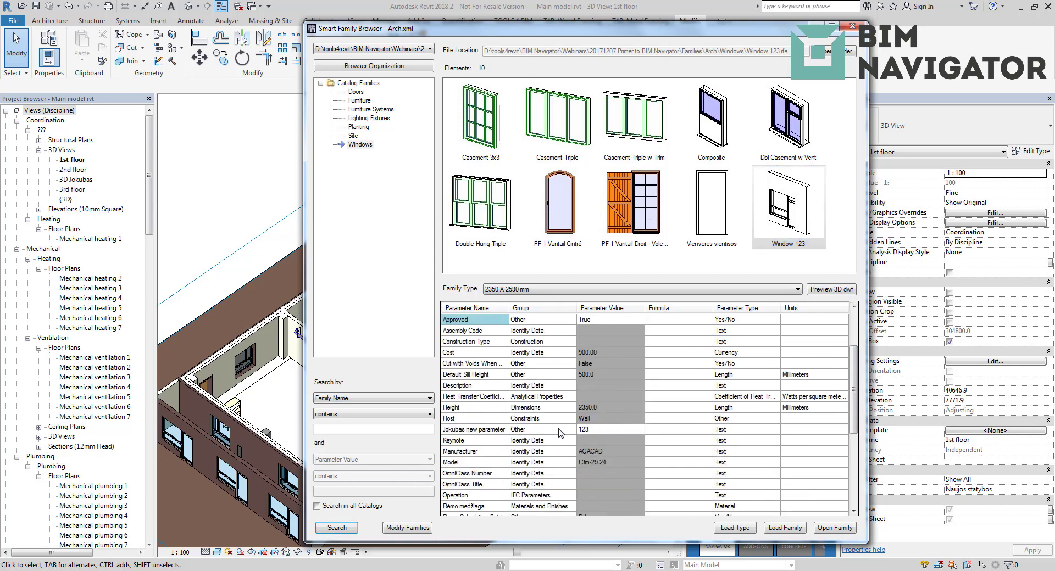
left_click_drag(461, 434, 576, 438)
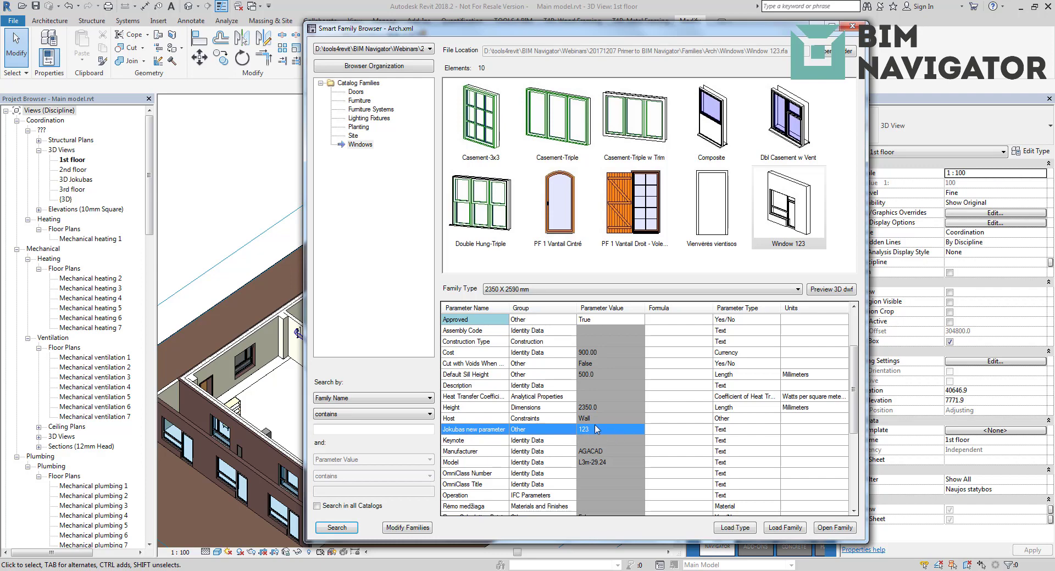
Step: Close the current browser and open the Smart Family Browser of Smart Browser Simple from the T4R Add-ons
left_click(851, 26)
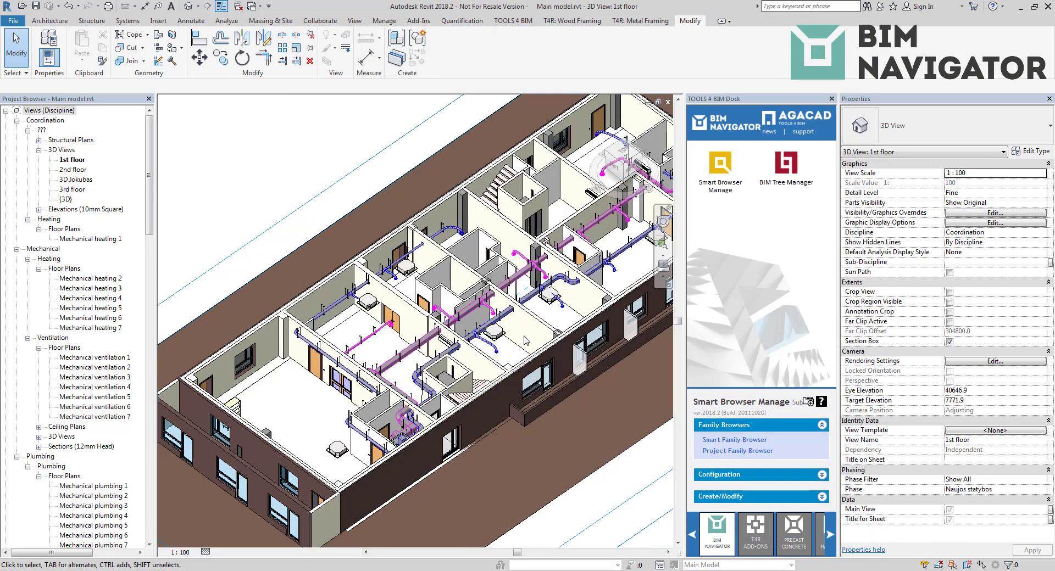
left_click(755, 533)
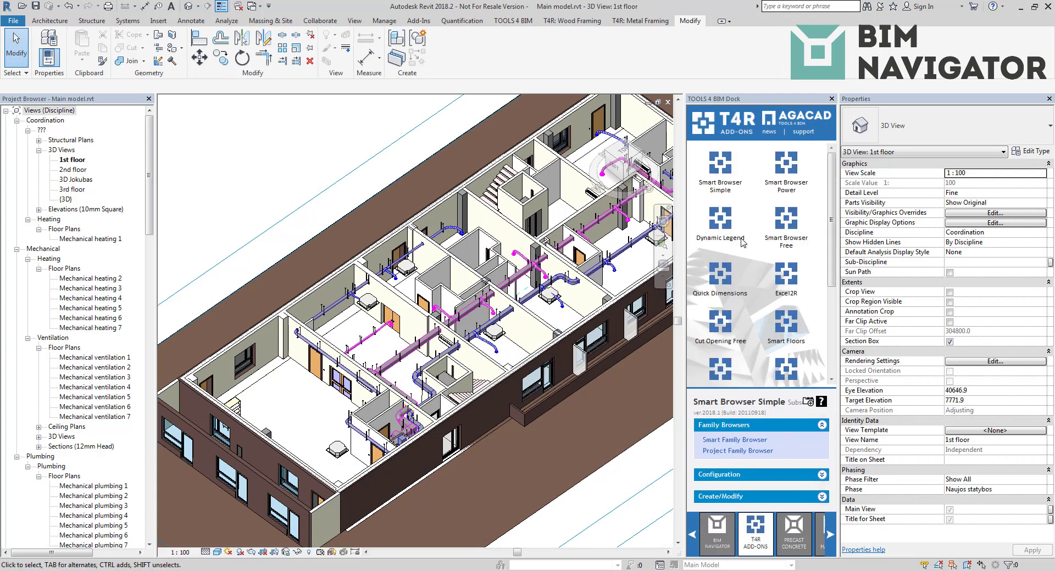
left_click(726, 440)
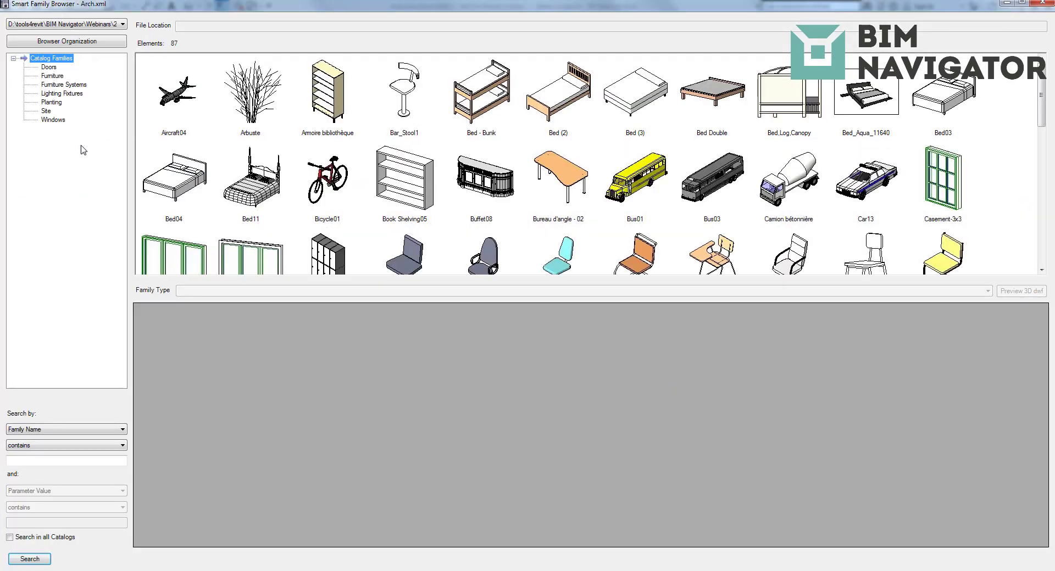
Step: Examine Window 123's added custom text parameter in the Windows category and reduce the browser window's size
left_click(52, 120)
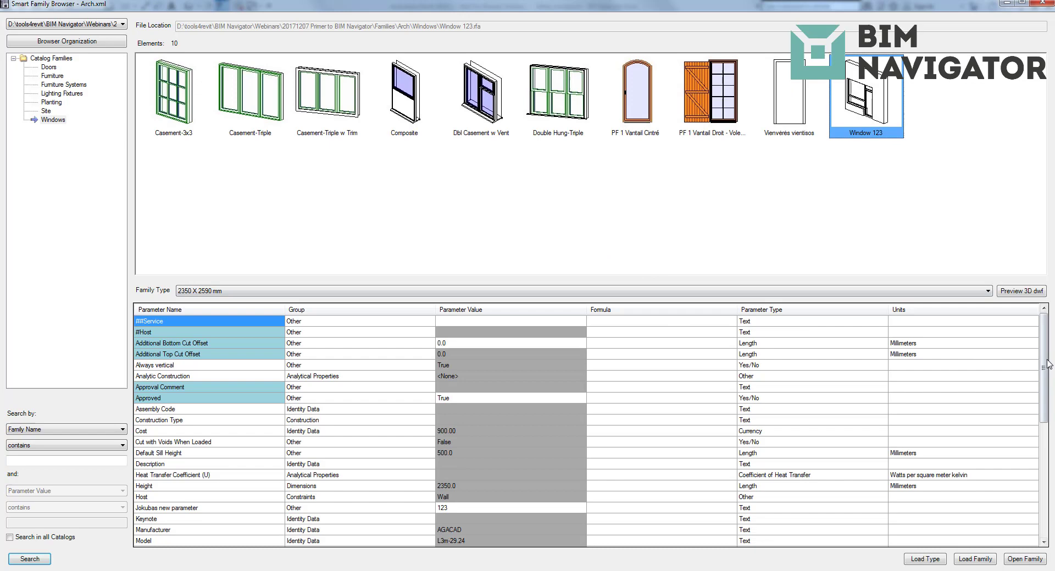
left_click_drag(1047, 364, 1047, 429)
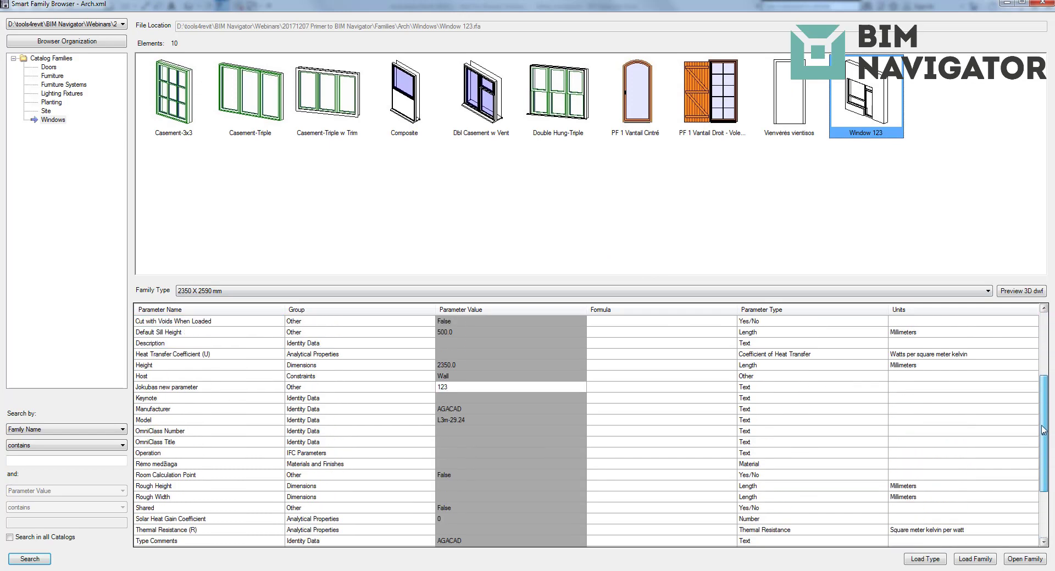
left_click(474, 391)
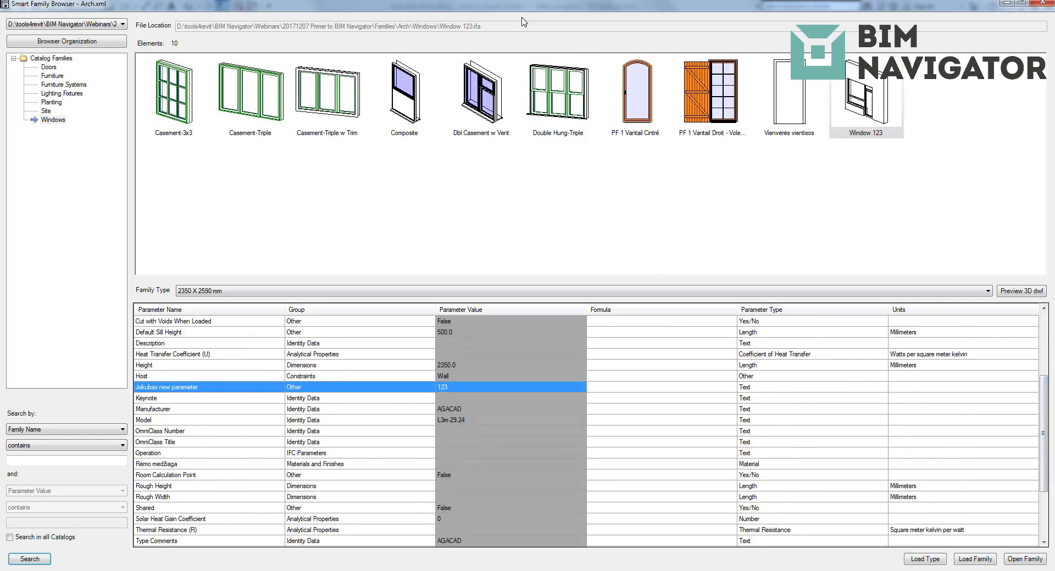
left_click_drag(522, 7, 562, 107)
left_click_drag(36, 101, 484, 277)
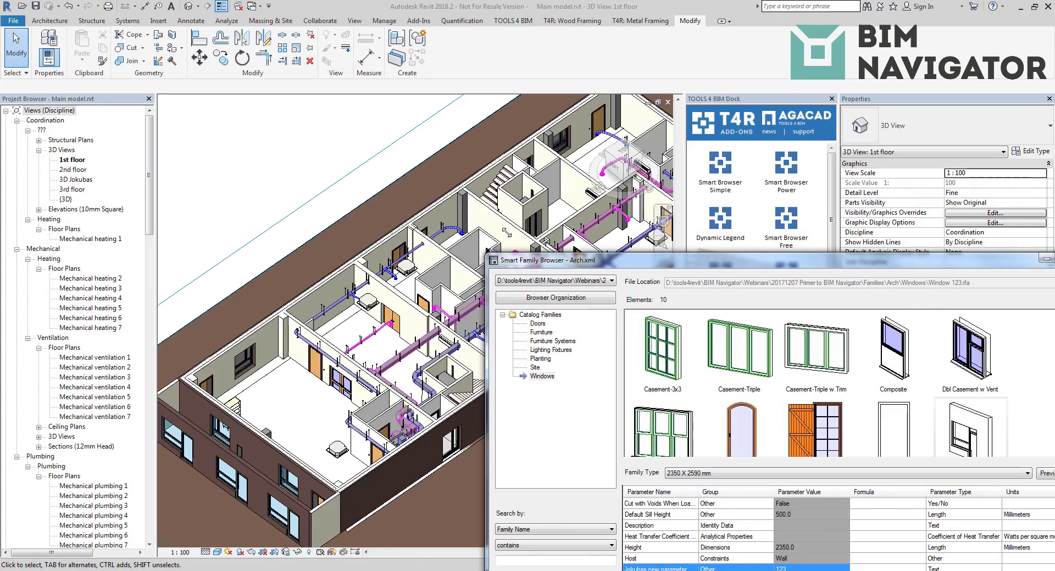
Step: Load the 2350 X 2590 mm type of Window 123 from the Windows catalog and place one in the long exterior wall
left_click_drag(650, 287, 577, 120)
left_click(873, 286)
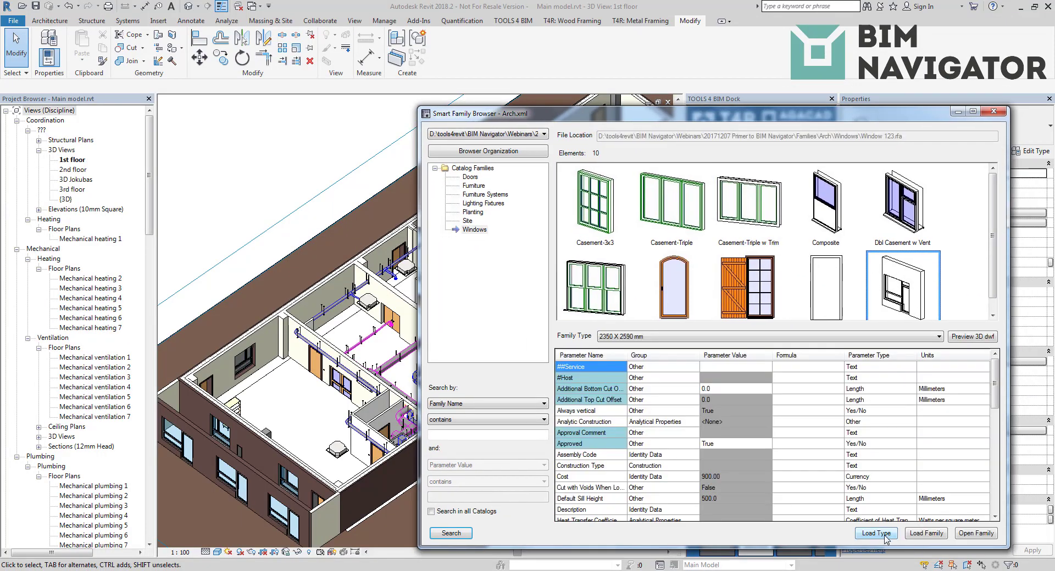
left_click(878, 534)
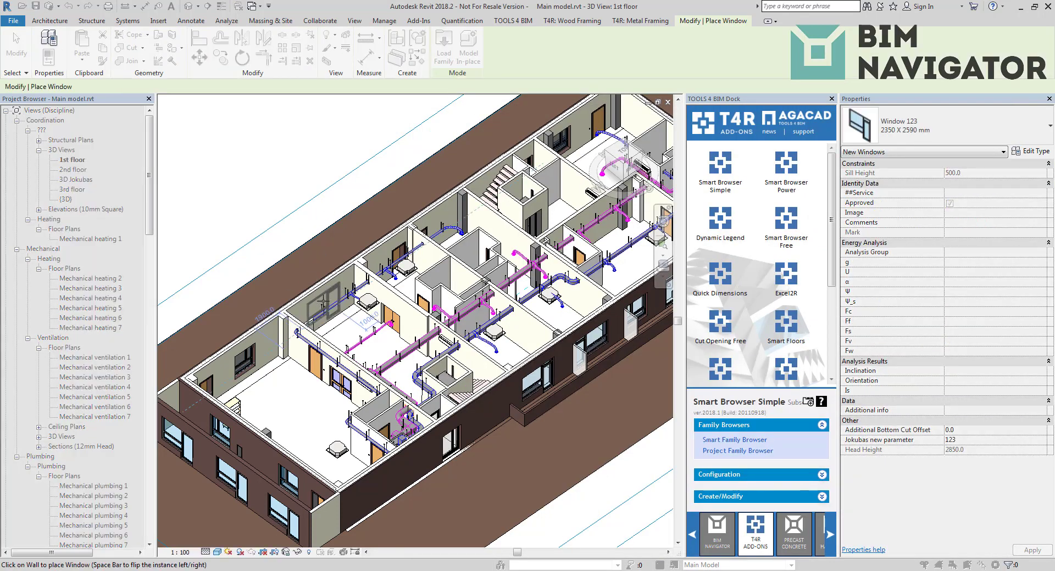
left_click(324, 307)
key("Escape")
key("Escape")
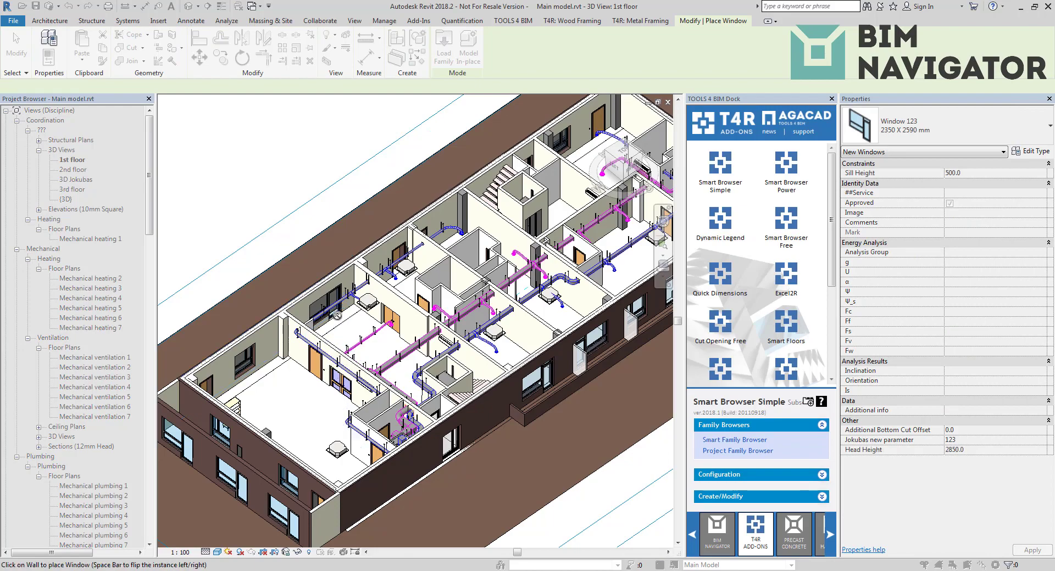
Step: Select the newly placed window and inspect it from the outside of the building
scroll(324, 304, "up", 5)
left_click(331, 295)
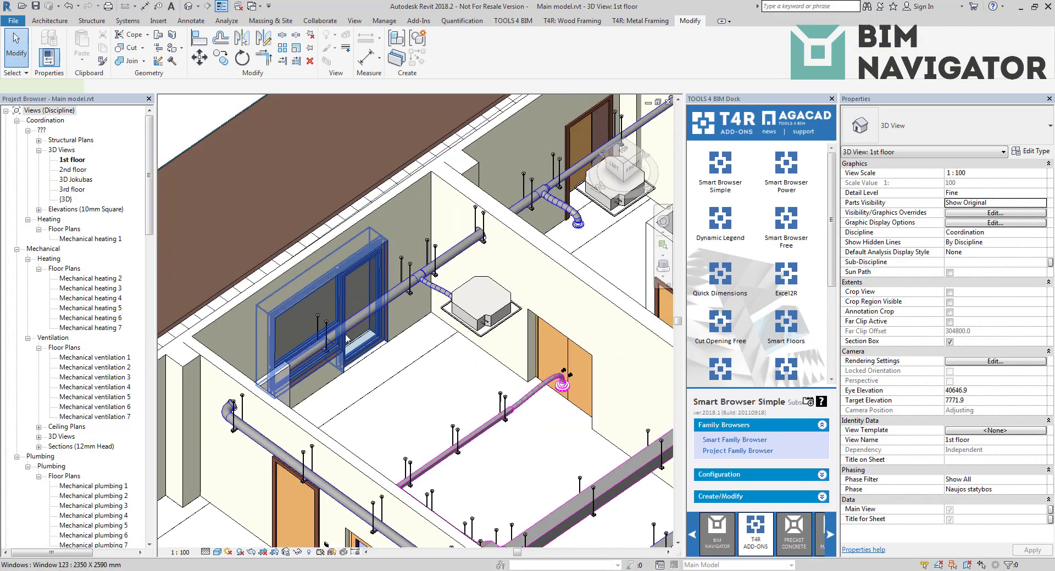
middle_click_drag(333, 297, 347, 324, "shift")
scroll(434, 358, "down", 2)
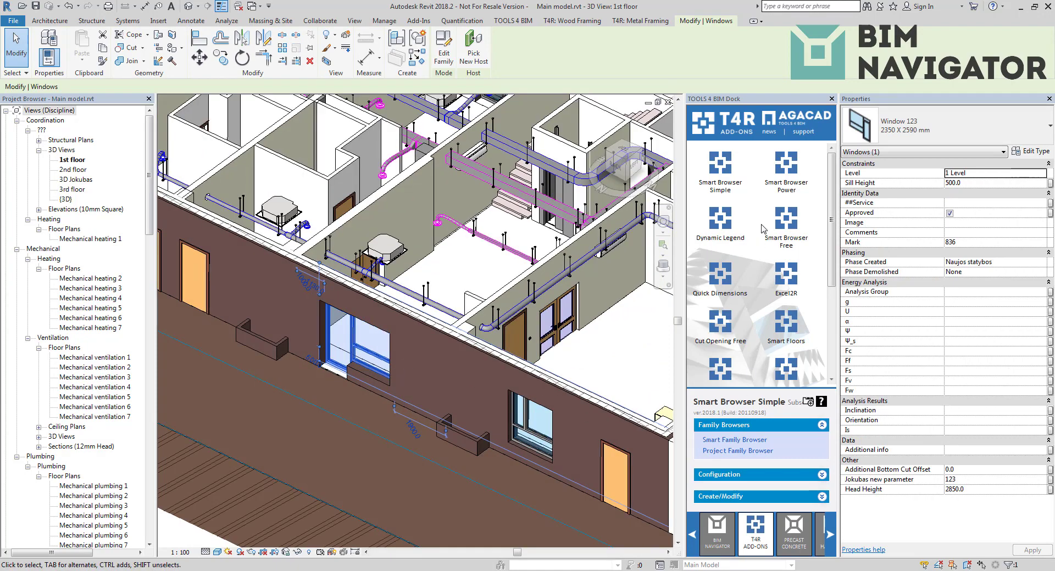
Step: Open the Check and Update Families from Library tool of Smart Browser Power
left_click(790, 169)
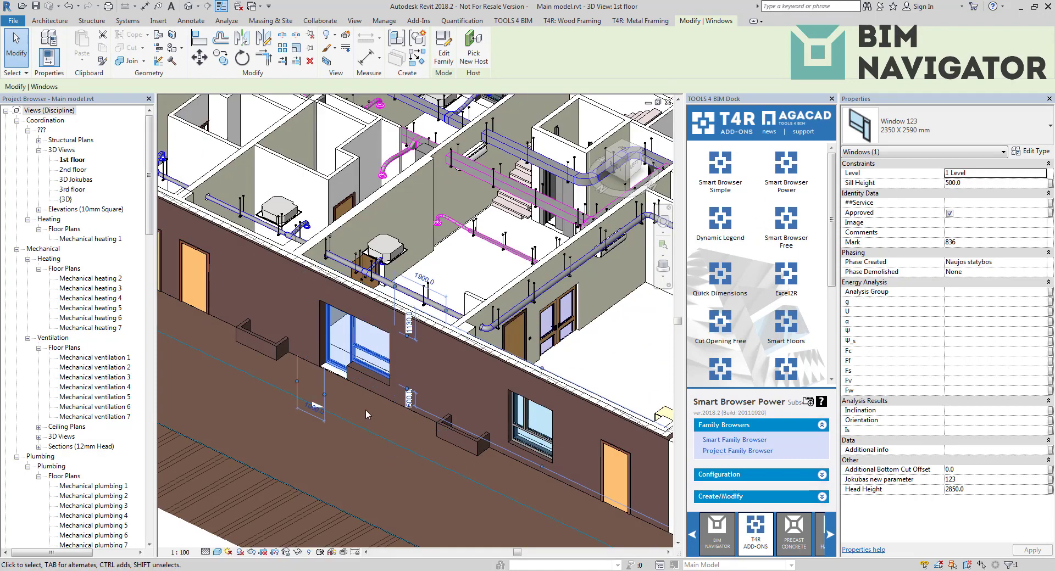
middle_click_drag(479, 408, 440, 378)
scroll(423, 382, "down", 2)
scroll(438, 375, "down", 3)
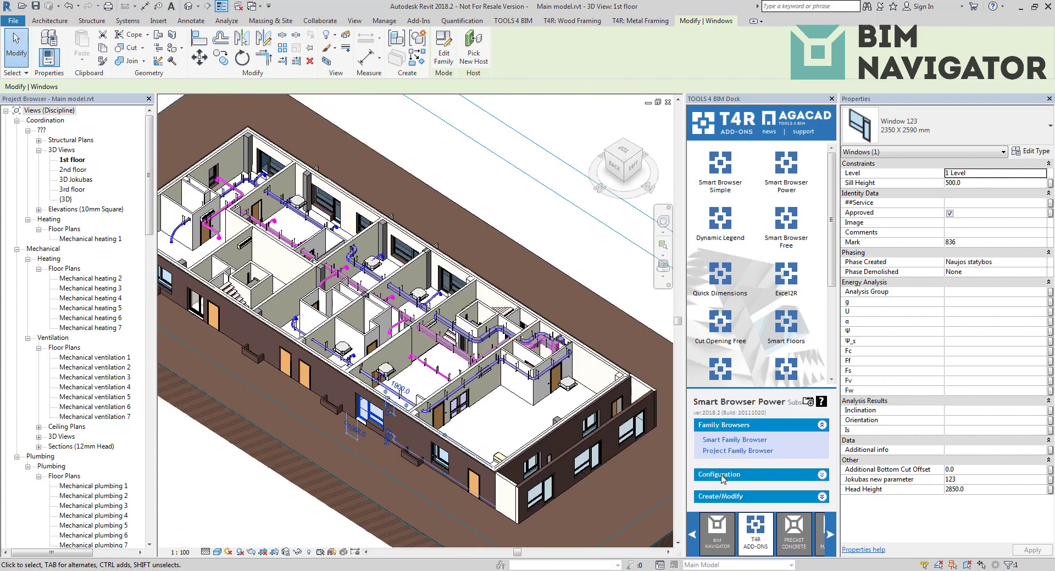
left_click(728, 497)
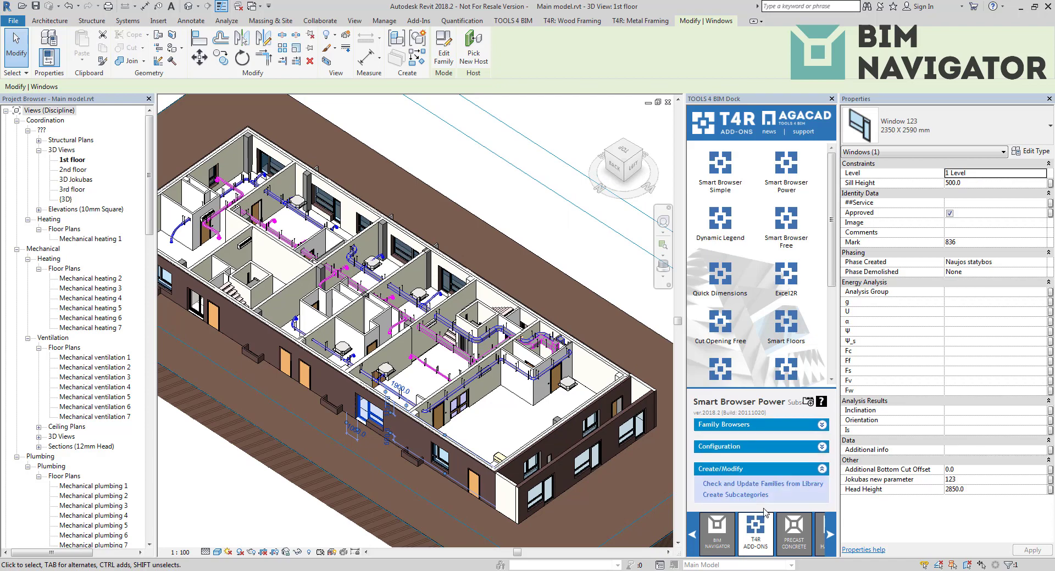
left_click(733, 484)
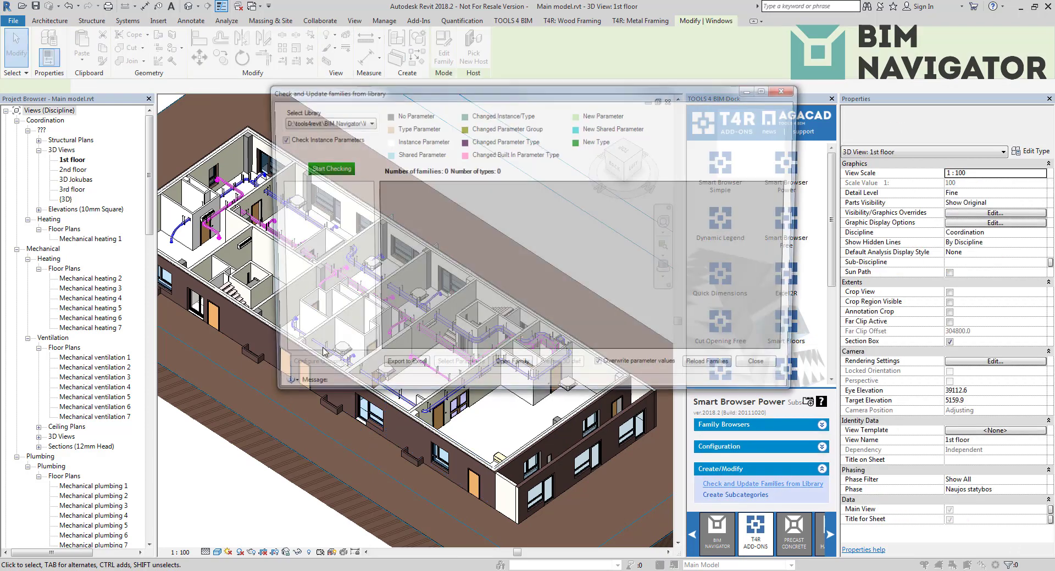
left_click_drag(391, 91, 584, 108)
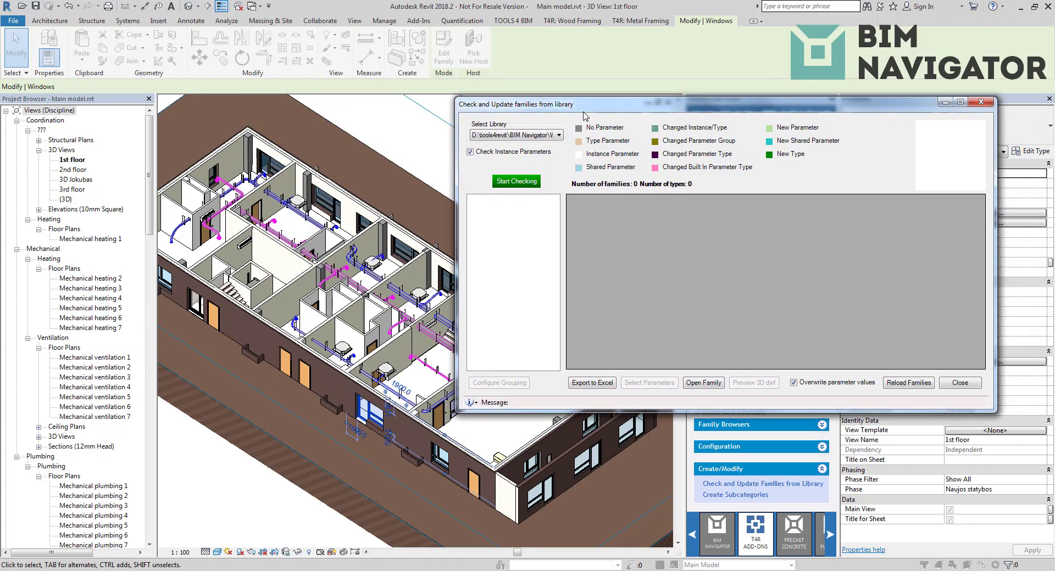
Step: Check the project's families against the Arch.xml library, including instance parameters
left_click(551, 135)
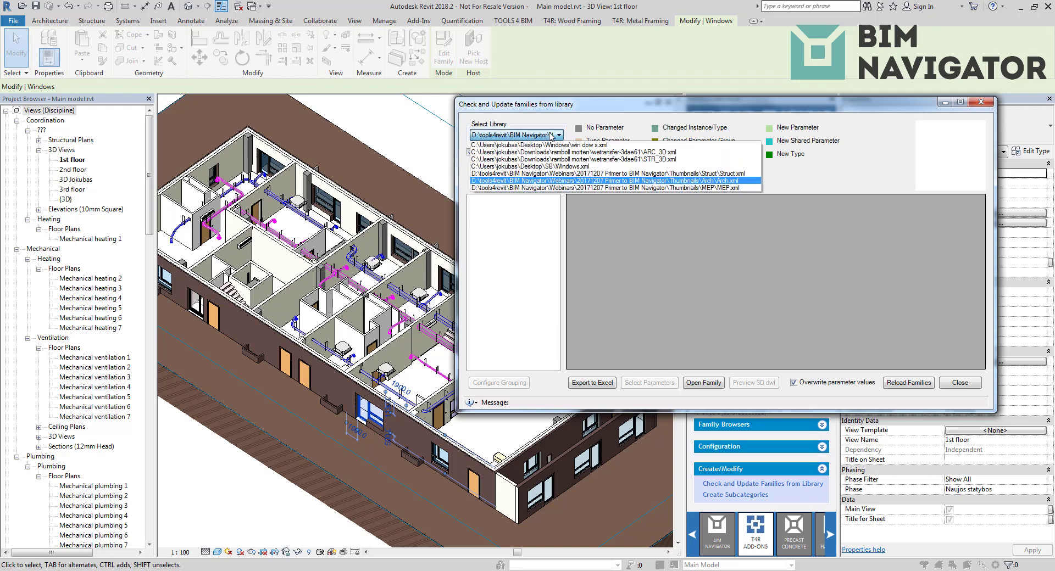
left_click(551, 136)
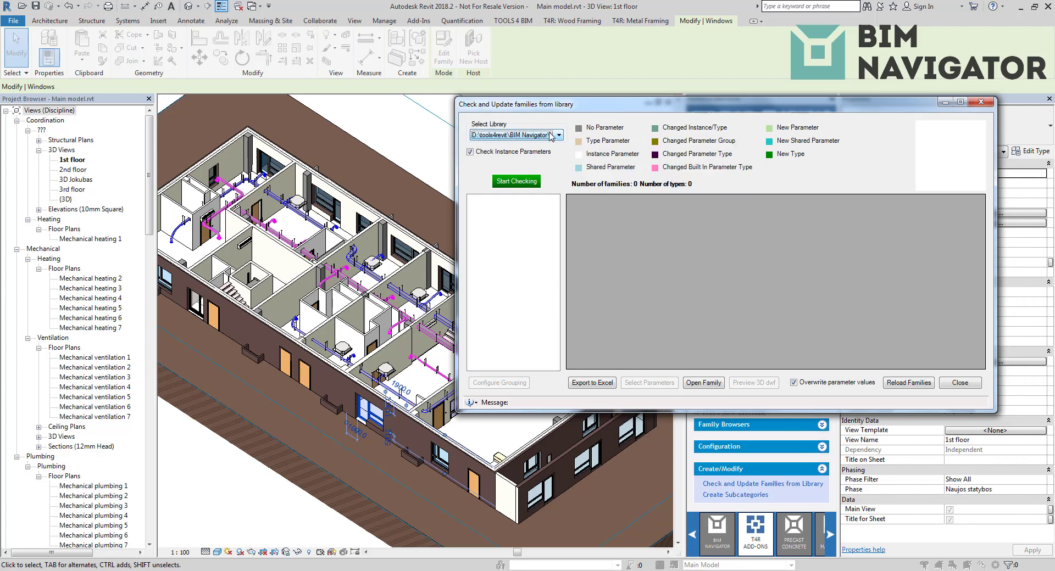
left_click(552, 136)
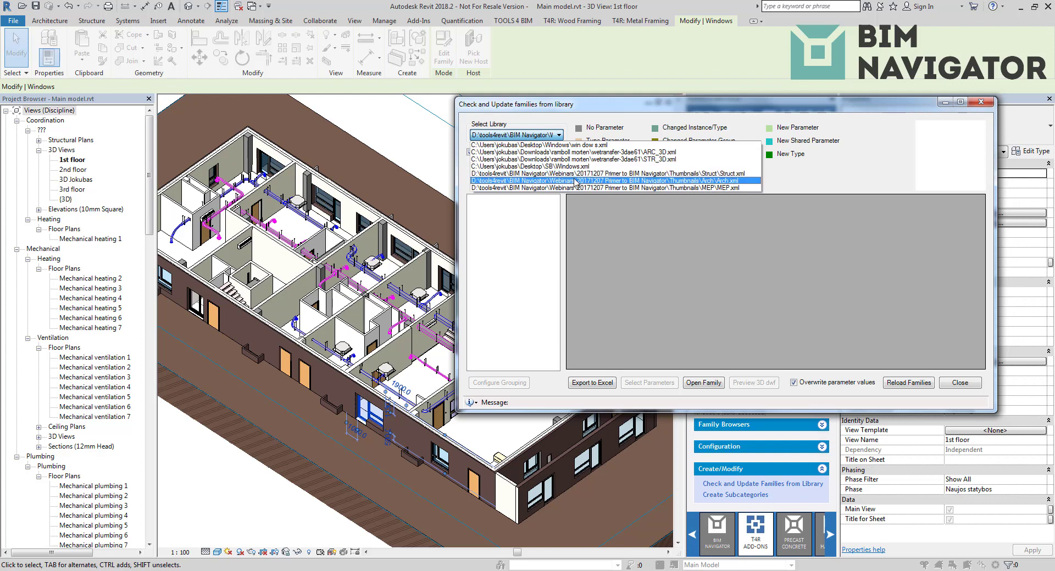
left_click(592, 181)
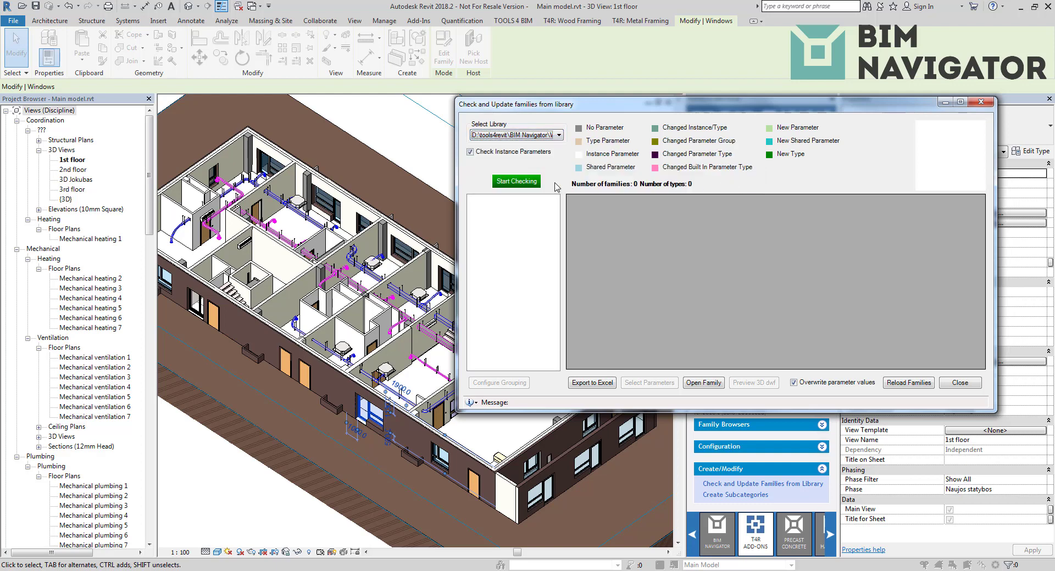
left_click(535, 184)
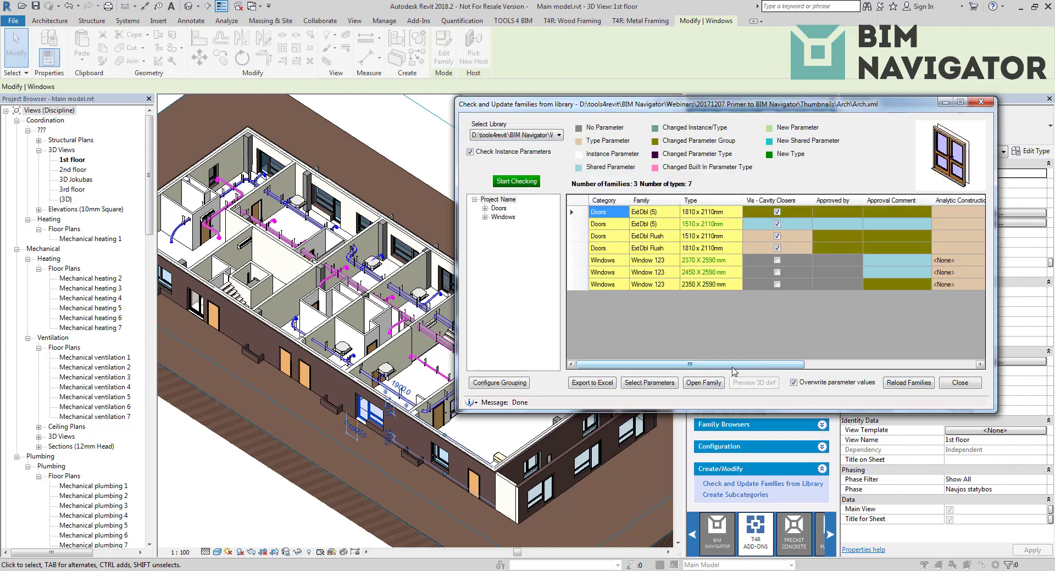
Step: Examine the door and window types listed in the library check results
left_click_drag(737, 366, 682, 369)
left_click_drag(717, 212, 718, 296)
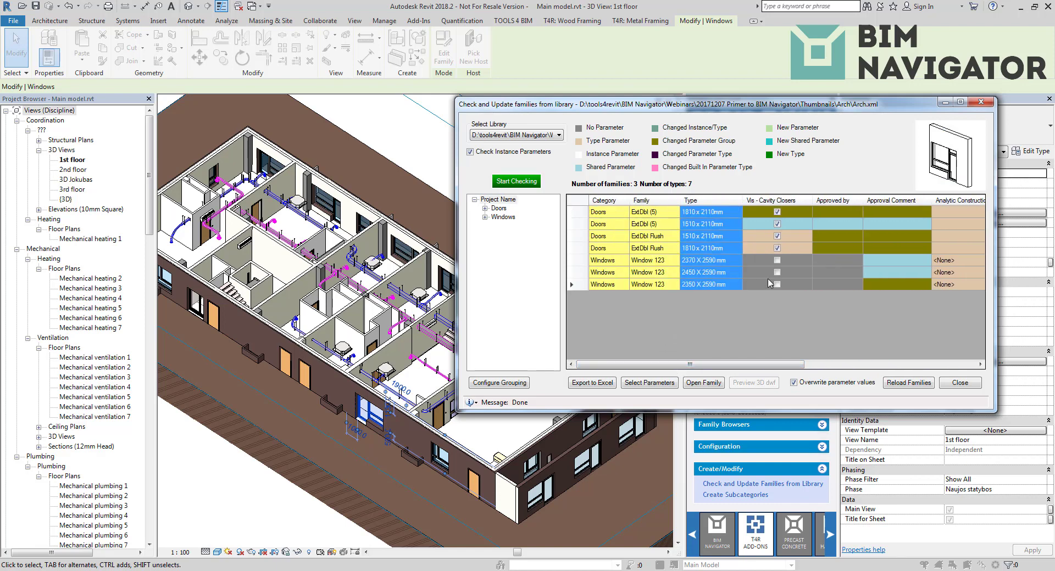
left_click(765, 281)
left_click(705, 271)
left_click(717, 262)
left_click(723, 226)
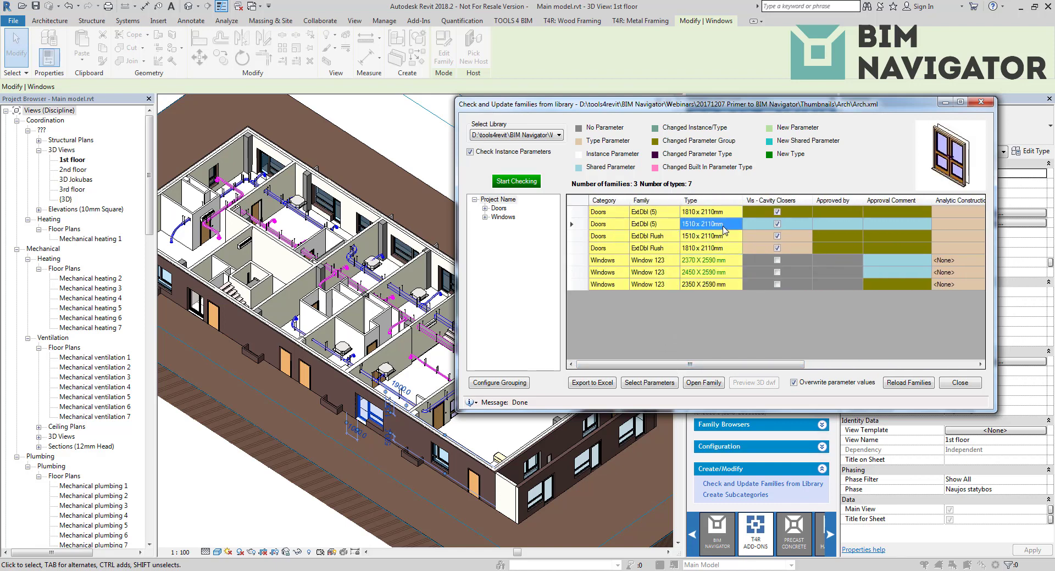
Step: Reload all listed door and window families from the library with parameter values overwritten, and close the checking tool
left_click(577, 201)
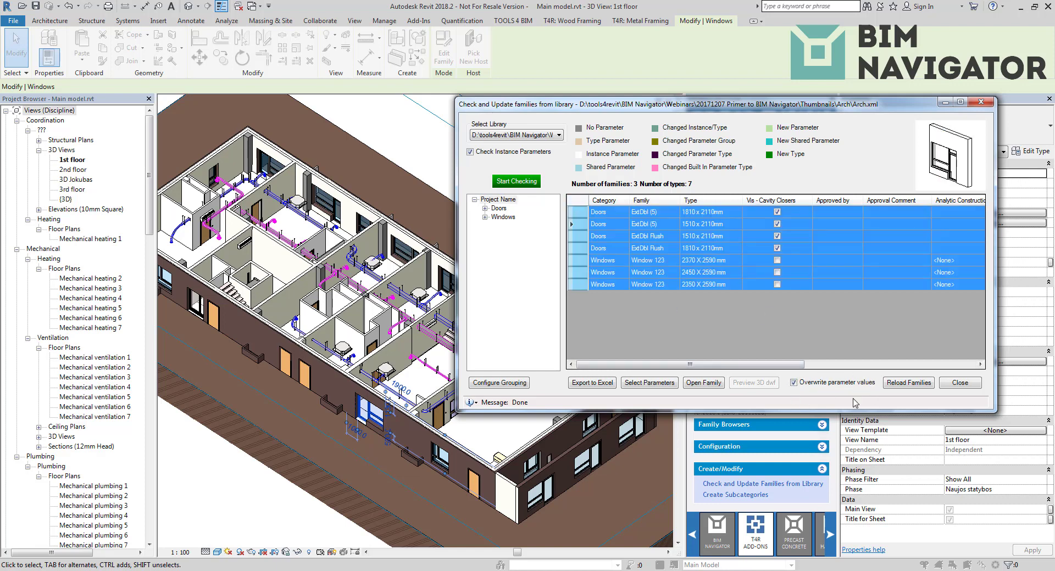
left_click(804, 385)
left_click(909, 385)
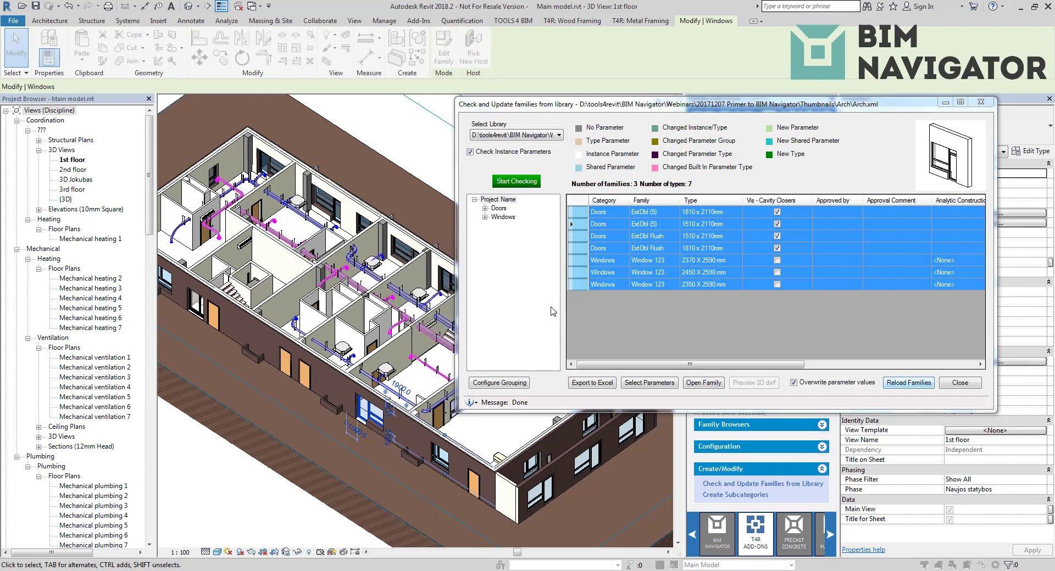
key("Return")
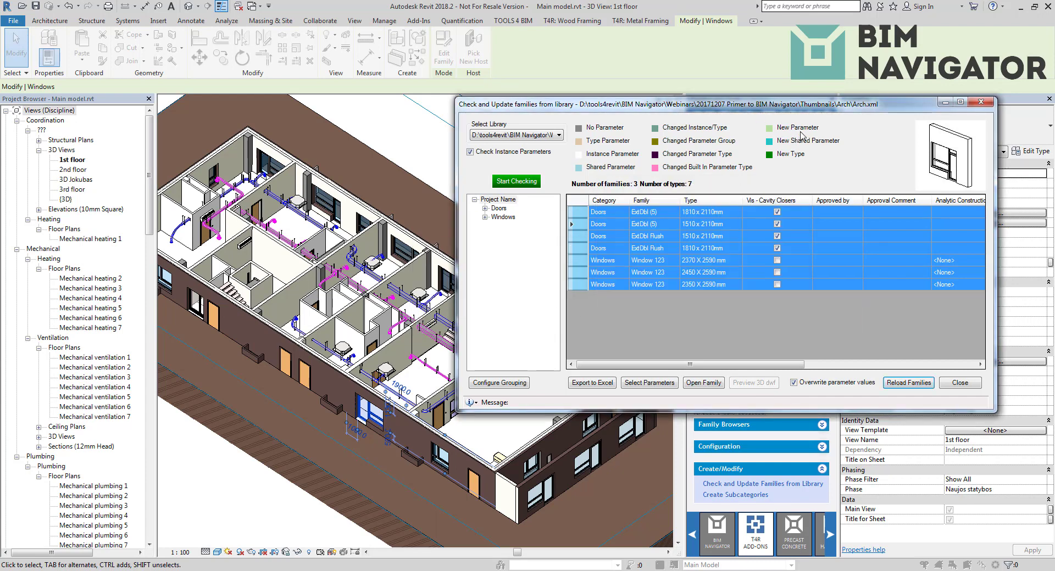
left_click_drag(720, 104, 654, 104)
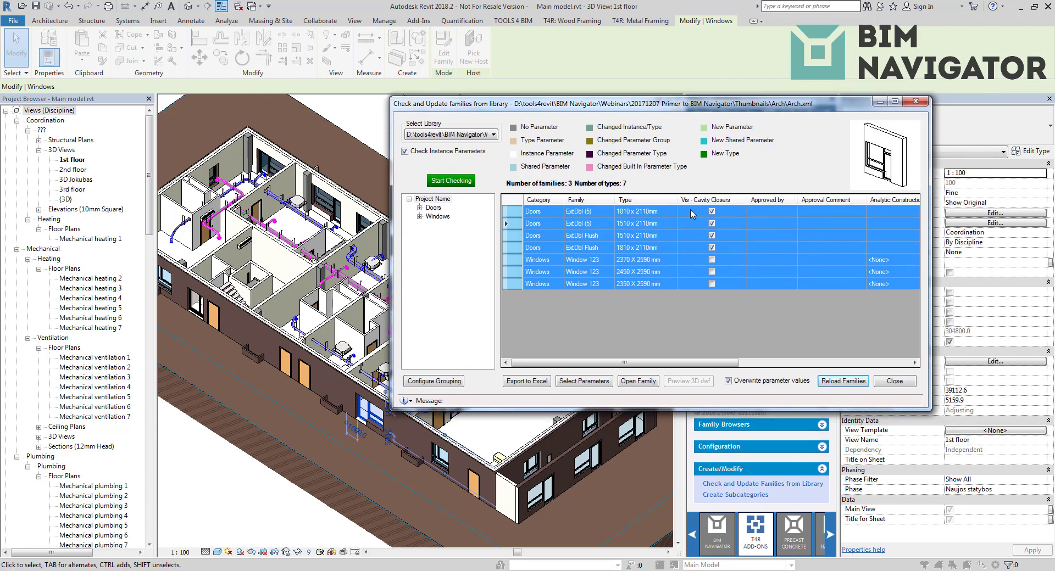
left_click(894, 382)
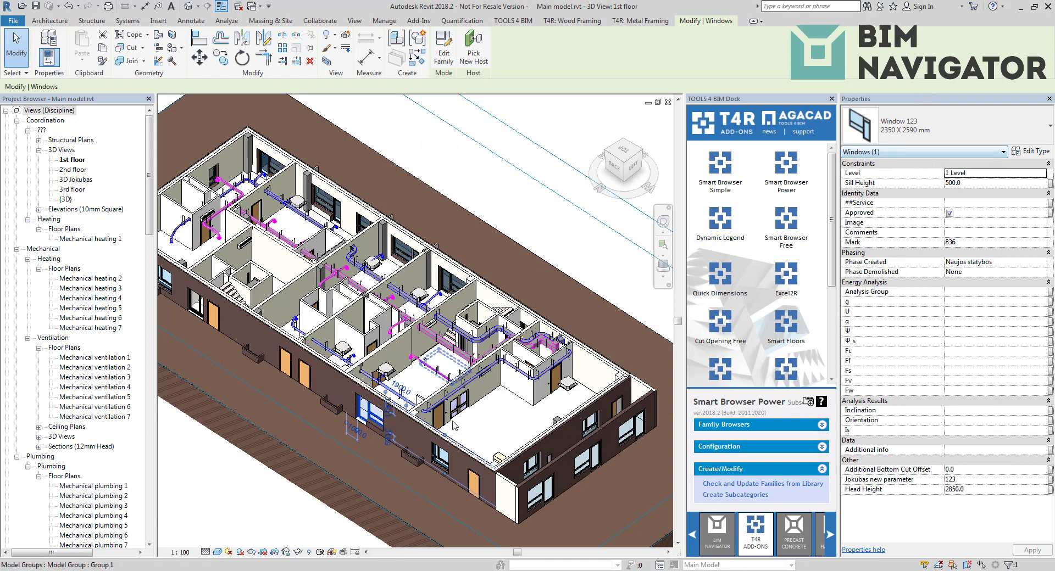
Step: Examine the type properties of the 1000 x 2100mm interior door near the building's corner, leaving them unchanged, and deselect it
middle_click_drag(442, 367, 233, 420, "shift")
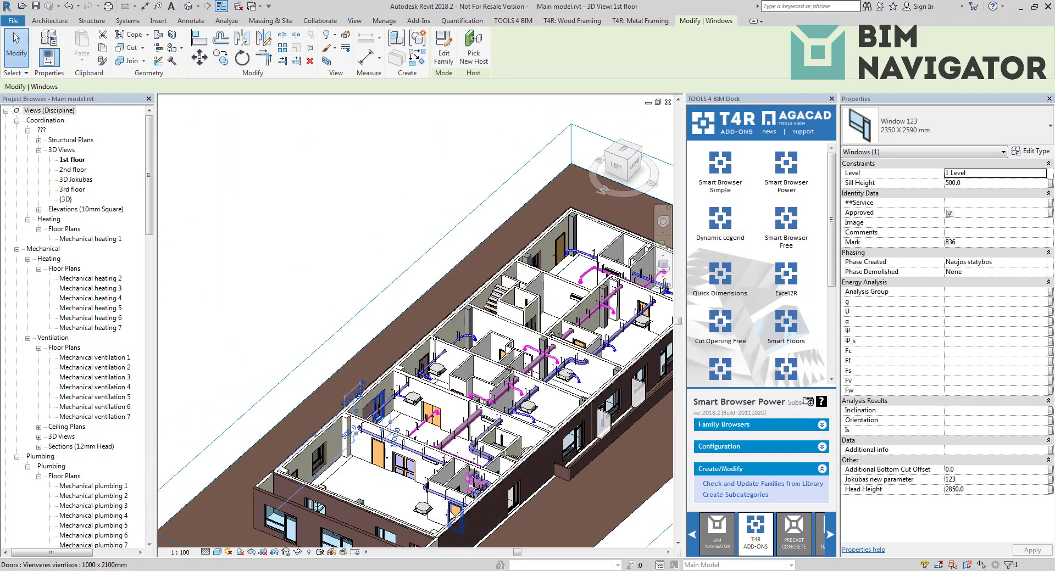
left_click(454, 512)
left_click(1030, 151)
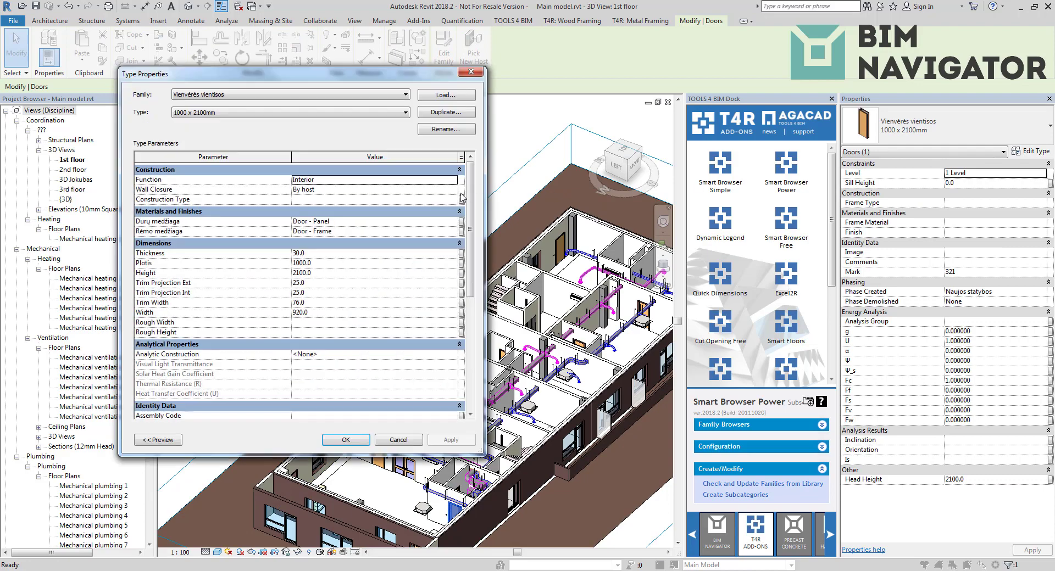
left_click_drag(471, 241, 495, 148)
left_click(471, 72)
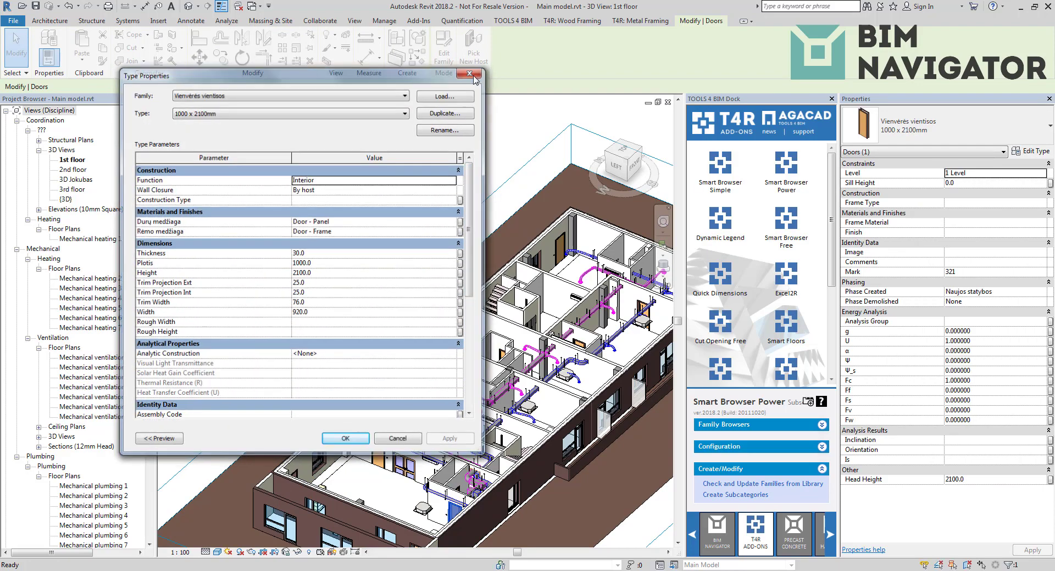
middle_click_drag(403, 258, 336, 196)
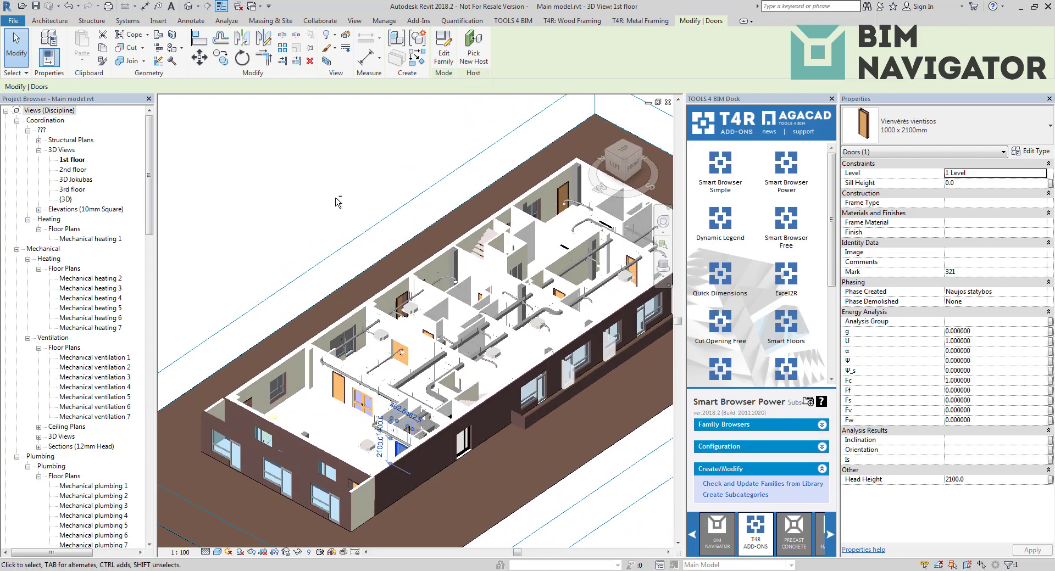
key("Escape")
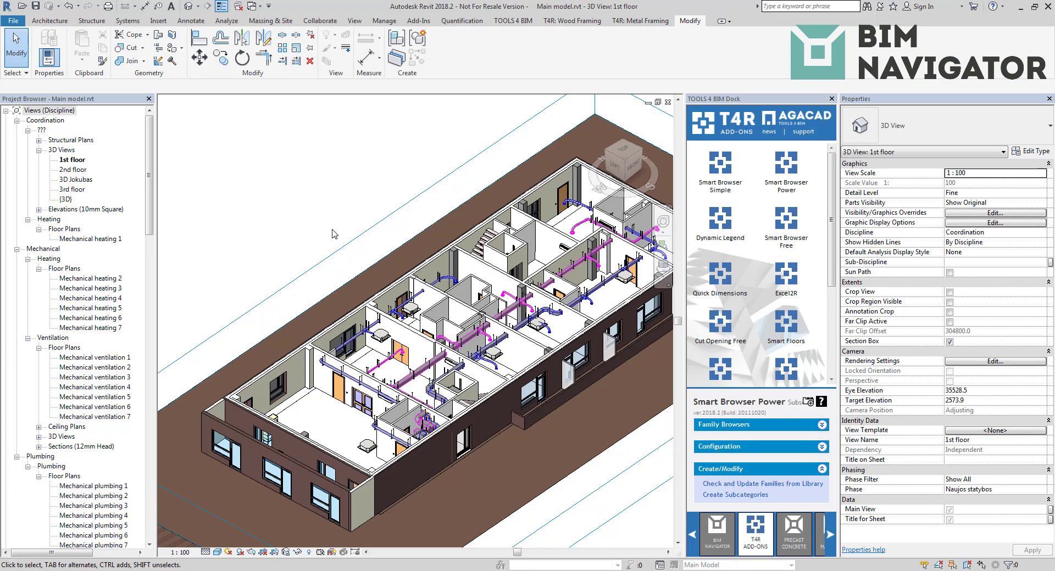
middle_click_drag(323, 281, 286, 264)
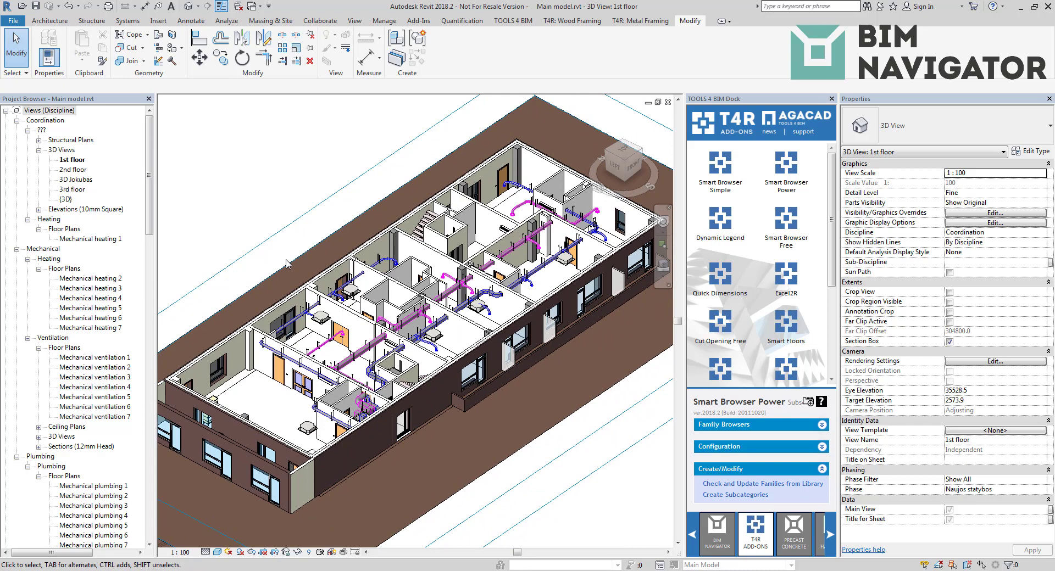
Step: Open BIM Tree Manager from the BIM Navigator tools for the Ducts category
left_click(716, 532)
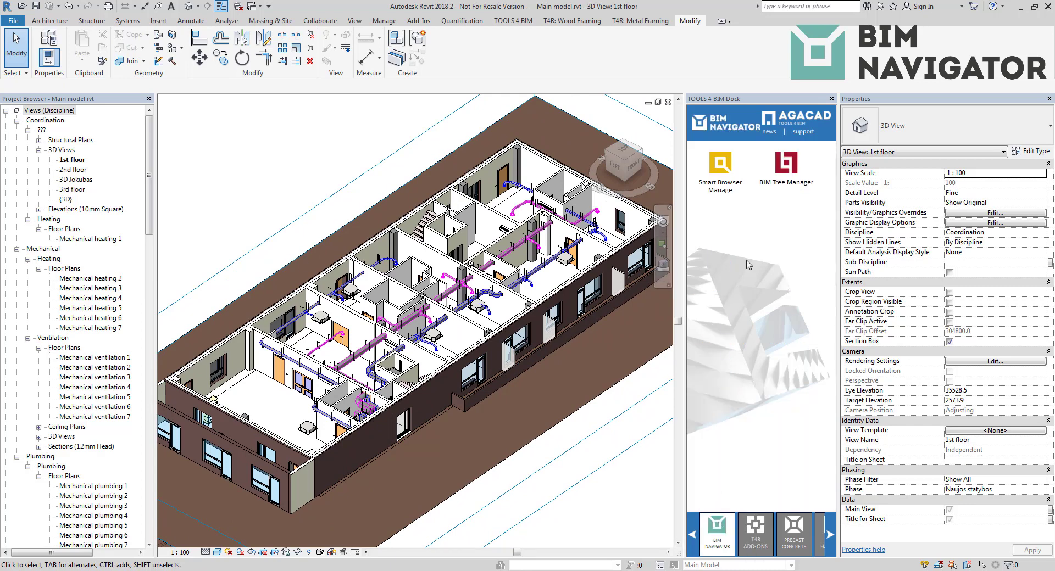
left_click(792, 177)
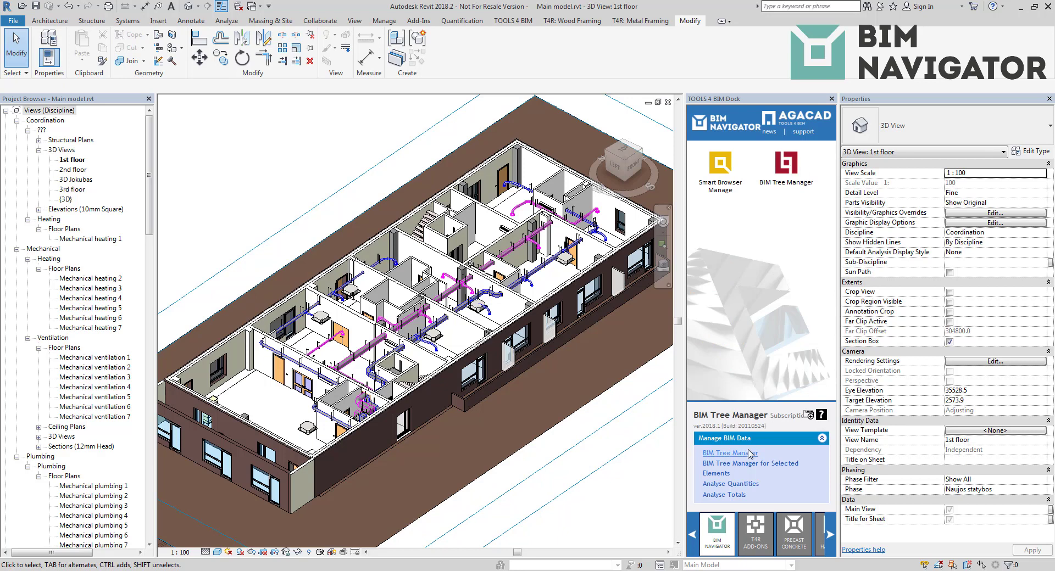
left_click(731, 453)
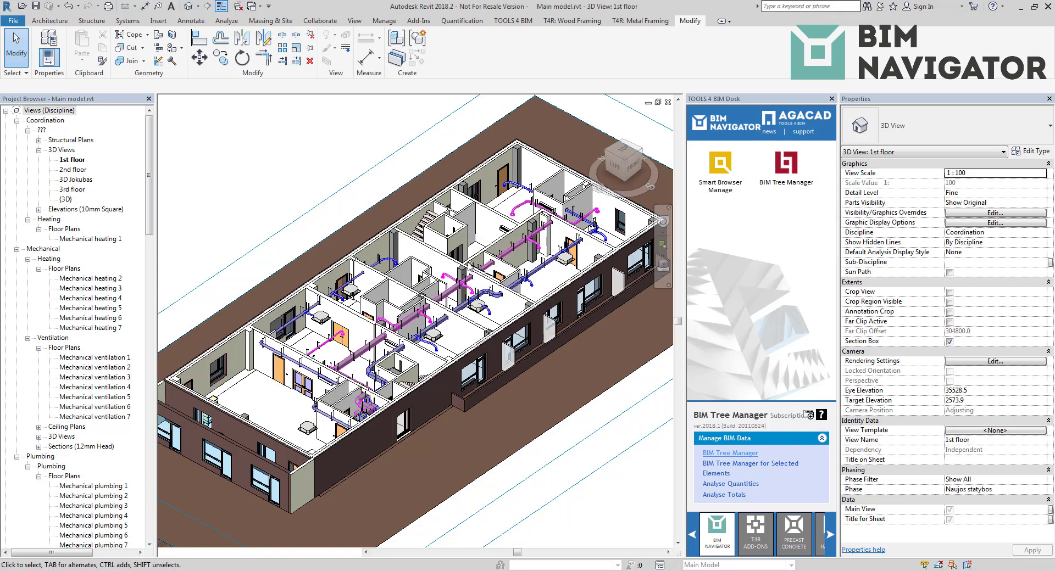
mouse_move(569, 207)
left_mouse_down()
mouse_move(565, 323)
mouse_move(566, 205)
left_mouse_up()
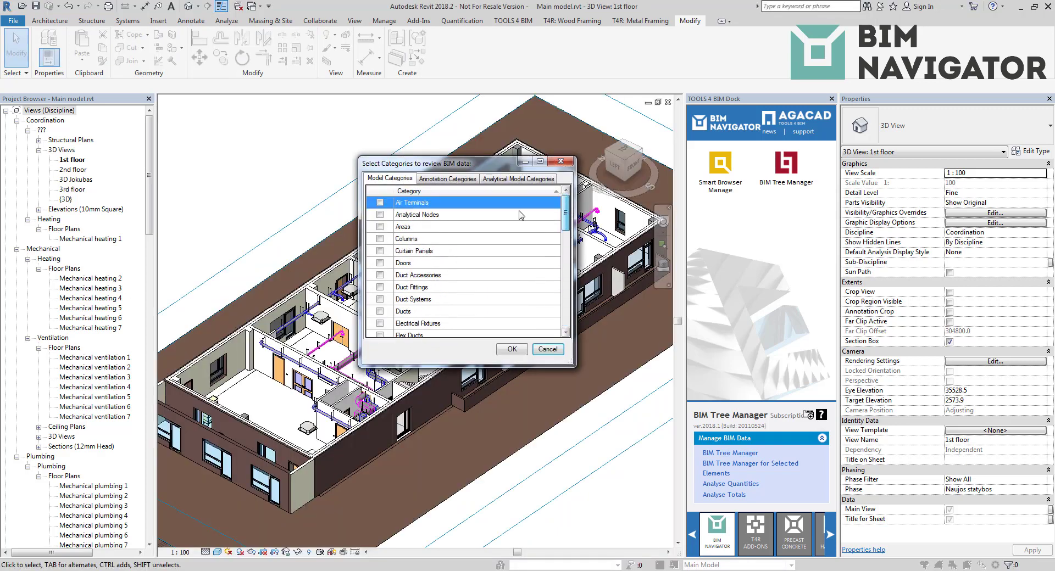
left_click(380, 312)
left_click(512, 351)
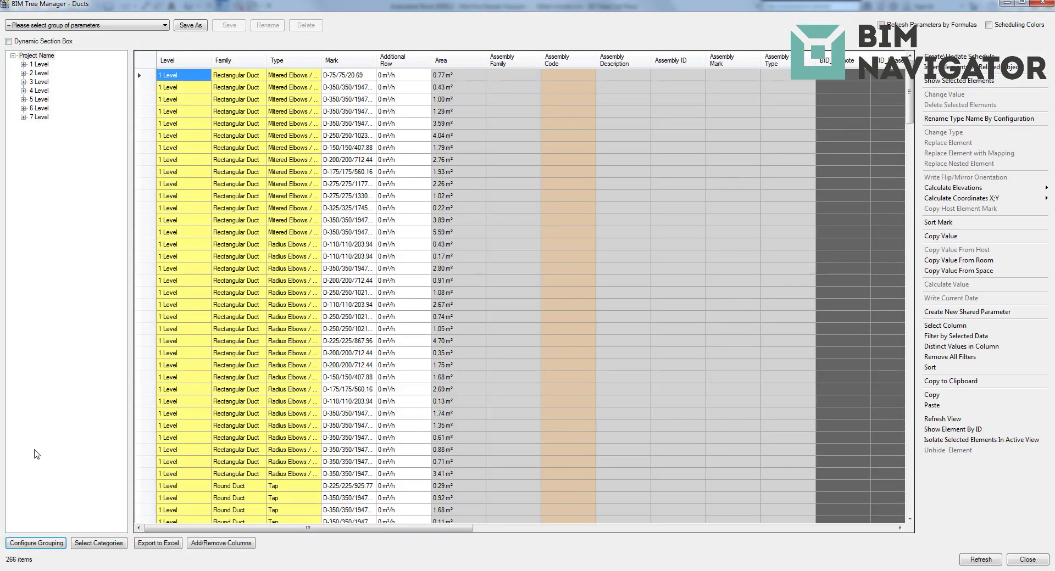
Step: Expand 1 Level in the project tree and list only its Round Duct elements
left_click(24, 65)
left_click(53, 75)
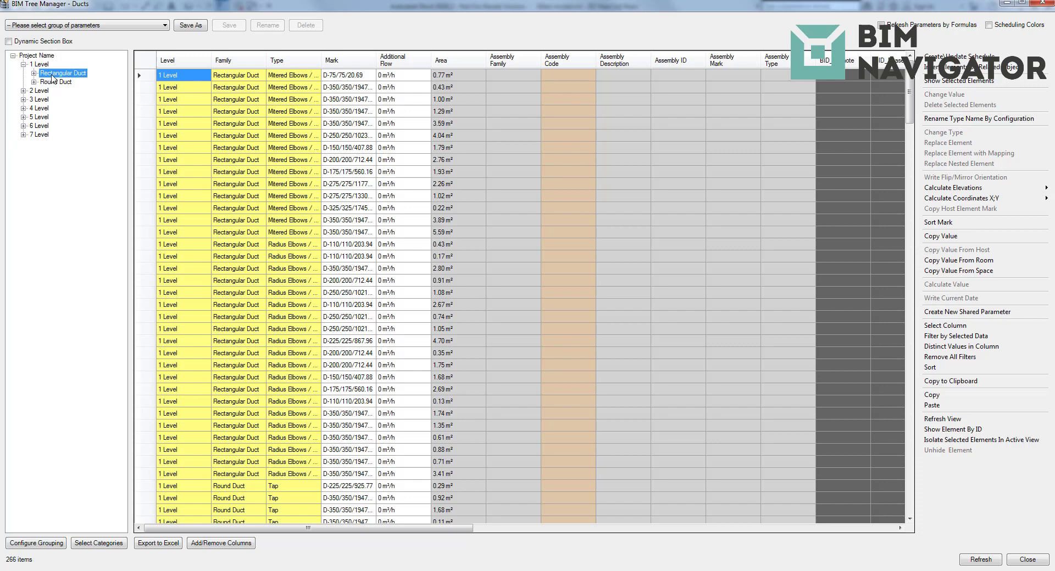
left_click(55, 82)
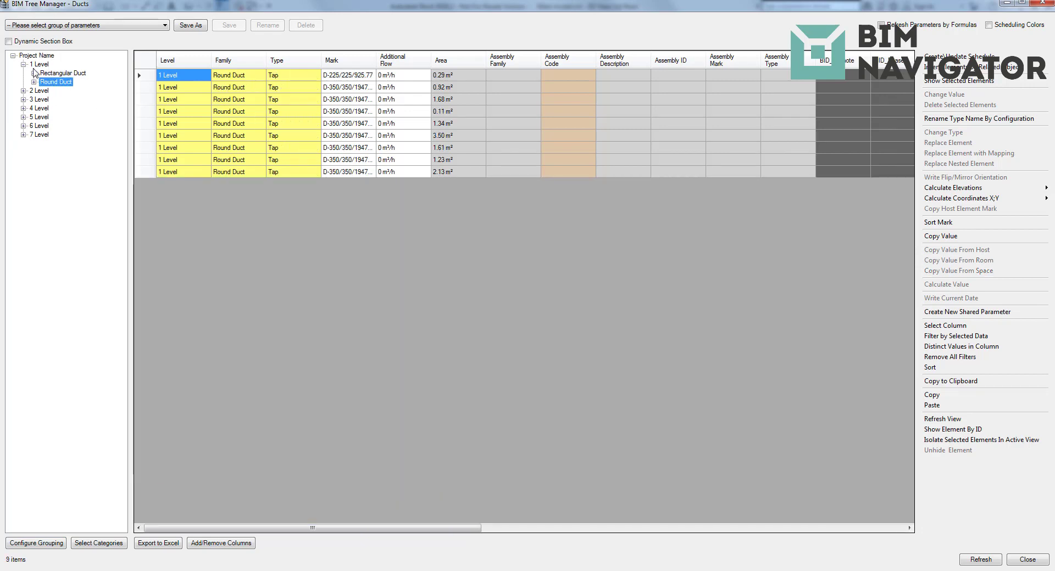
Step: Expand Rectangular Duct under 1 Level in the project tree and list only its Radius Elbows / Tees elements
left_click(34, 73)
left_click(63, 73)
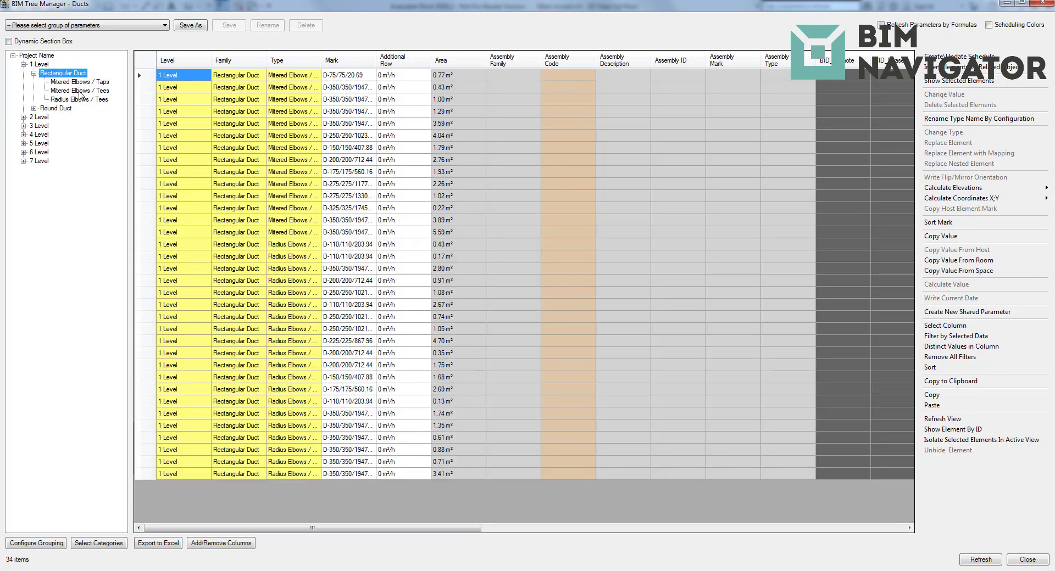
left_click(81, 99)
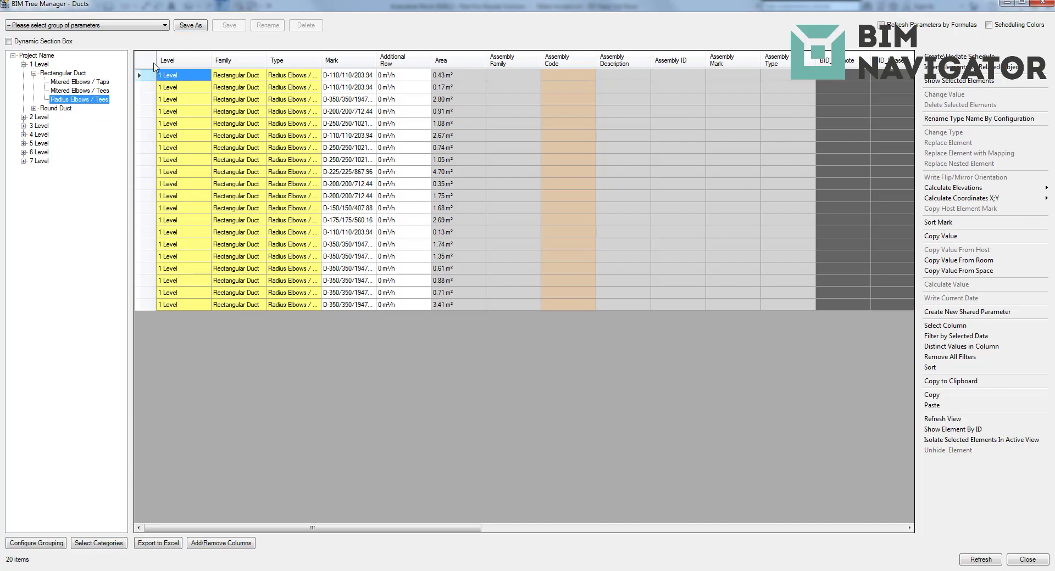
Step: Select all listed Radius Elbows / Tees ducts and examine them in the 1st floor 3D view, then restore the manager window
left_click(149, 61)
left_click_drag(381, 8, 415, 515)
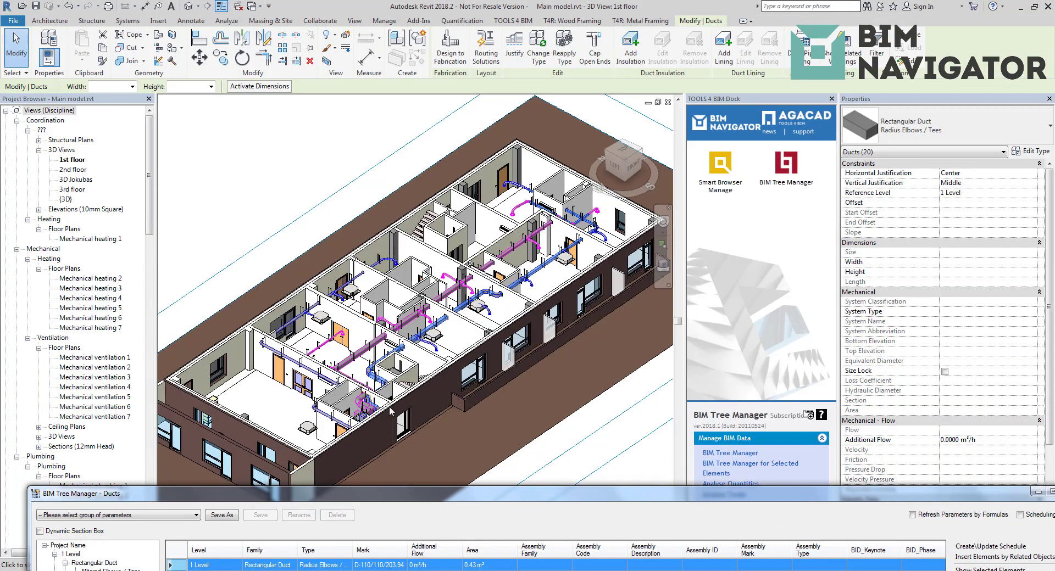
scroll(437, 379, "up", 6)
middle_click_drag(437, 380, 205, 427)
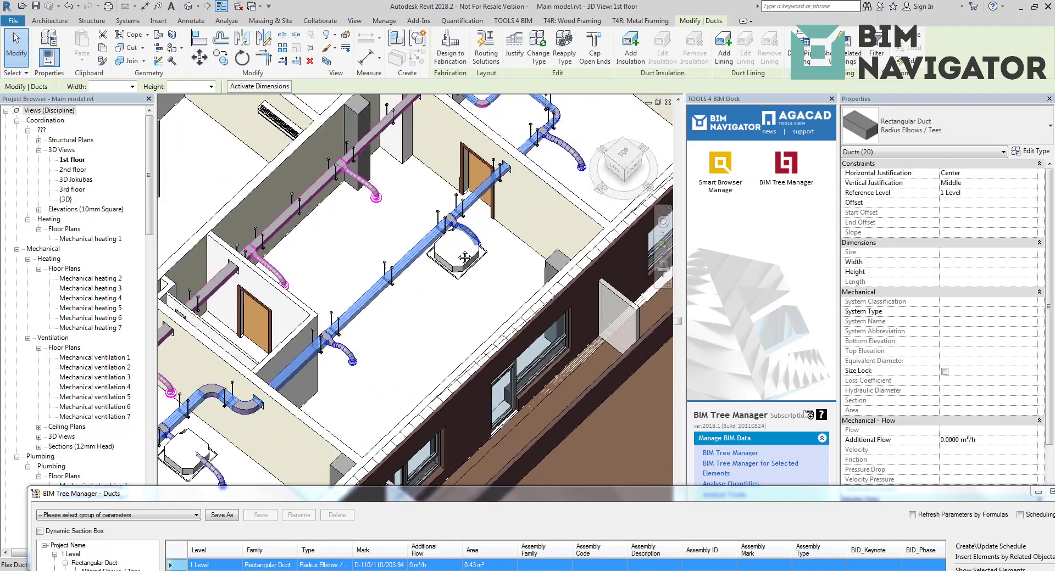
middle_click_drag(472, 223, 365, 377)
double_click(465, 495)
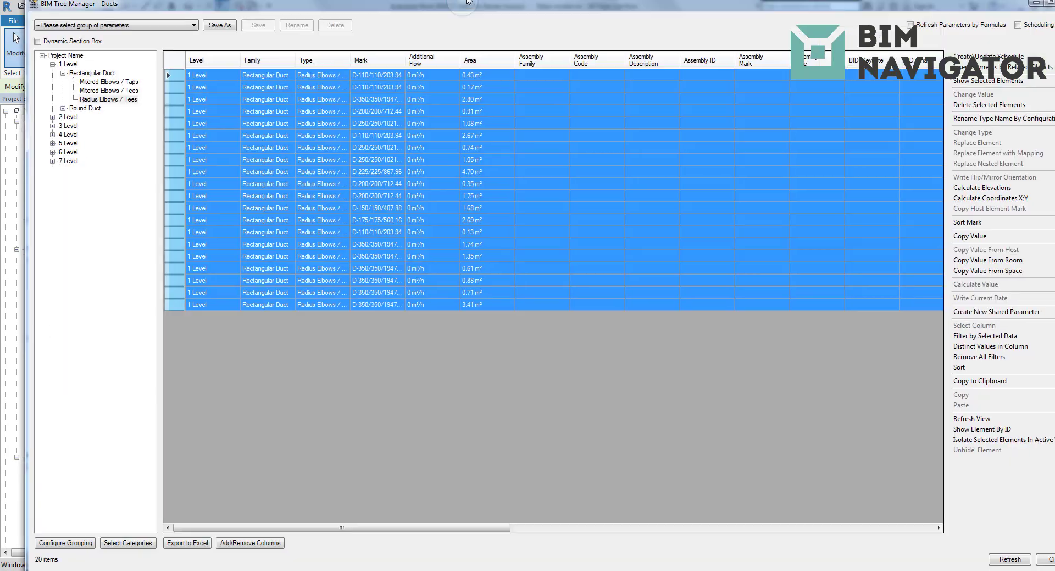
Step: Add a range of available parameters, including Host Family through Length, as columns in the duct table
left_click_drag(273, 531, 196, 528)
left_click(209, 544)
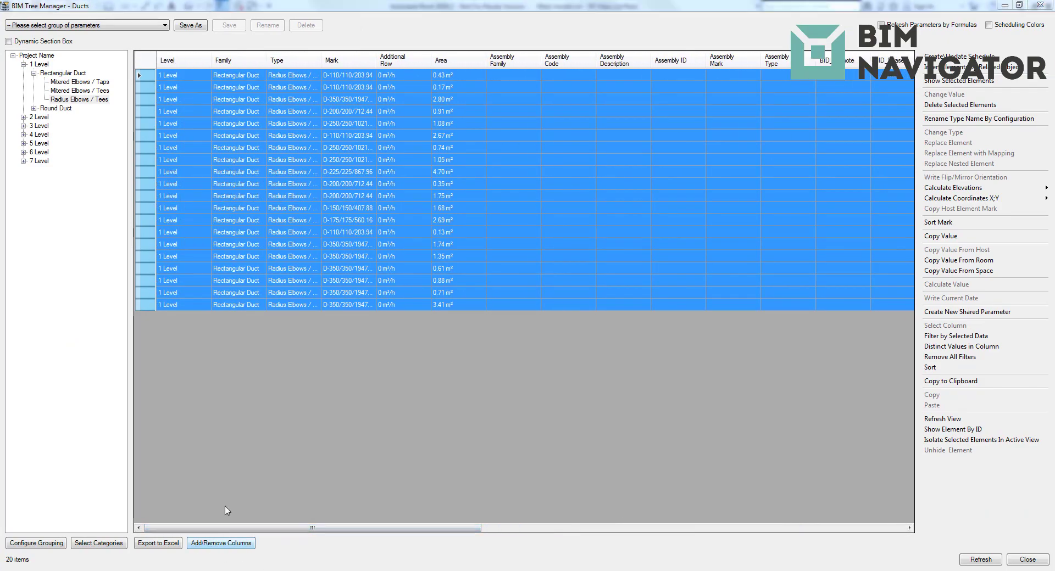
left_click_drag(91, 112, 131, 303)
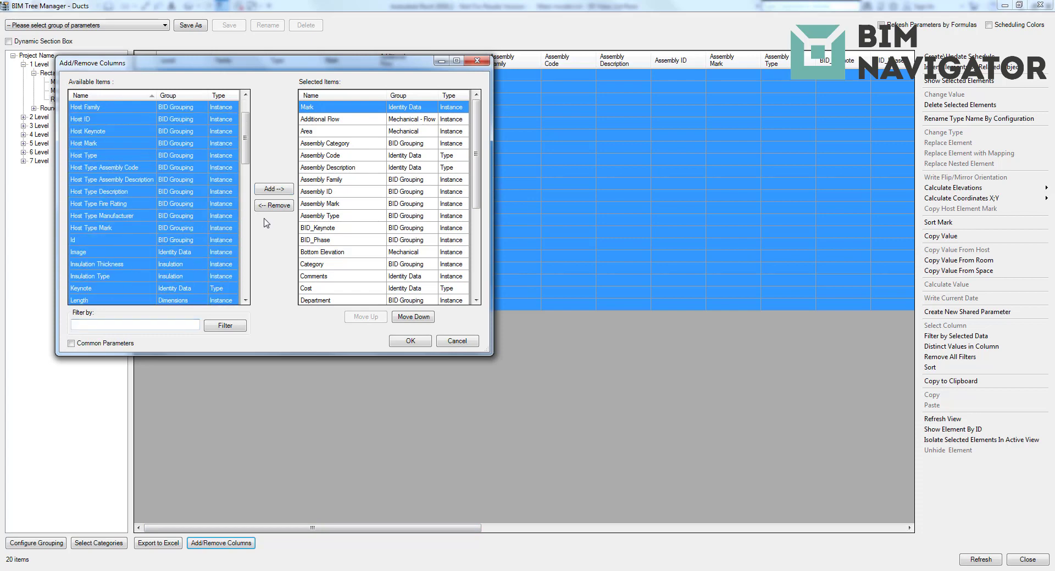
left_click(273, 189)
left_click(411, 341)
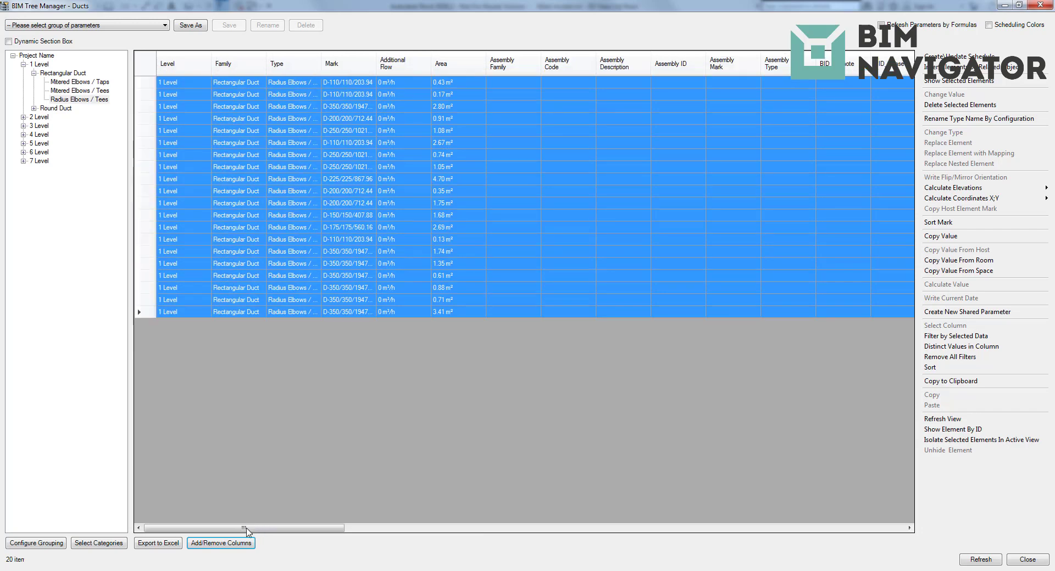
Step: Set the Comments value of all listed Radius Elbows / Tees ducts to AGACAD
left_click_drag(264, 528, 347, 528)
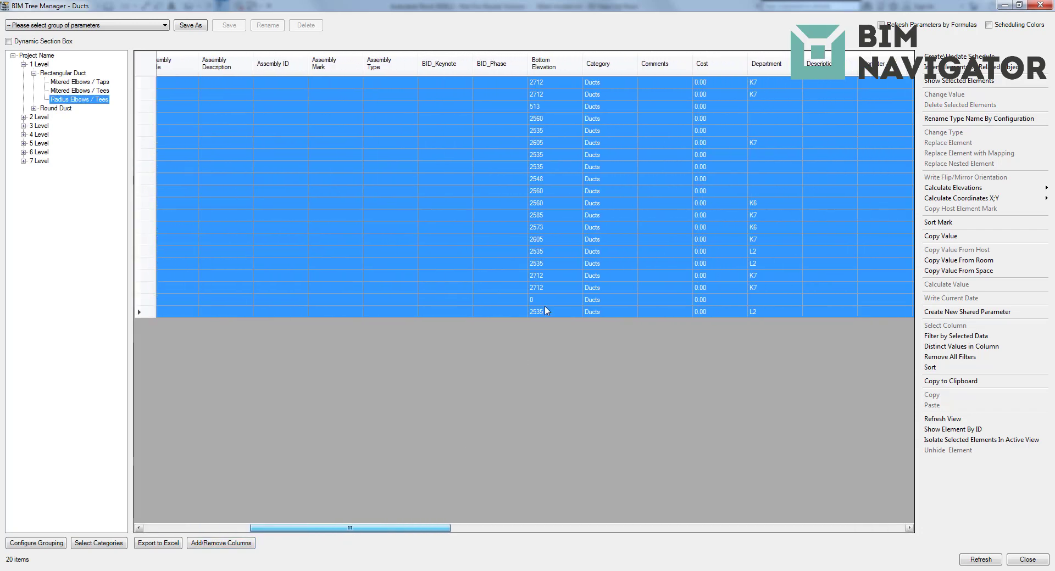
left_click_drag(665, 83, 662, 315)
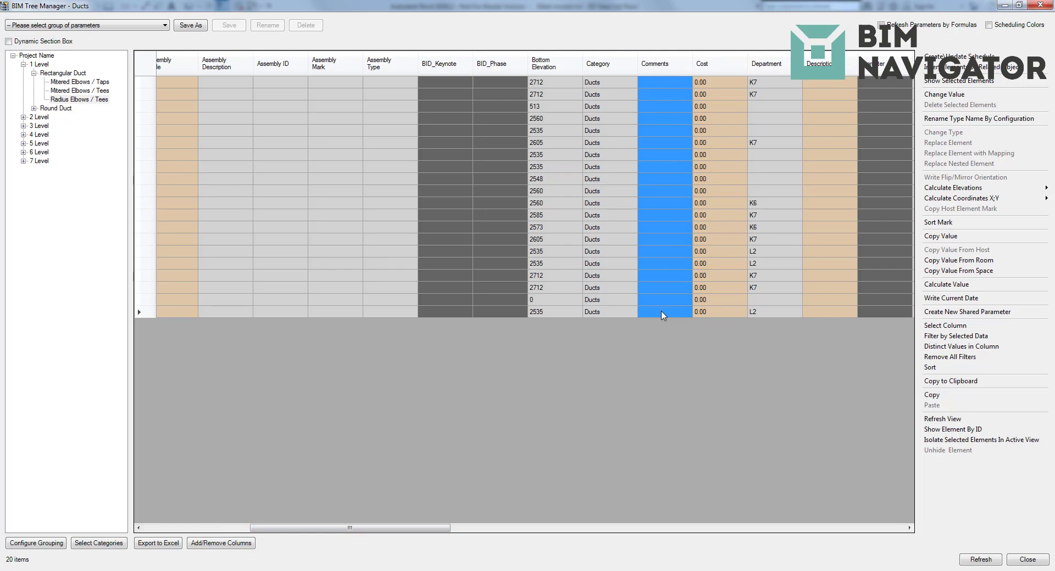
right_click(669, 248)
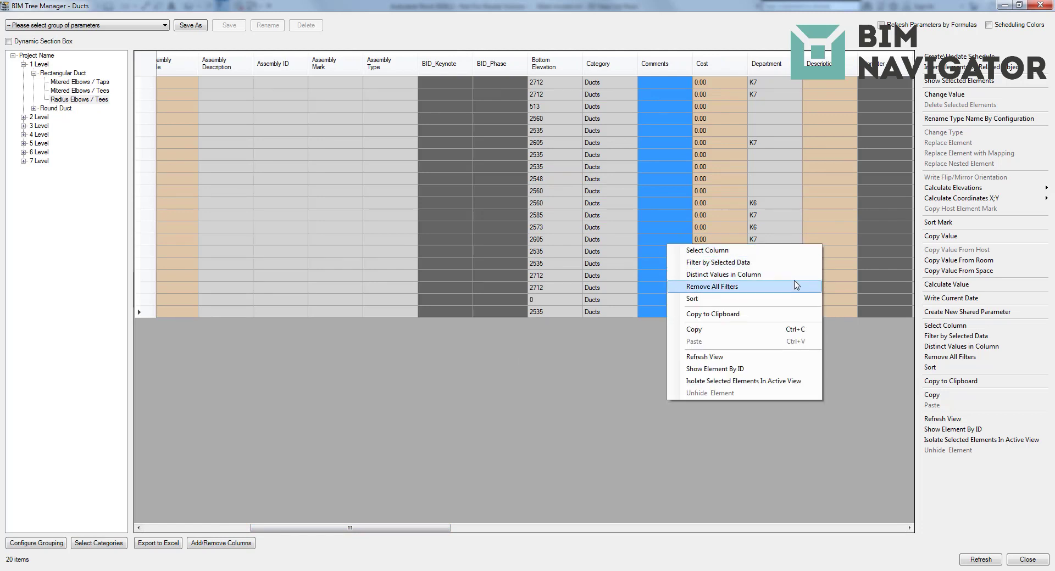
left_click(949, 97)
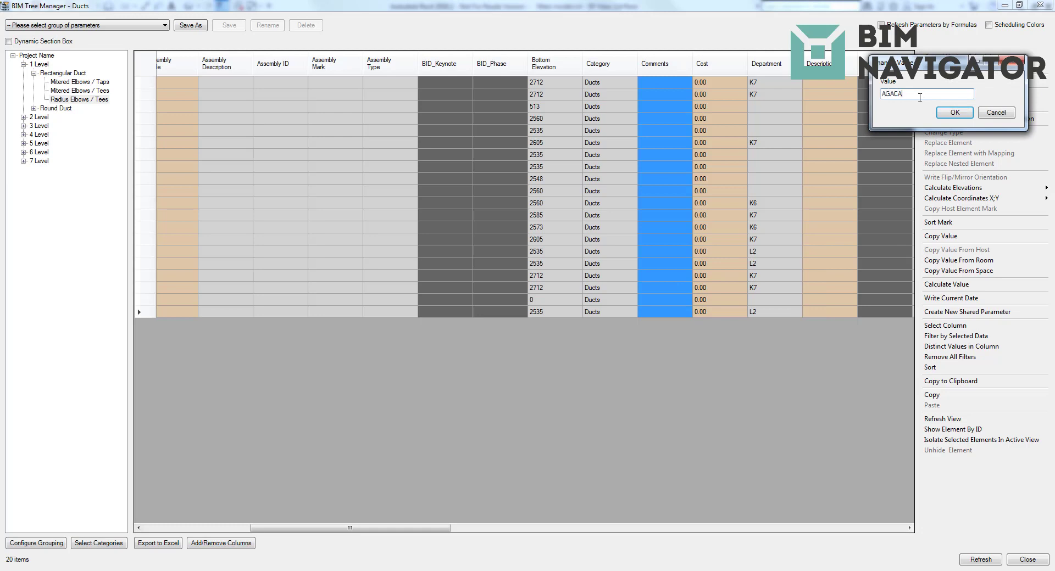
type("AGACAD")
key("Return")
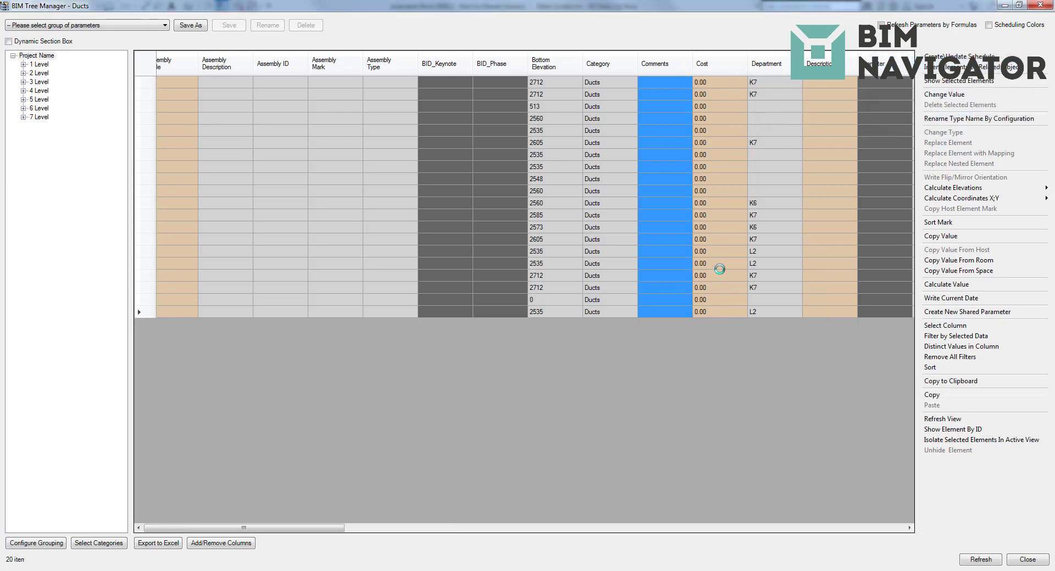
Step: Check the Comments property of one rectangular supply duct in the 3D view, then return to the duct table
left_click_drag(625, 6, 625, 496)
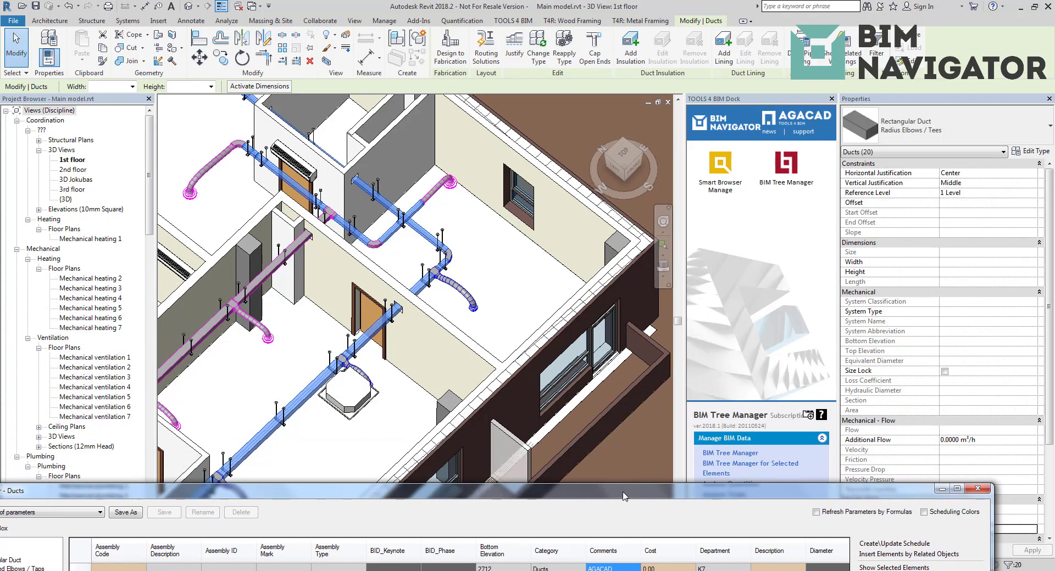
left_click(374, 335)
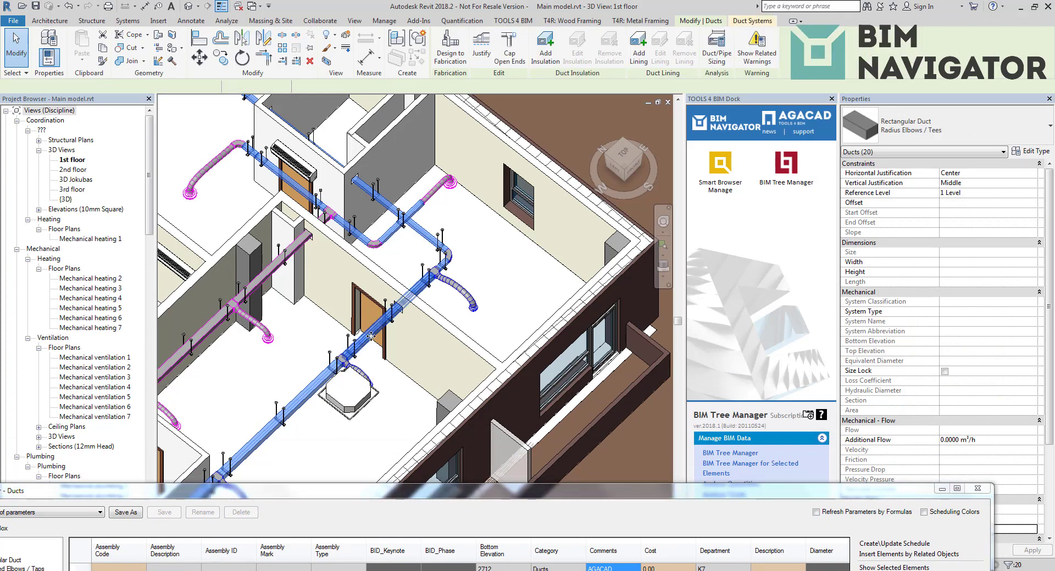
scroll(890, 416, "down", 5)
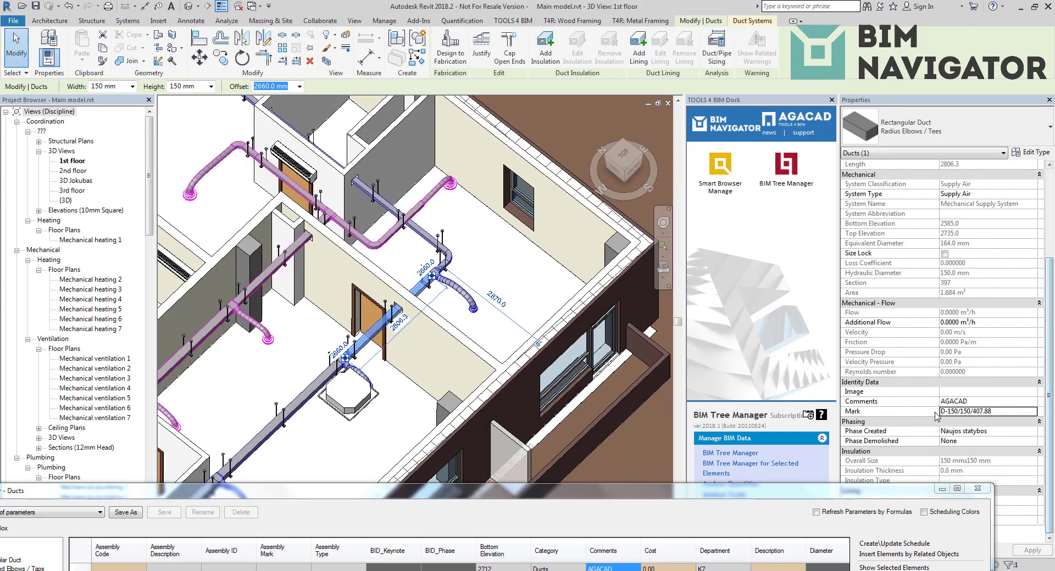
left_click(920, 404)
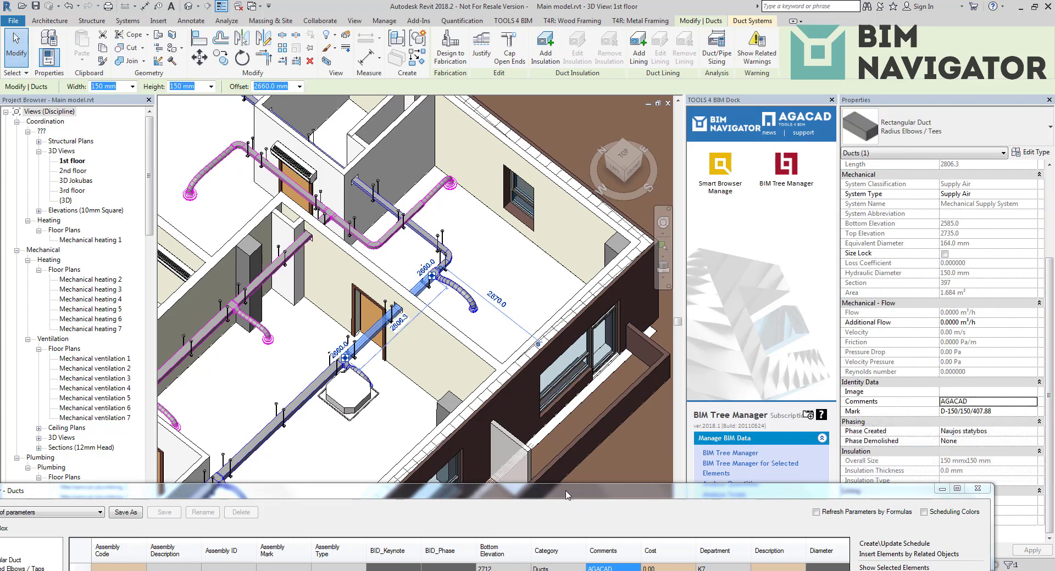
left_click_drag(558, 95, 572, 4)
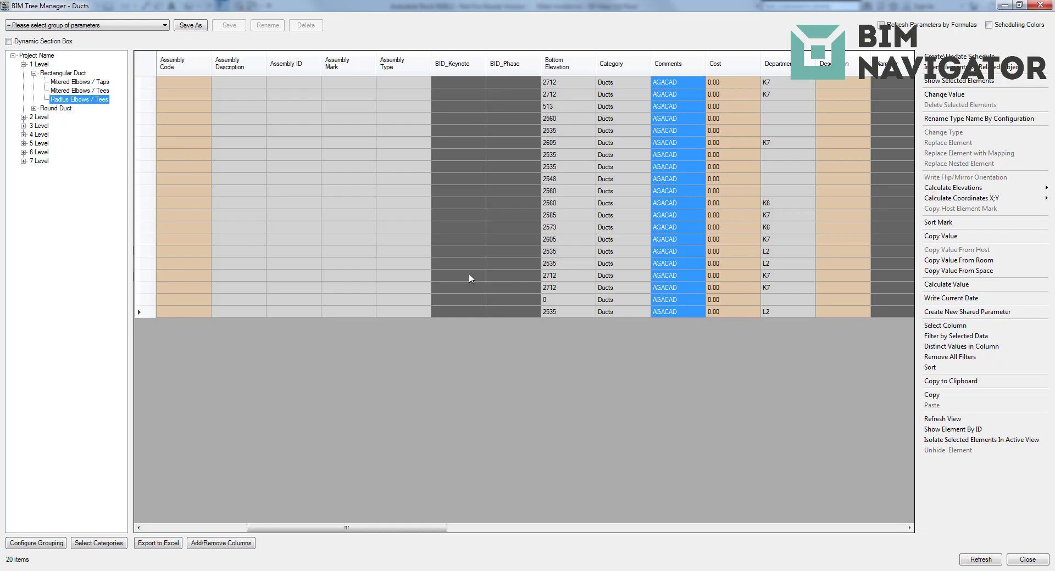
left_click_drag(388, 530, 220, 479)
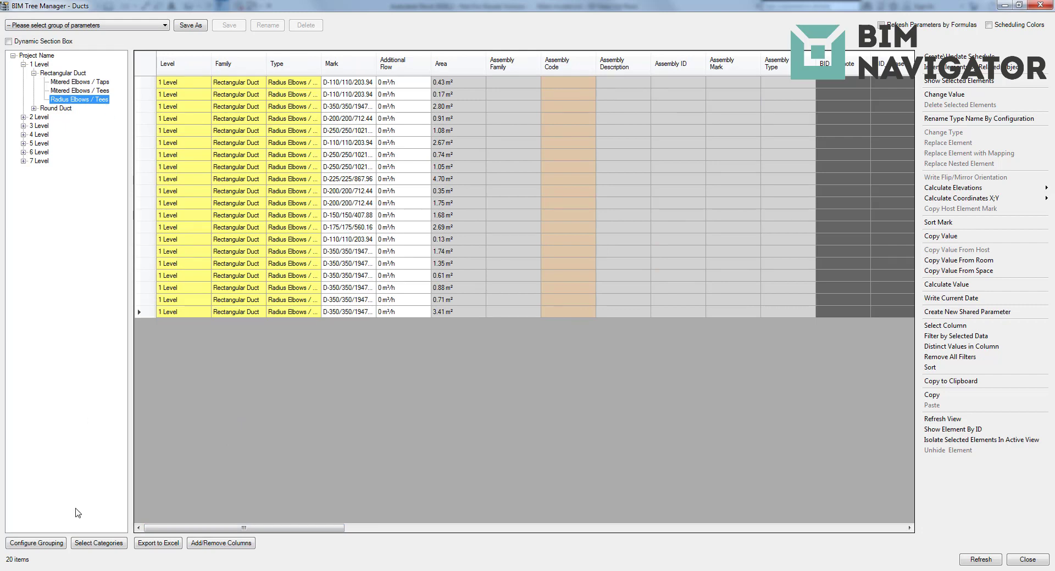
Step: Switch the reviewed model category from Ducts to Mechanical Equipment
left_click(99, 544)
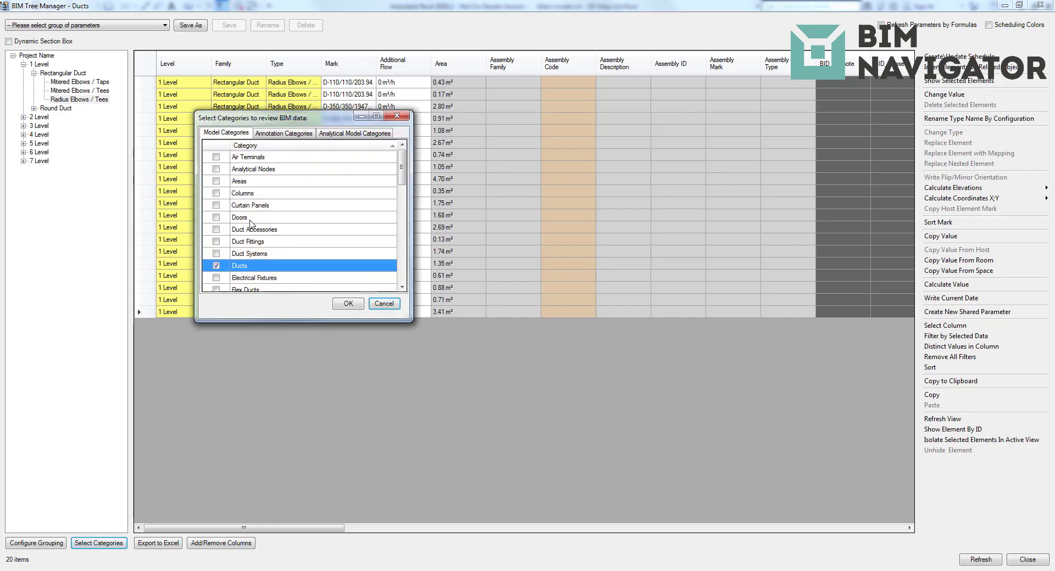
left_click(216, 267)
left_click_drag(402, 178, 402, 208)
left_click(216, 278)
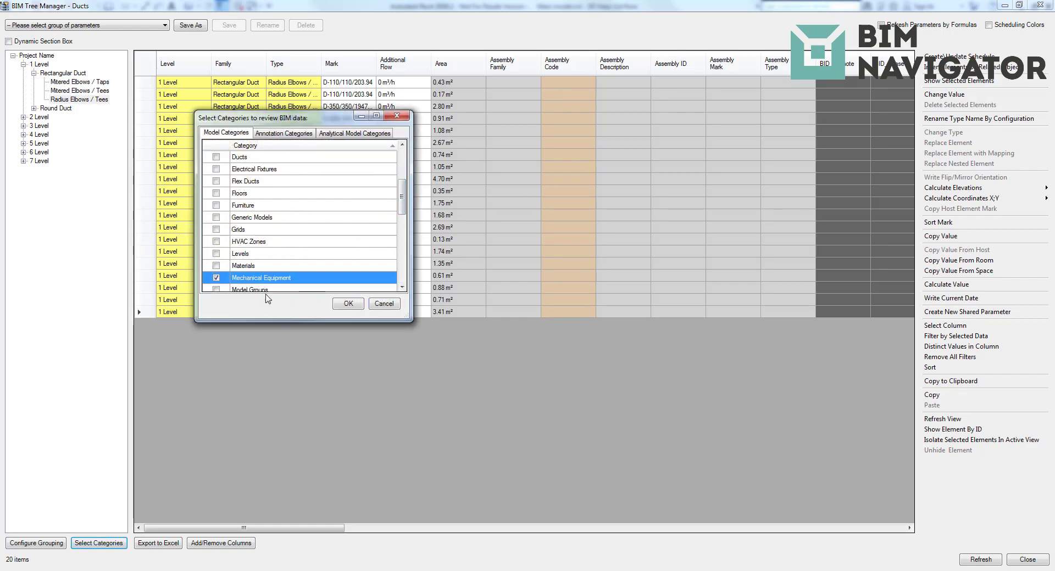
left_click(346, 305)
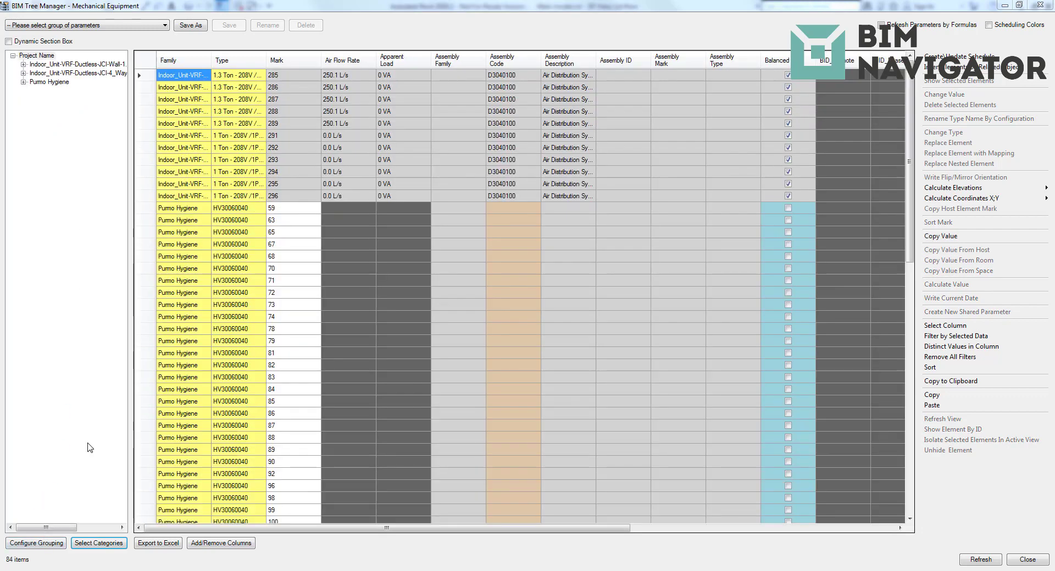
Step: List the JCI wall-mounted VRF indoor units and examine the properties of a four-way cassette in the linked HVAC model
left_click(104, 65)
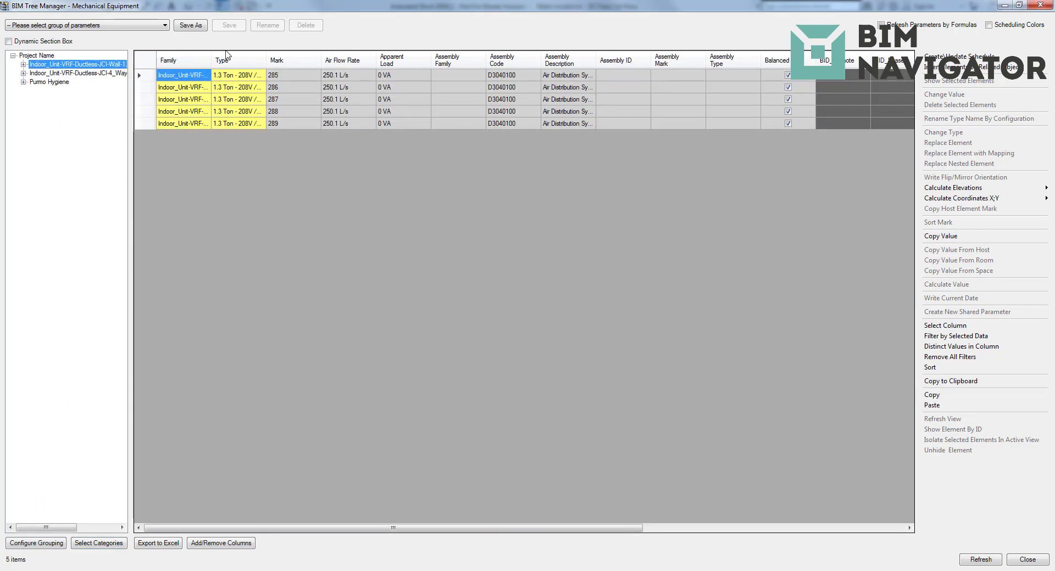
double_click(290, 10)
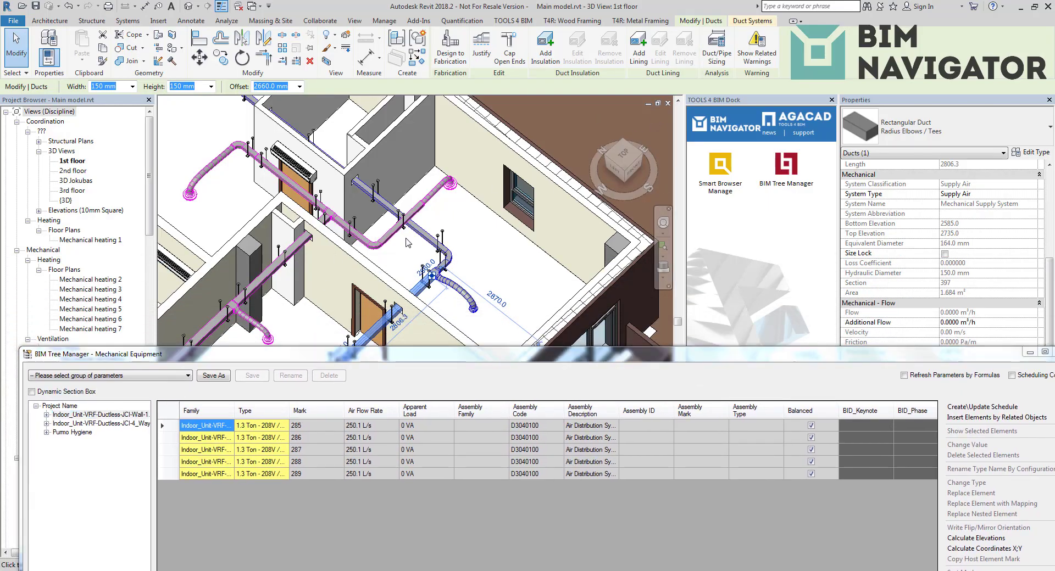
scroll(368, 265, "up", 3)
middle_click_drag(350, 342, 415, 233)
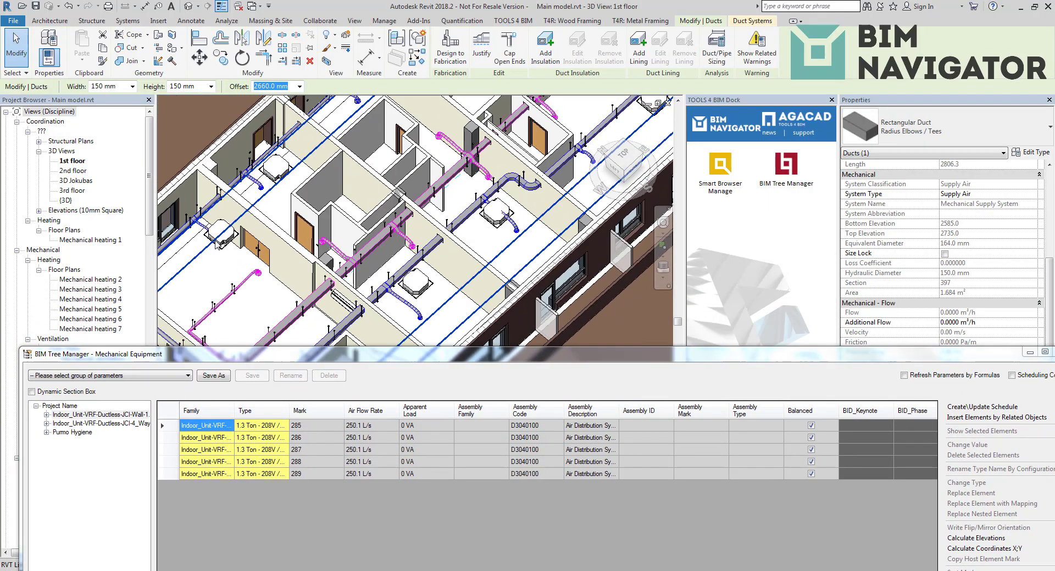
left_click(223, 245)
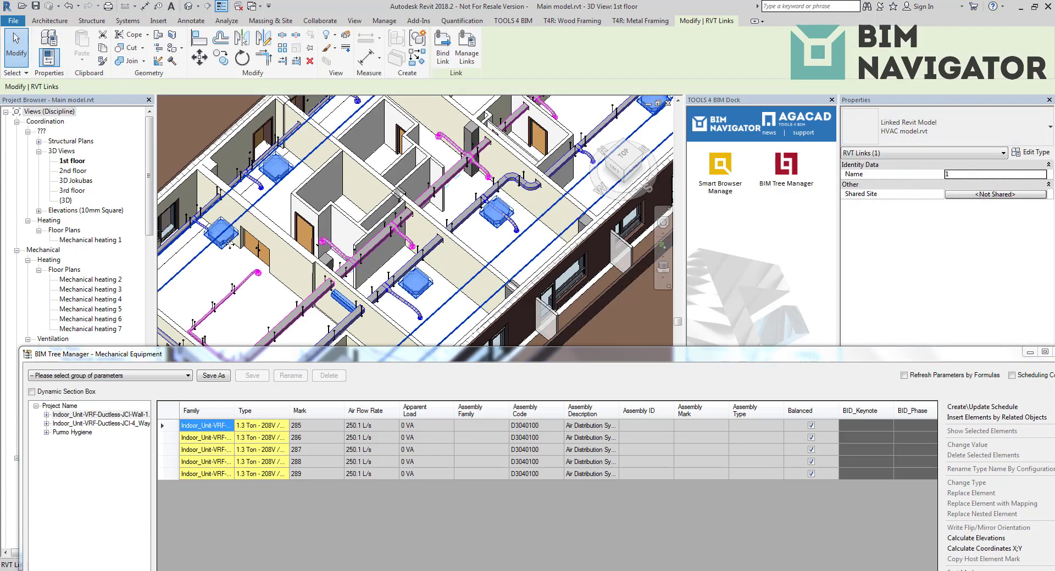
left_click(230, 246)
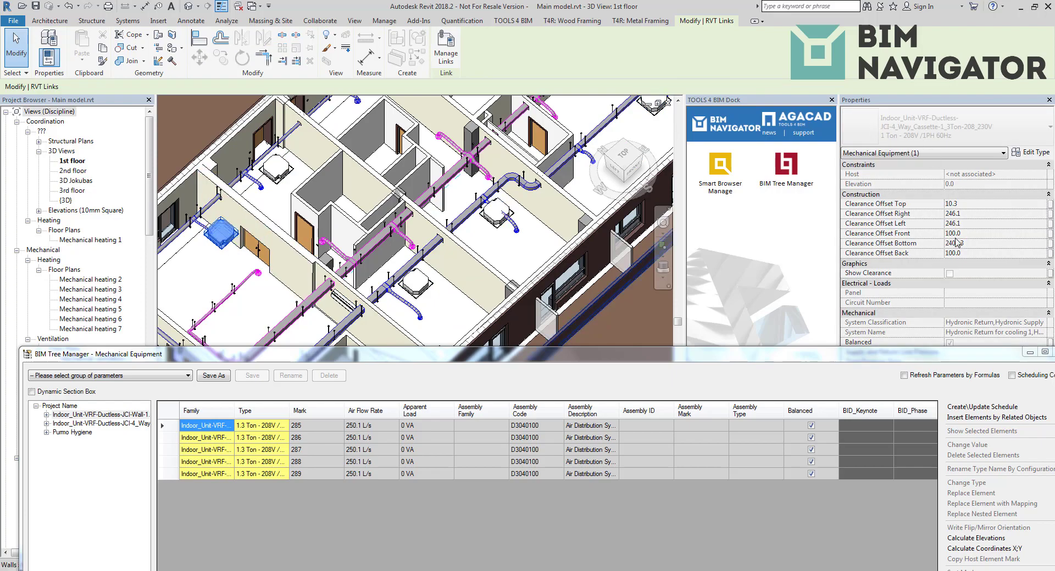
left_click_drag(935, 359, 875, 3)
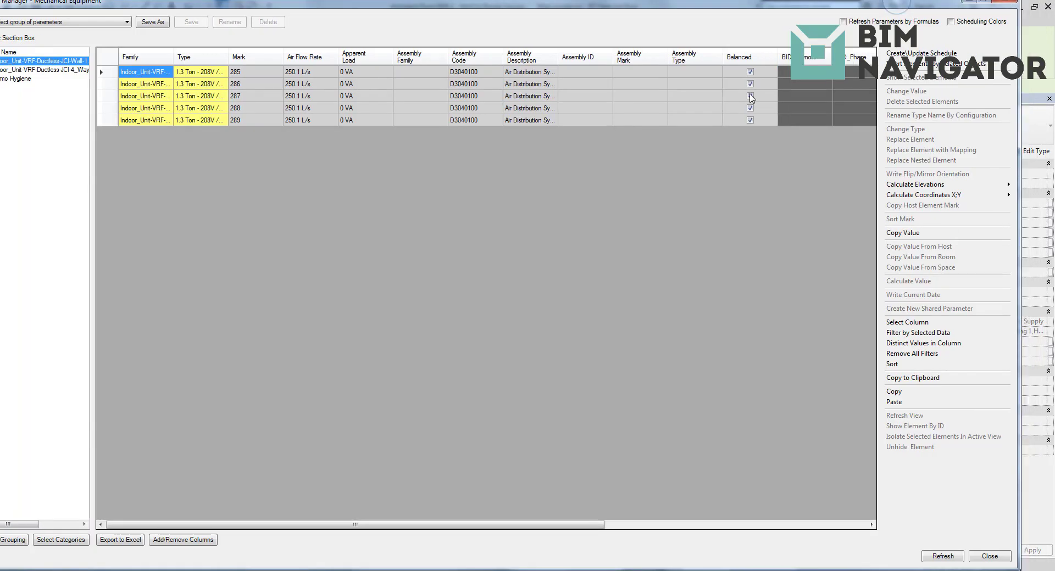
Step: Review the Apparent Load, Assembly Family and Assembly Code cells of the listed wall-mounted indoor units
left_click_drag(374, 76, 613, 101)
left_click(281, 78)
left_click(341, 79)
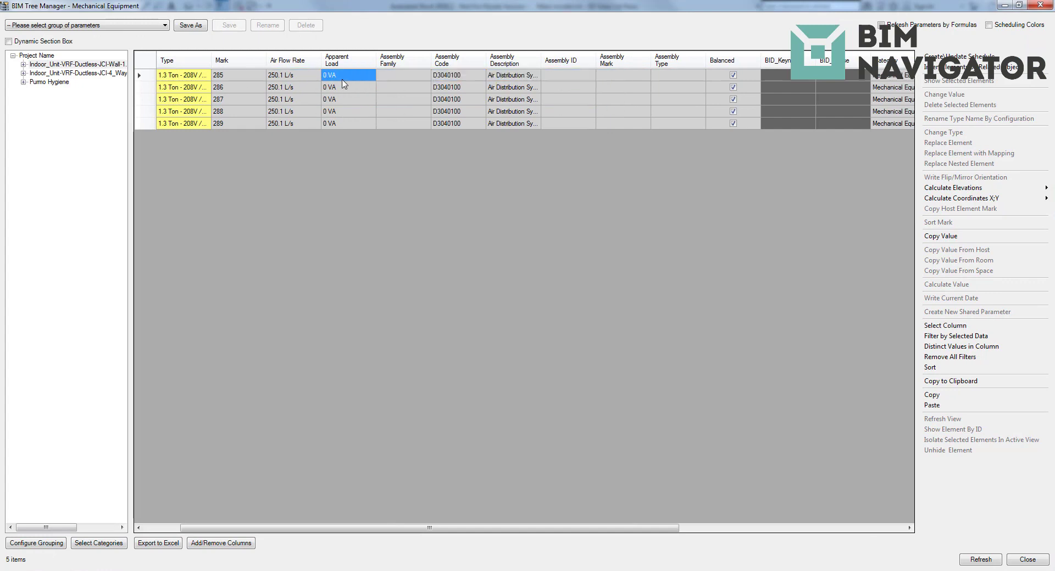
left_click(353, 87)
left_click(400, 80)
left_click(415, 89)
left_click(460, 77)
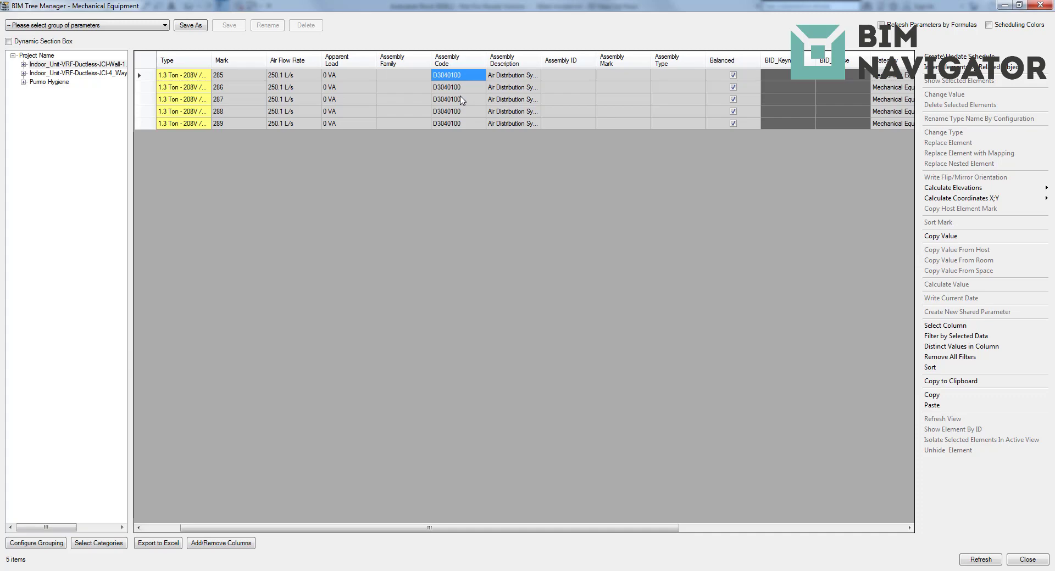
Step: List the Purmo Hygiene elements and review their Mark cells, then list the JCI wall-mounted indoor units again
left_click(46, 83)
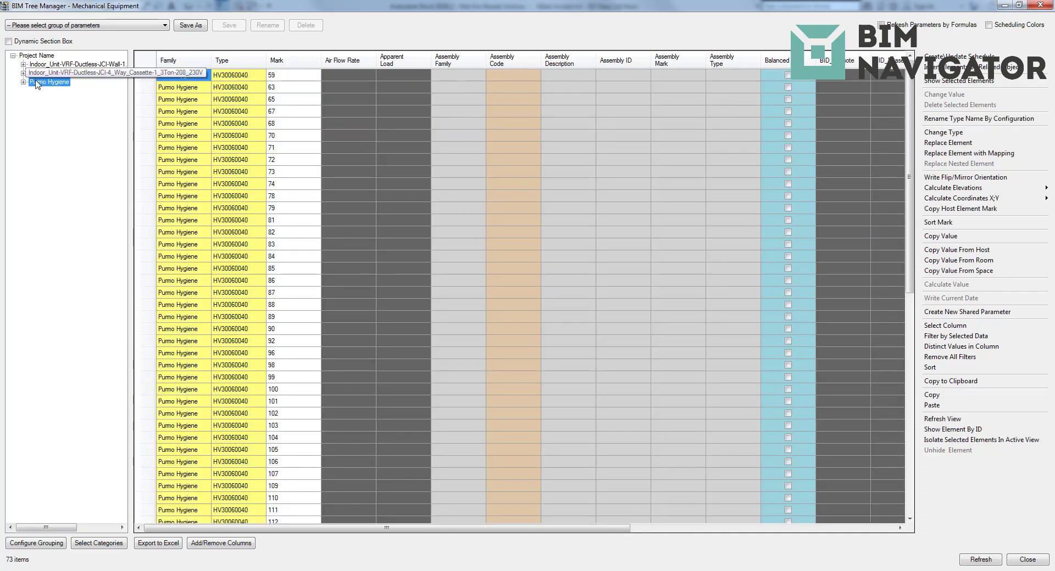
mouse_move(314, 531)
left_mouse_down()
mouse_move(580, 530)
mouse_move(314, 530)
left_mouse_up()
left_click_drag(294, 99, 296, 268)
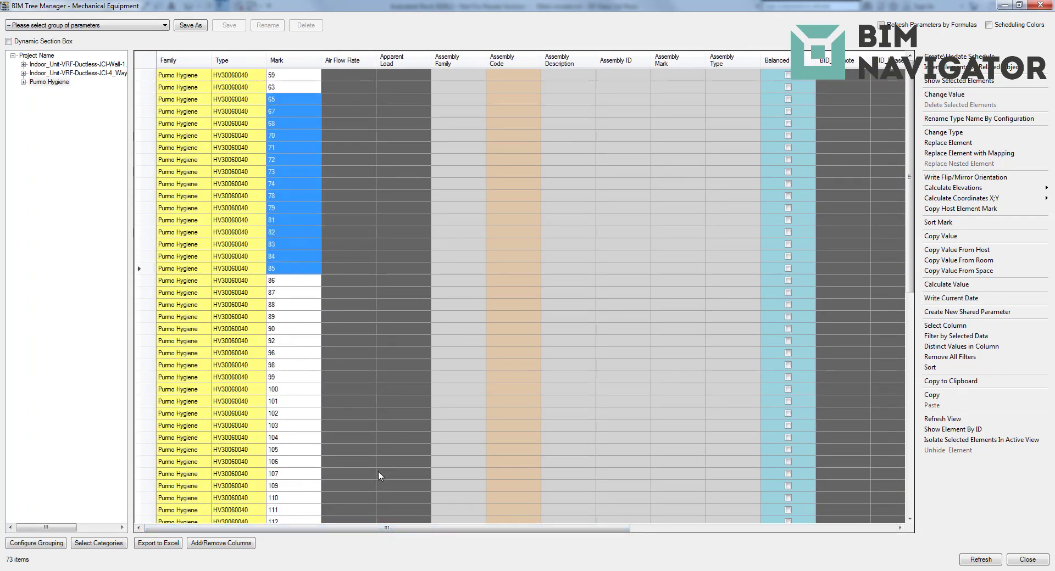
left_click_drag(302, 91, 303, 303)
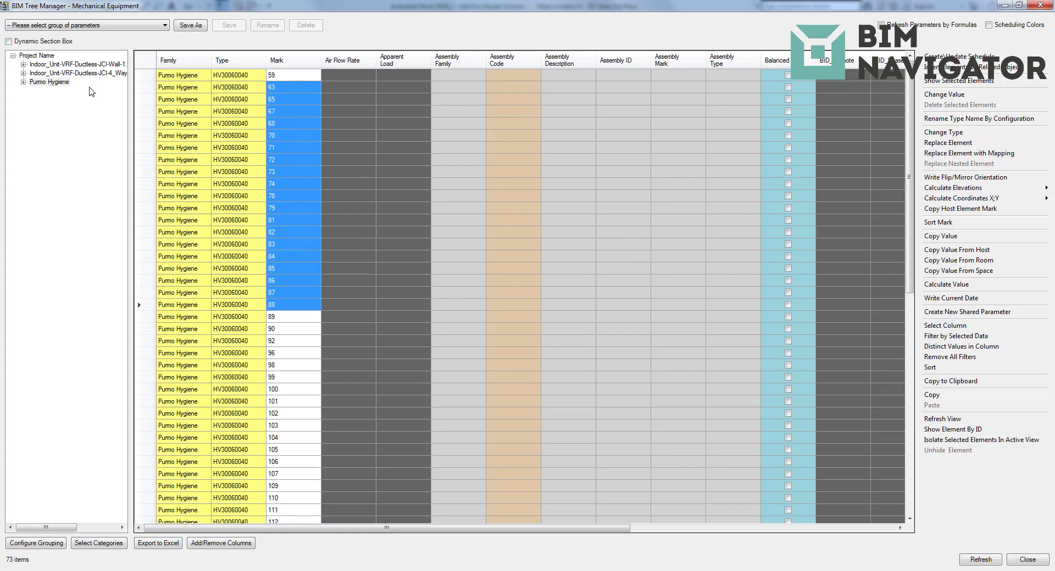
left_click(77, 64)
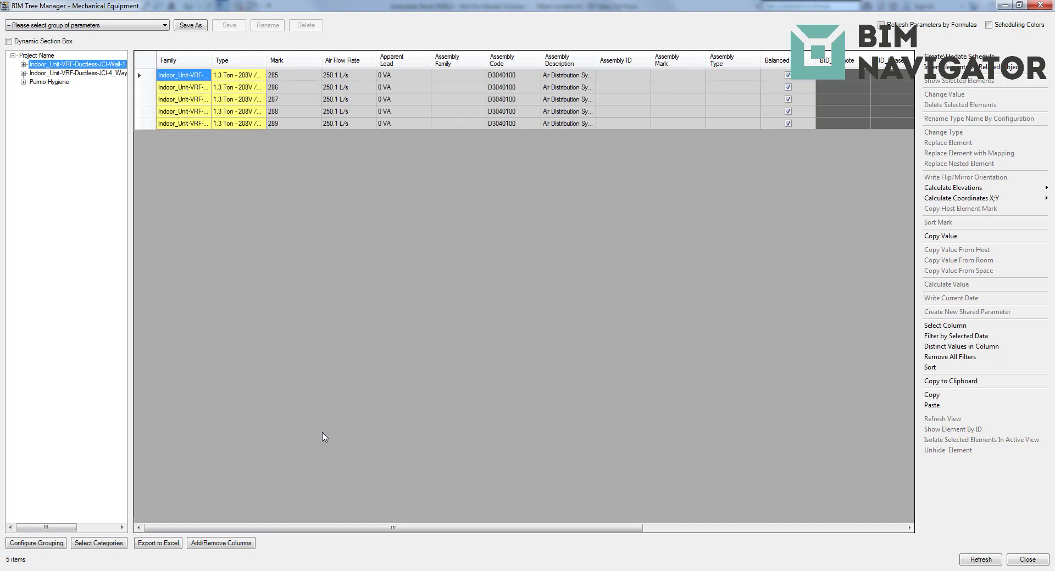
Step: Replace Mechanical Equipment with Air Terminals, Electrical Fixtures, Doors and Windows as the model categories under review
left_click(98, 544)
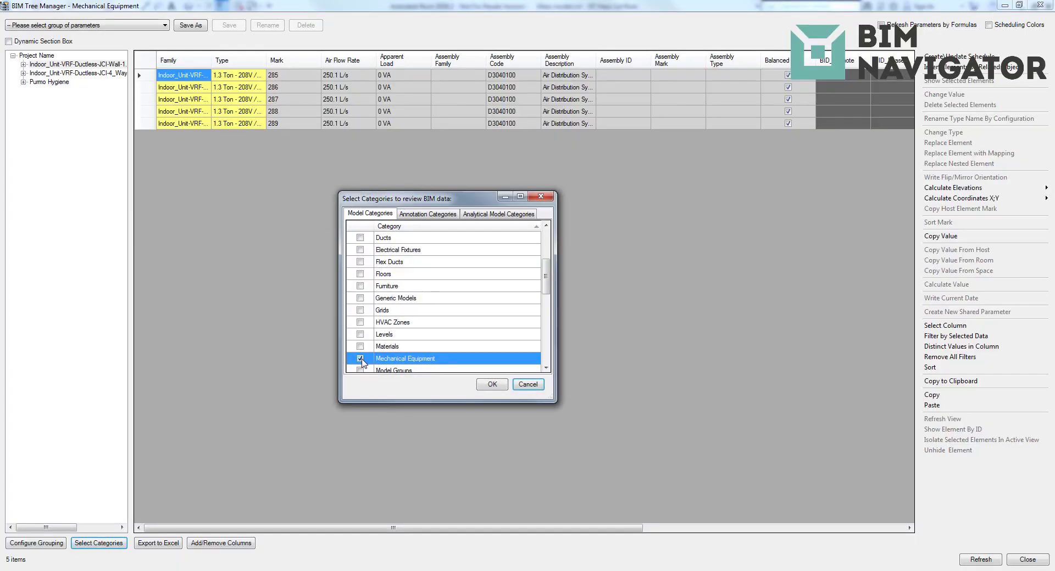
left_click(360, 360)
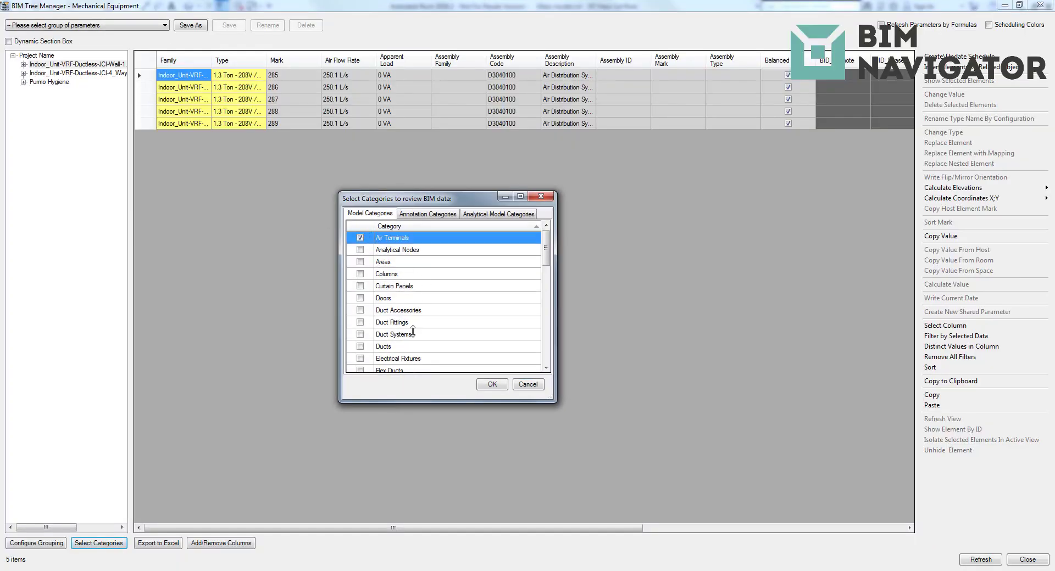
left_click(386, 362)
scroll(447, 341, "down", 6)
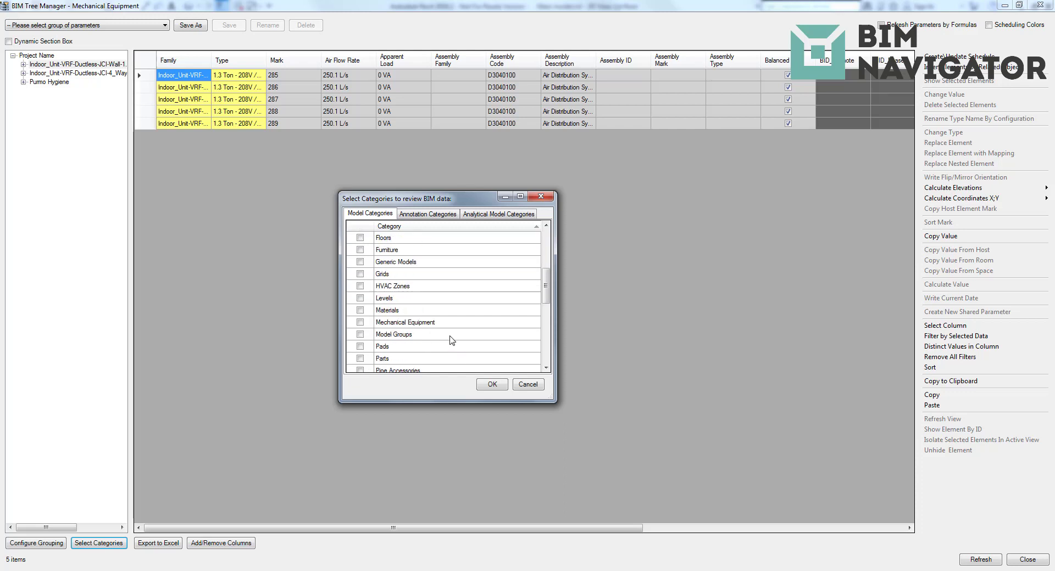
scroll(437, 338, "down", 2)
key("d")
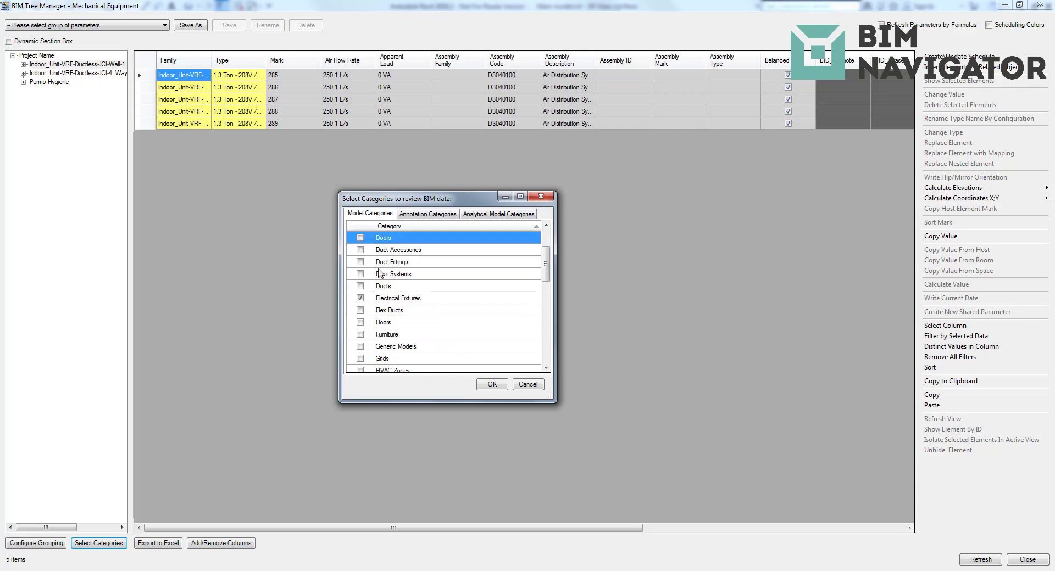
key("w")
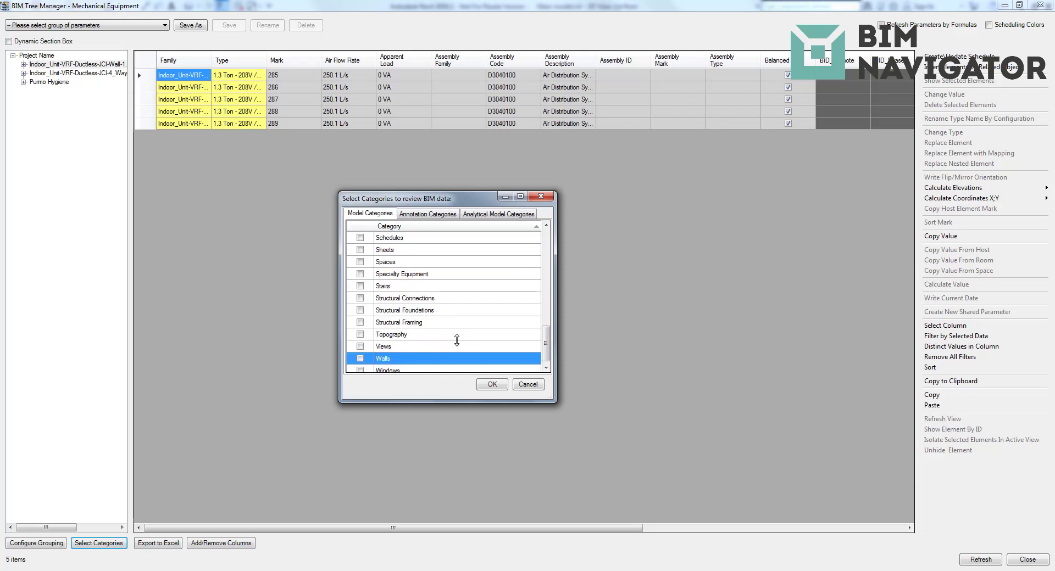
left_click(361, 371)
left_click(492, 384)
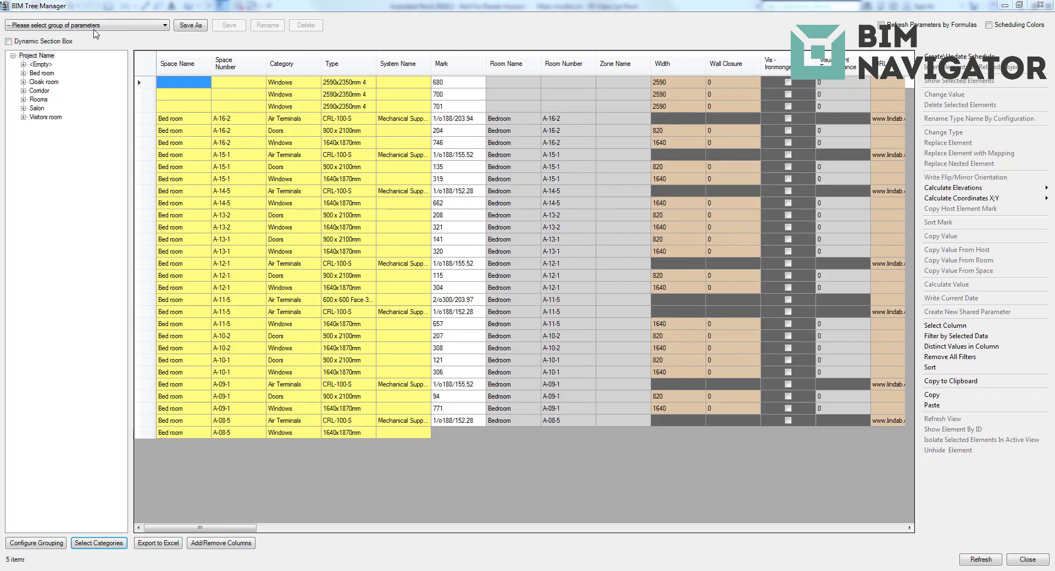
left_click(103, 26)
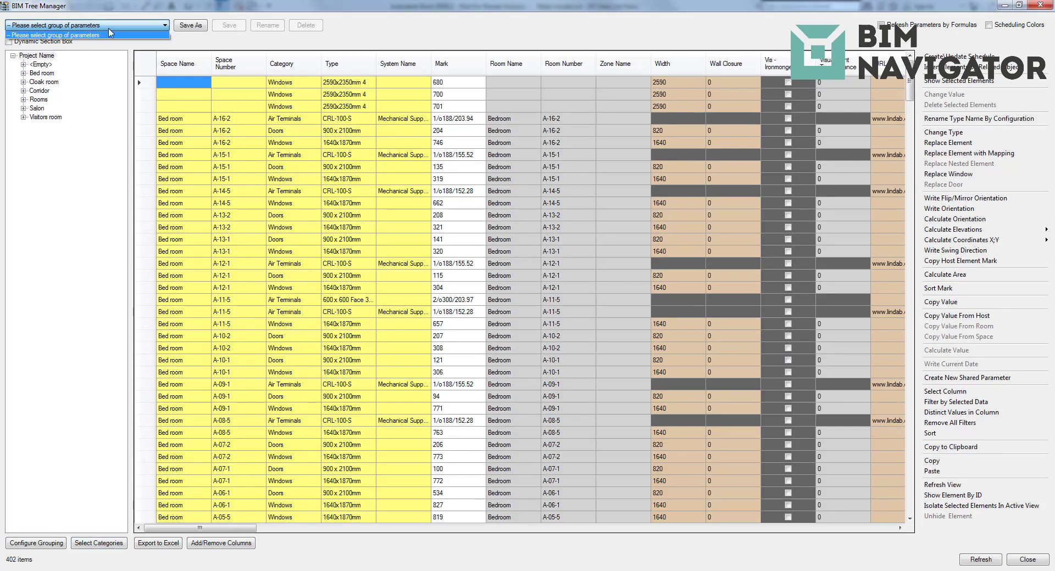
left_click(20, 24)
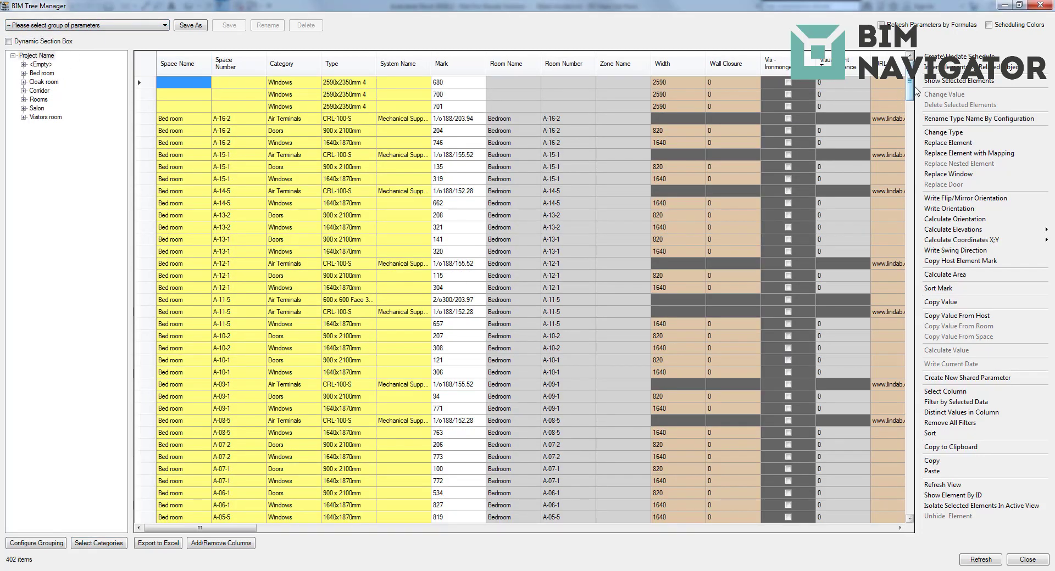
mouse_move(908, 91)
left_mouse_down()
mouse_move(915, 499)
mouse_move(910, 82)
left_mouse_up()
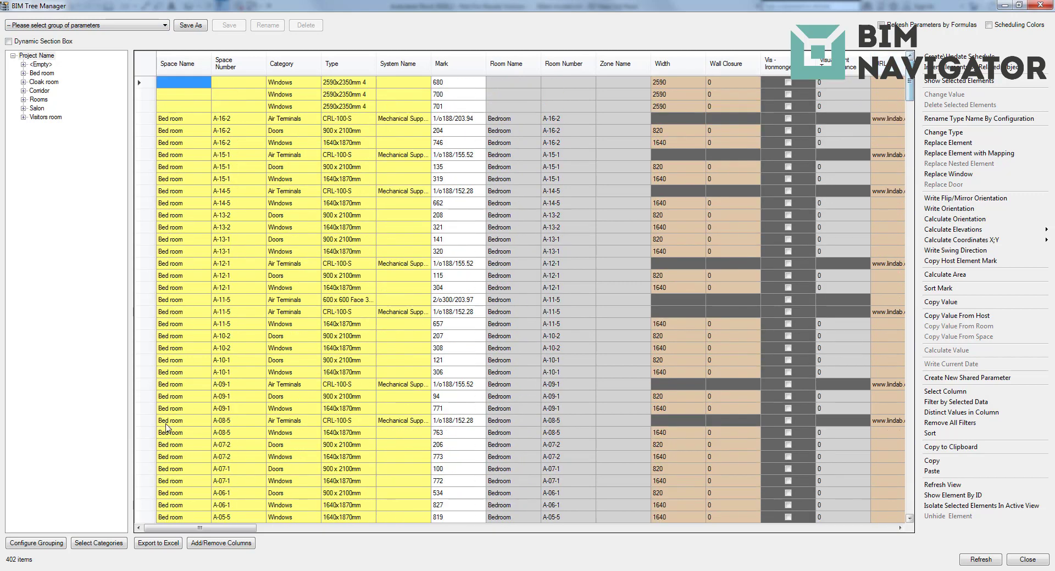
Step: Review the Space Name, Space Number, Category and System Name fields in the grouping configuration and accept it
left_click(33, 543)
left_click_drag(38, 297, 132, 72)
left_click(137, 129)
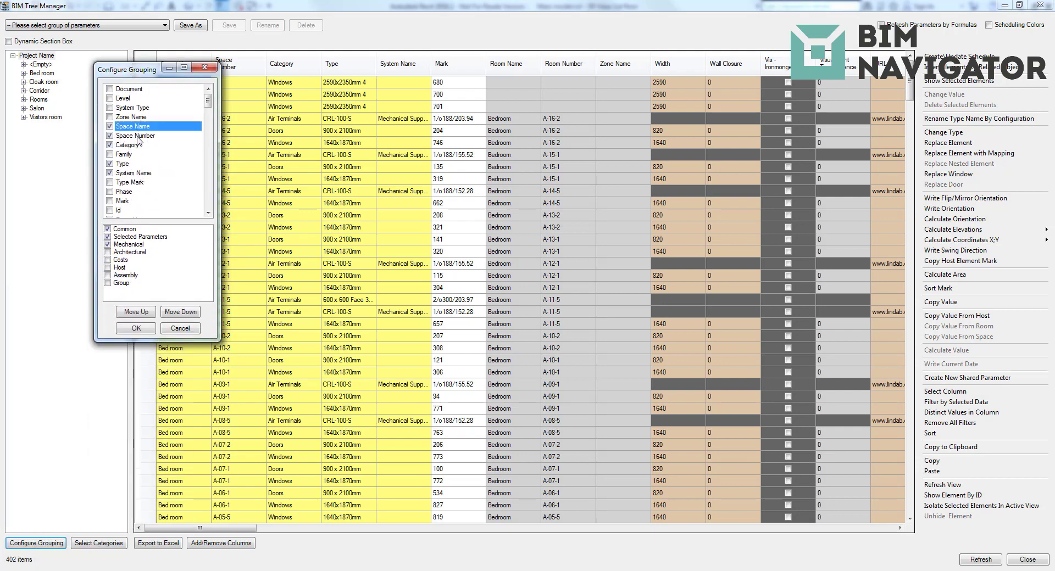
left_click(137, 136)
left_click(138, 146)
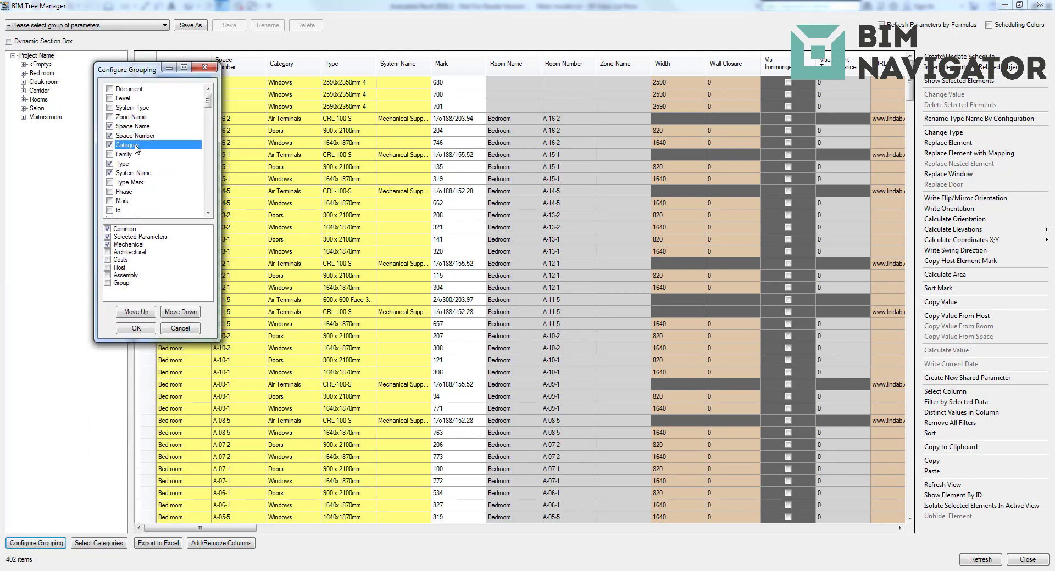
left_click(132, 173)
left_click(136, 328)
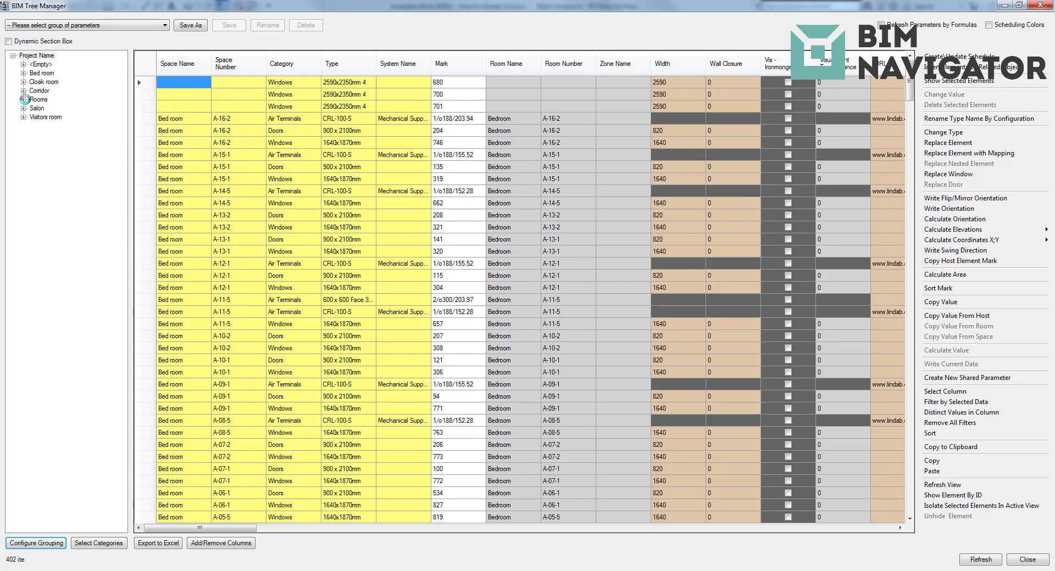
Step: List the elements of Corridor space A-L1-8 and review their Category cells
left_click(23, 91)
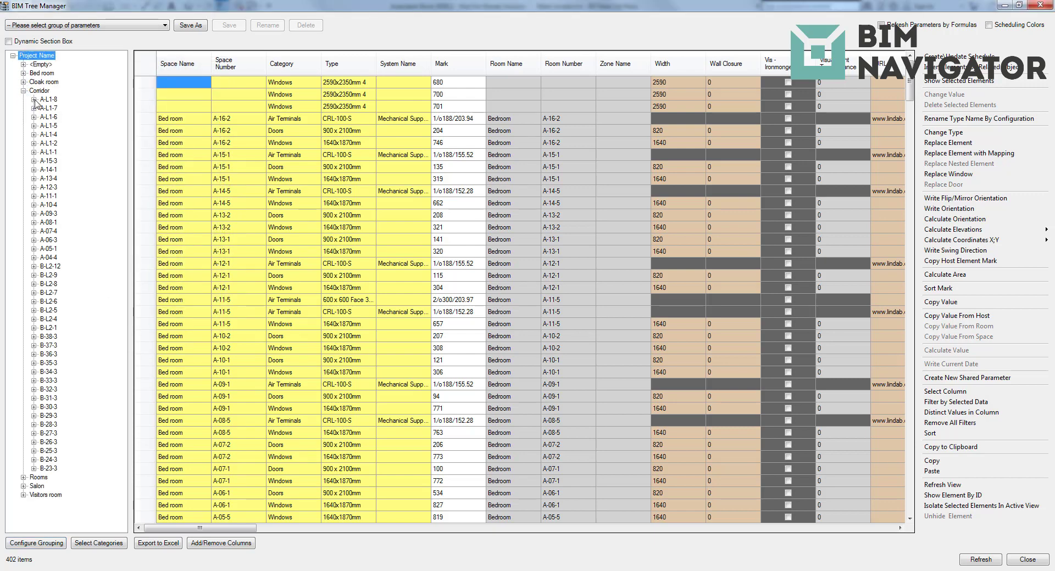
left_click(38, 100)
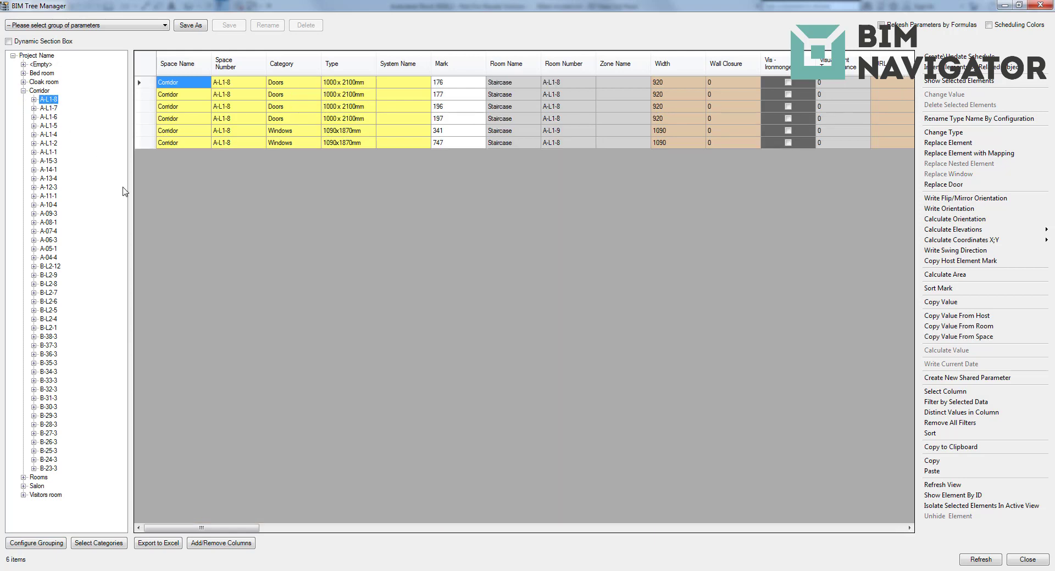
left_click(298, 84)
left_click(295, 95)
left_click(292, 107)
left_click(290, 121)
left_click(290, 134)
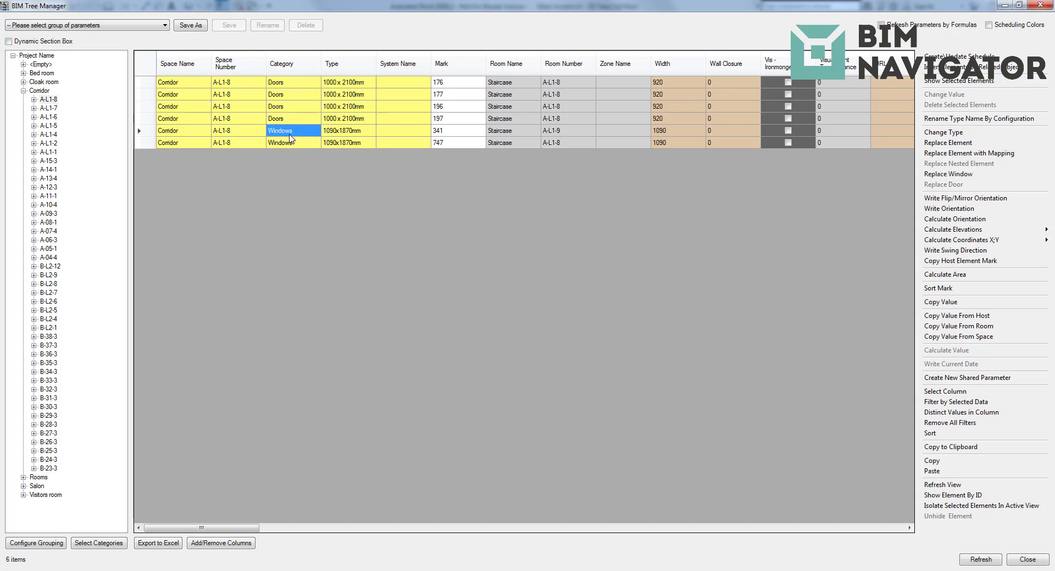
left_click(291, 142)
left_click(310, 84)
left_click(305, 144, "shift")
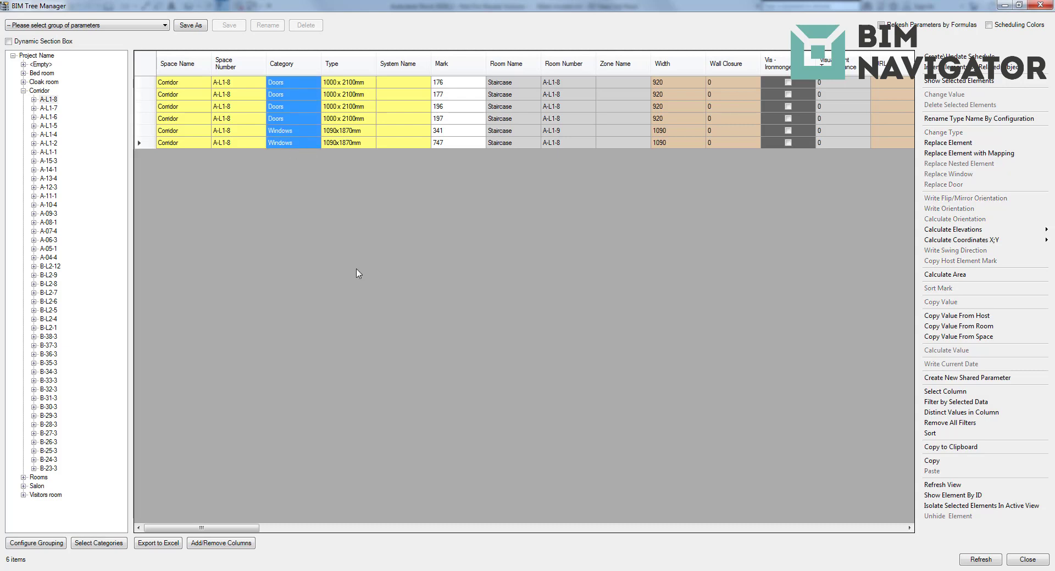
Step: Browse the door and window groups of Corridor spaces A-L1-8 and A-L1-4, then list all Corridor elements
left_click(34, 100)
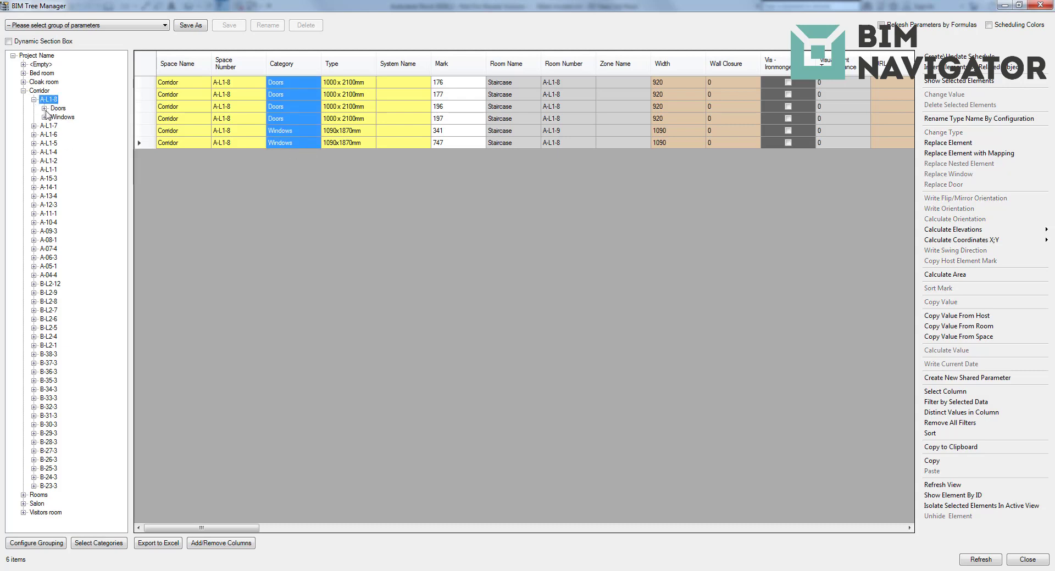
left_click(55, 109)
left_click(33, 153)
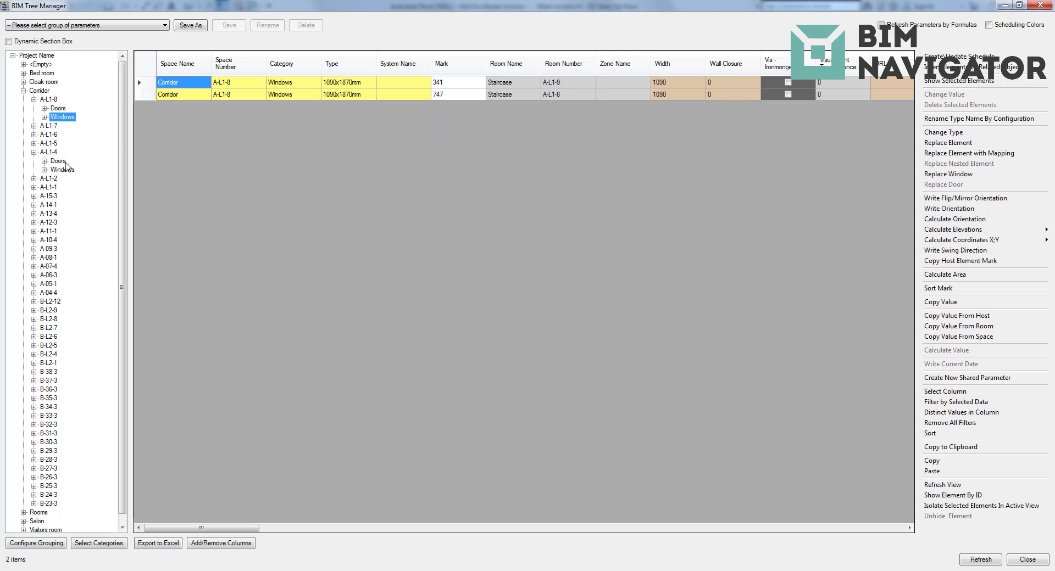
left_click(23, 90)
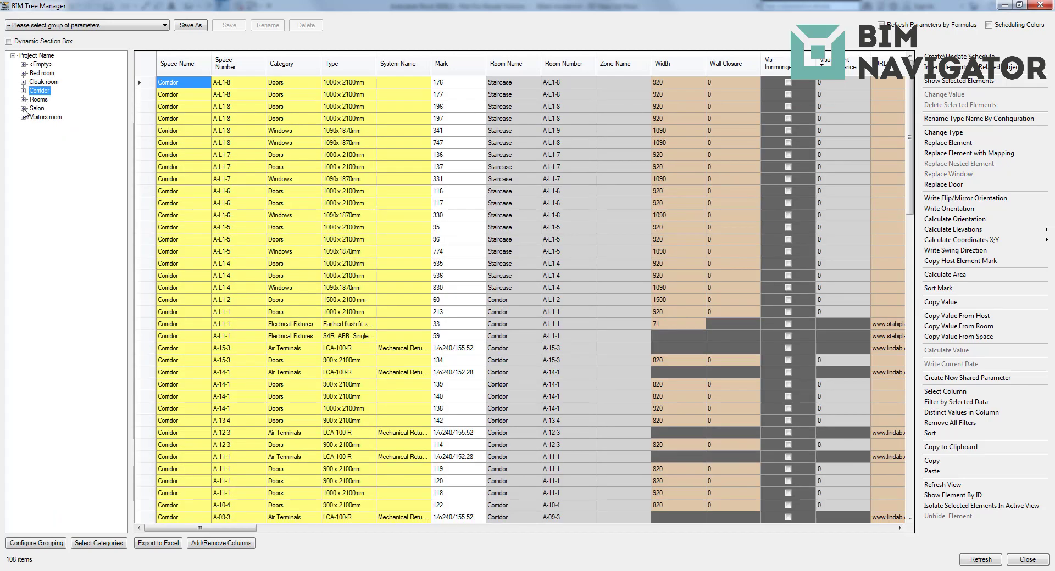
Step: List the elements of Salon space A-12-4 and review their categories
left_click(23, 108)
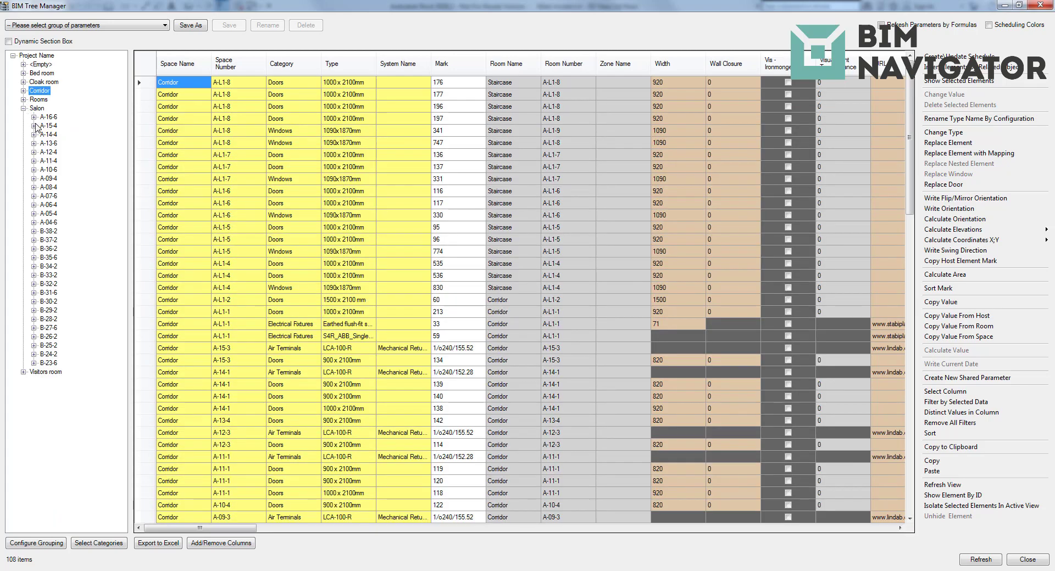
left_click(47, 152)
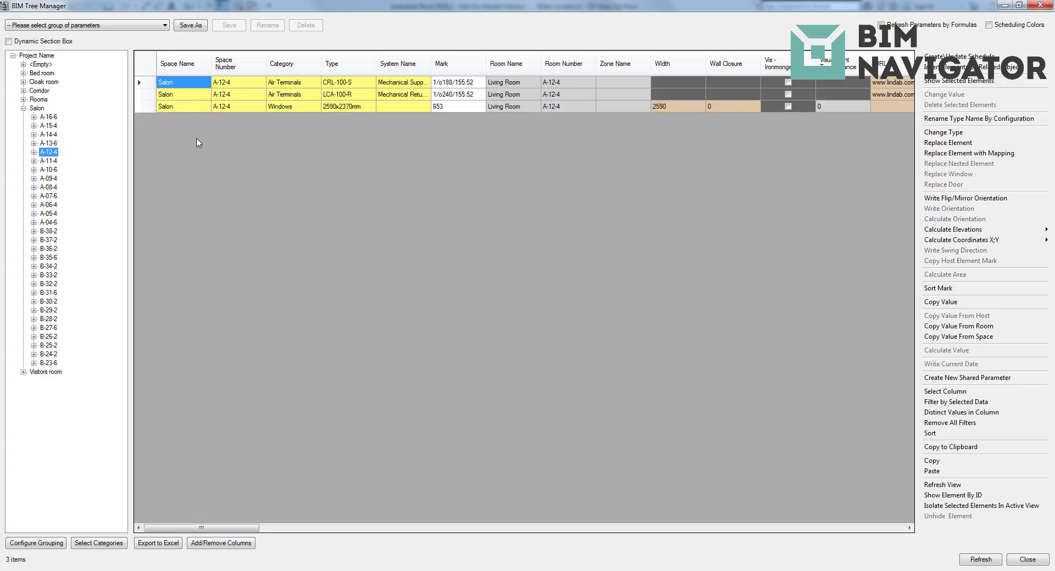
left_click(298, 83)
left_click(300, 95)
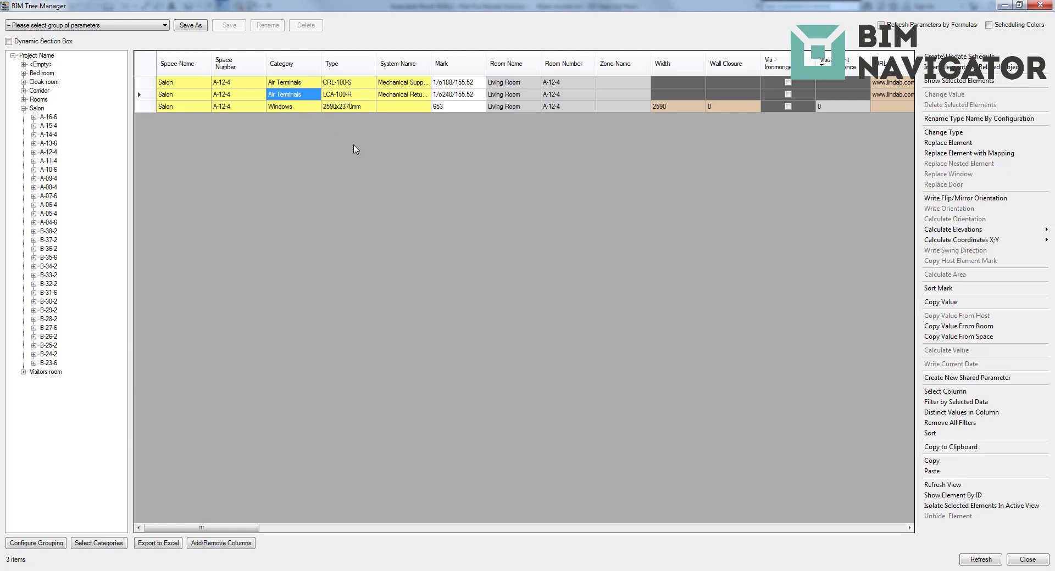
key("Down")
Step: Widen the System Name column and review the system names of the two air terminals in A-12-4
left_click_drag(431, 62, 484, 62)
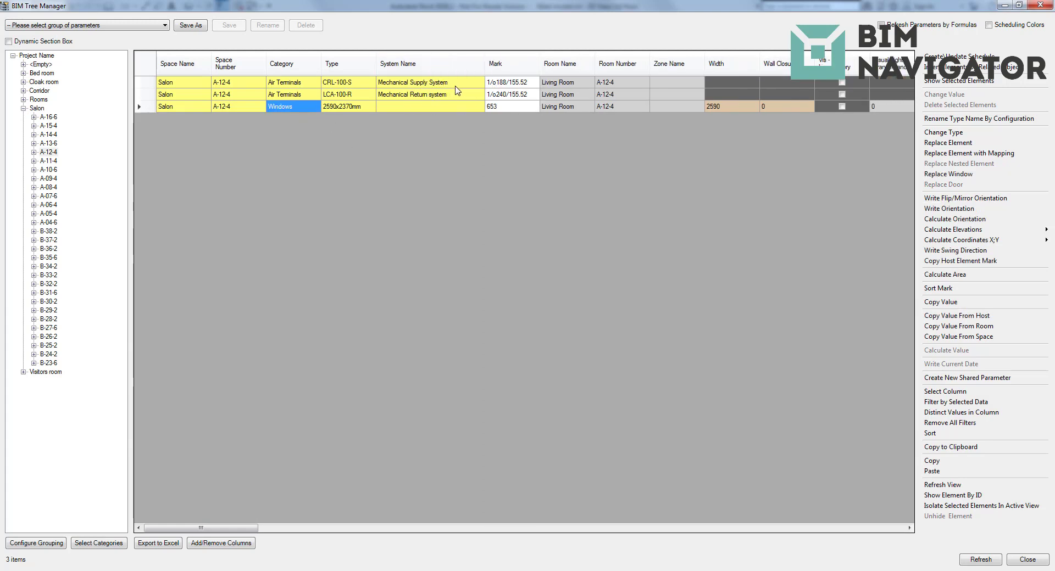
left_click(456, 86)
left_click(451, 97)
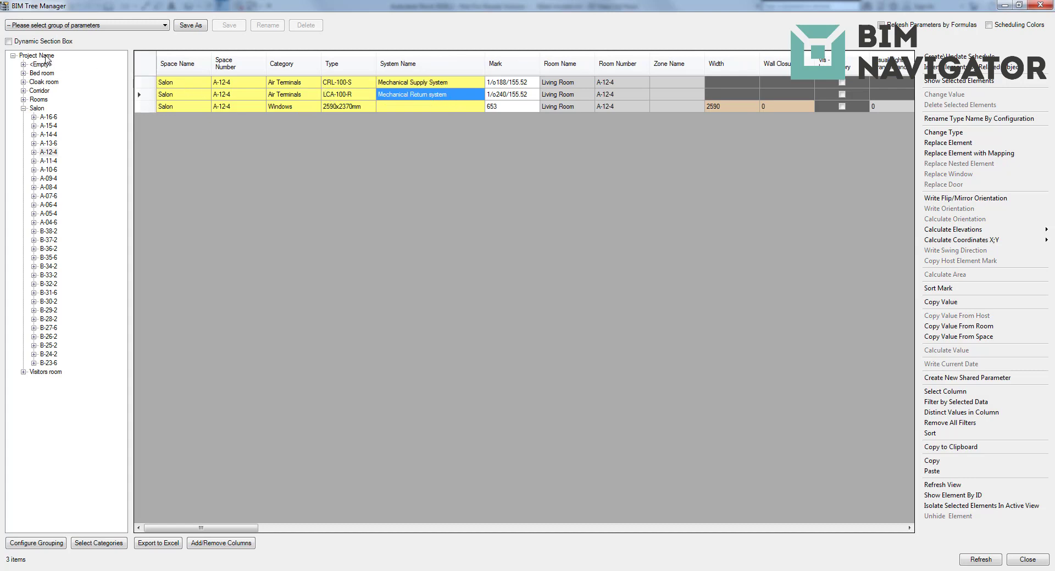
Step: Select the three windows that have no space name and examine their location in the 1st floor 3D view
left_click(23, 64)
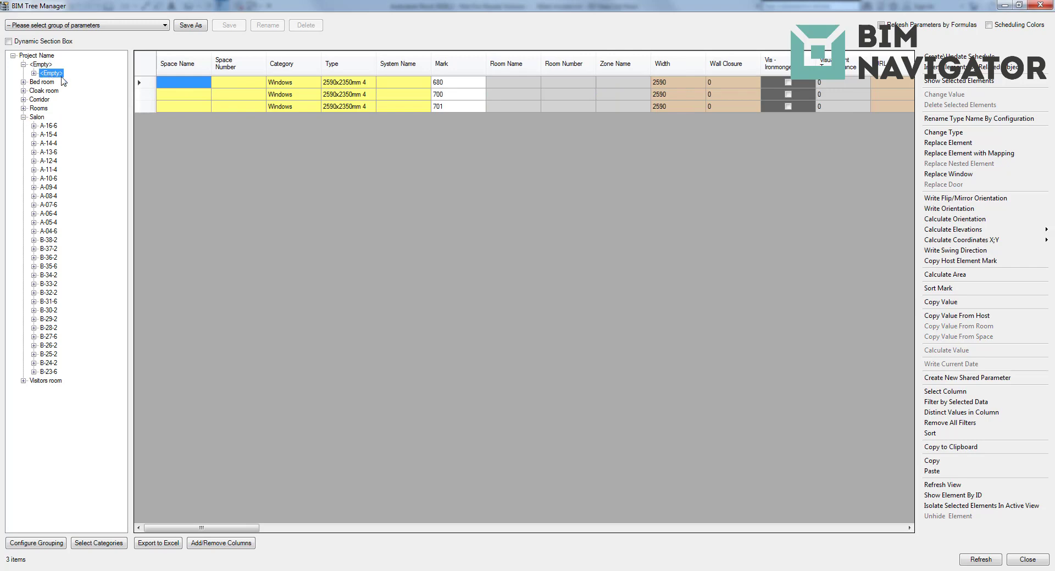
left_click_drag(171, 84, 173, 106)
left_click_drag(323, 5, 419, 414)
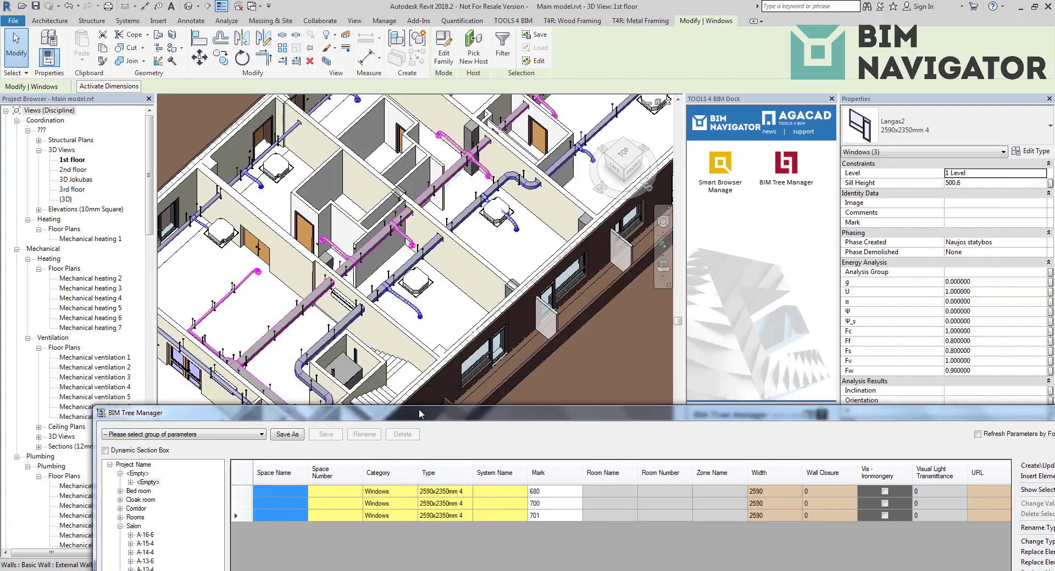
scroll(420, 261, "down", 3)
middle_click_drag(420, 261, 493, 207)
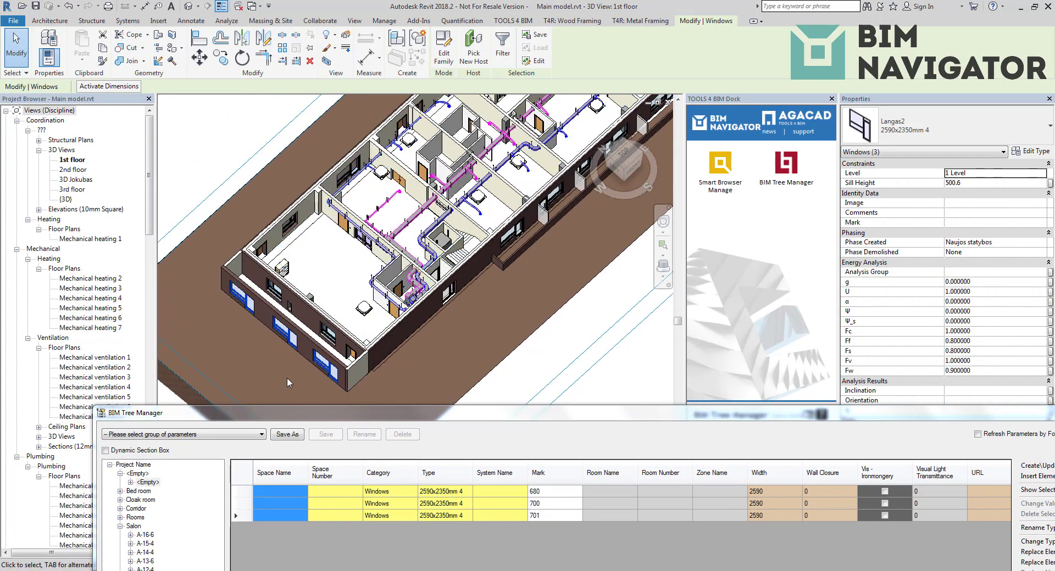
scroll(288, 383, "up", 3)
middle_click_drag(276, 252, 395, 262)
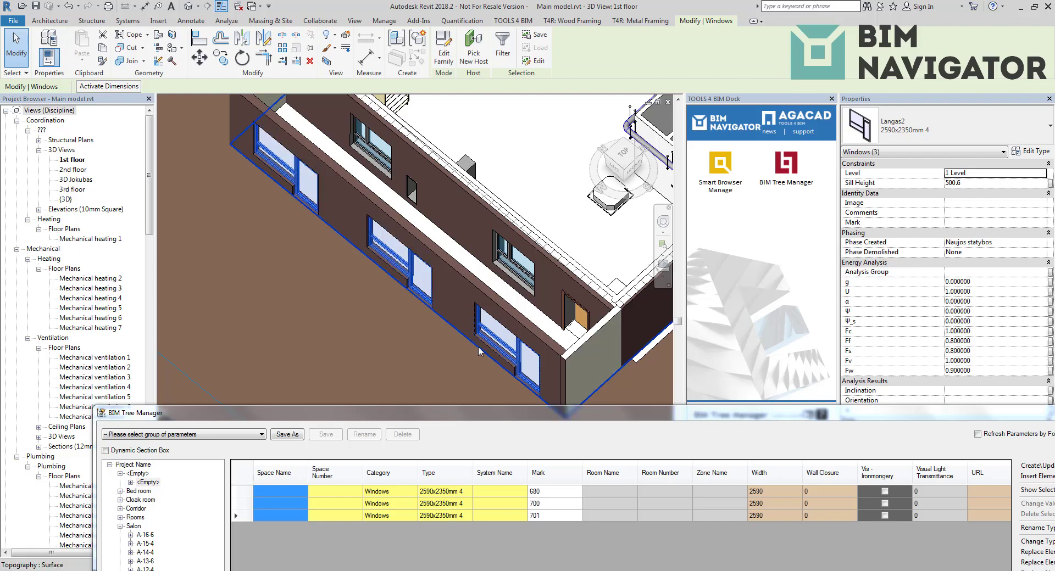
middle_click_drag(595, 335, 455, 281, "shift")
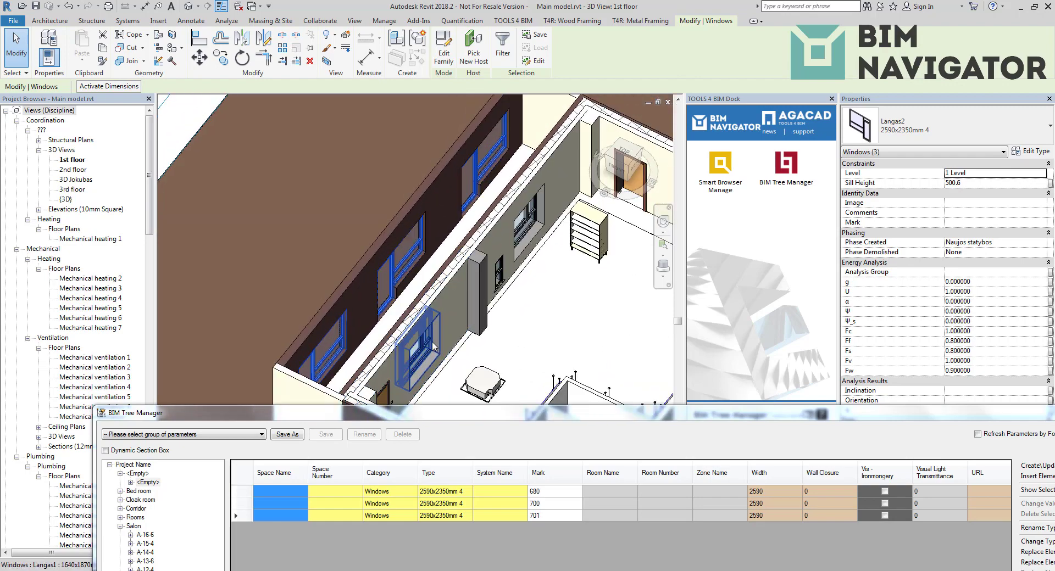
Step: Open the Mechanical heating 1 floor plan and examine the spaces next to the unassigned windows
double_click(91, 239)
scroll(356, 270, "down", 5)
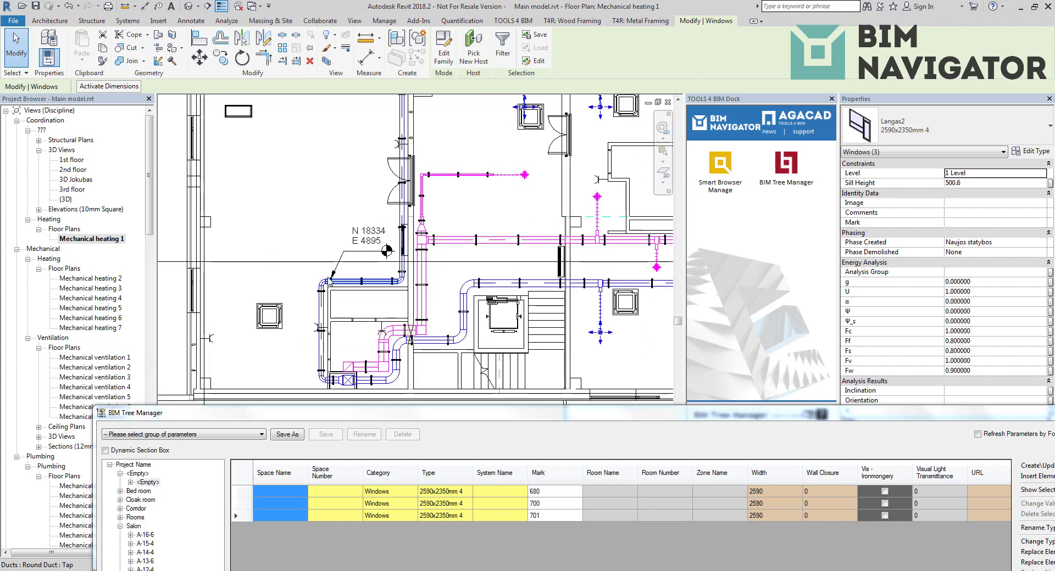
left_click_drag(359, 127, 414, 323)
scroll(401, 237, "up", 5)
scroll(376, 203, "down", 4)
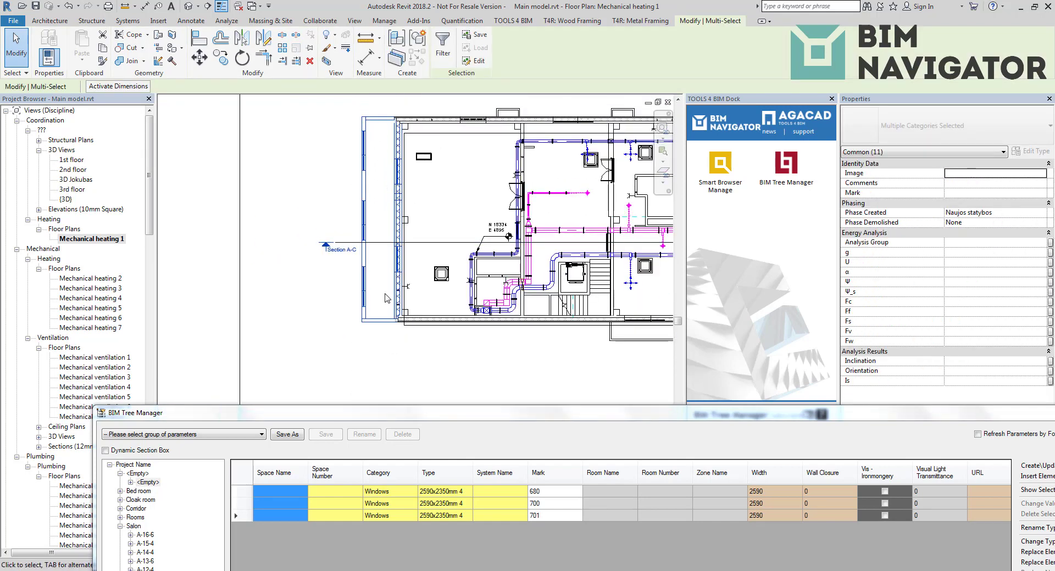
left_click_drag(389, 100, 536, 340)
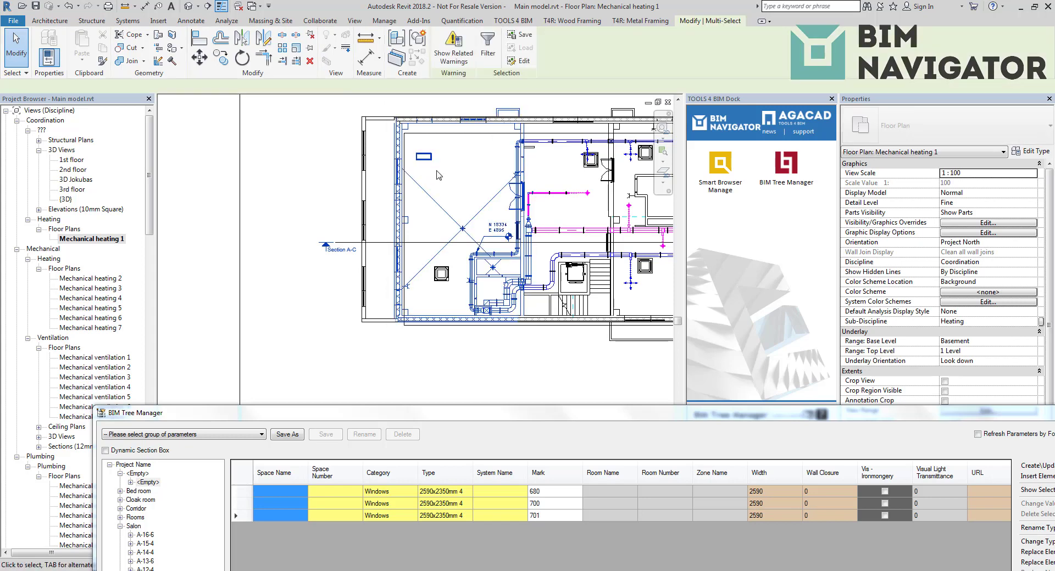
key("Escape")
Step: Export the data of all elements in the project to Excel and open the exported workbook full size
double_click(453, 421)
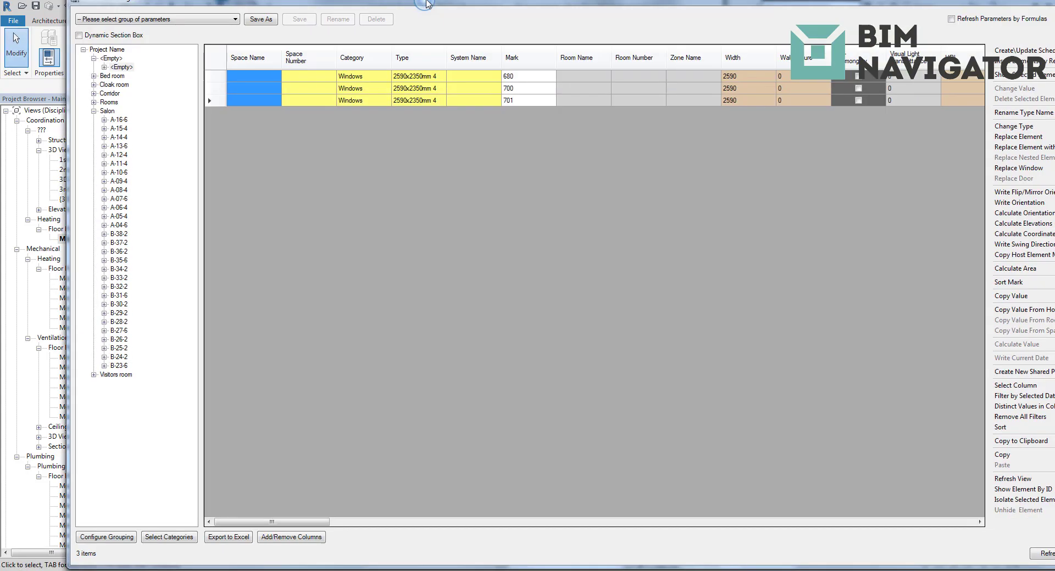
left_click(34, 56)
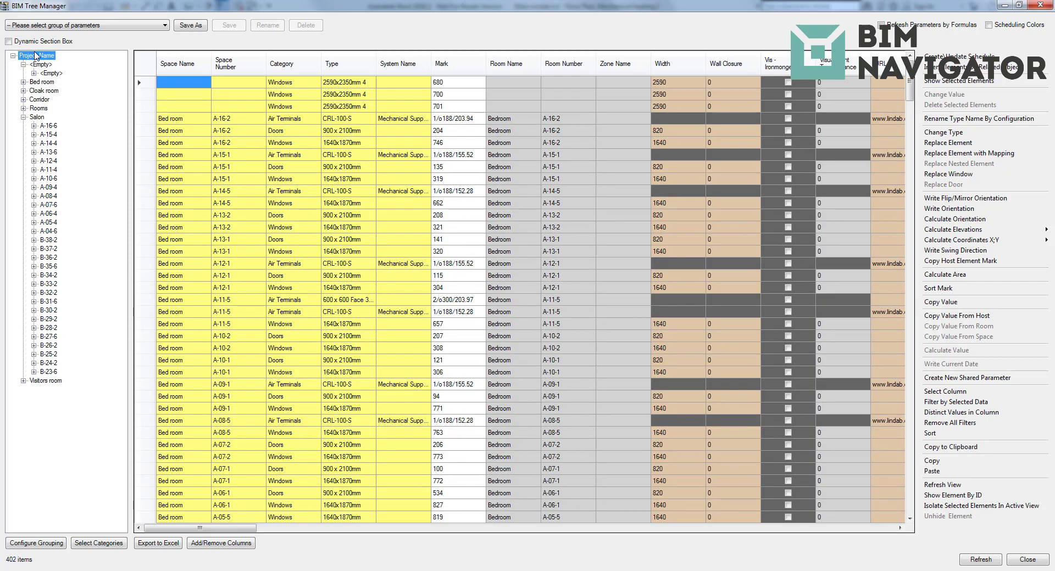
left_click(168, 543)
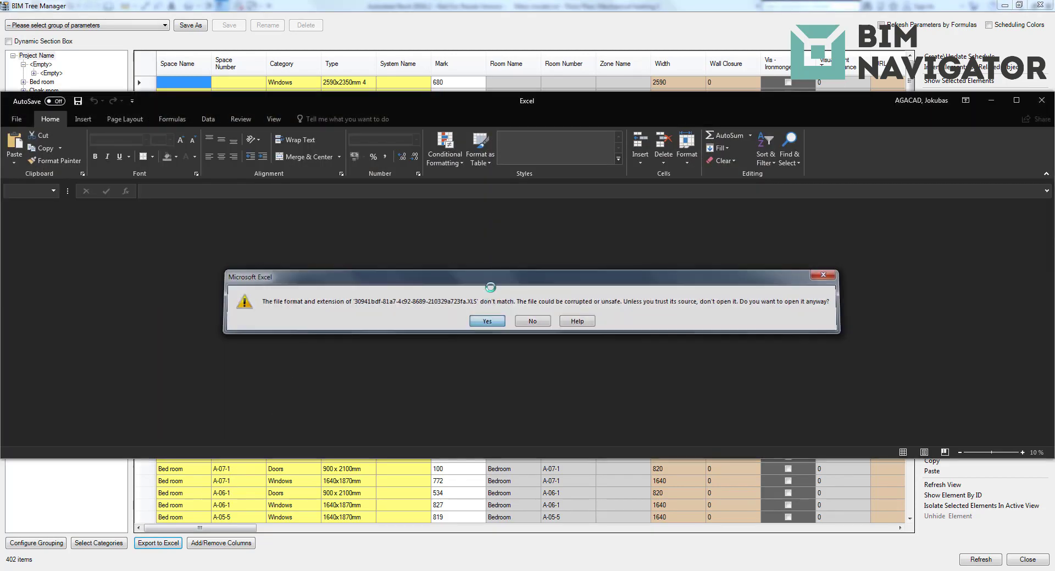
left_click(487, 322)
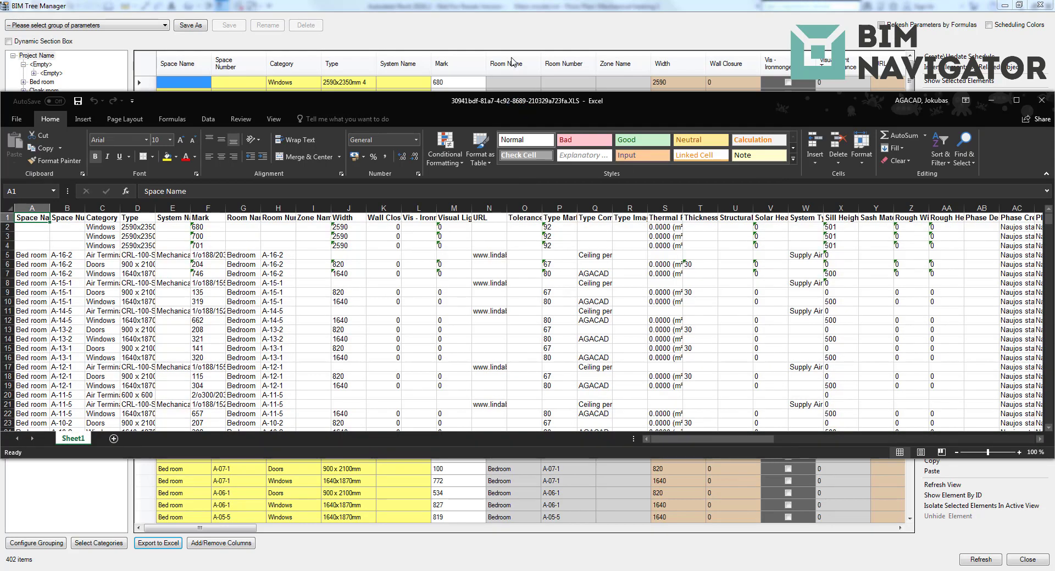
double_click(511, 101)
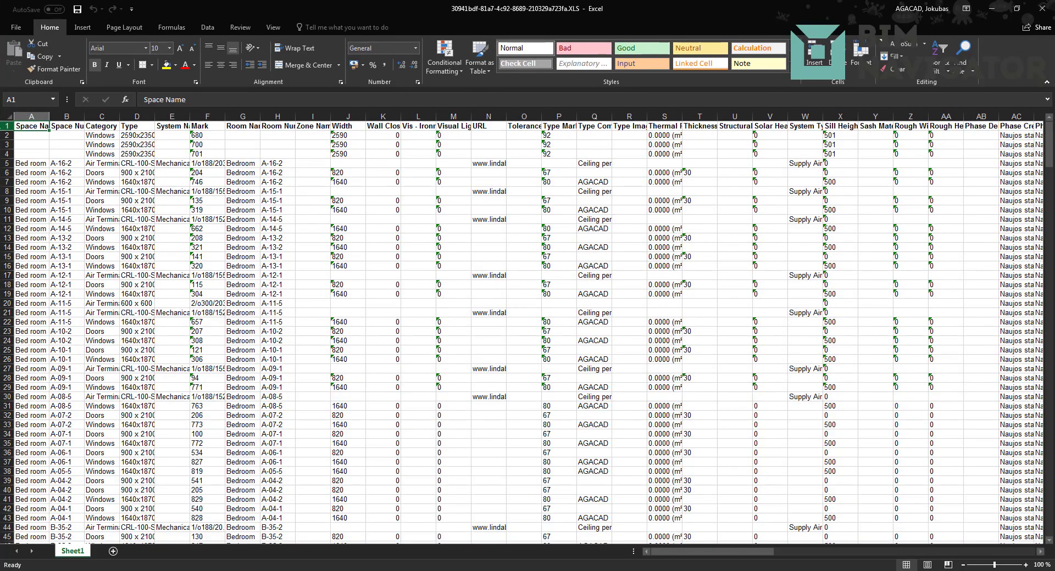
Step: Add filters to the header row of the exported Excel sheet
left_click(5, 126)
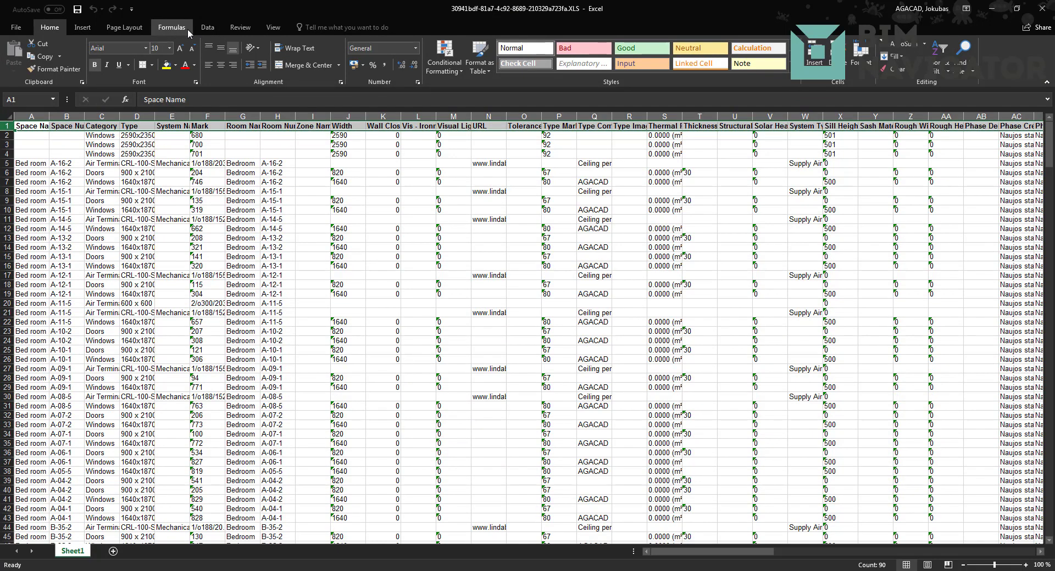
left_click(187, 29)
left_click(207, 27)
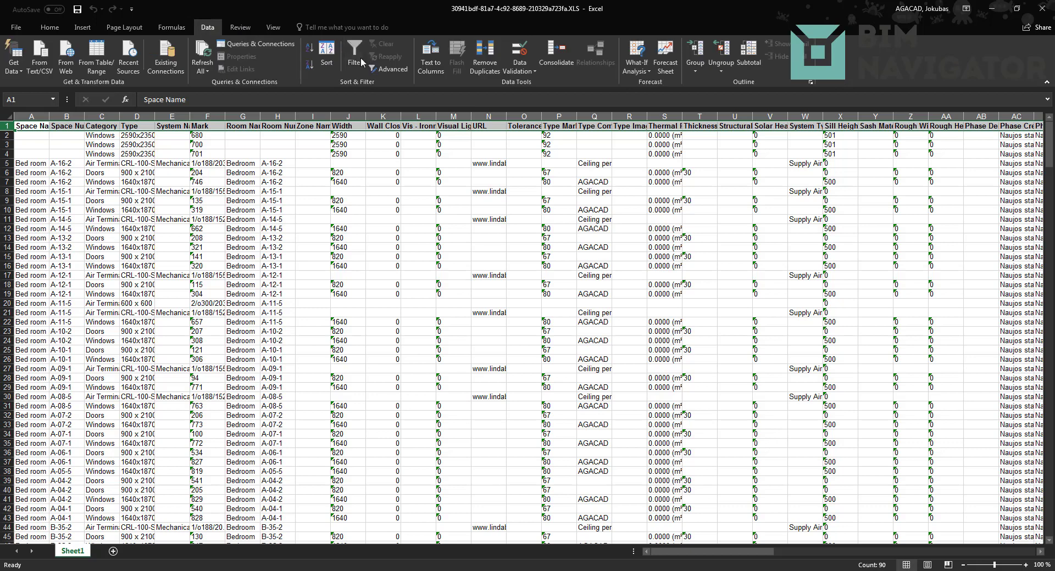
left_click(355, 55)
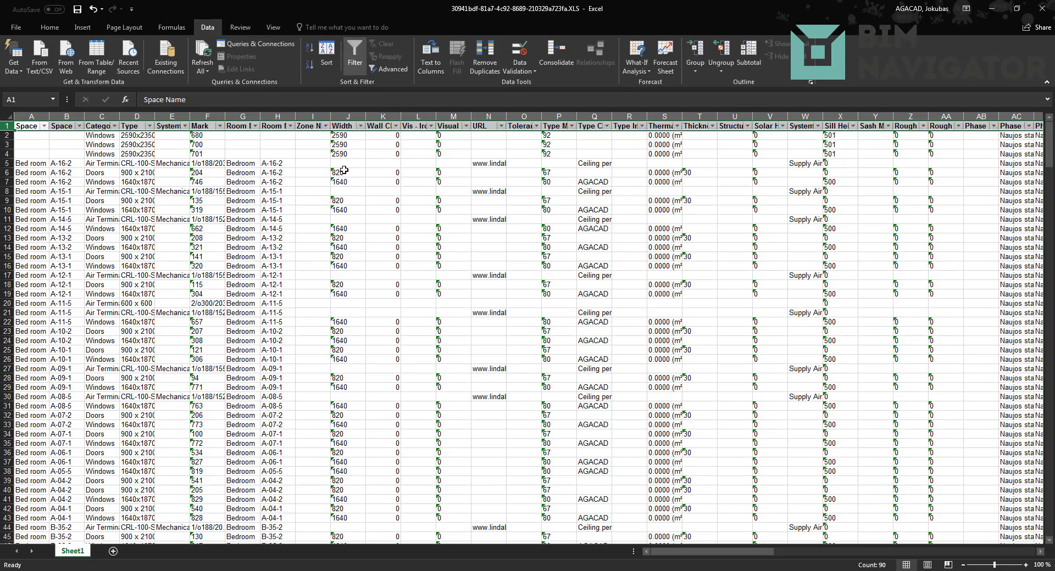
Step: Filter the Space Number column to show only space A-06-1
left_click(114, 126)
left_click(81, 128)
left_click(79, 126)
left_click(32, 232)
left_click(33, 302)
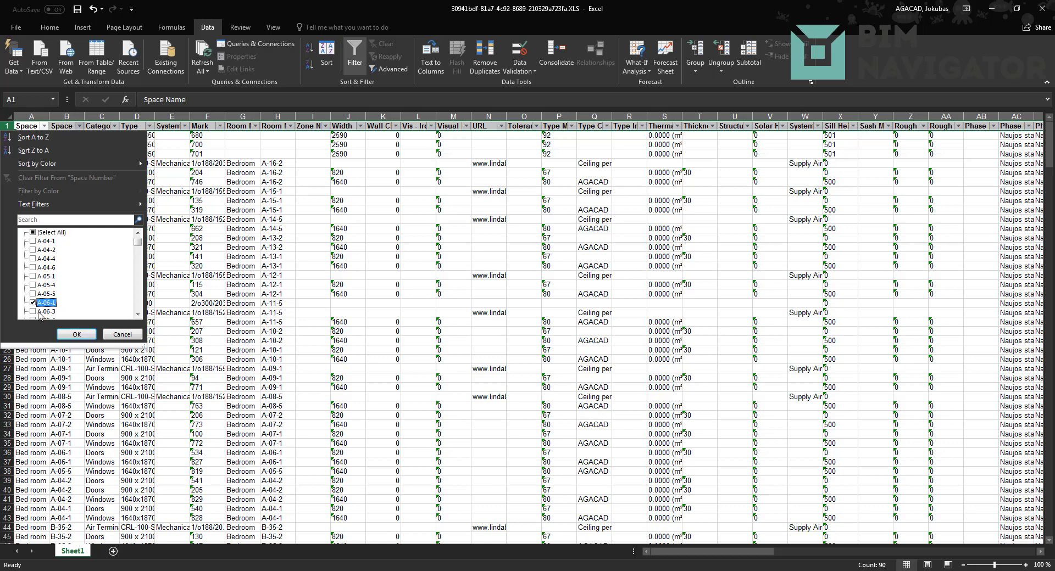
left_click(77, 335)
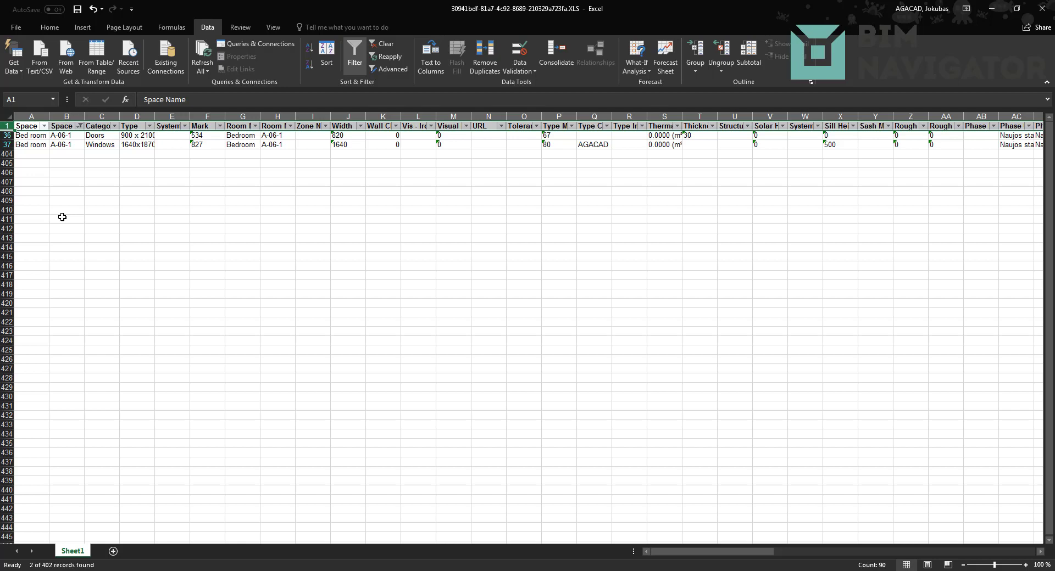
Step: Review the filtered rows of space A-06-1 and close the Excel workbook without saving
left_click_drag(34, 137, 37, 147)
left_click(118, 191)
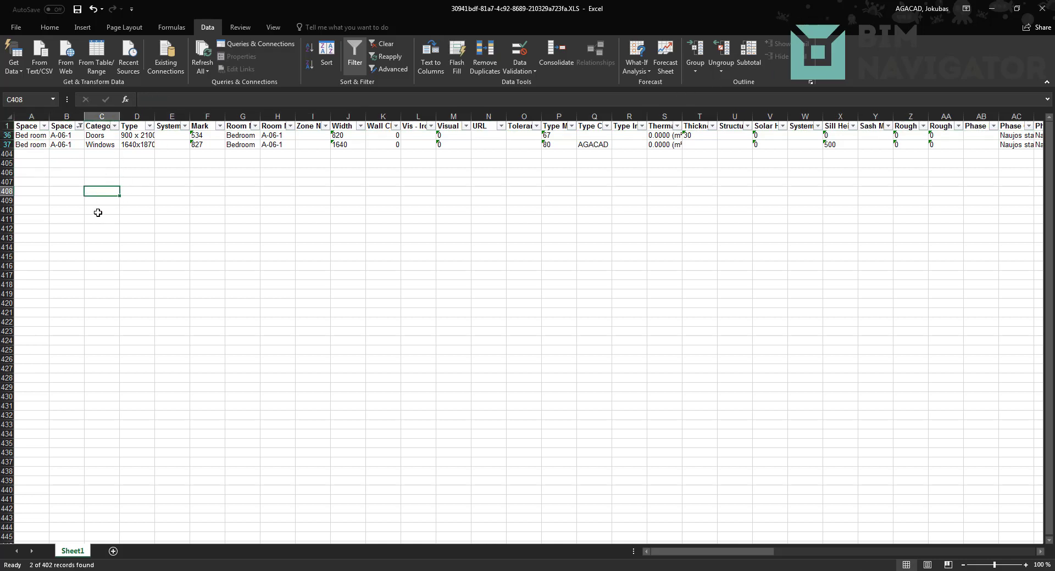
left_click(1042, 8)
left_click(525, 307)
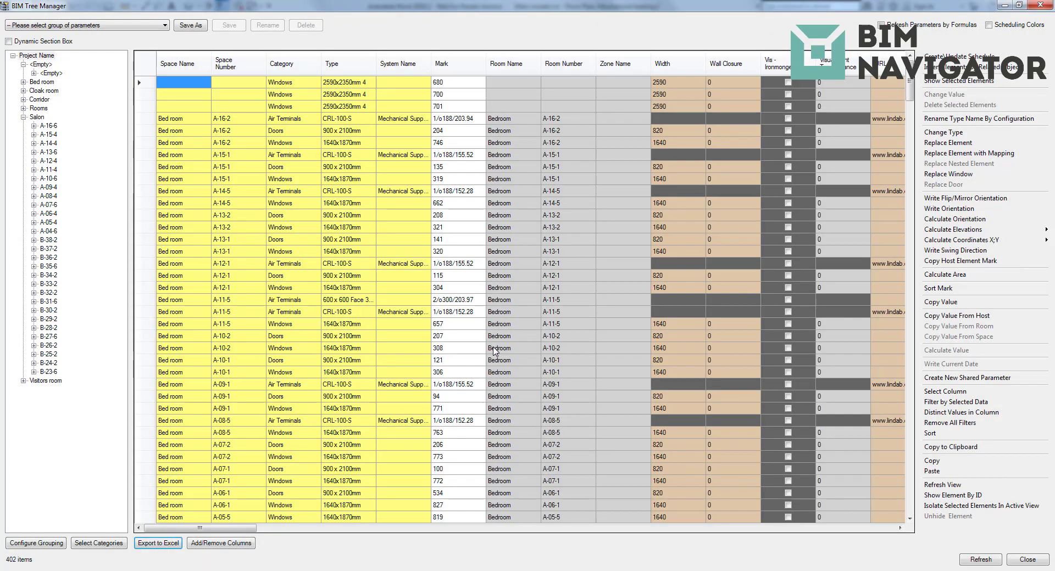
Step: Remove Space Name and Space Number from the tree grouping so the elements are grouped by category
left_click_drag(909, 89, 875, 79)
left_click(34, 544)
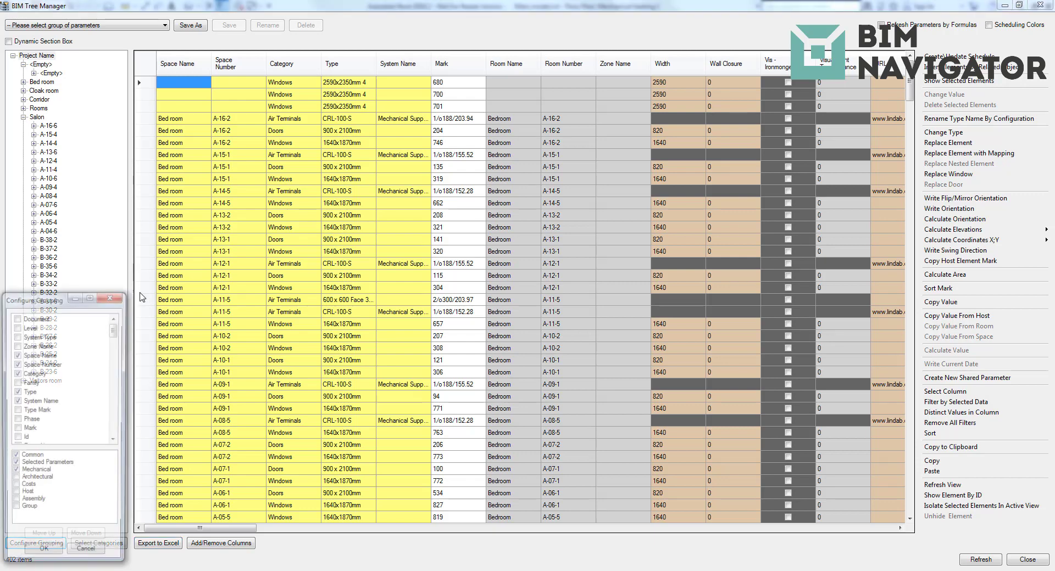
left_click(17, 345)
left_click(16, 355)
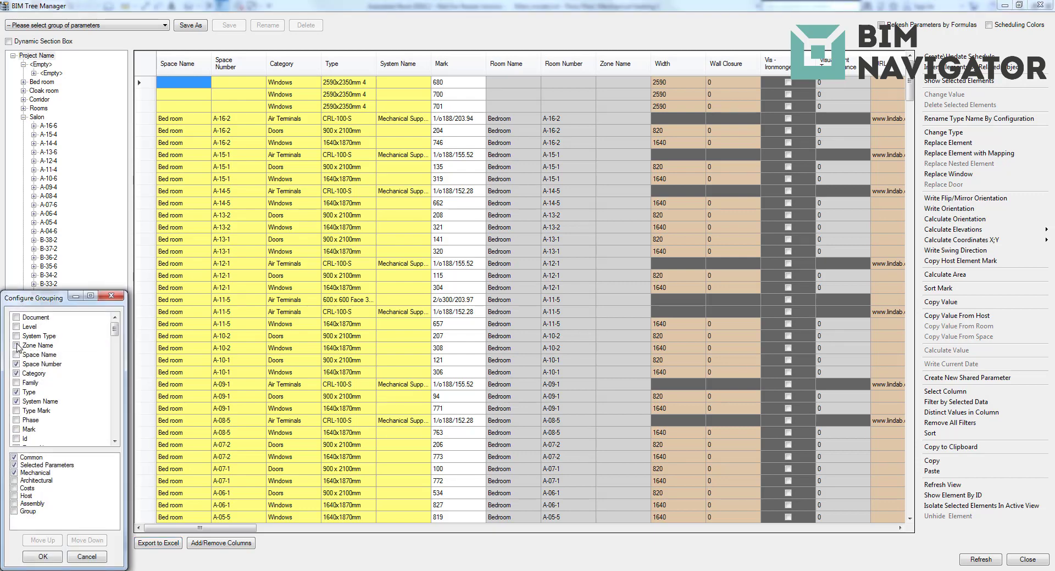
left_click(17, 363)
left_click(43, 556)
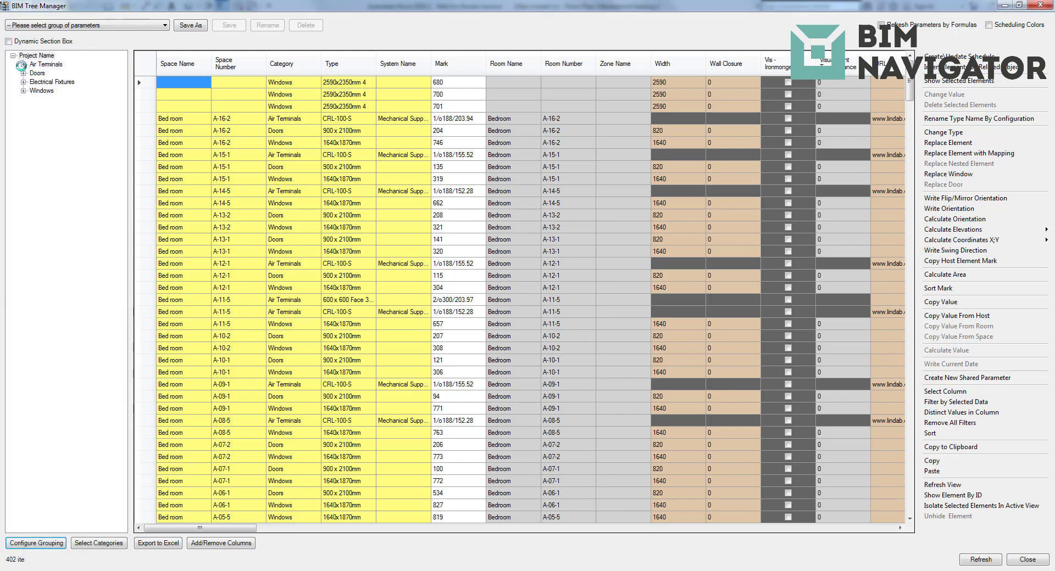
Step: Expand the Air Terminals category and review the elements and system of type CRL-100-S
left_click(25, 67)
left_click(24, 65)
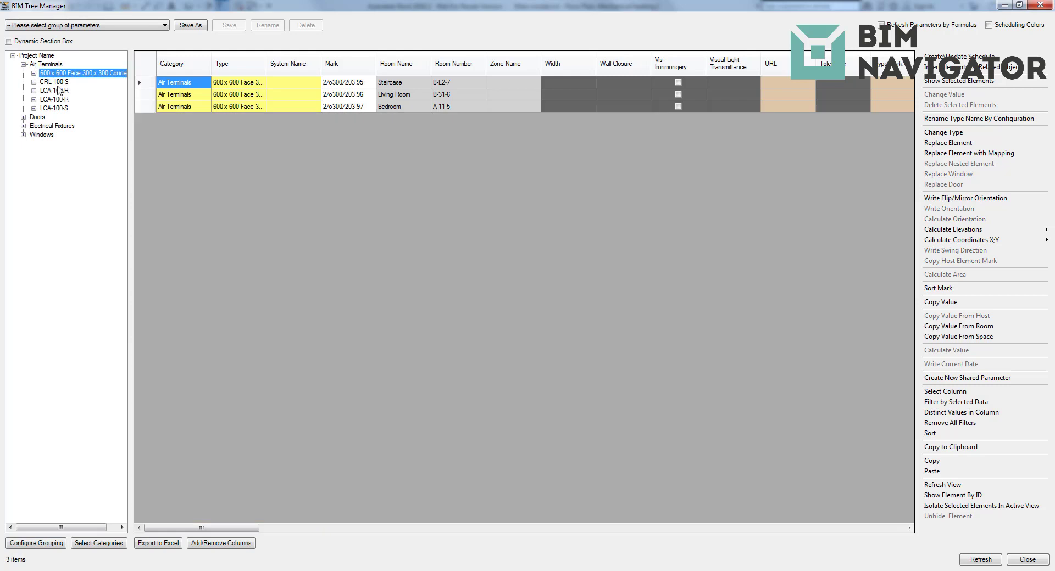
left_click(60, 84)
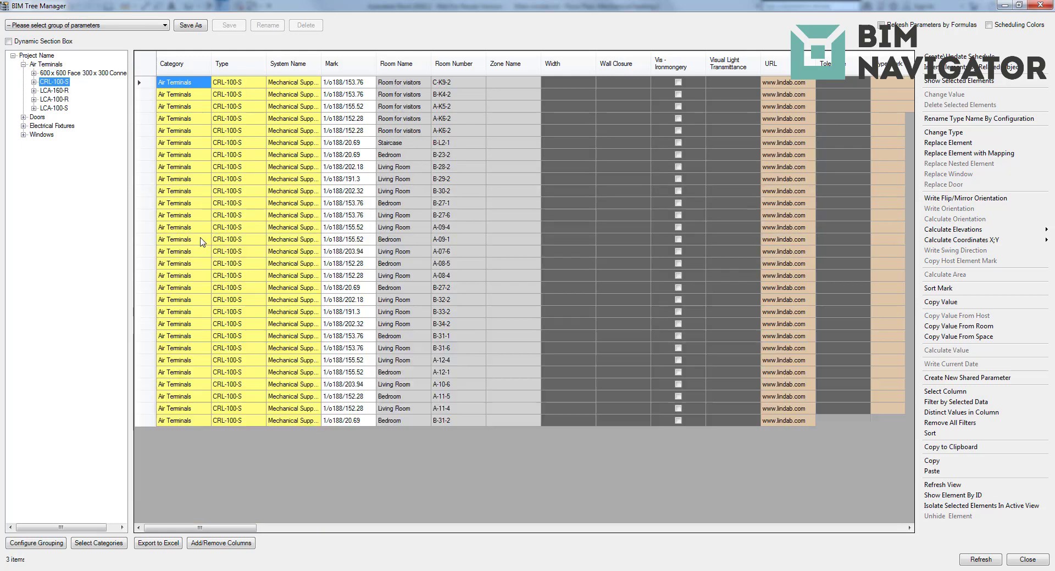
left_click(34, 82)
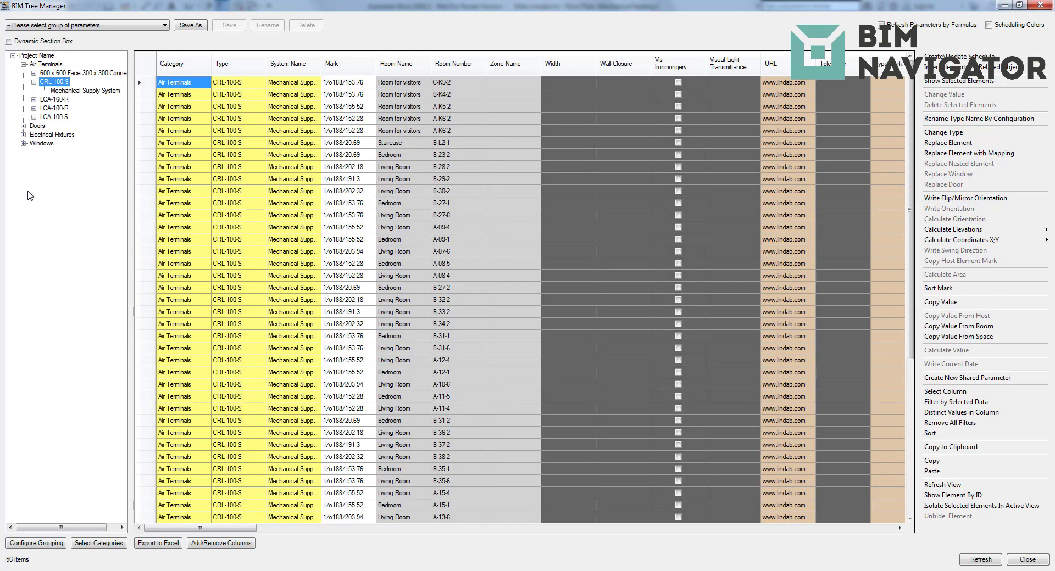
Step: Add Level to the tree grouping above the category
left_click(54, 544)
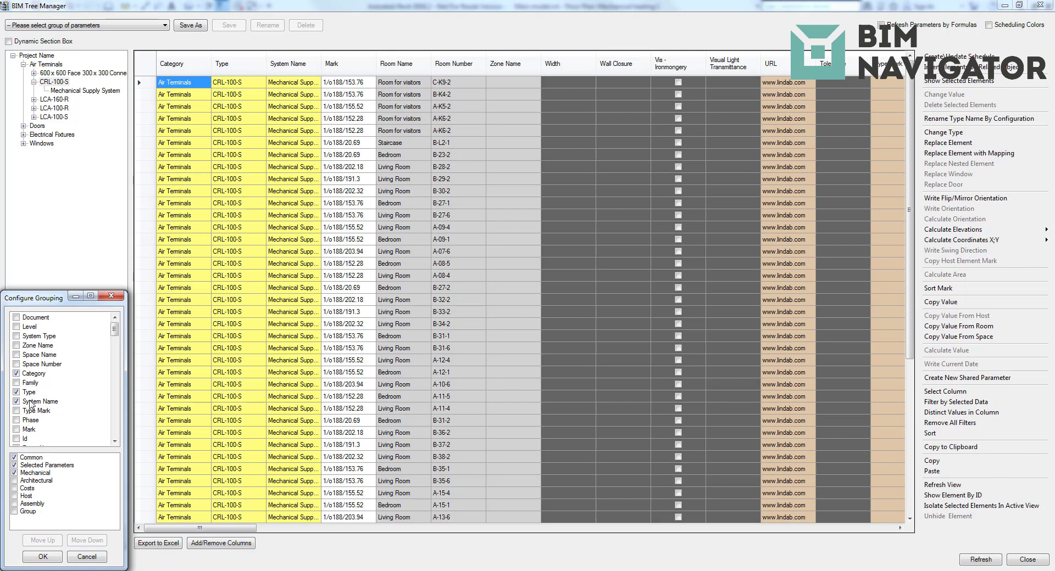
left_click(43, 365)
left_click(17, 327)
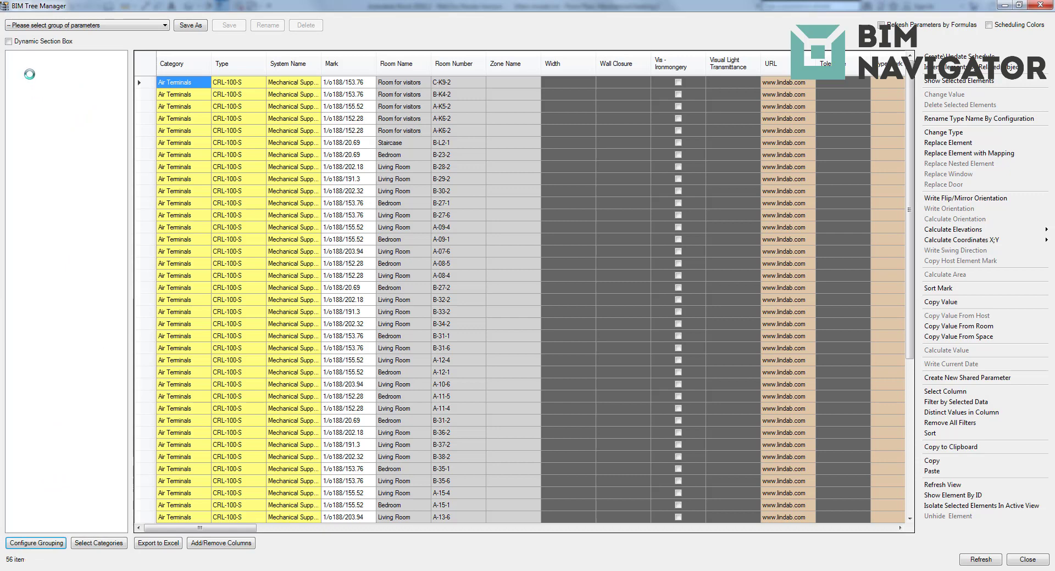
Step: List the CRL-100-S air terminals on 1 Level
left_click(23, 64)
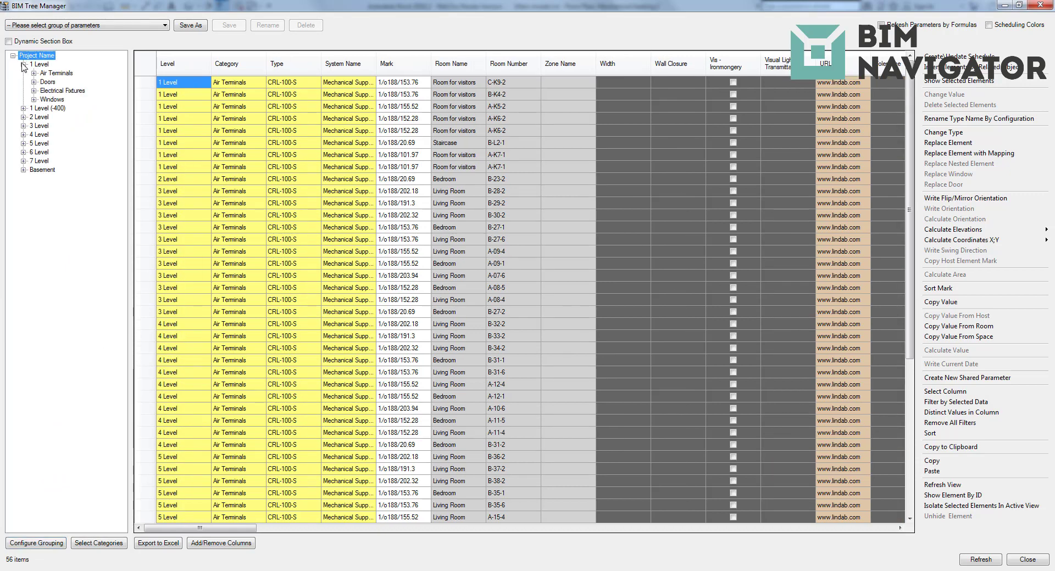
left_click(34, 73)
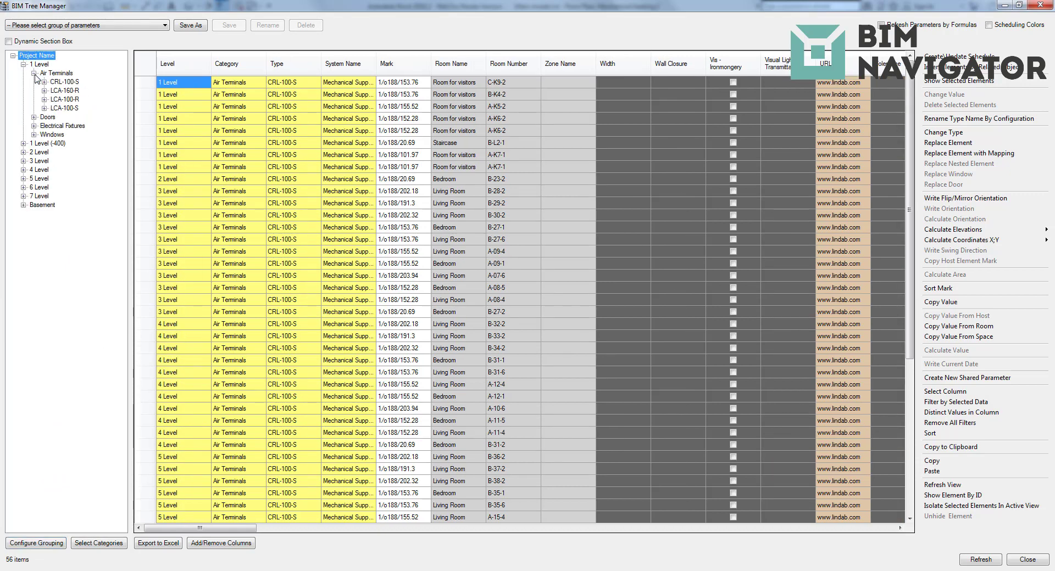
left_click(65, 82)
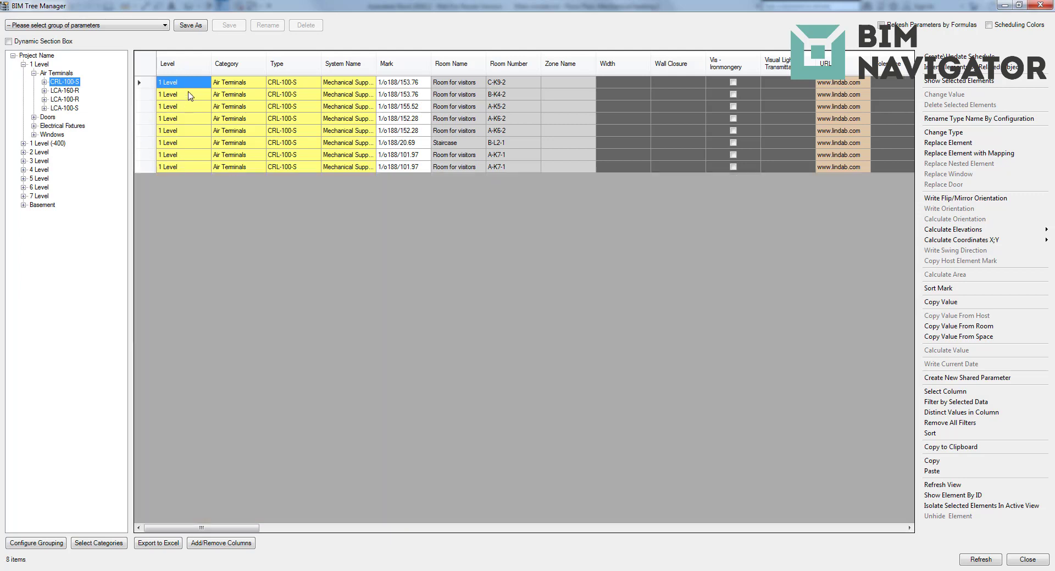
Step: Change the family type of all listed 1 Level CRL-100-S air terminals to CRL-125-S
left_click_drag(190, 95, 193, 184)
left_click_drag(283, 86, 297, 167)
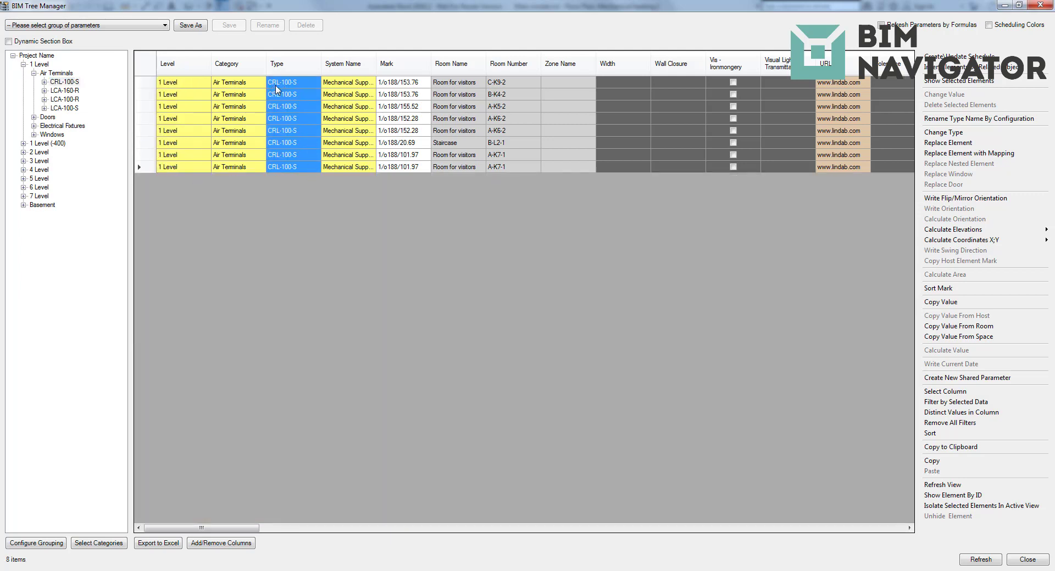
left_click(944, 132)
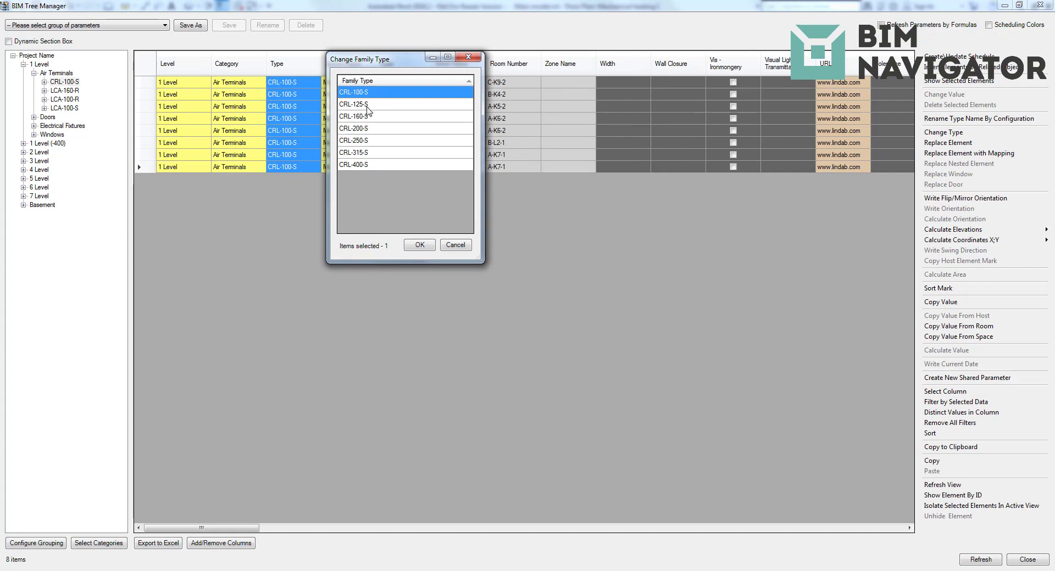
left_click(367, 108)
left_click(420, 245)
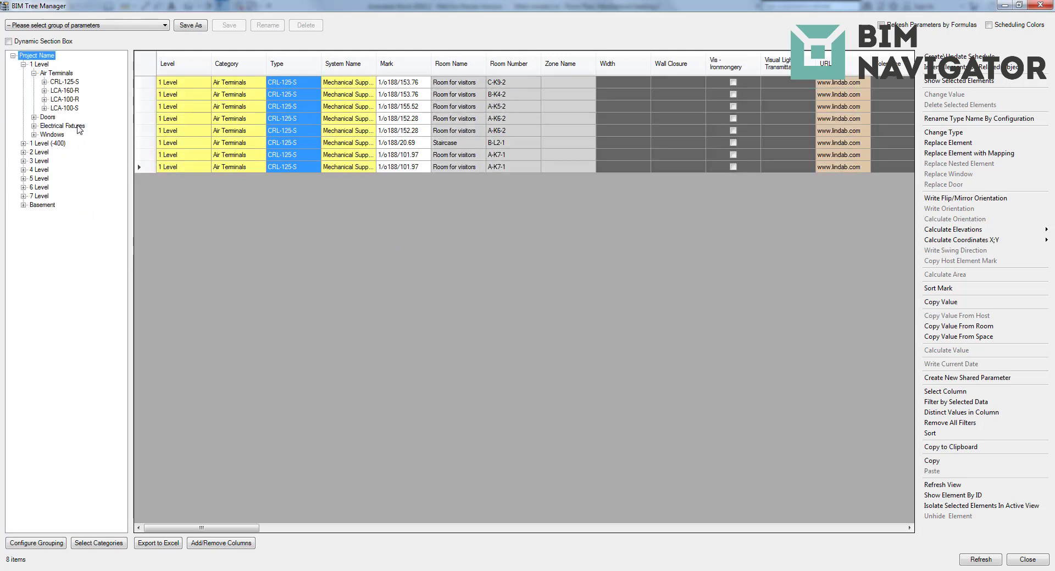
Step: Select all CRL-125-S air terminals on 1 Level, examine them in the 1st floor 3D view and check their type
left_click(66, 82)
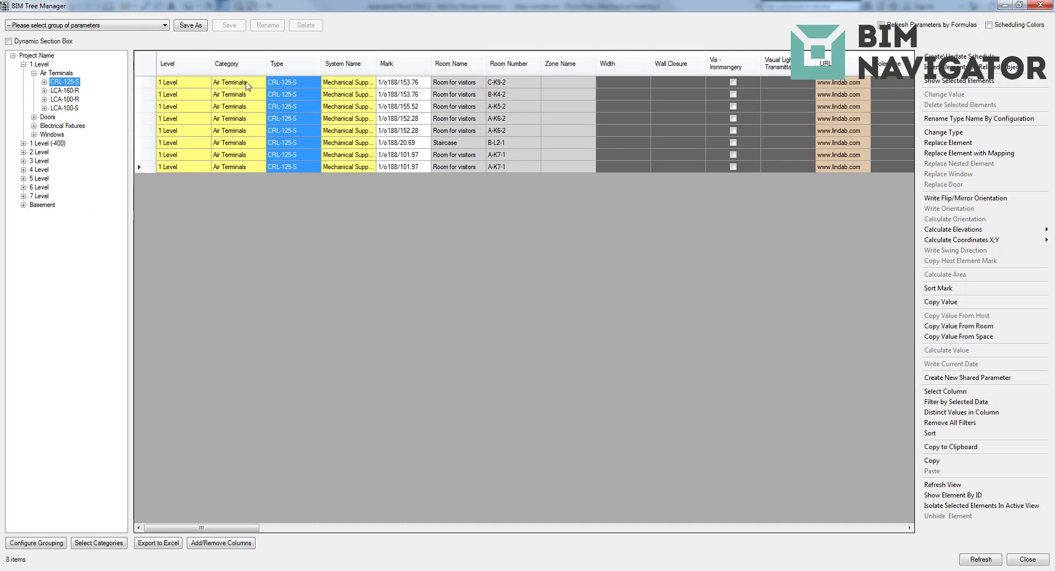
left_click(146, 67)
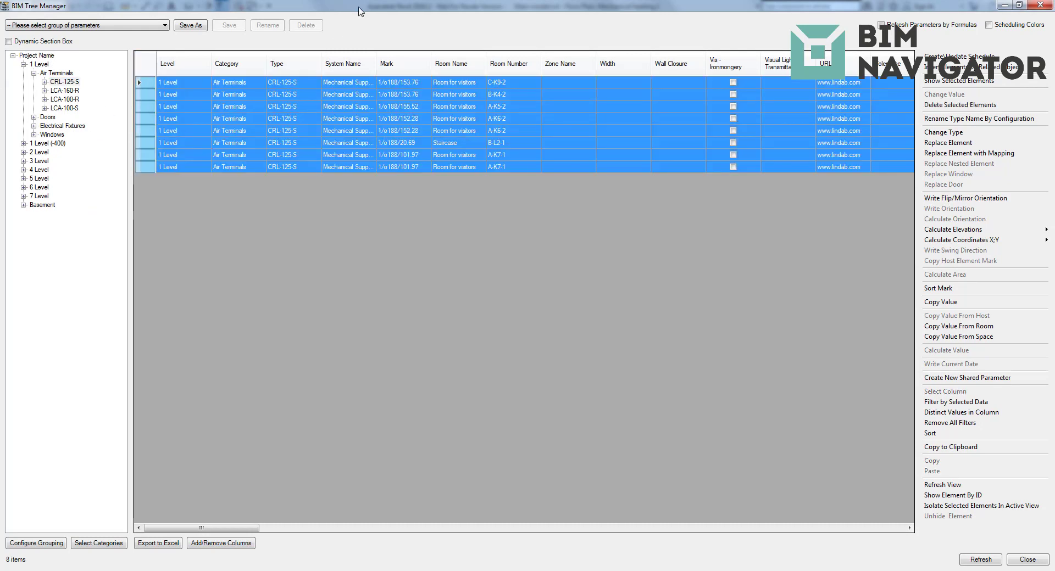
double_click(360, 11)
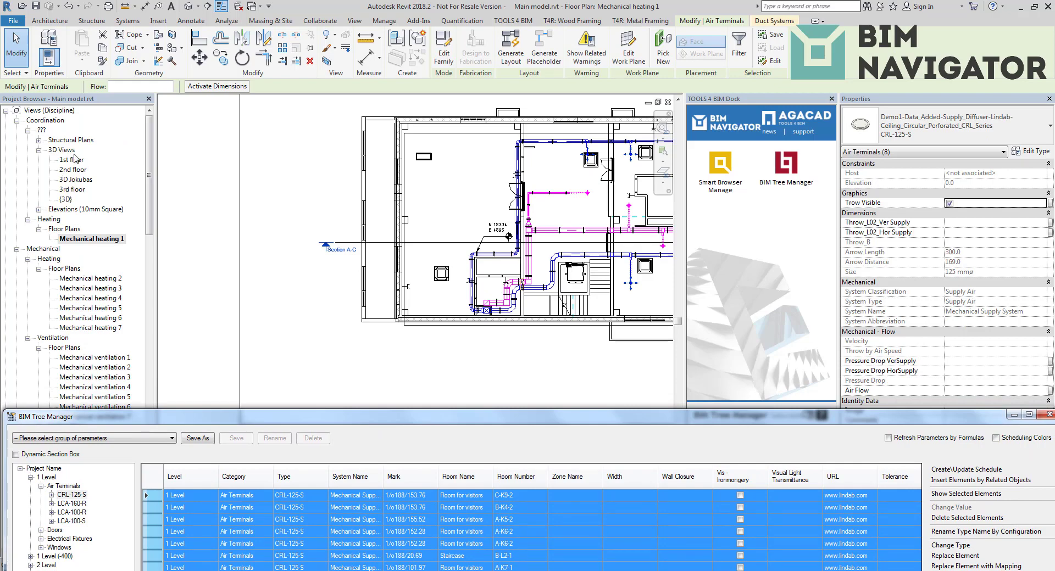
double_click(75, 159)
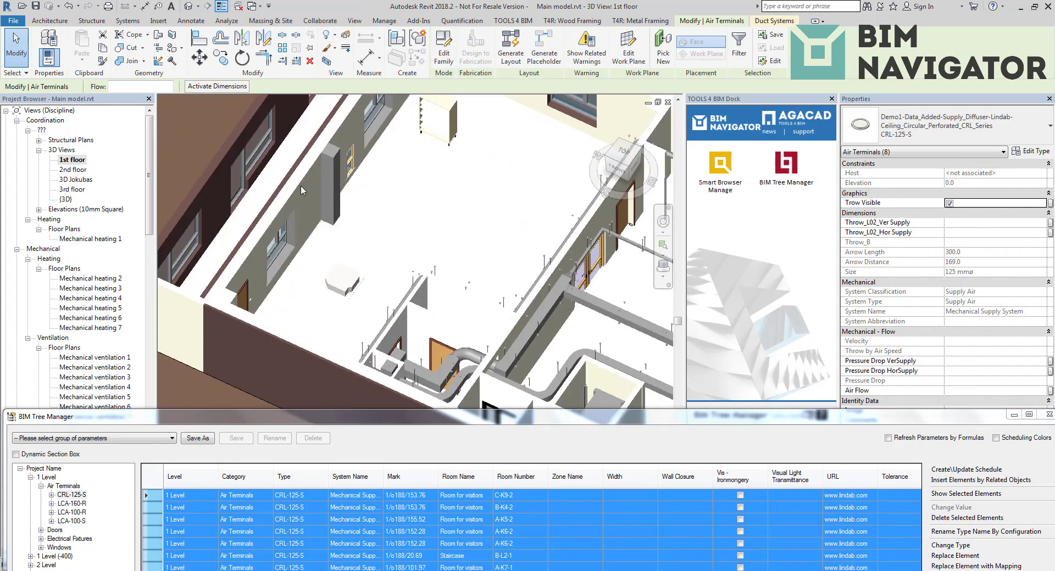
scroll(301, 187, "down", 4)
scroll(482, 197, "up", 7)
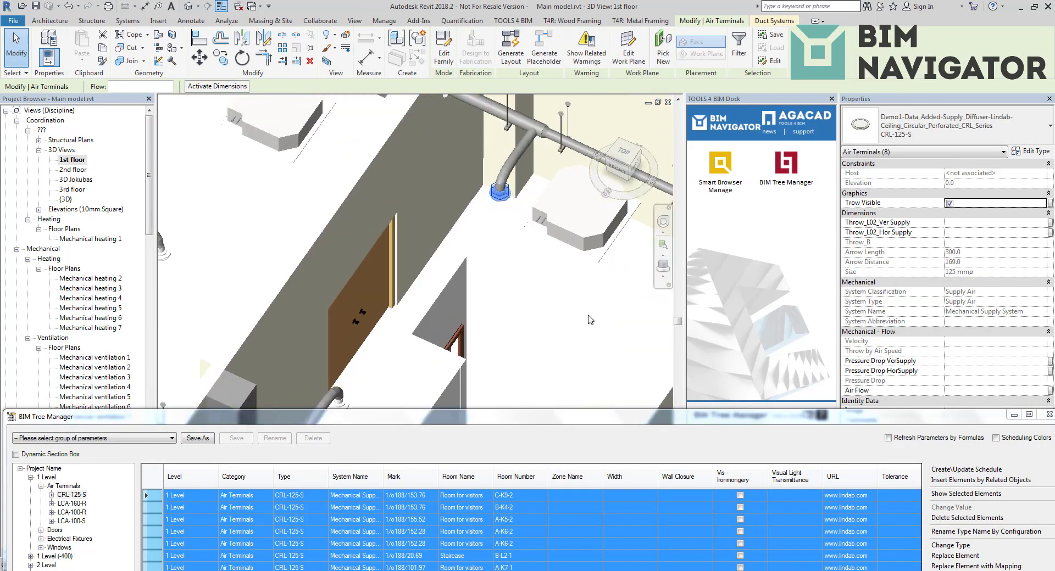
middle_click_drag(588, 315, 296, 227)
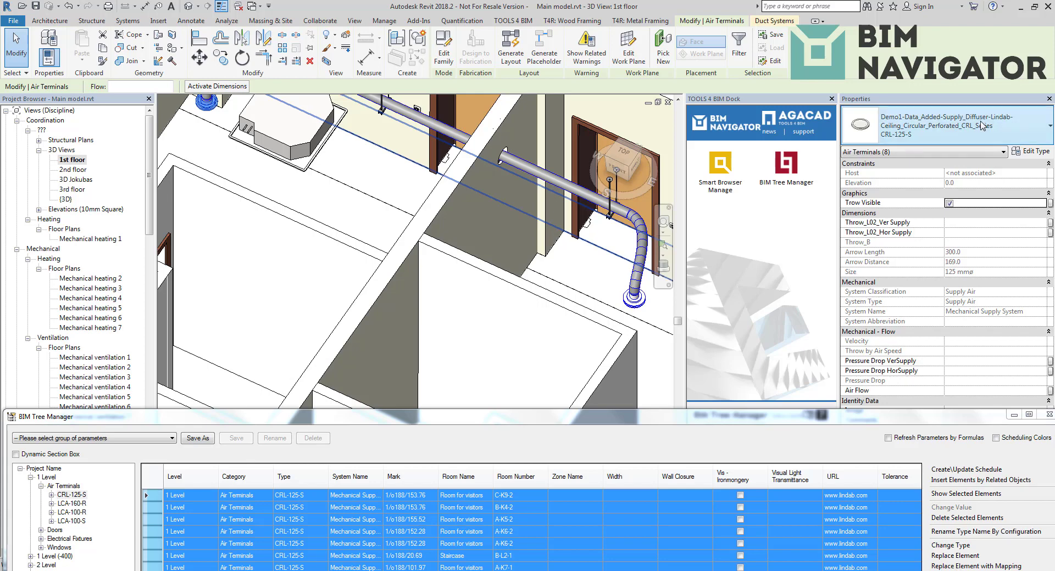
left_click(982, 126)
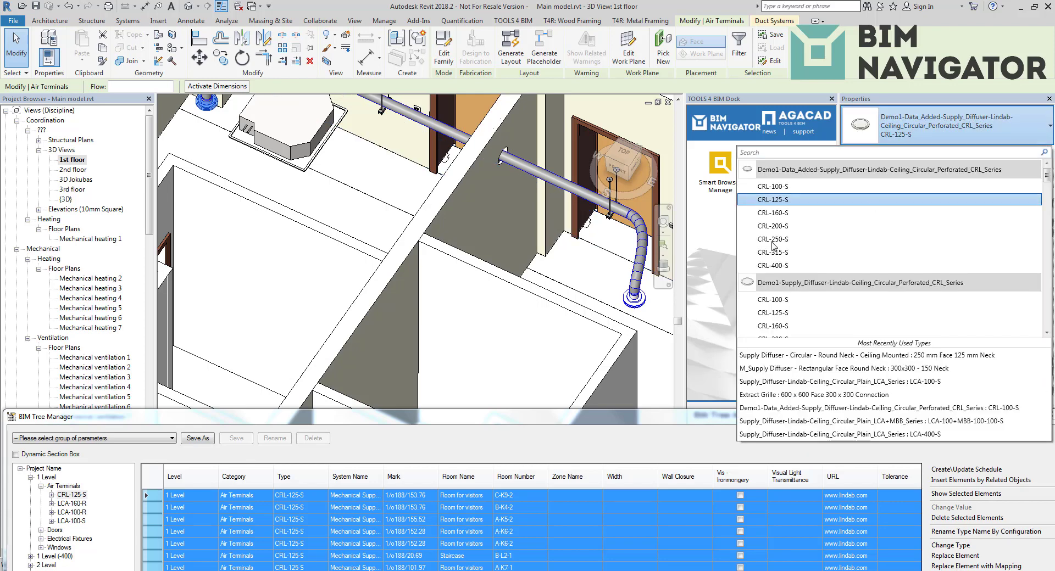
Step: Return to the full element table and select the Type values of all CRL-125-S air terminals
left_click_drag(600, 418, 591, 3)
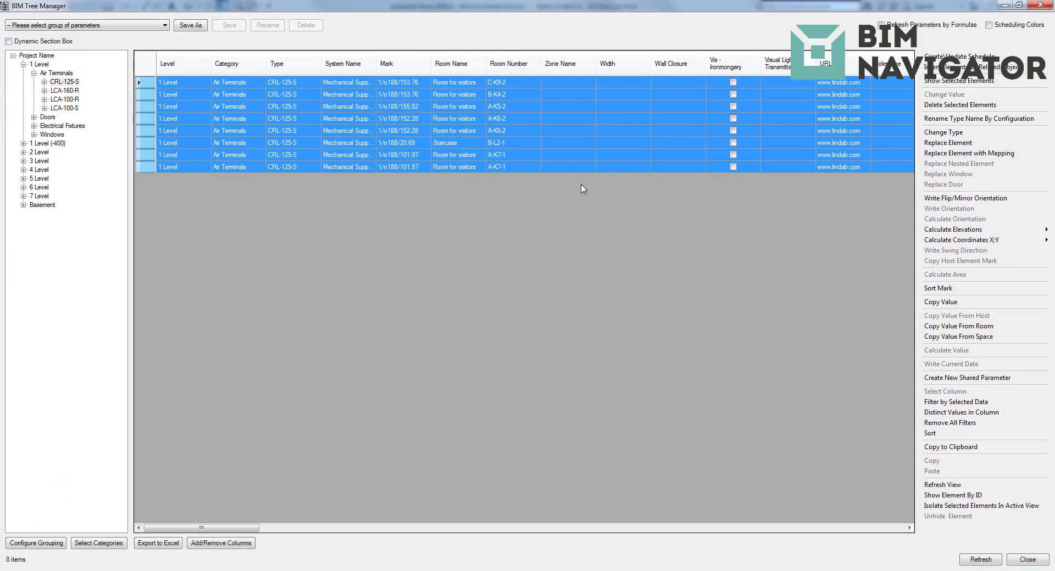
left_click(306, 86)
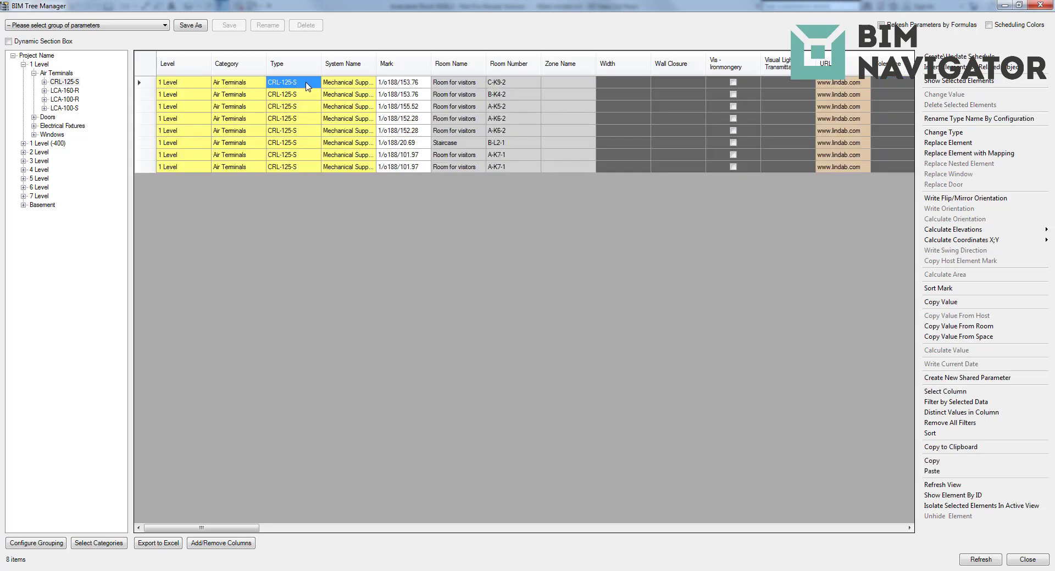
left_click_drag(307, 87, 300, 167)
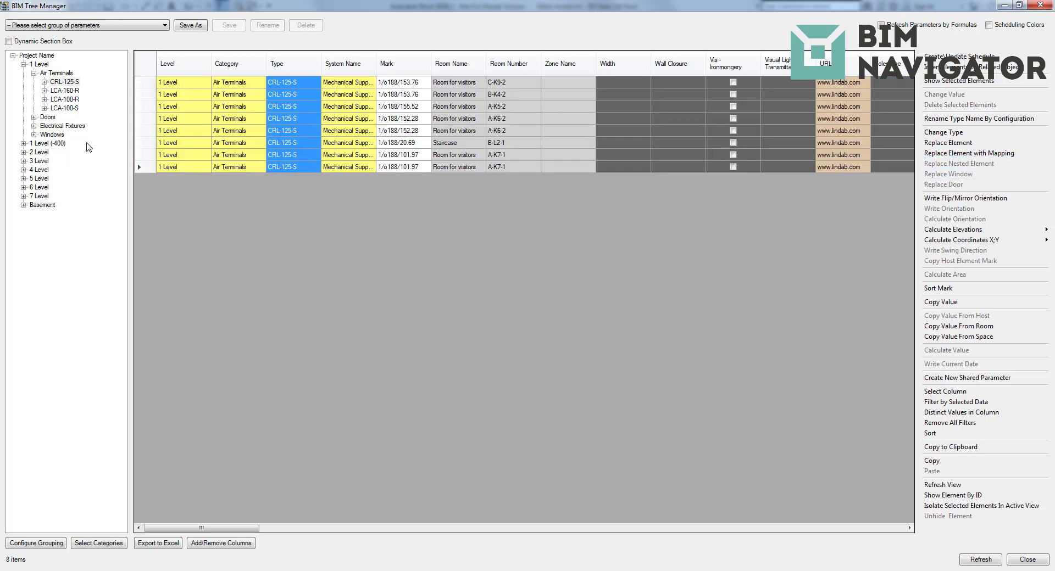
Step: List the S4R_ABB_Single_nested electrical fixtures on 1 Level and select all of them
left_click(34, 126)
left_click(63, 135)
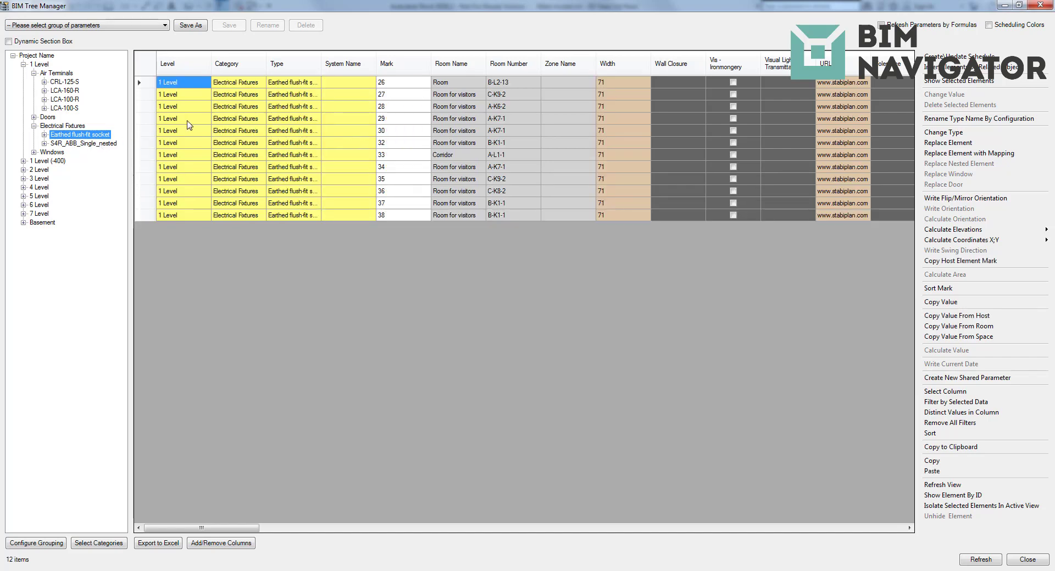
left_click(85, 144)
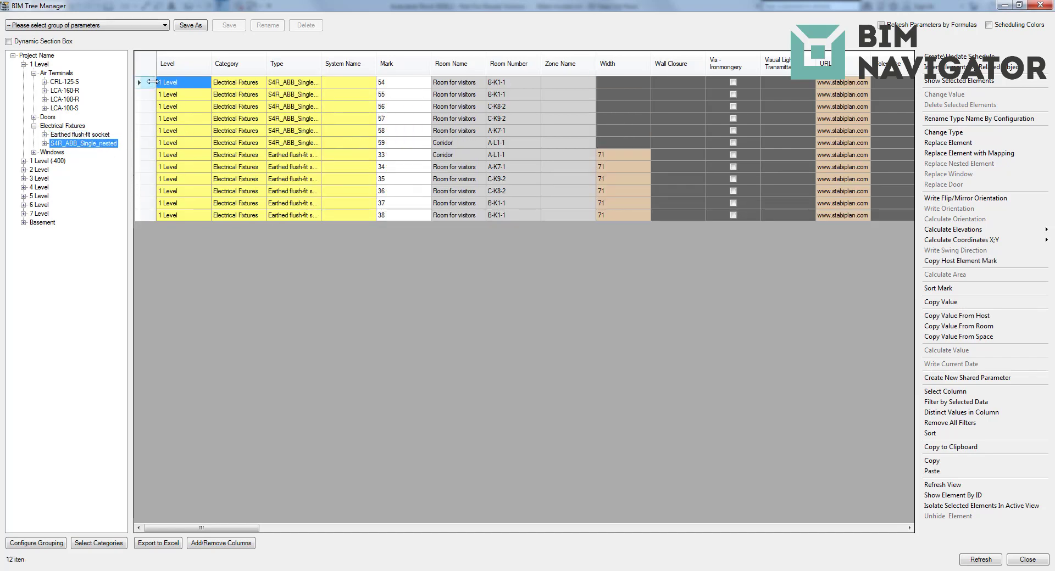
left_click_drag(179, 85, 196, 225)
Step: Examine the selected electrical fixtures beside the door in the 1st floor 3D view
left_click_drag(324, 8, 324, 436)
middle_click_drag(503, 127, 389, 272, "shift")
scroll(422, 416, "up", 5)
scroll(422, 417, "up", 2)
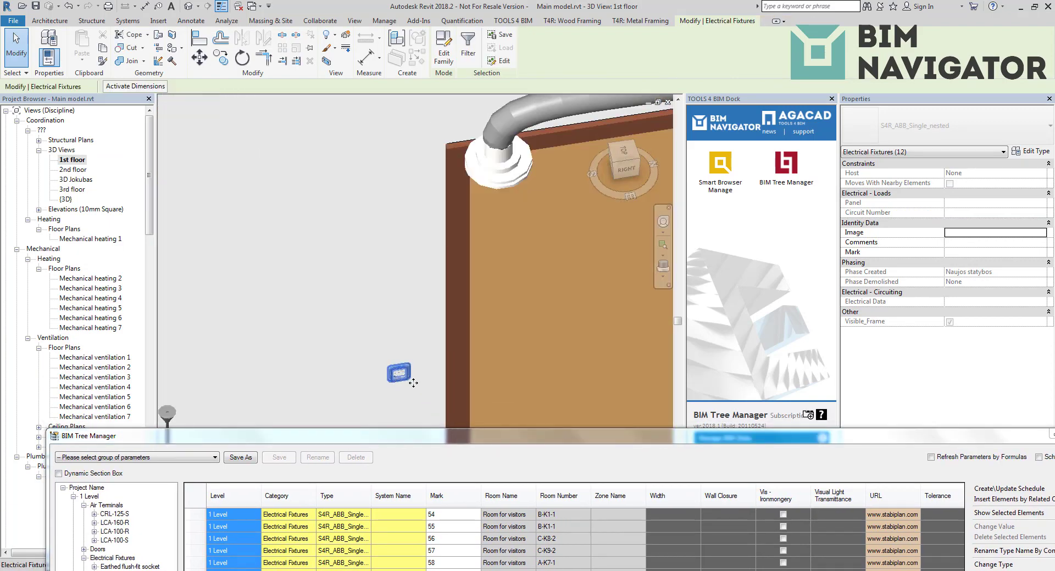
middle_click_drag(465, 365, 236, 356)
scroll(567, 283, "down", 5)
scroll(360, 352, "up", 1)
Step: Start replacing the selected electrical fixtures with the Fan type of the Switch family, using parameter mapping
double_click(363, 446)
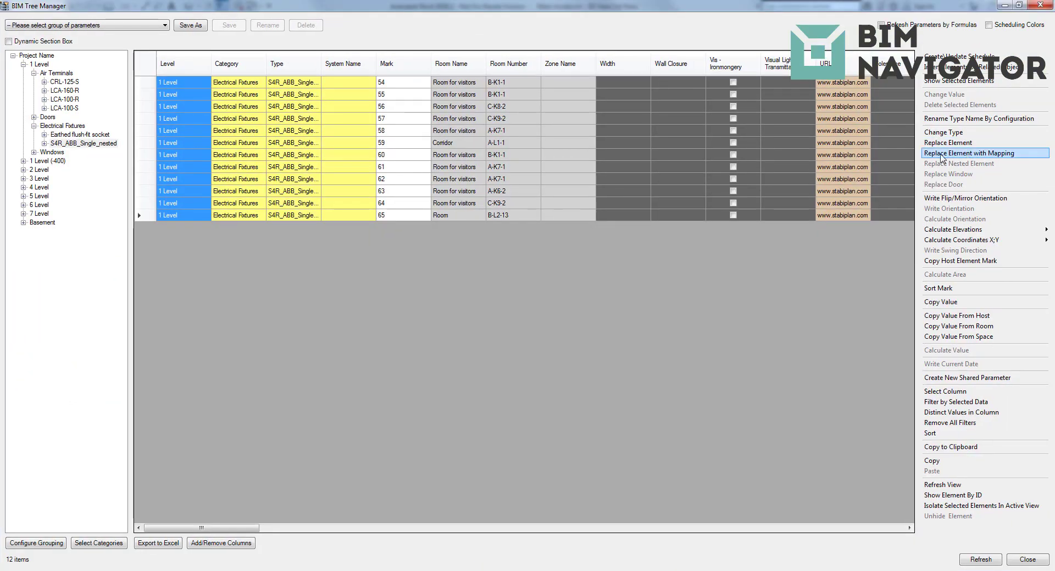
left_click(952, 156)
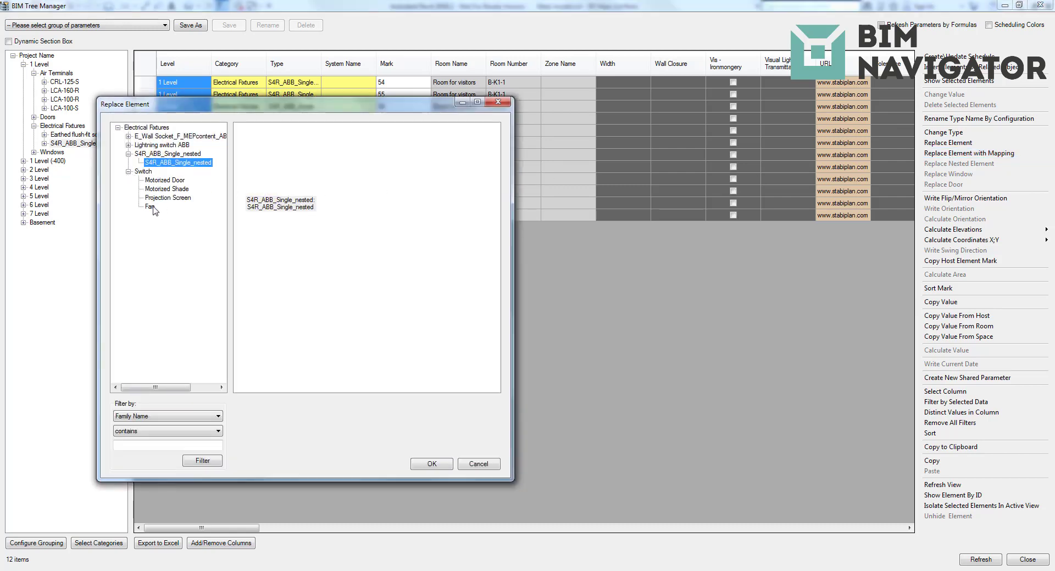
left_click(151, 207)
left_click(431, 464)
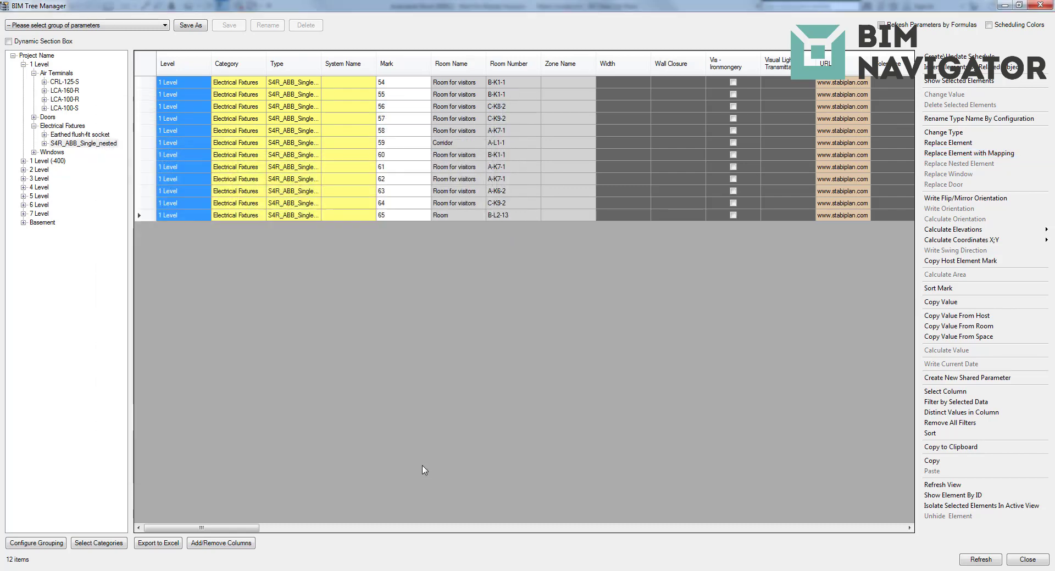
Step: Add the Voltage parameter to the replacement mapping and map it to Switch Voltage
left_click(137, 208)
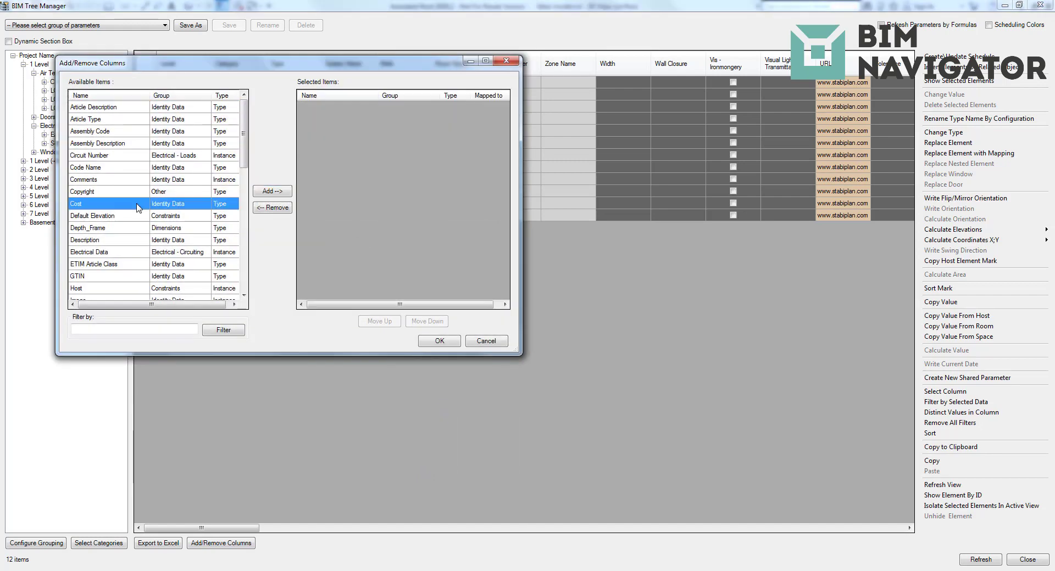
left_click_drag(246, 148, 243, 283)
left_click(88, 227)
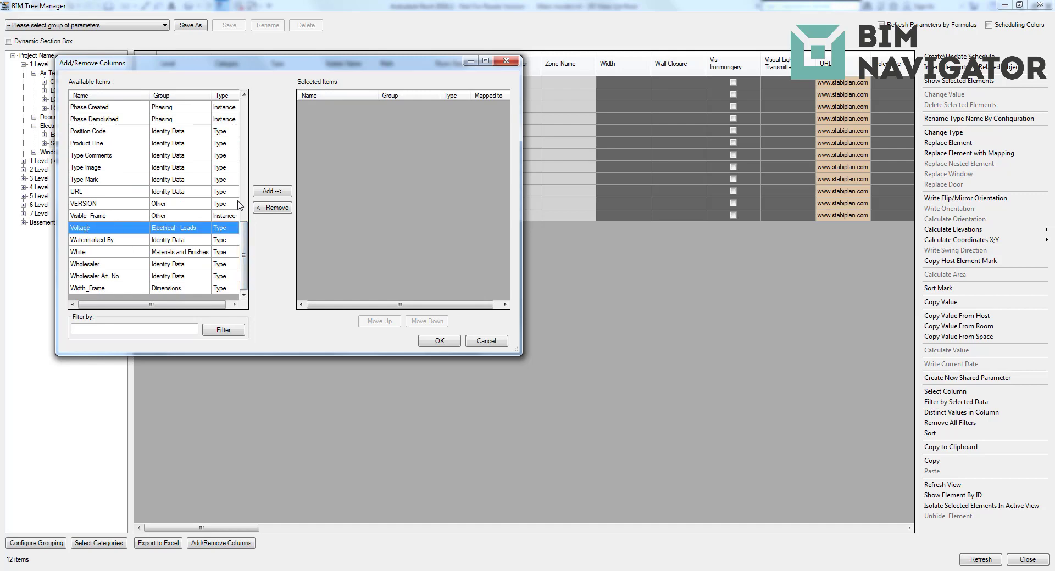
left_click(286, 191)
left_click(505, 110)
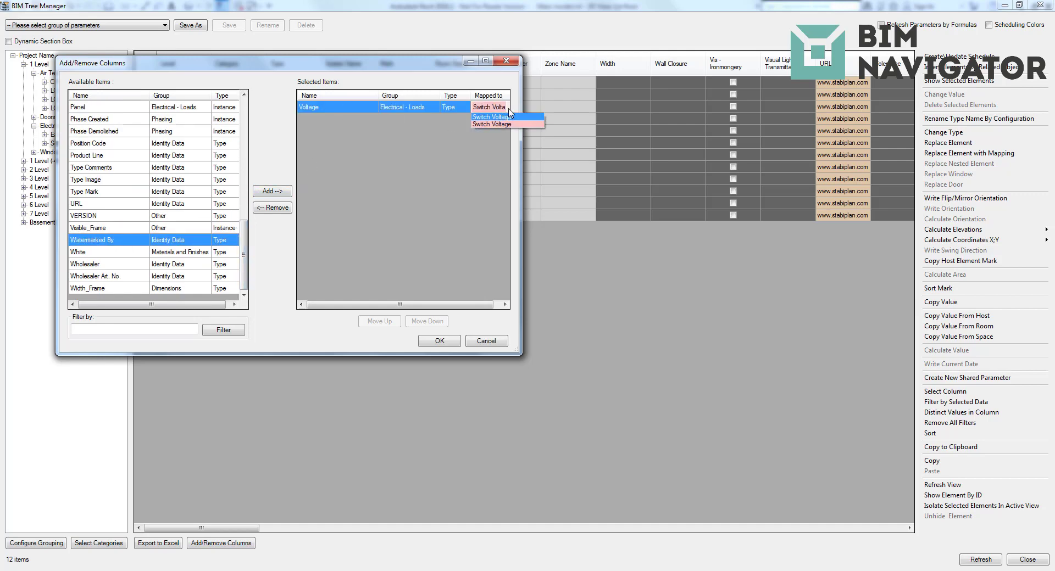
left_click(506, 124)
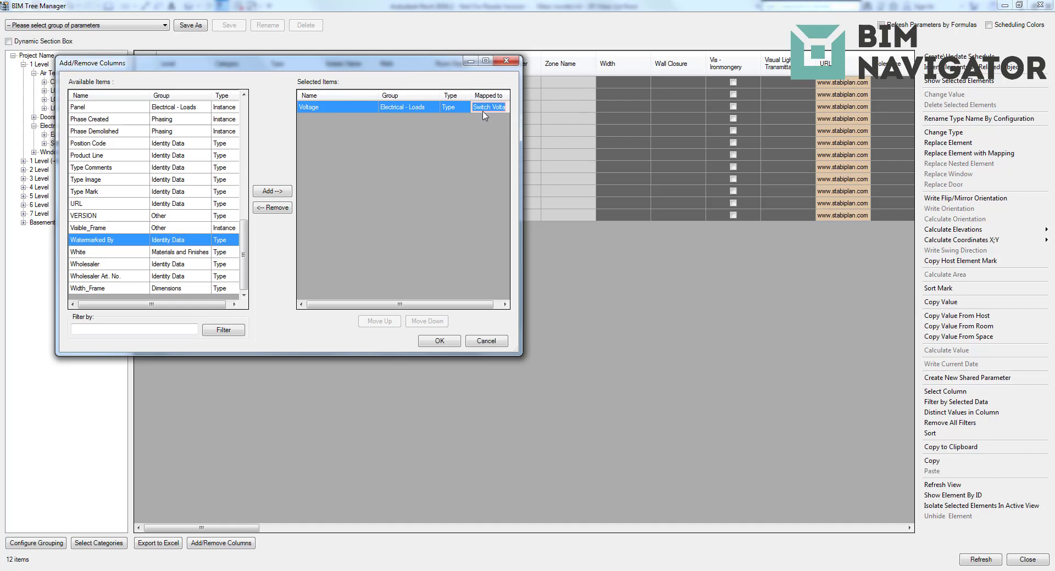
Step: Map Default Elevation to Default Elevation and try to run the fixture replacement
left_click(199, 185)
scroll(138, 195, "up", 10)
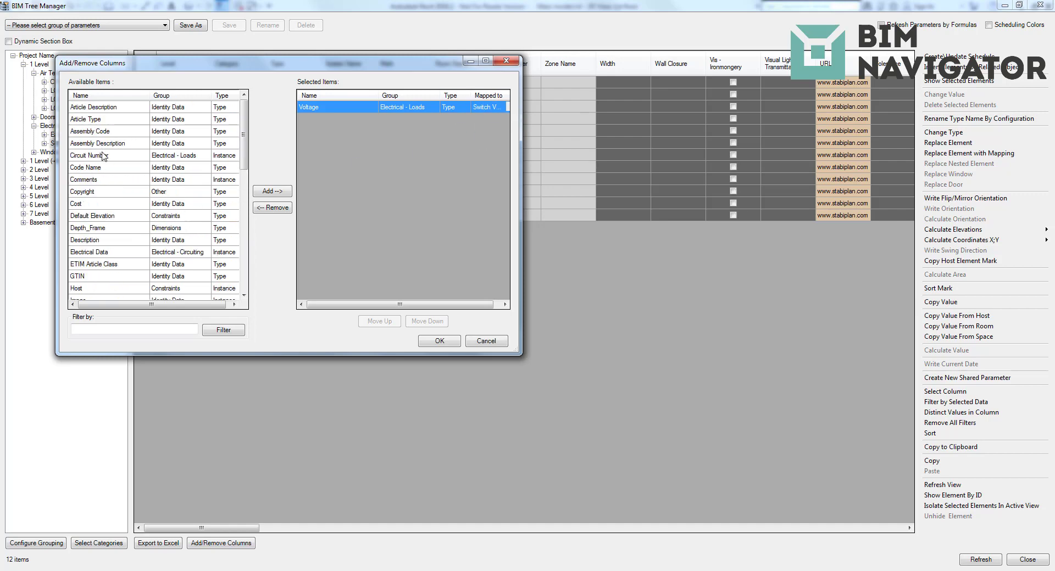
left_click(97, 215)
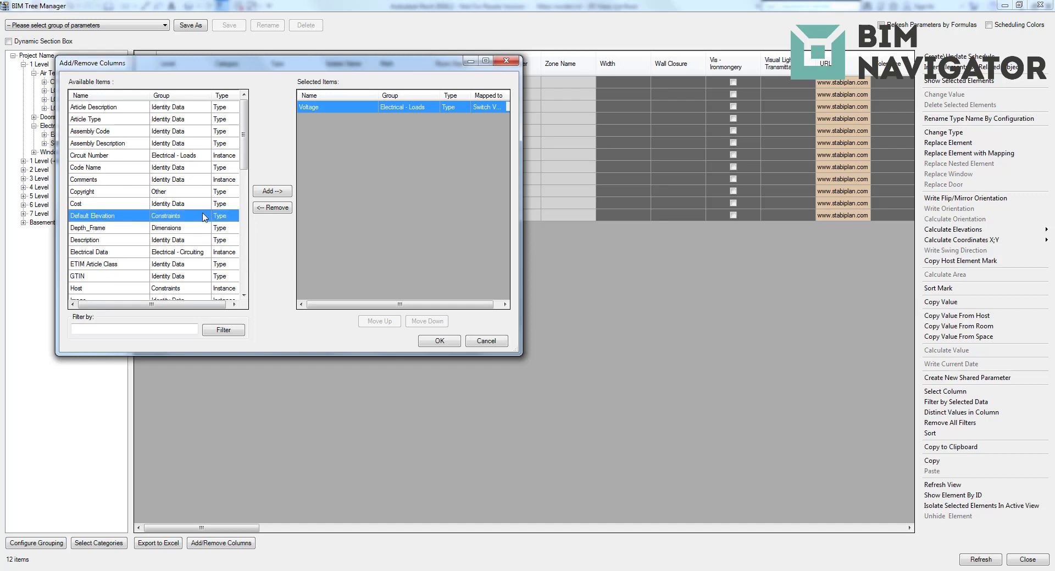
left_click(268, 195)
left_click(506, 120)
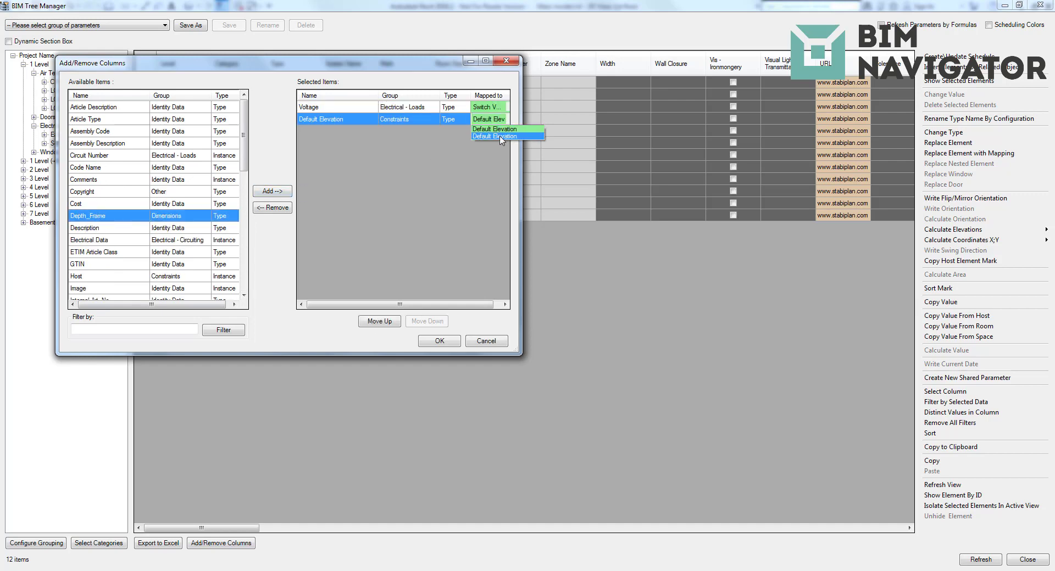
left_click(501, 137)
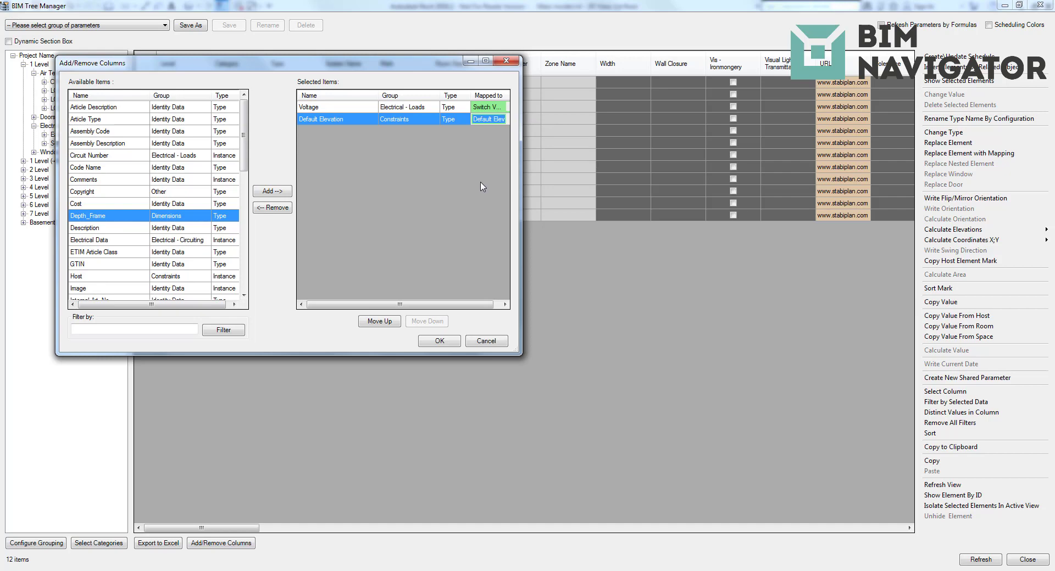
left_click(446, 342)
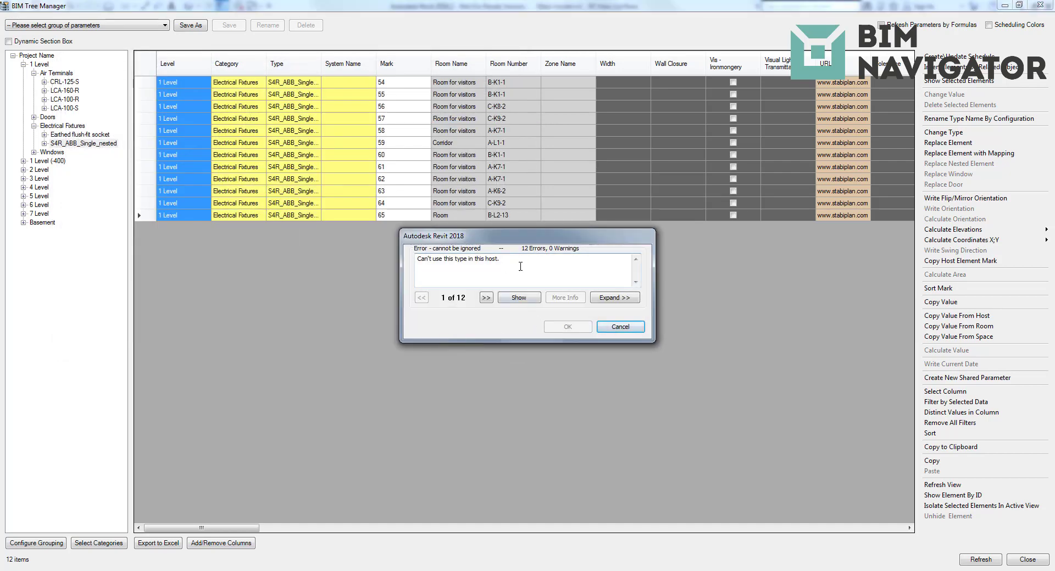
left_click(610, 329)
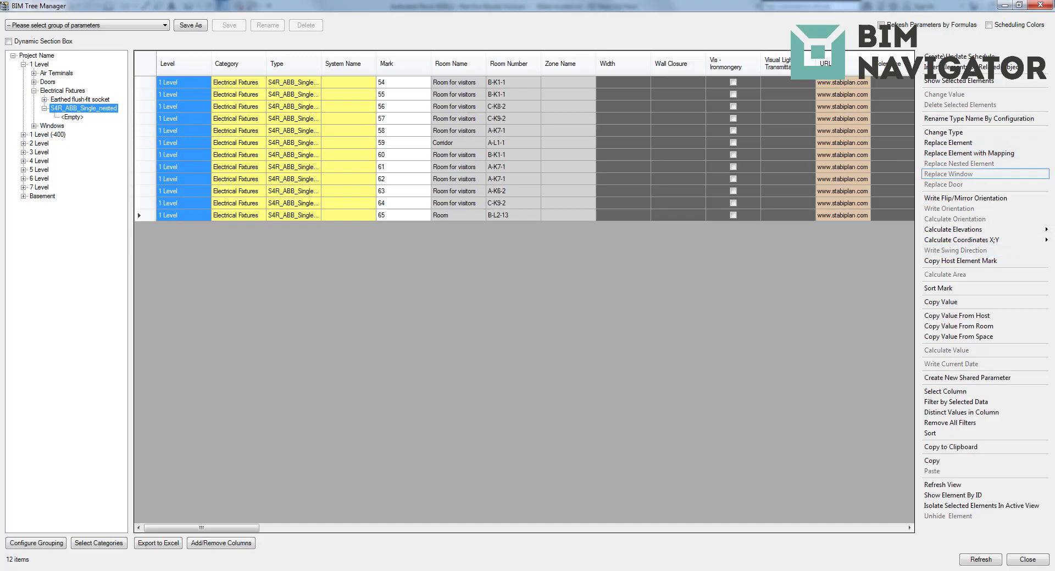
Step: Close BIM Tree Manager and examine a rectangular duct hanger in the 1st floor 3D view
left_click(1042, 10)
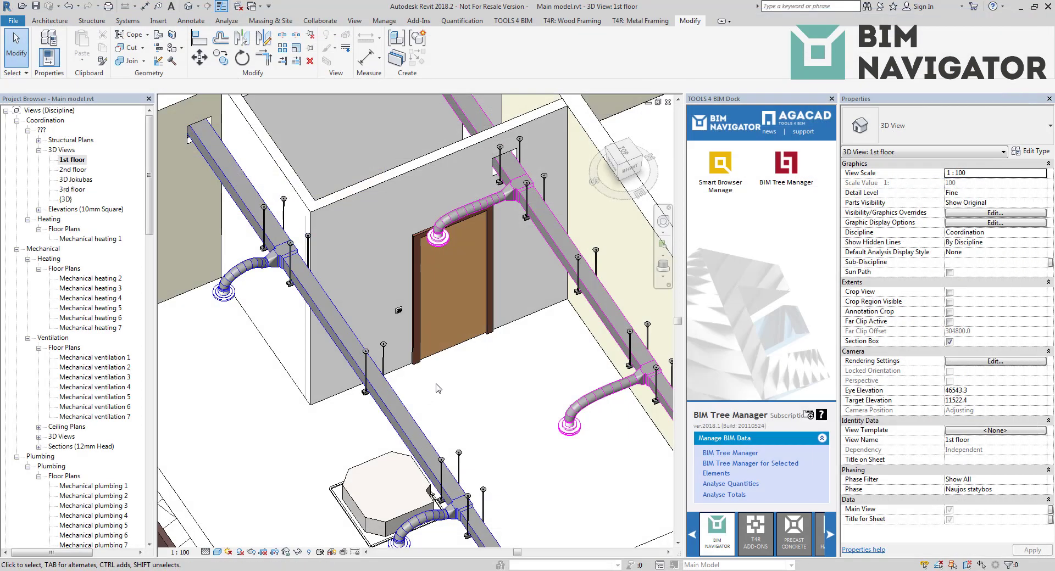
scroll(567, 318, "up", 5)
scroll(567, 319, "down", 4)
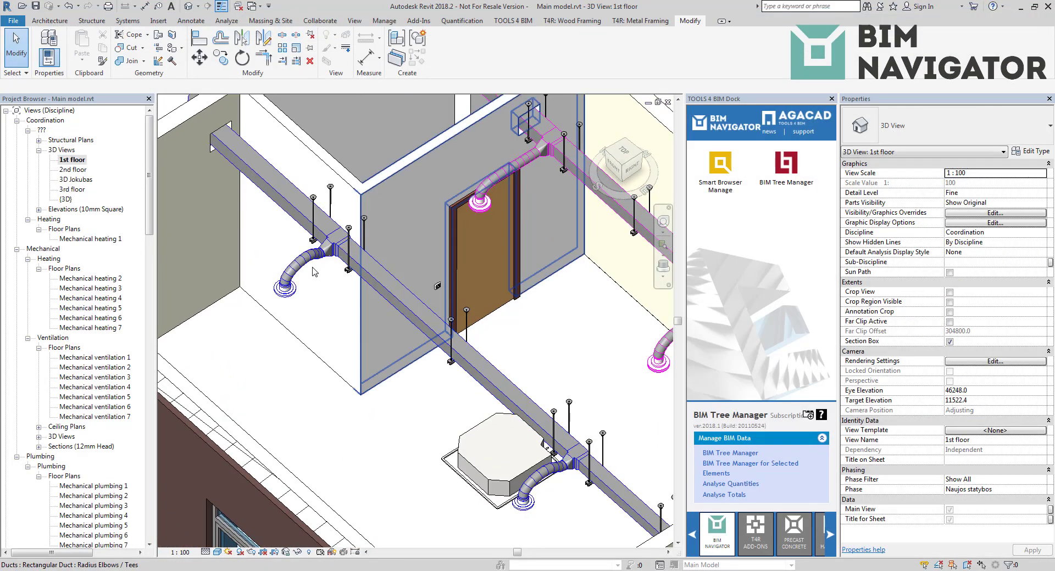
scroll(317, 220, "up", 3)
scroll(317, 220, "up", 3)
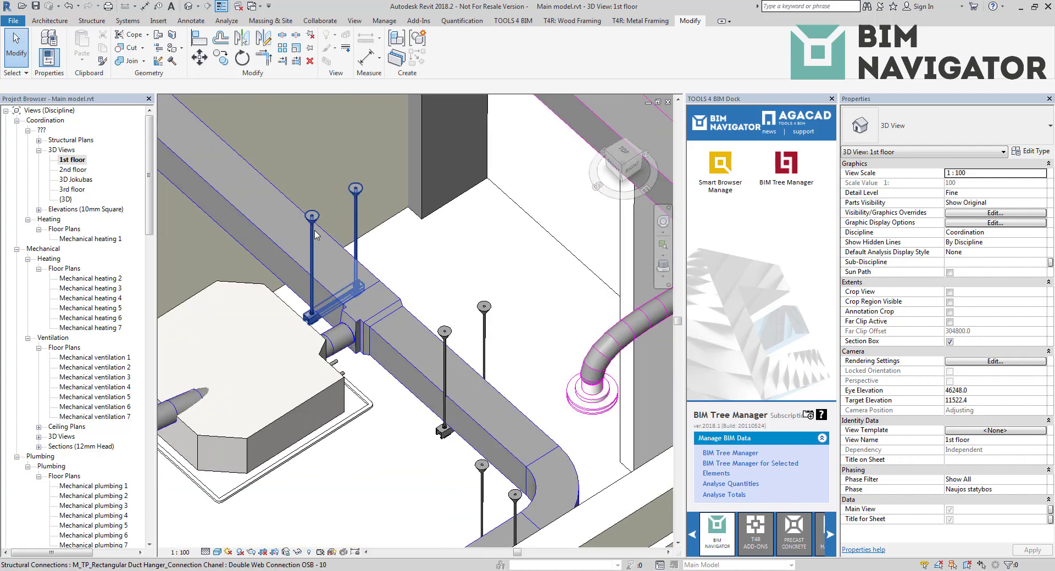
left_click(317, 235)
middle_click_drag(317, 235, 370, 314, "shift")
middle_click_drag(242, 170, 537, 407)
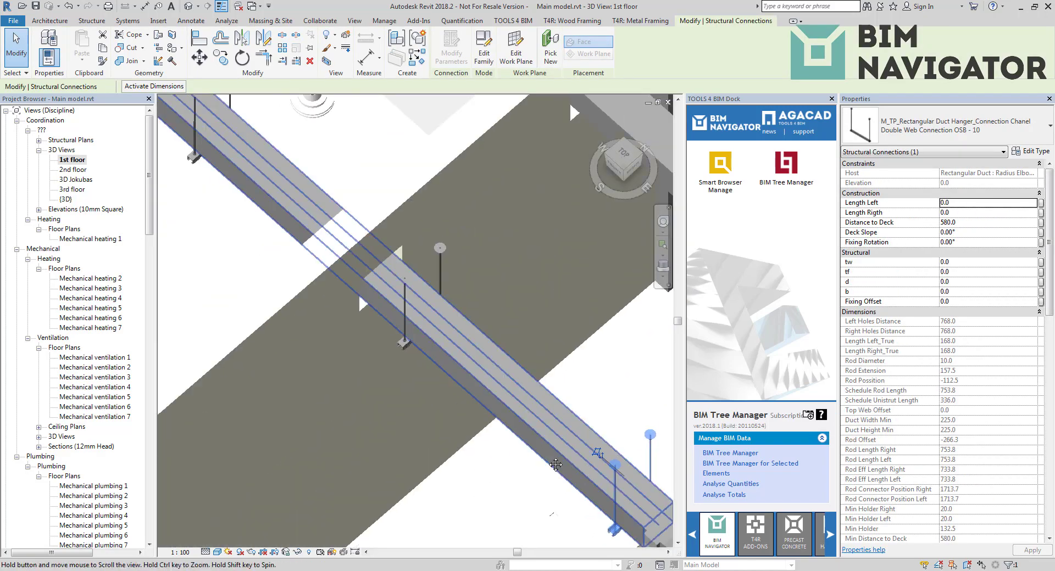
middle_click_drag(189, 132, 439, 360)
Step: Select the 3DCone field point at the upper end of a duct hanger rod and check its properties
left_click(416, 379)
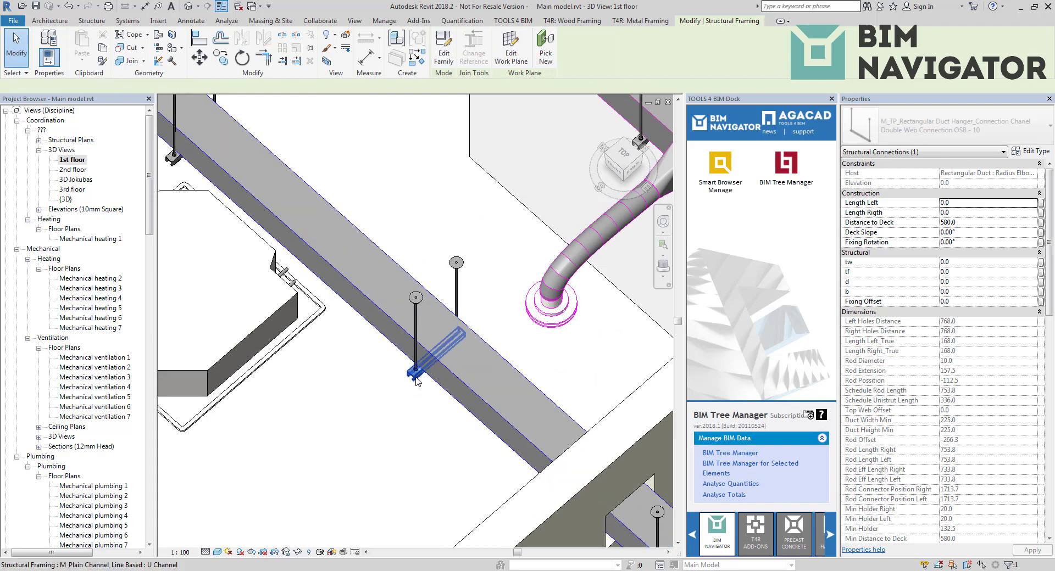
key("Escape")
left_click(413, 301)
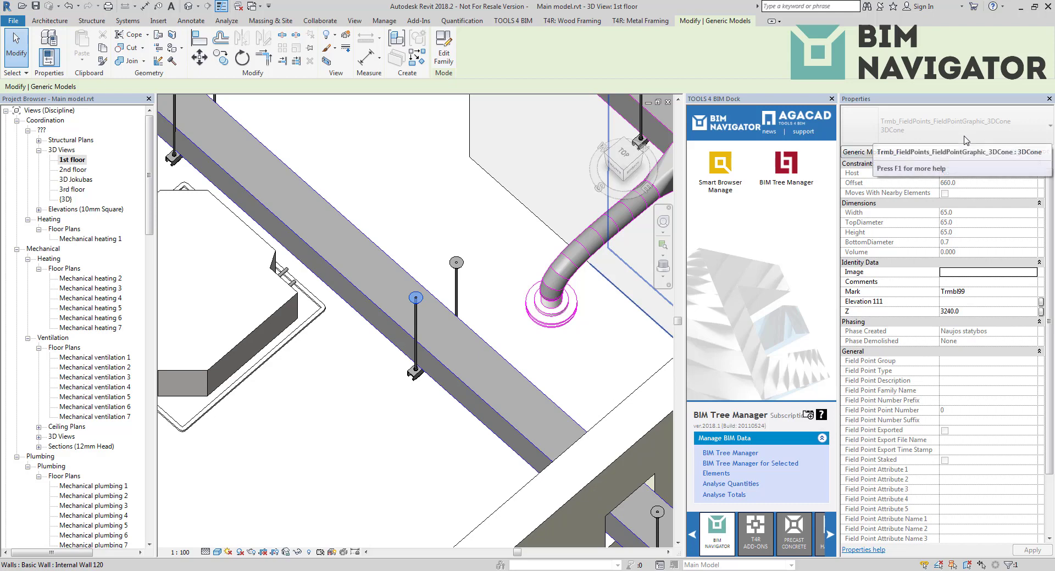
mouse_move(440, 325)
middle_mouse_down("shift")
mouse_move(561, 192)
mouse_move(439, 323)
mouse_move(457, 321)
middle_mouse_up("shift")
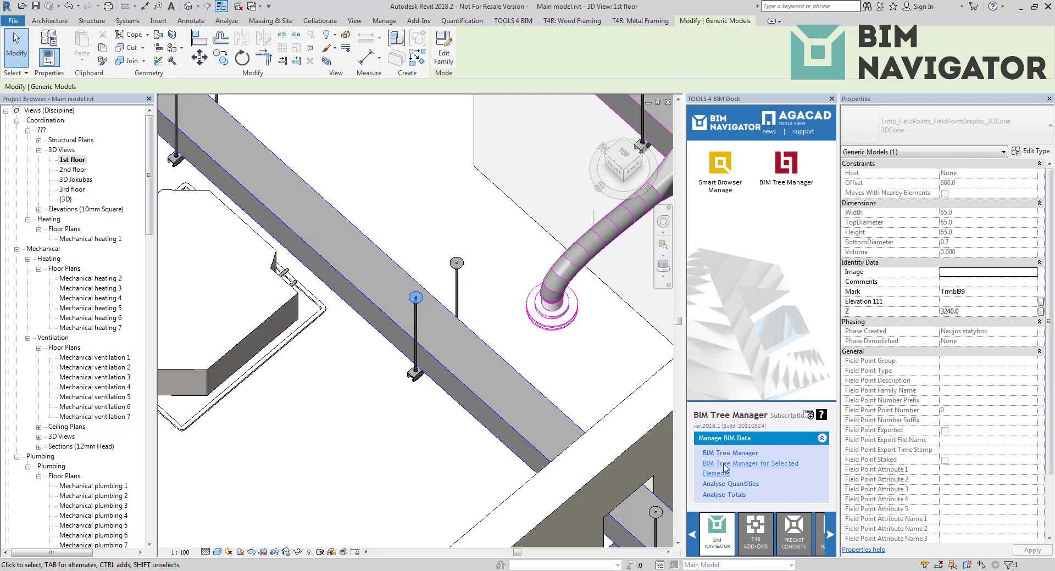
Step: Select all instances of the 3DCone field point in the entire project and list them in BIM Tree Manager
right_click(412, 297)
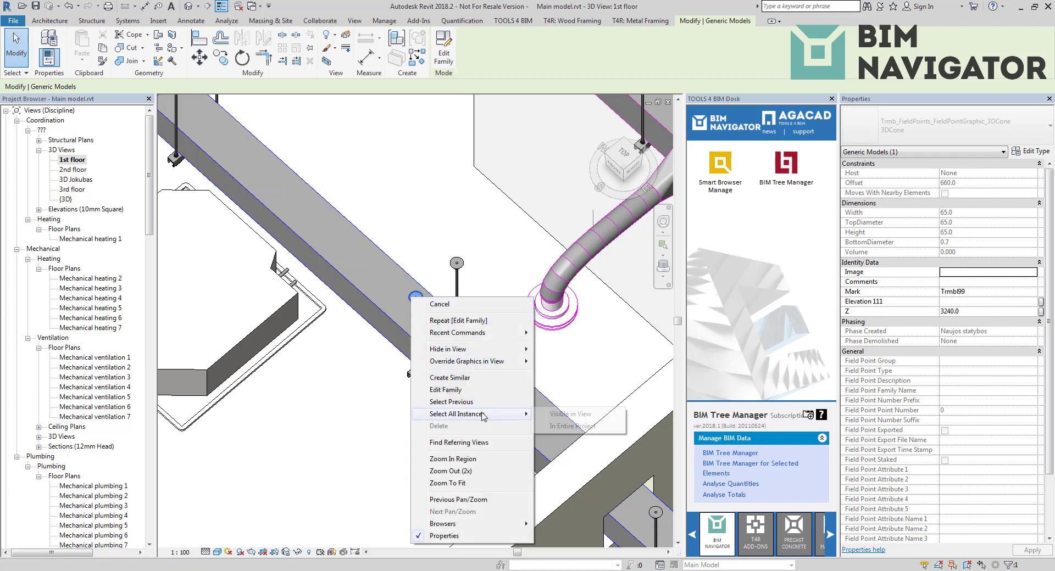
mouse_move(497, 418)
left_click(571, 426)
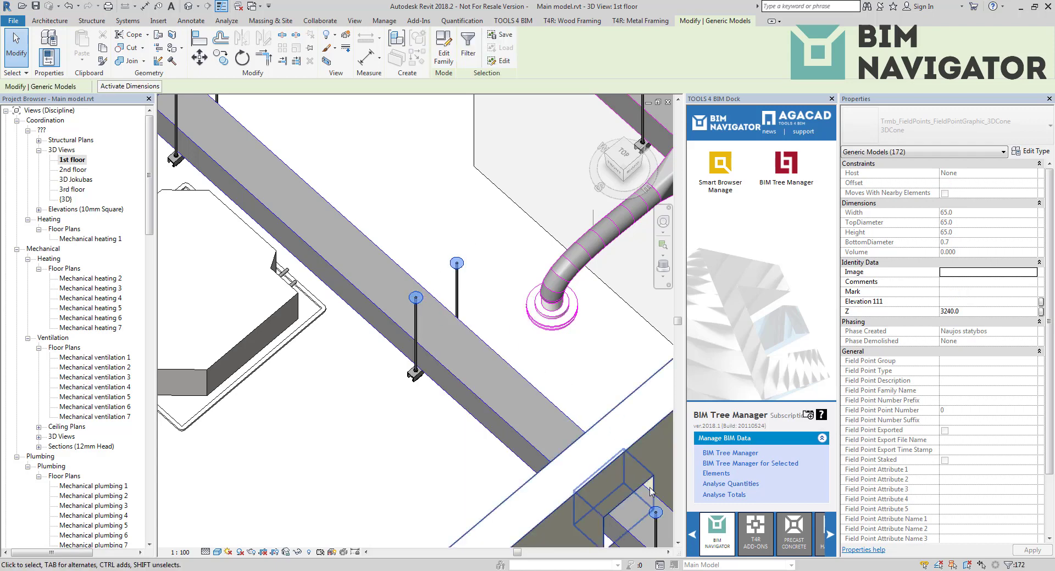
left_click(752, 465)
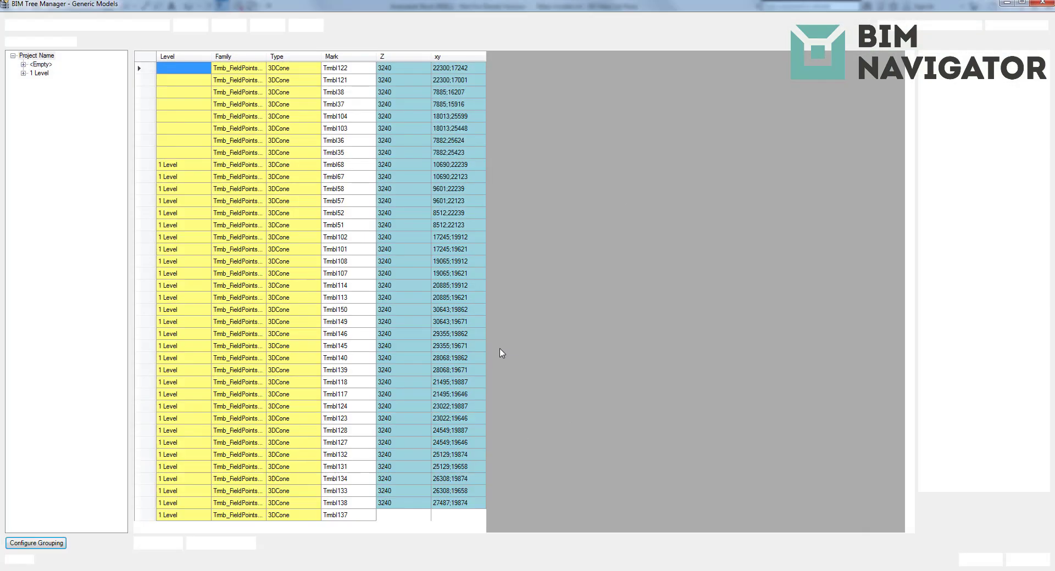
left_click_drag(910, 123, 921, 64)
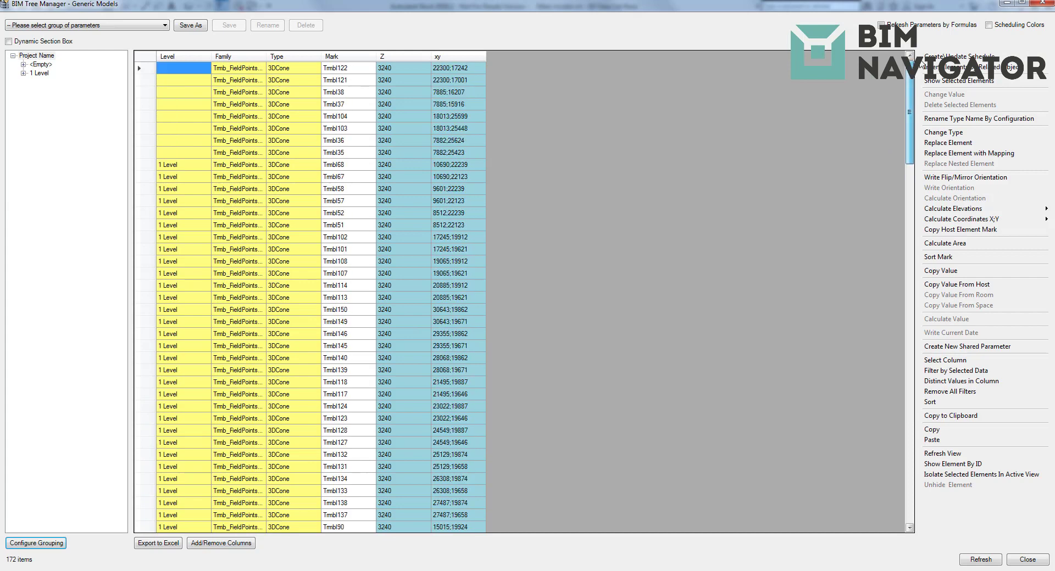
Step: Number the Mark of all listed field points with the Trimble Points configuration, reviewing its settings first, and sort the list by Mark
right_click(341, 68)
left_click(401, 74)
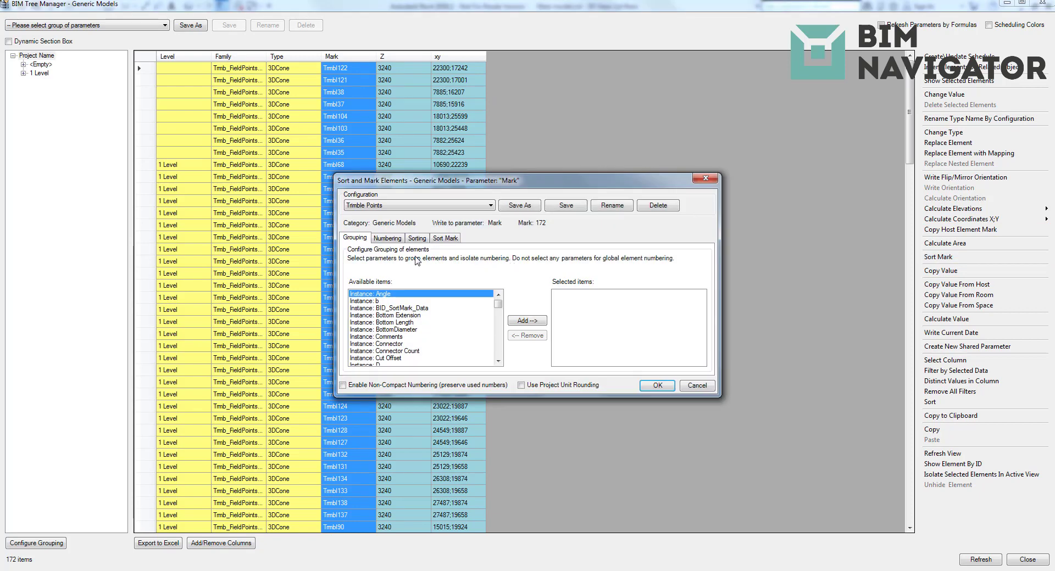
left_click(387, 238)
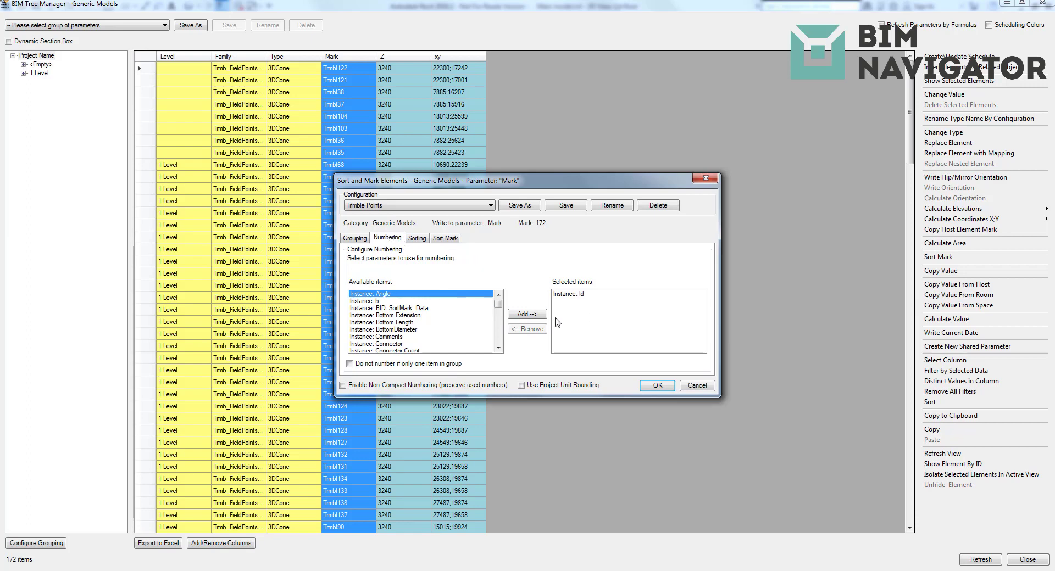
left_click(417, 238)
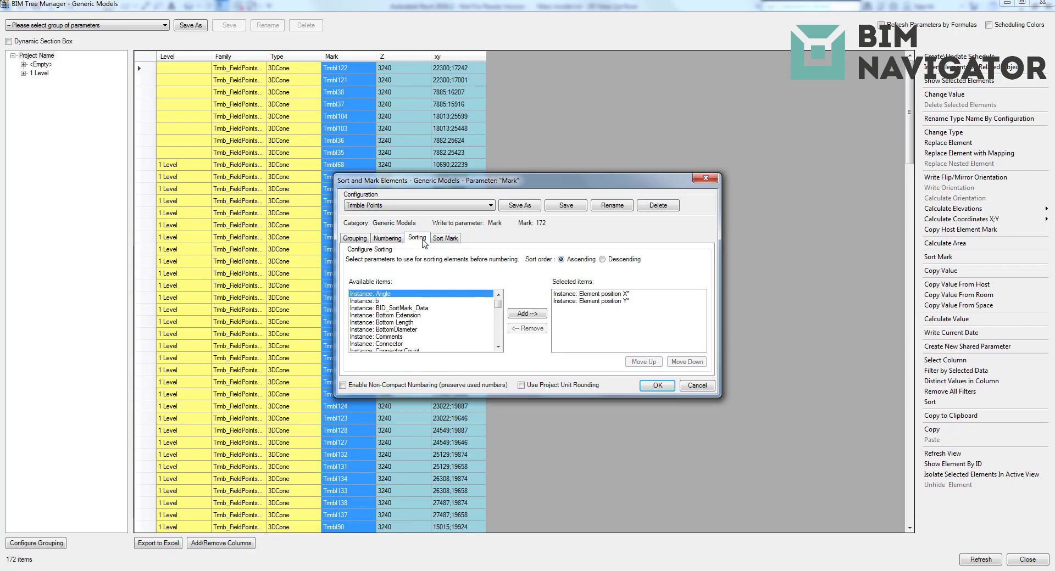
left_click(611, 302)
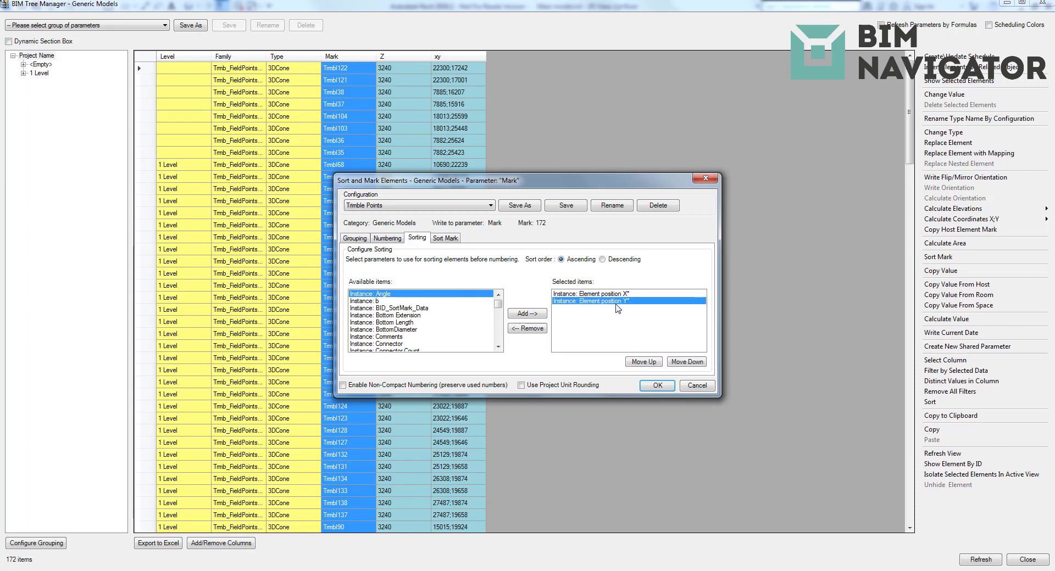
left_click(449, 238)
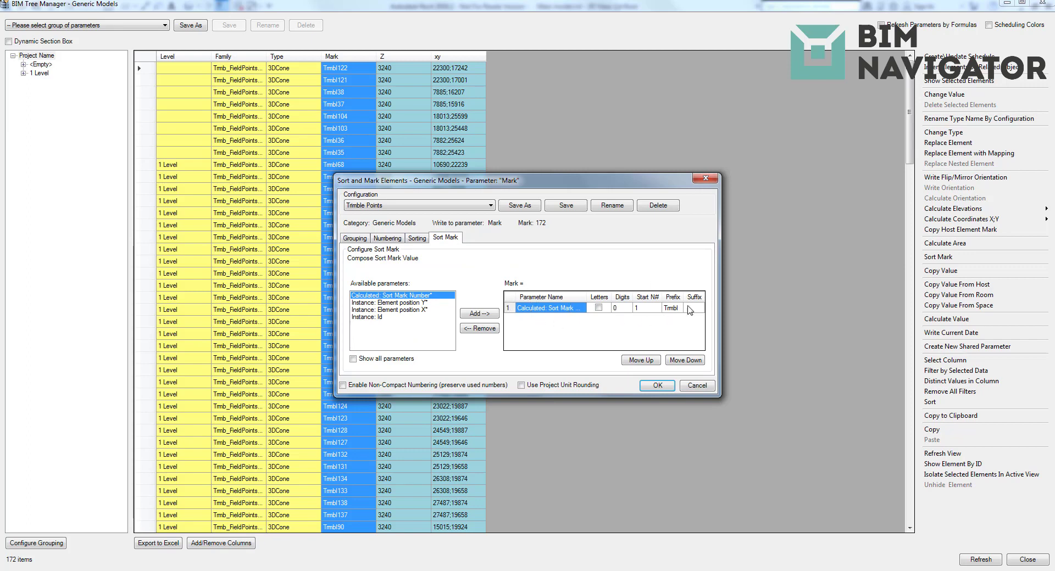
left_click(657, 385)
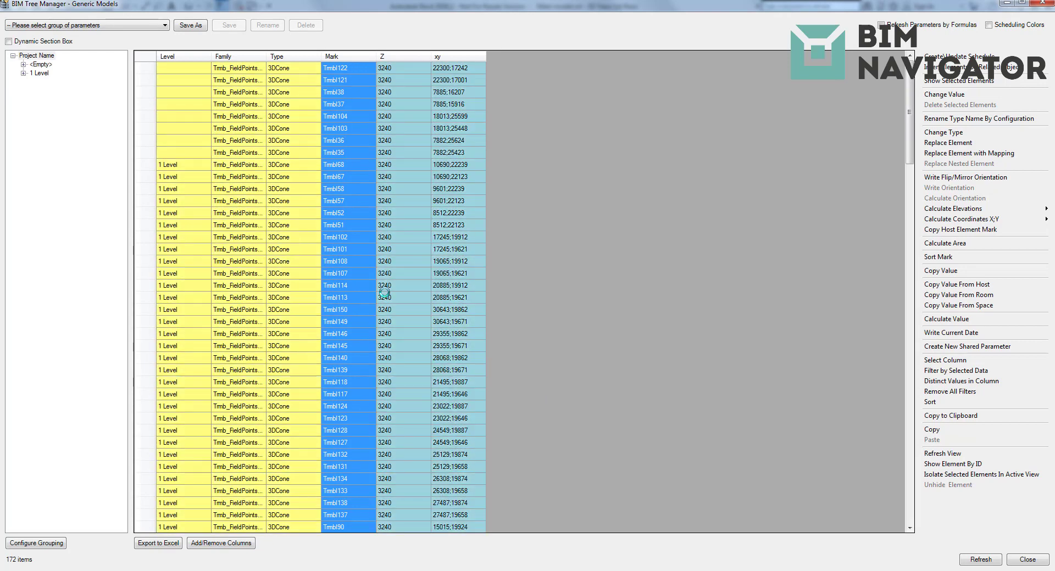
left_click(352, 56)
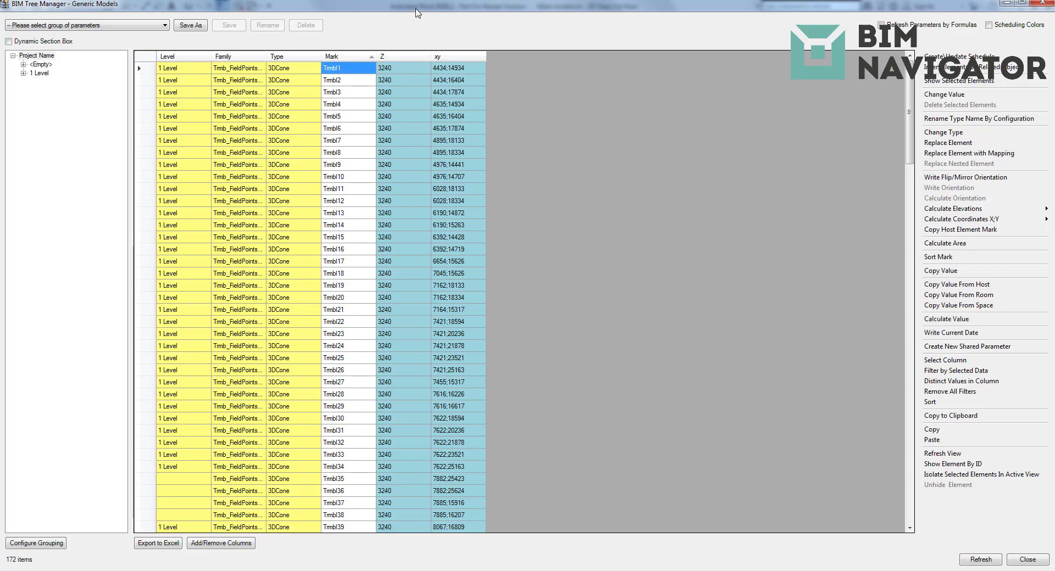
Step: Move BIM Tree Manager aside and locate the first numbered field point on its duct hanger in the 1st floor 3D view
left_click_drag(419, 5, 497, 466)
scroll(429, 212, "down", 4)
scroll(478, 362, "down", 4)
middle_click_drag(478, 361, 308, 351)
middle_click_drag(530, 393, 743, 465, "shift")
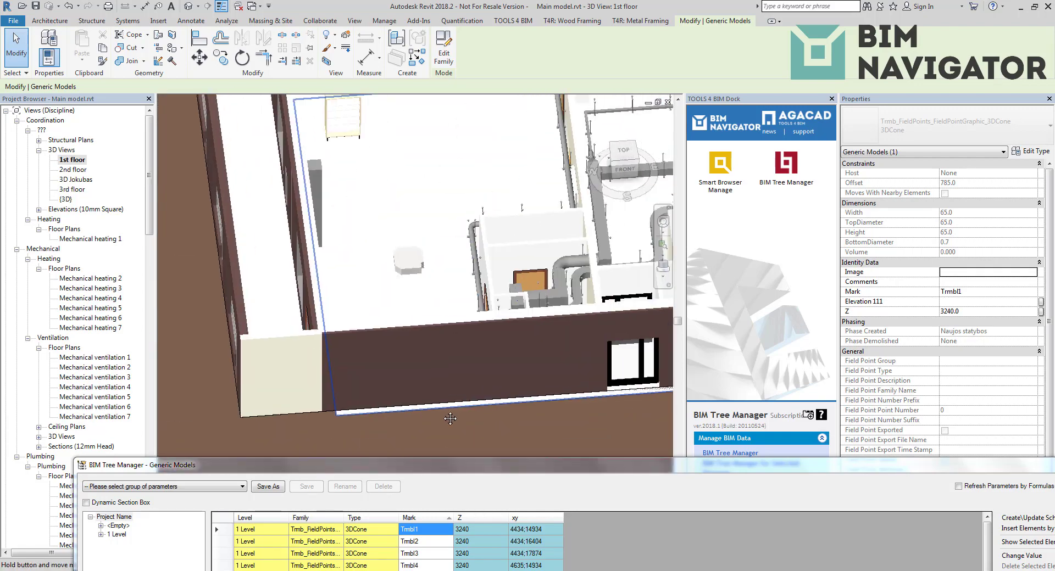
scroll(488, 318, "up", 7)
middle_click_drag(472, 286, 431, 304)
scroll(430, 304, "up", 2)
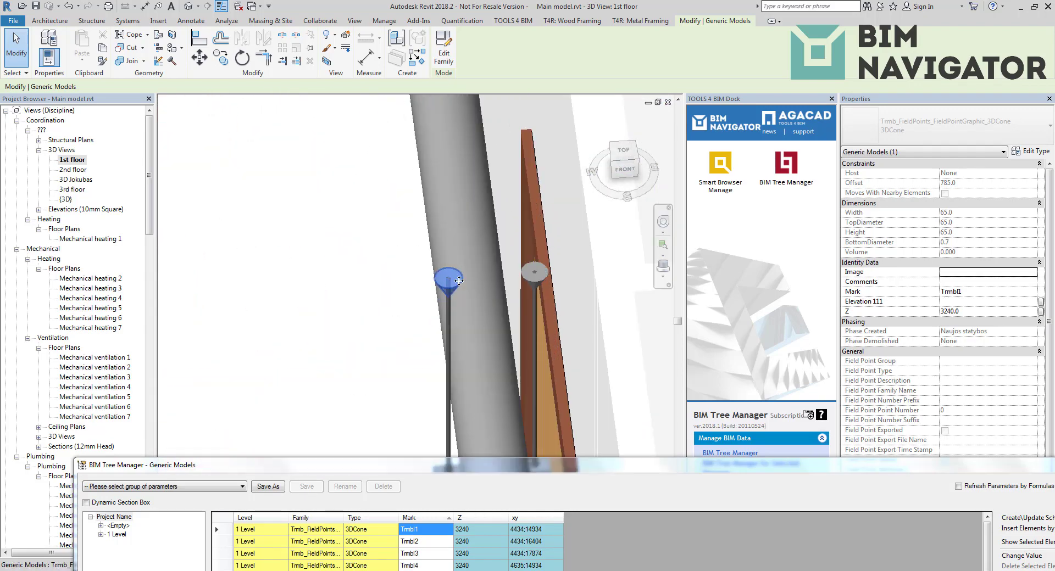
Step: View the 1st floor from the top and check the Mark of both field points on the hanger nearest the lower duct elbow
scroll(447, 355, "down", 5)
middle_click_drag(447, 355, 458, 426, "shift")
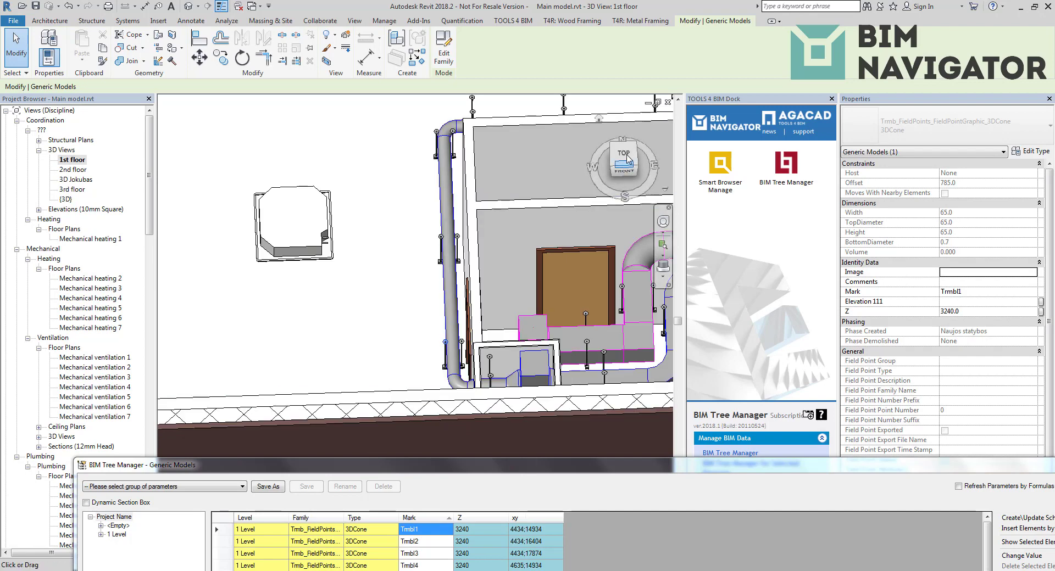
left_click(624, 156)
scroll(550, 294, "down", 10)
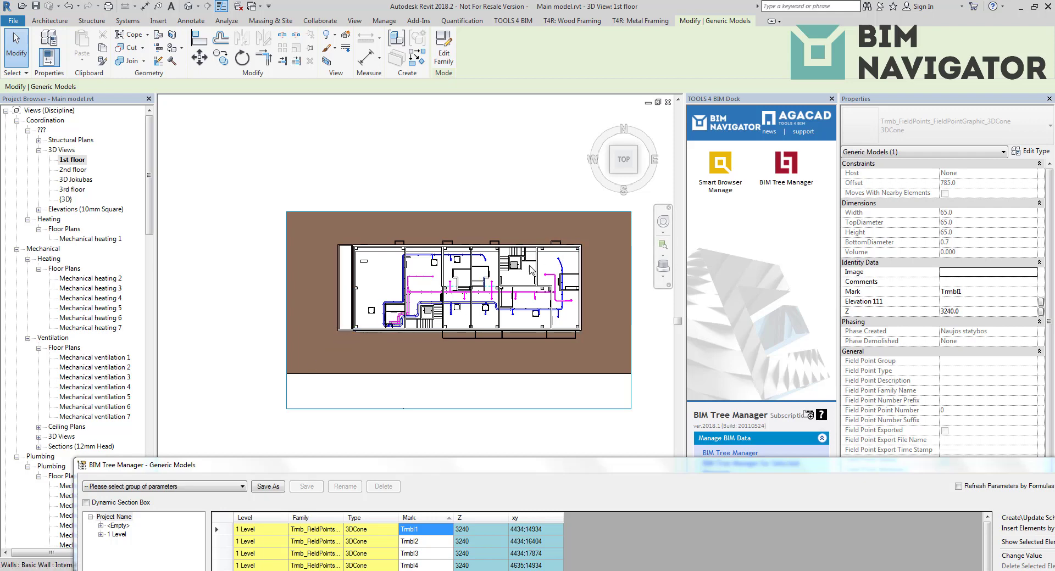
scroll(361, 300, "up", 8)
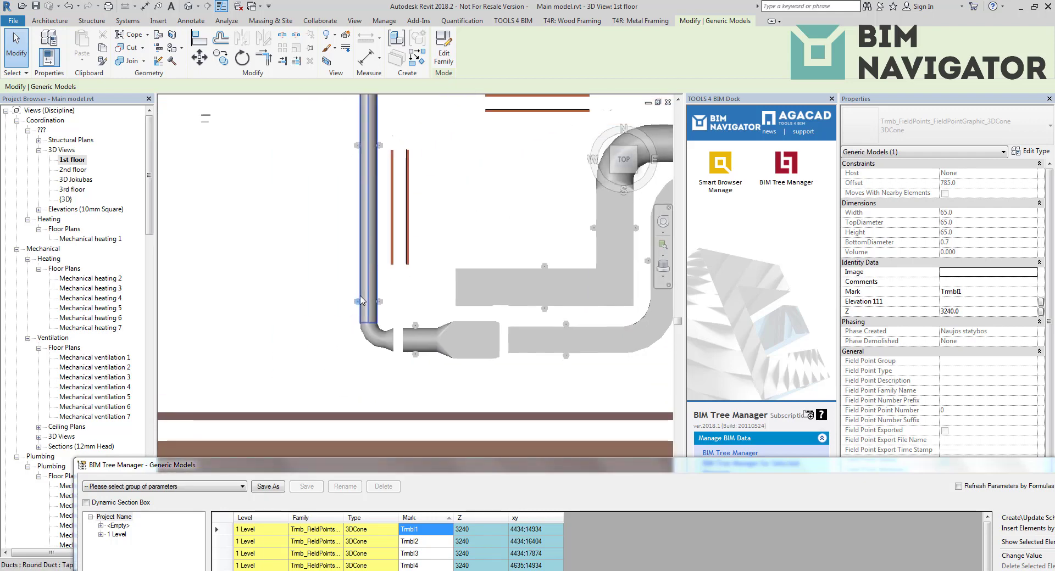
scroll(361, 300, "up", 5)
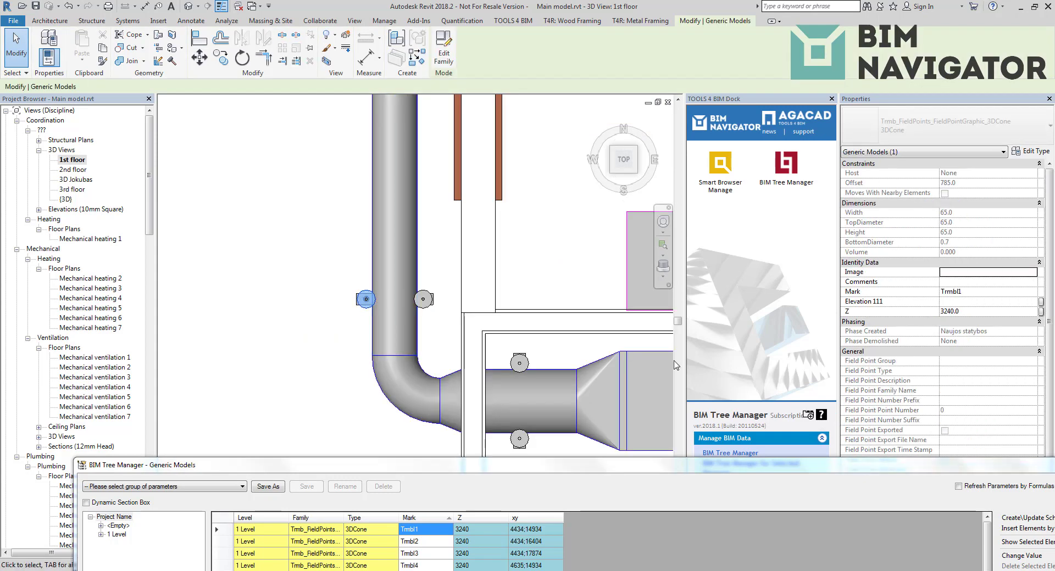
left_click_drag(973, 294, 942, 296)
left_click(428, 315)
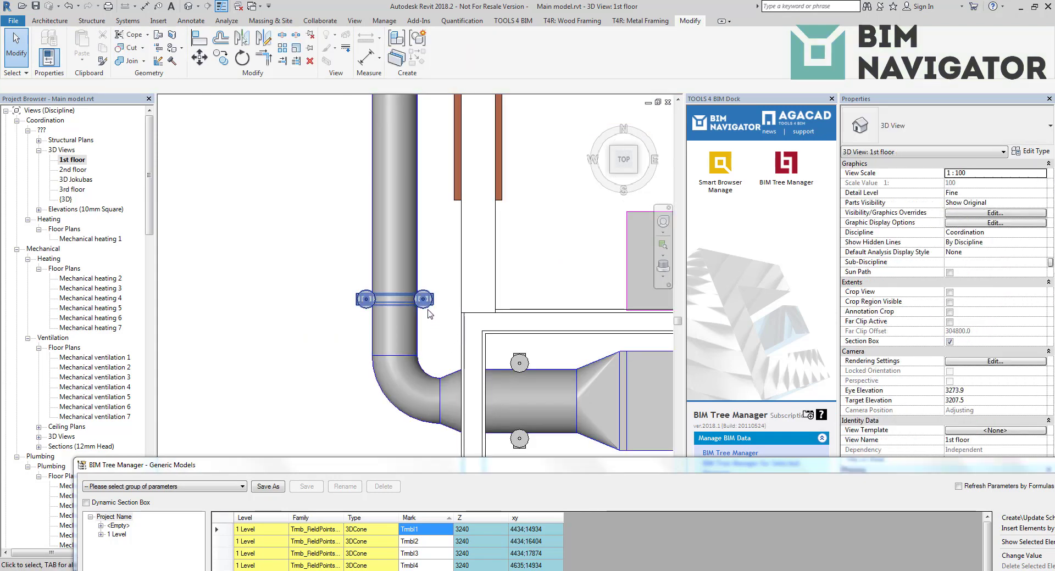
left_click(423, 299)
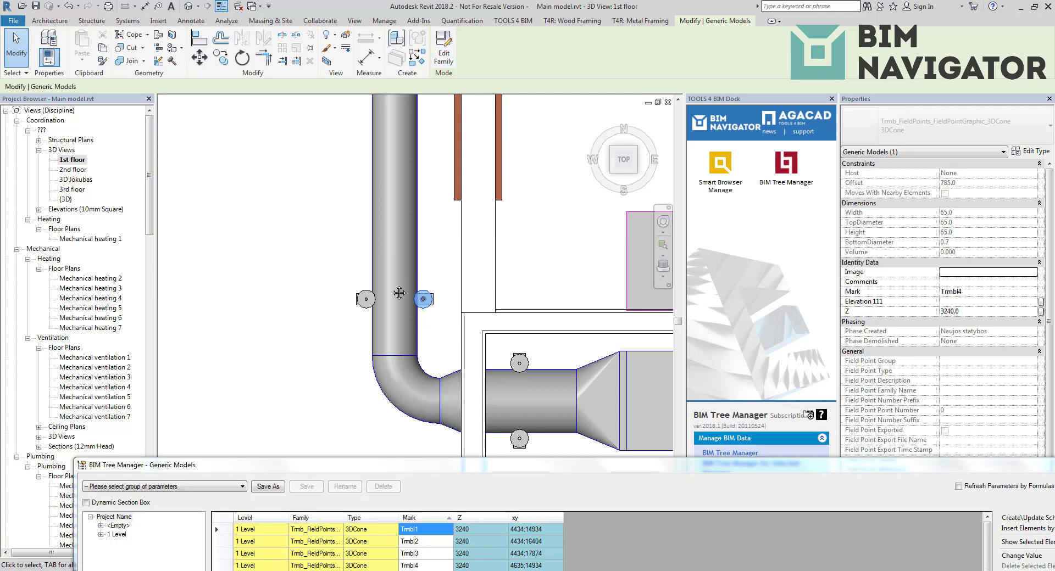
Step: Check the Mark of the left-hand field points on the next two hangers up the same duct run
middle_click_drag(398, 293, 451, 425)
scroll(441, 332, "down", 2)
left_click(426, 155)
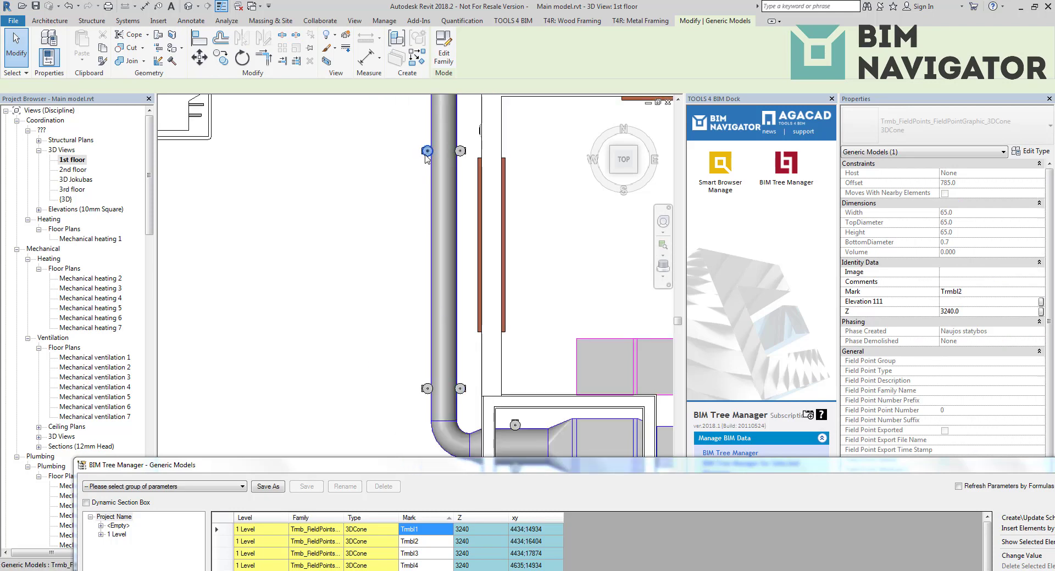
middle_click_drag(427, 157, 431, 324)
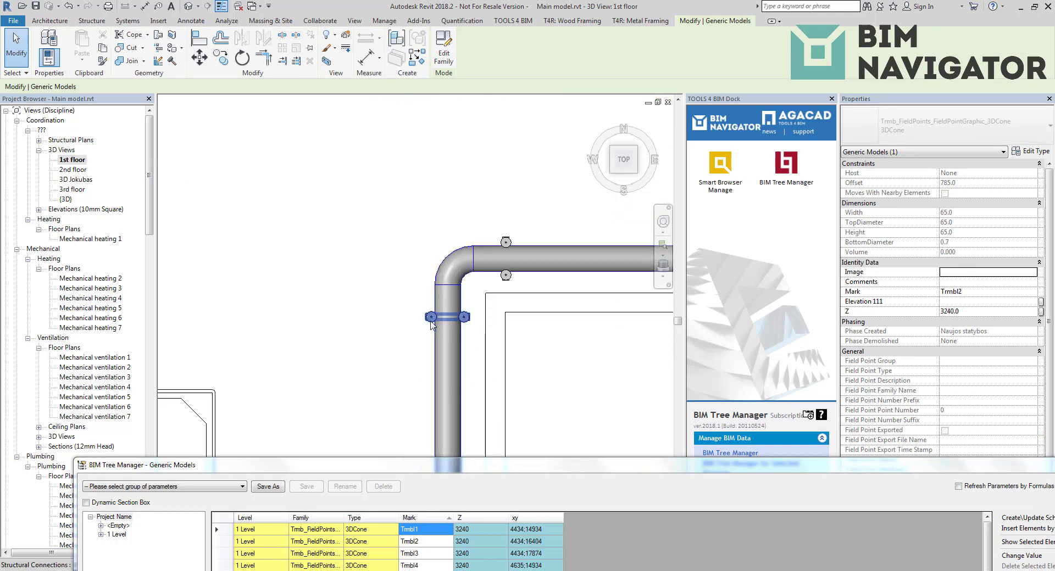
left_click(431, 319)
middle_click_drag(434, 384, 423, 183)
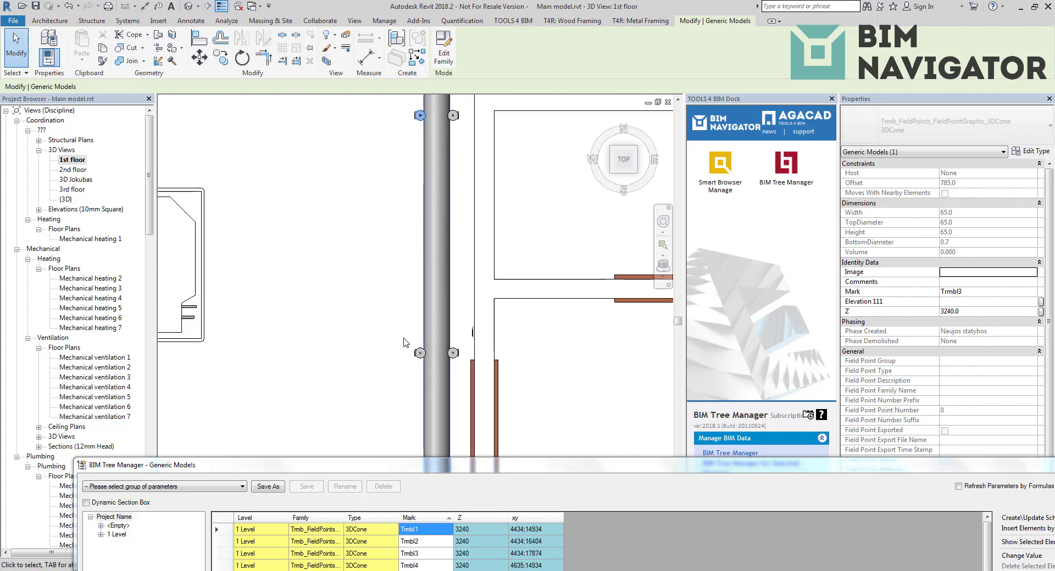
scroll(404, 339, "down", 2)
middle_click_drag(405, 392, 400, 236)
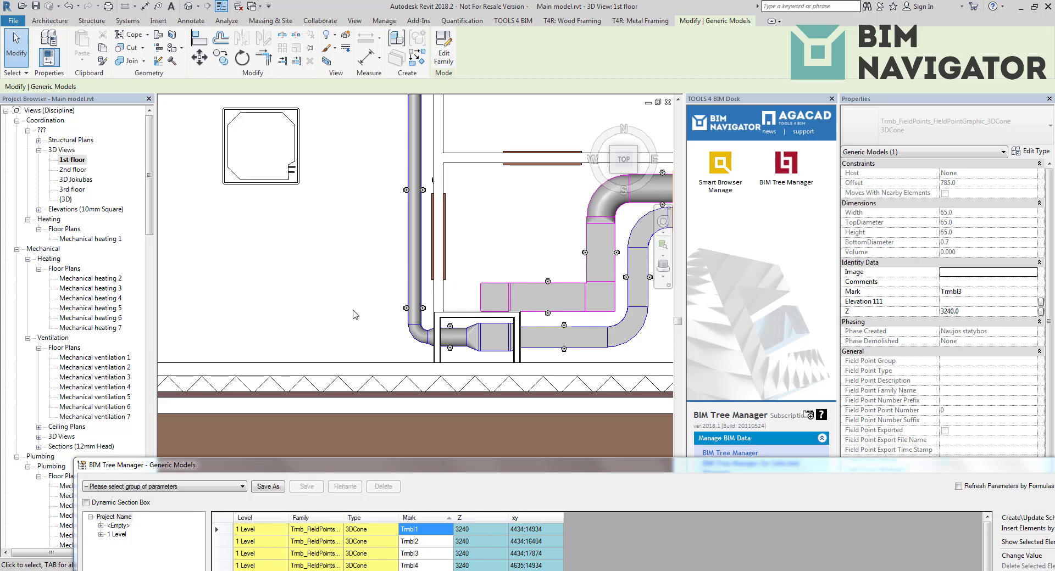
Step: Return to the full-size BIM Tree Manager table and remove the xy and Z columns
double_click(451, 471)
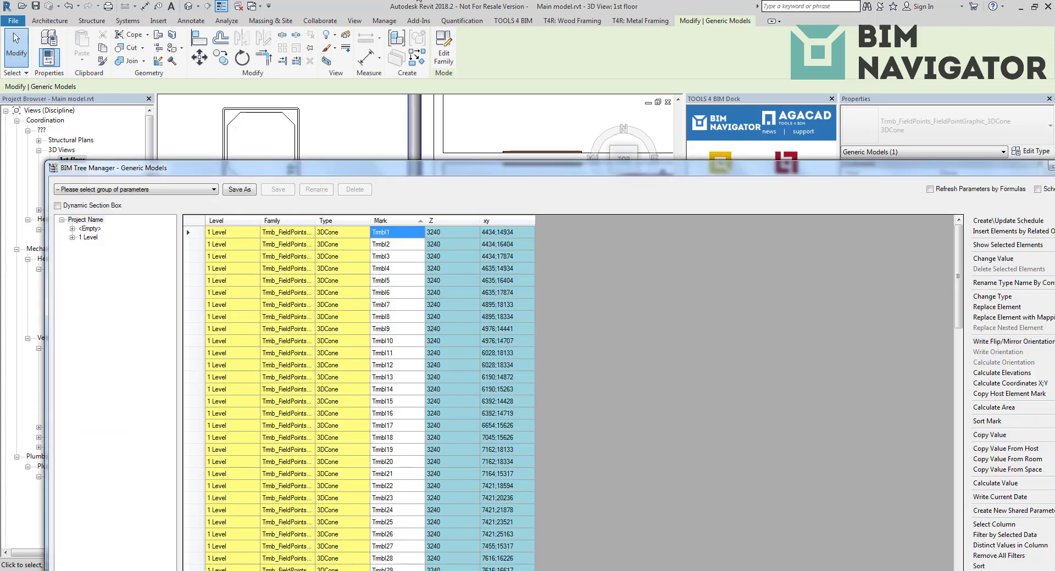
left_click(450, 71)
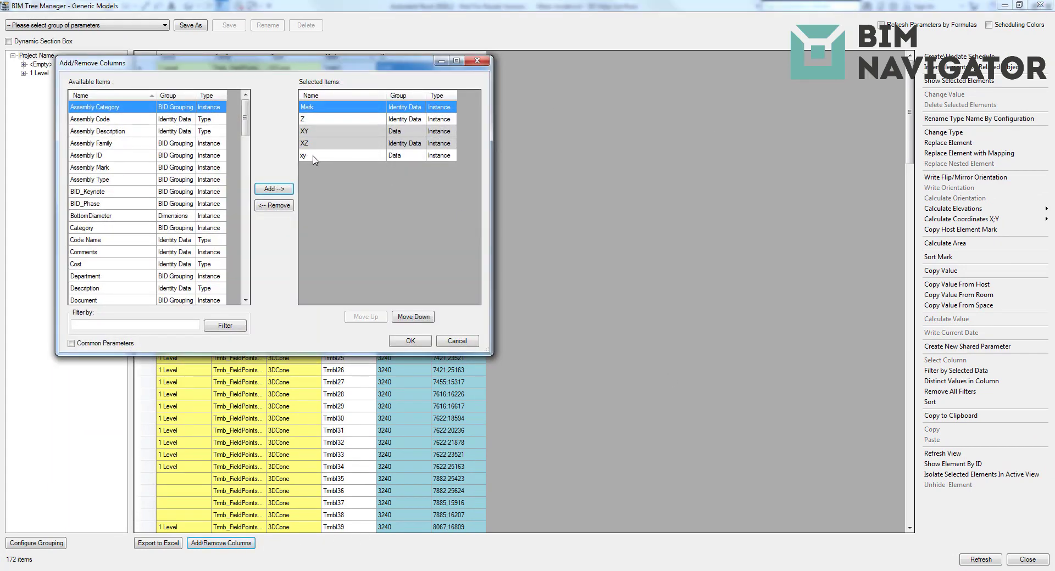
double_click(313, 156)
double_click(314, 120)
left_click(411, 341)
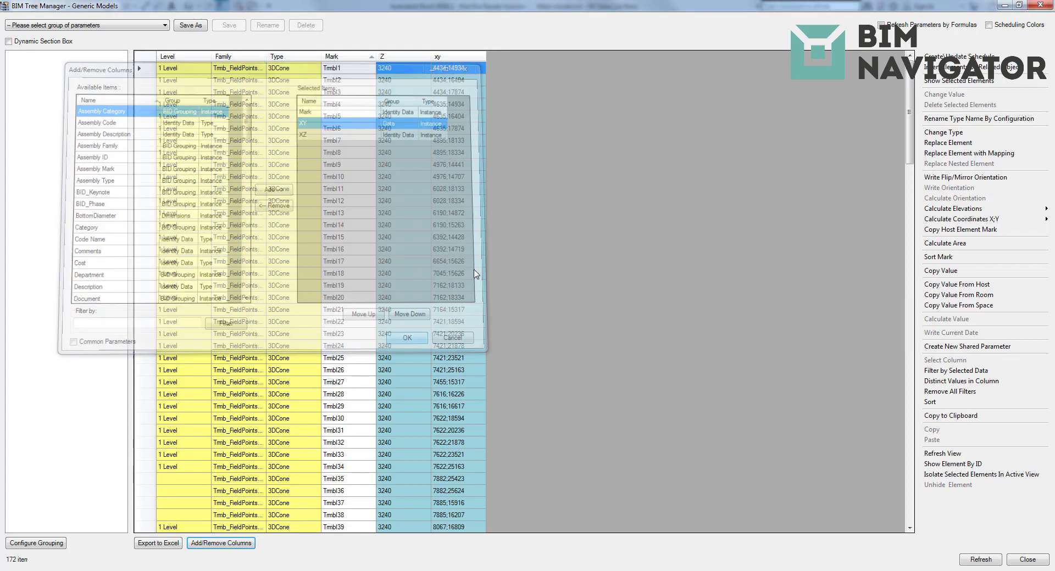
Step: Calculate the Top (Project) elevations of all field points into a new shared parameter "Z elevation" under Identity Data
left_click_drag(362, 69, 366, 275)
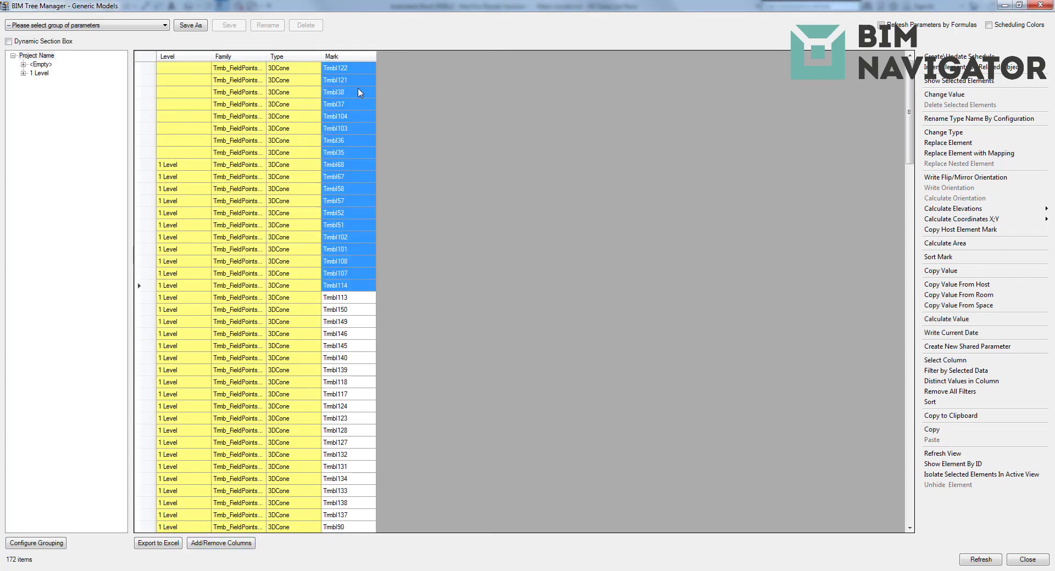
right_click(362, 69)
left_click(420, 77)
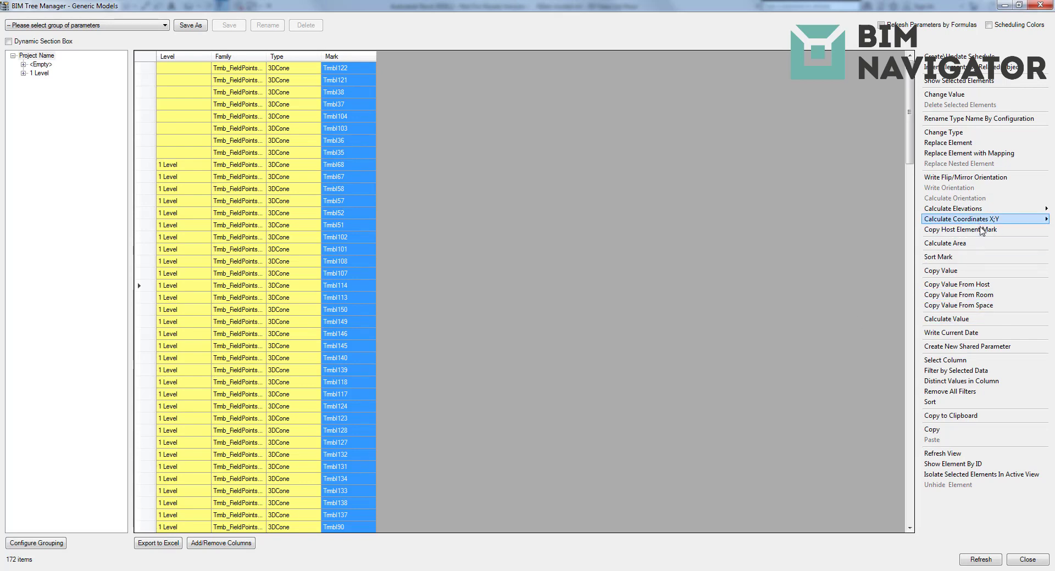
left_click(971, 210)
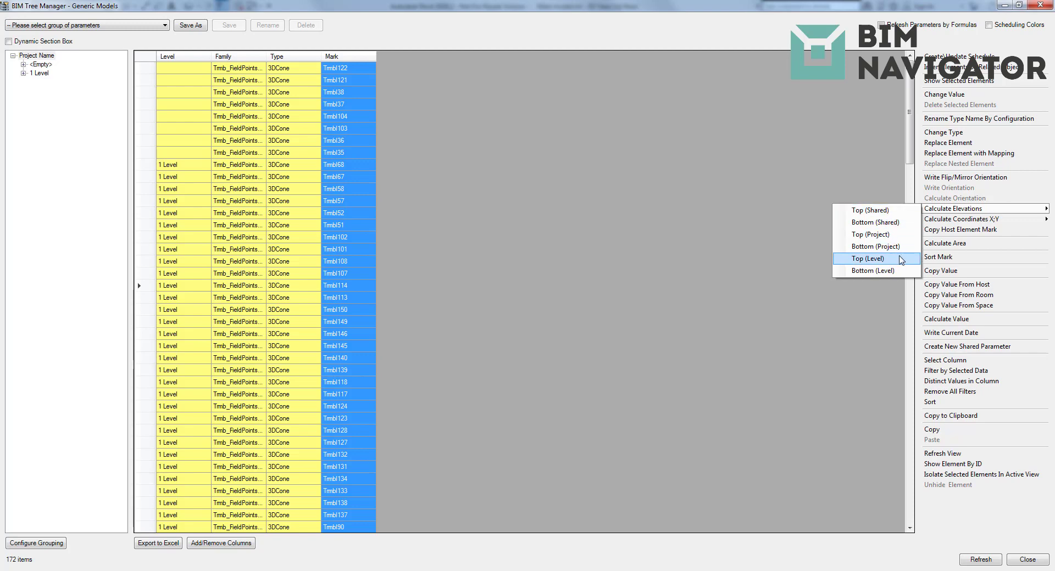
left_click(879, 236)
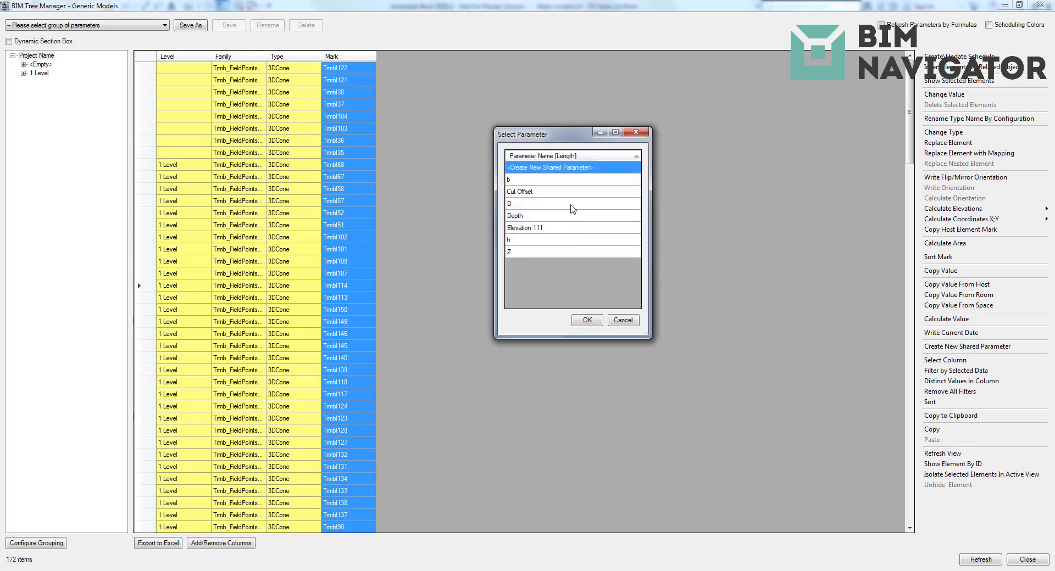
double_click(542, 169)
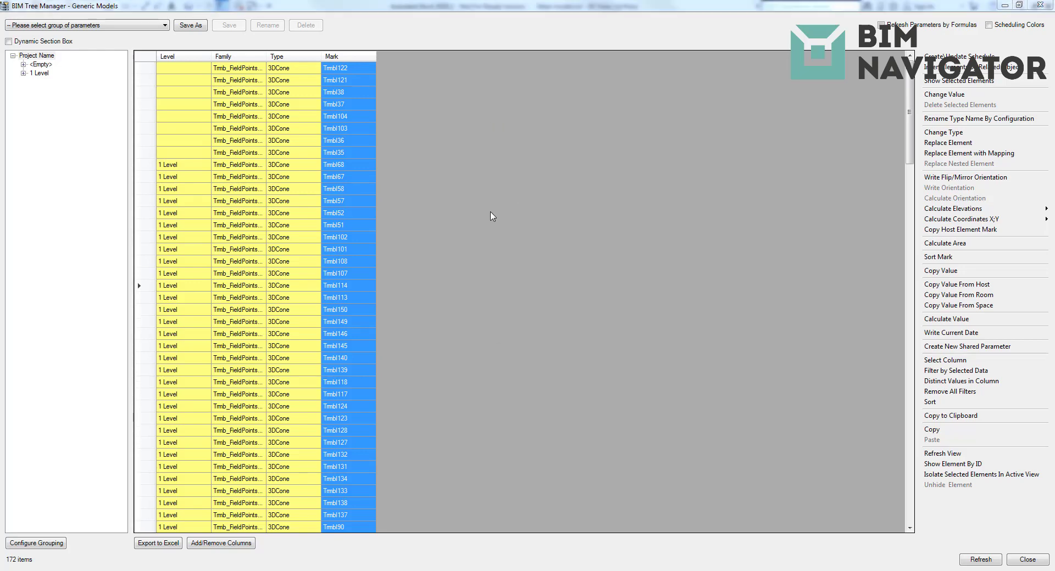
type("Z elevation")
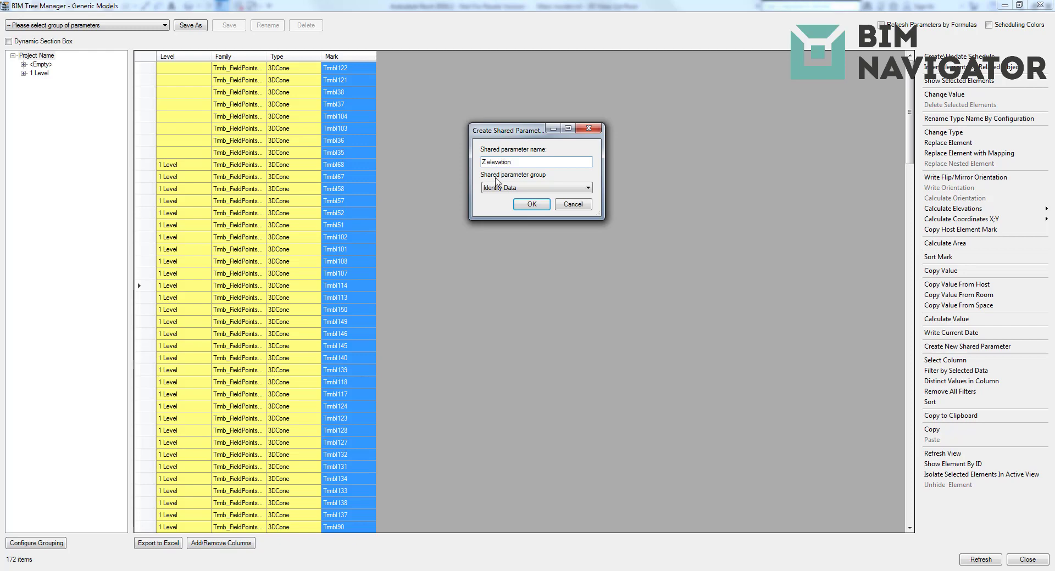
left_click(528, 205)
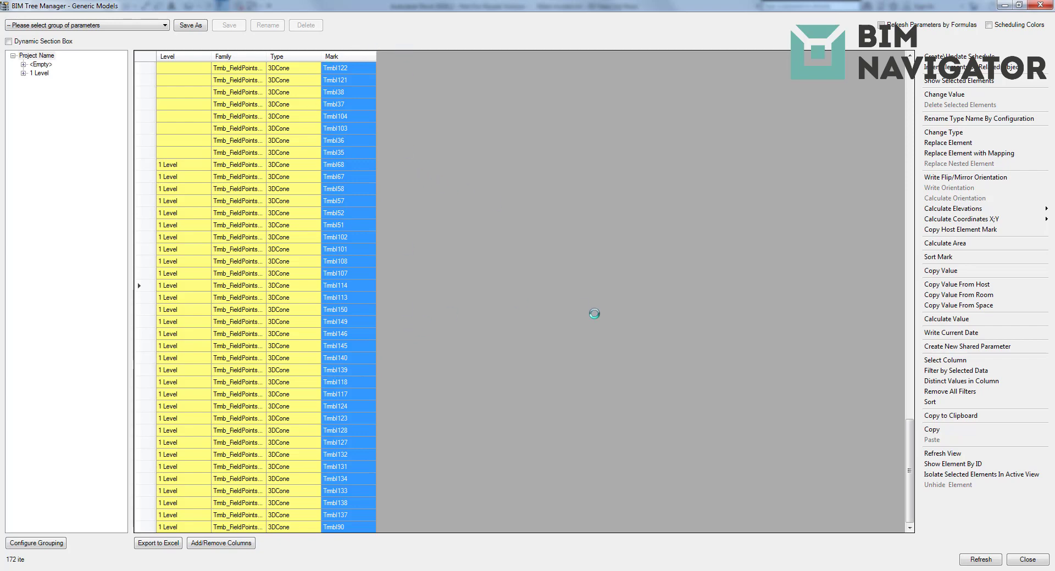
Step: Create a shared instance parameter "xy coordinates" of type Text, grouped under Identity Data
right_click(400, 69)
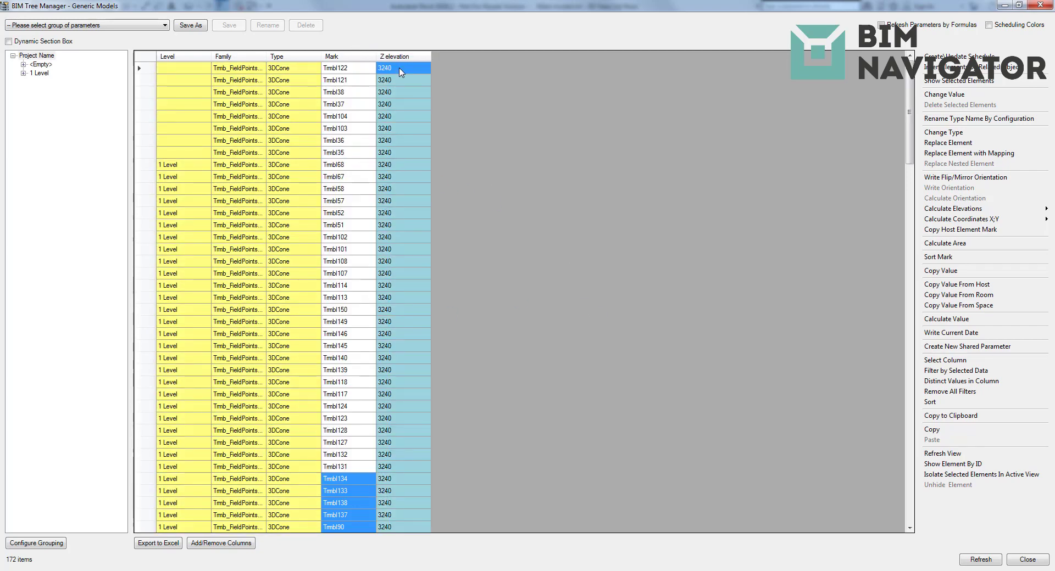
left_click(463, 78)
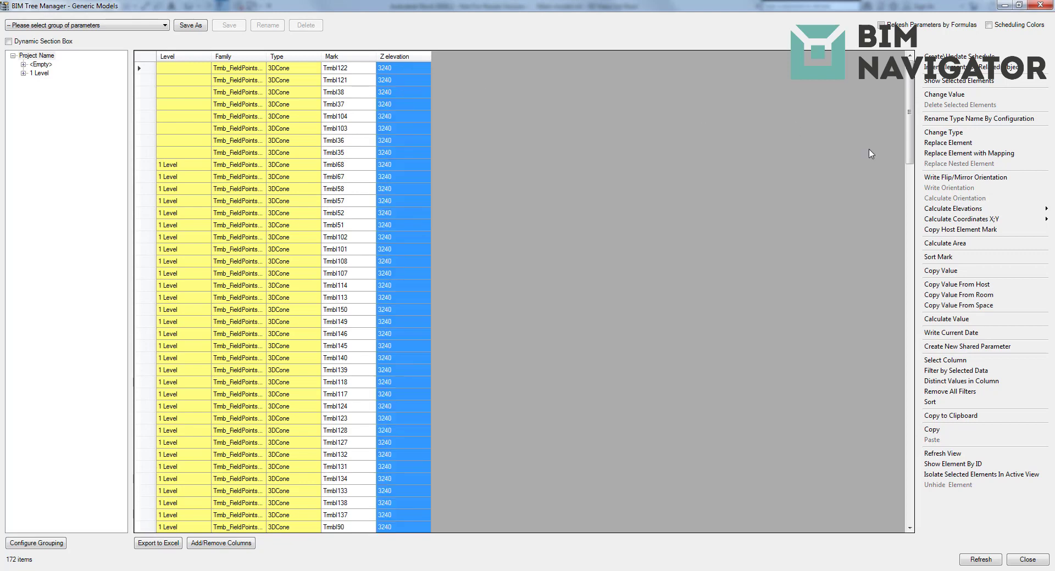
left_click(971, 351)
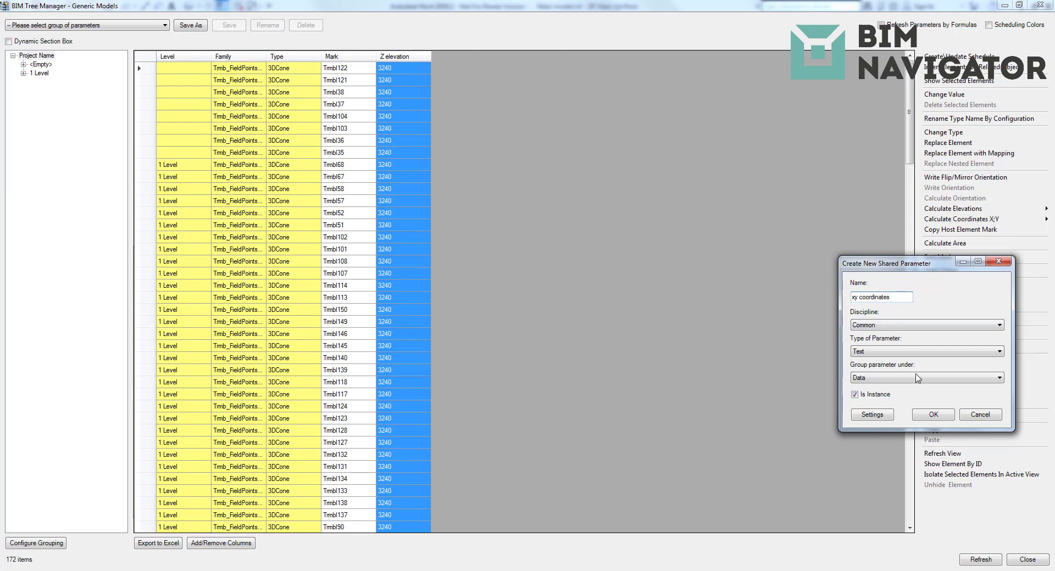
left_click(895, 352)
left_click(893, 358)
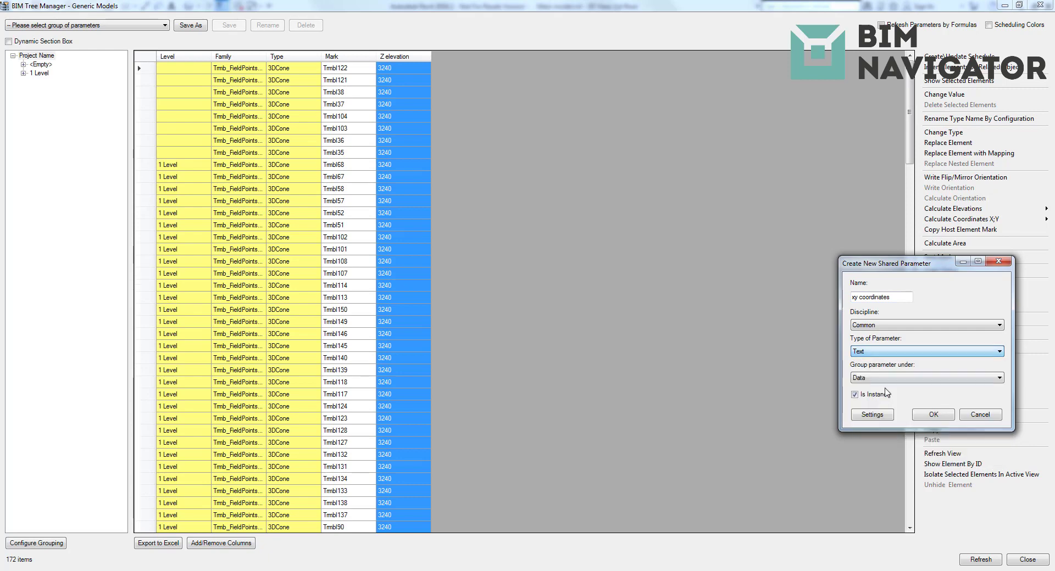
left_click(880, 379)
key("i")
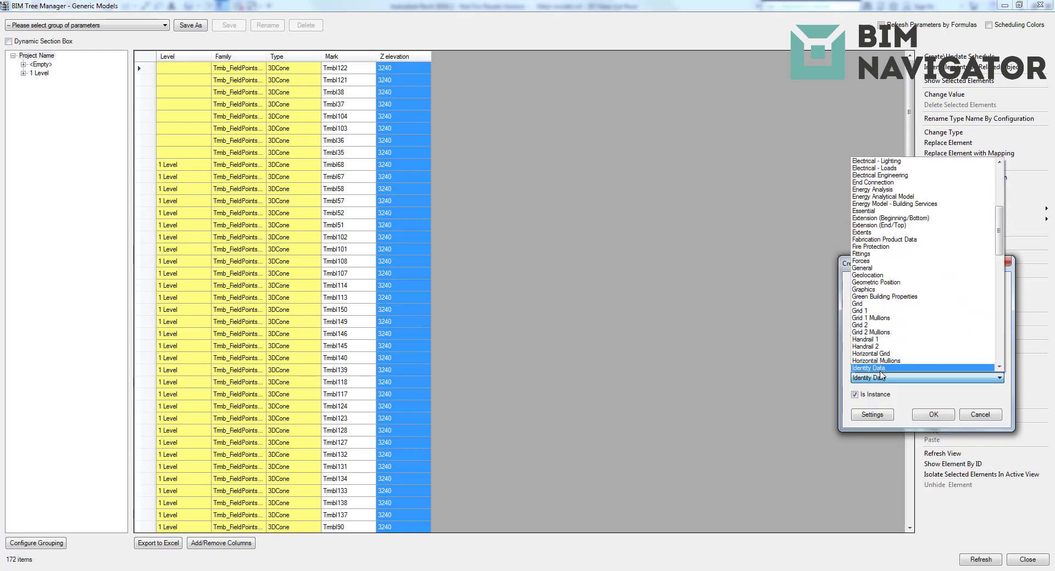
left_click(879, 371)
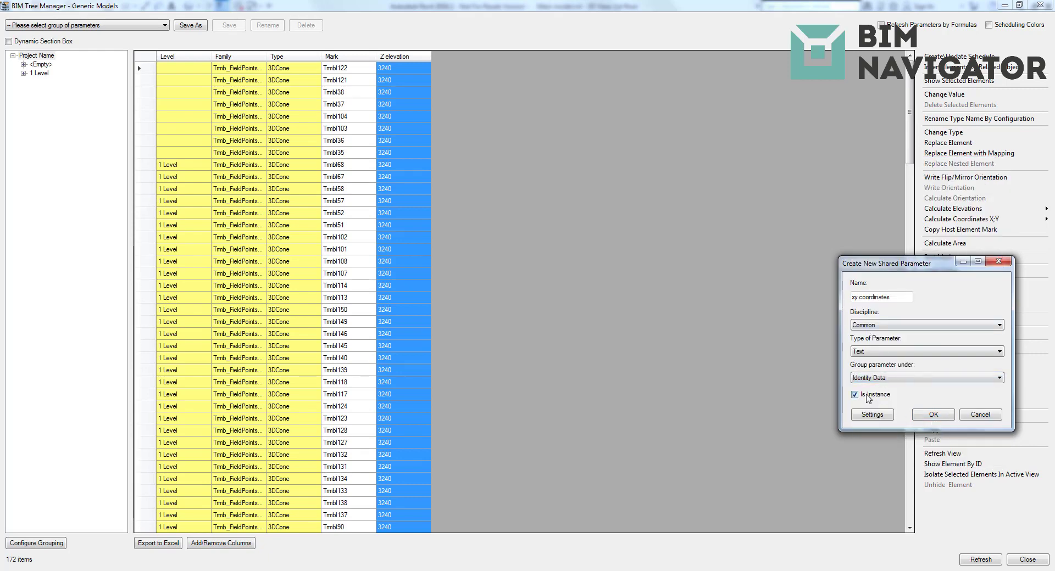
left_click(918, 416)
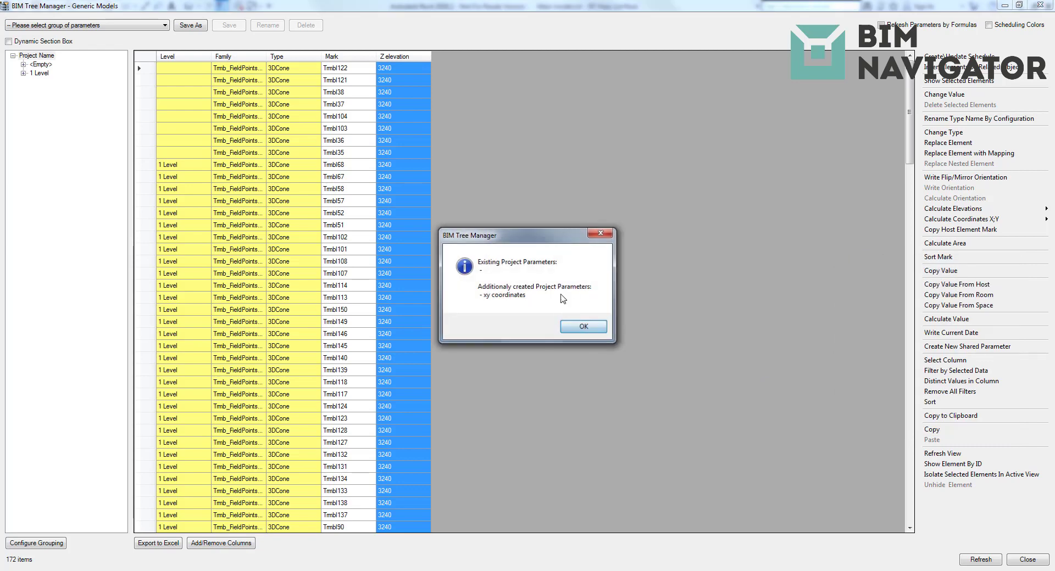
left_click(583, 326)
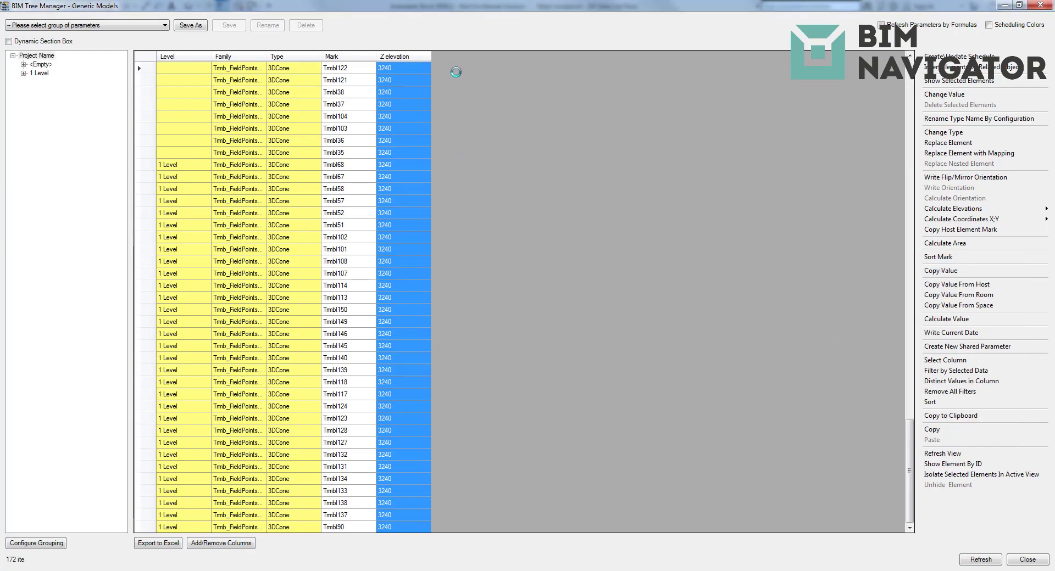
Step: Calculate the Middle Point (Project) X;Y coordinates of all field points into the xy coordinates column
right_click(463, 70)
left_click(503, 75)
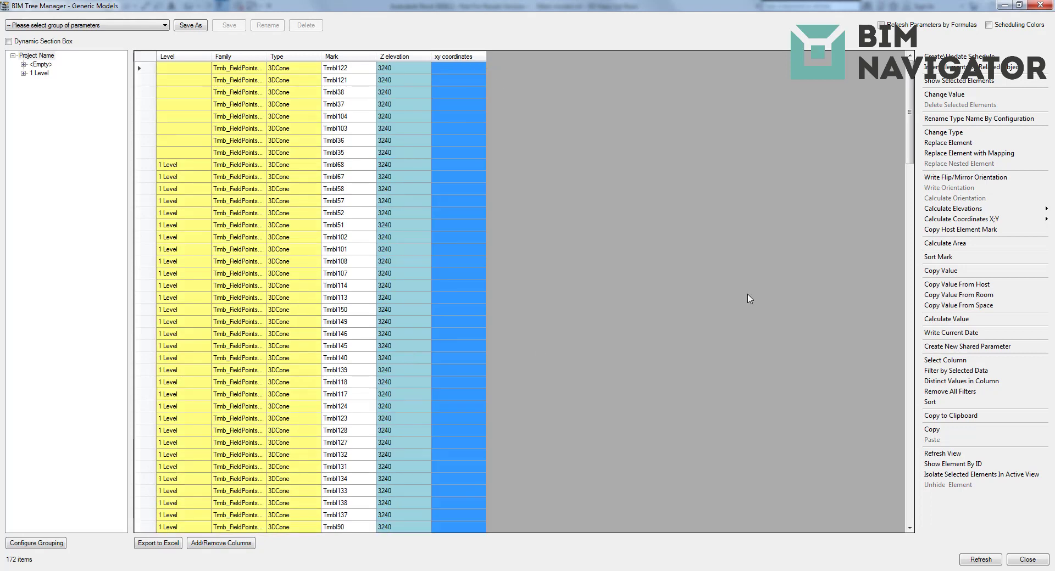
left_click_drag(911, 93, 916, 67)
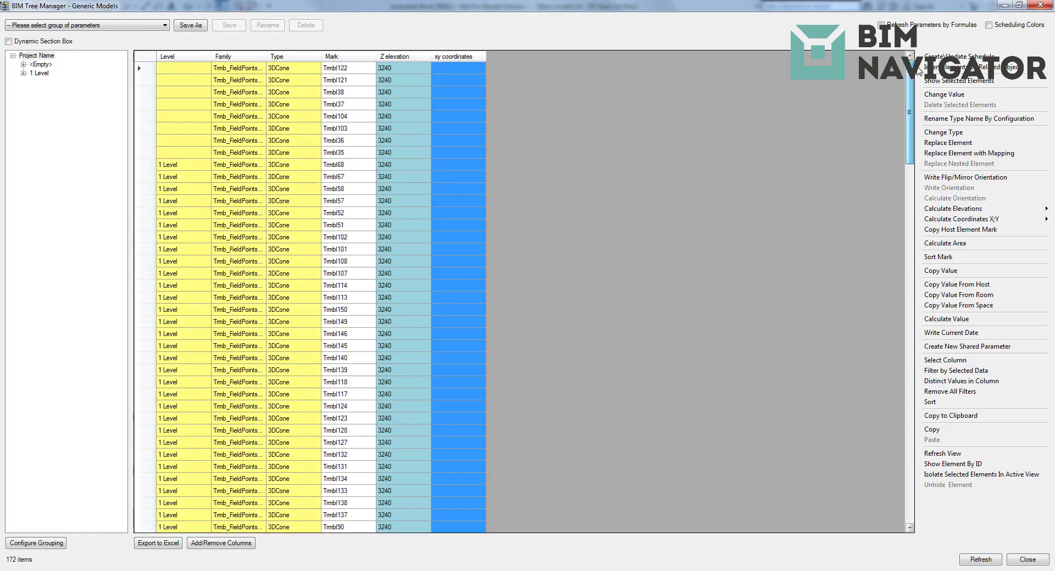
mouse_move(963, 223)
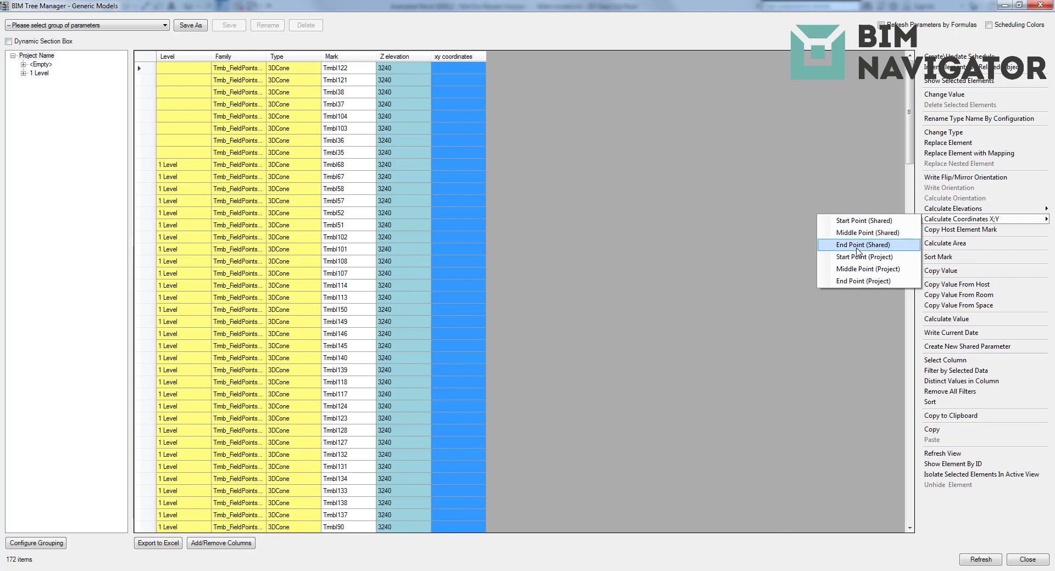
left_click(901, 269)
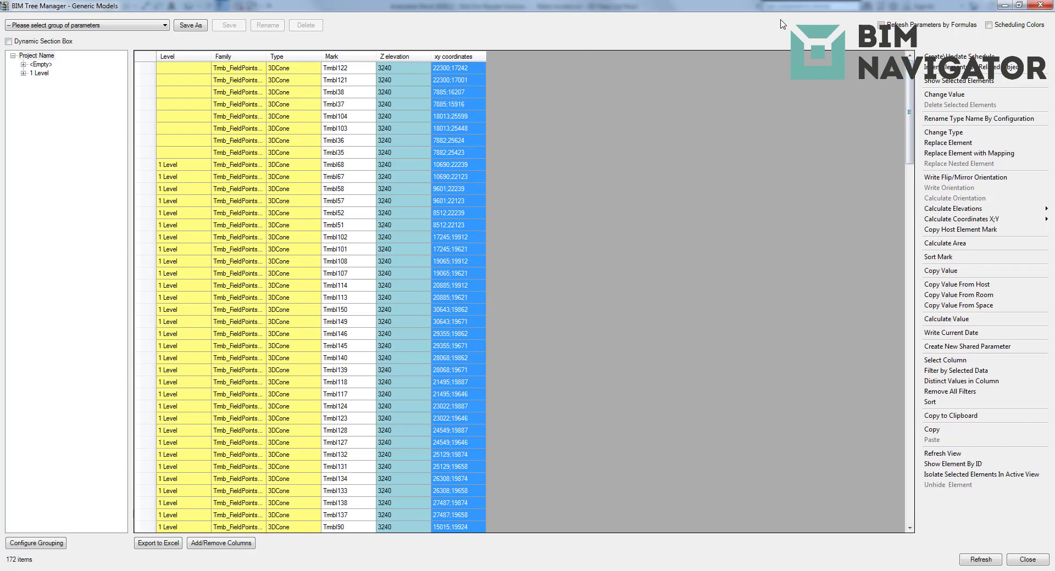
Step: Uncover the model behind the table and open the Mechanical heating 1 floor plan at the hangers by the lower duct elbow
left_click_drag(792, 7, 794, 447)
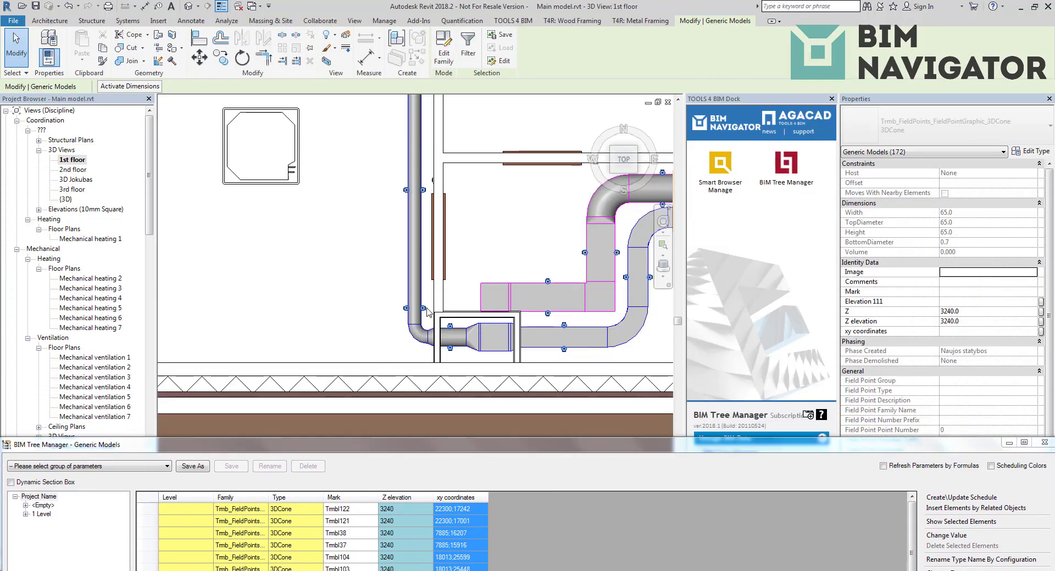
scroll(385, 313, "up", 4)
double_click(77, 239)
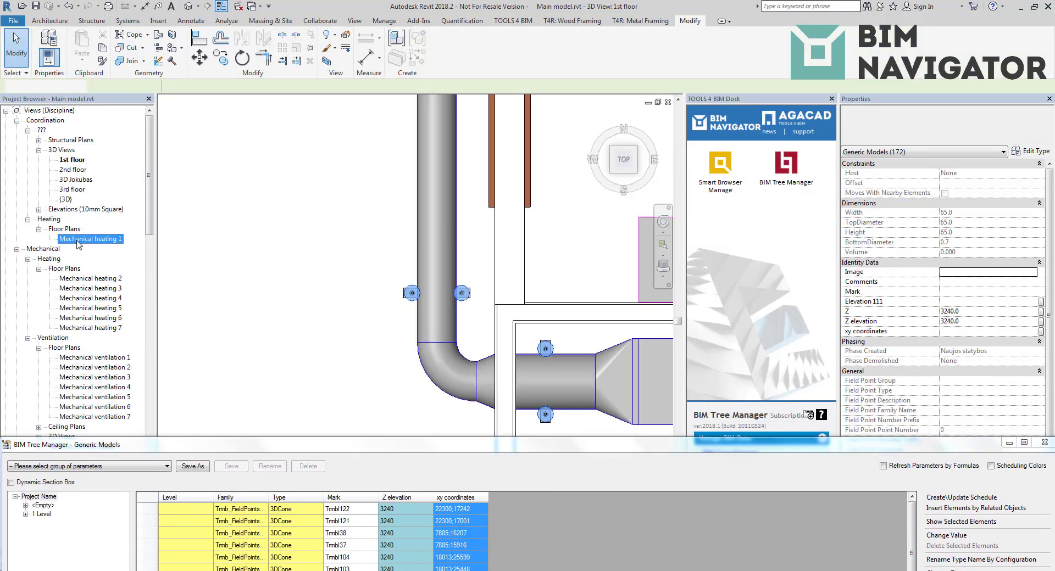
scroll(402, 270, "up", 5)
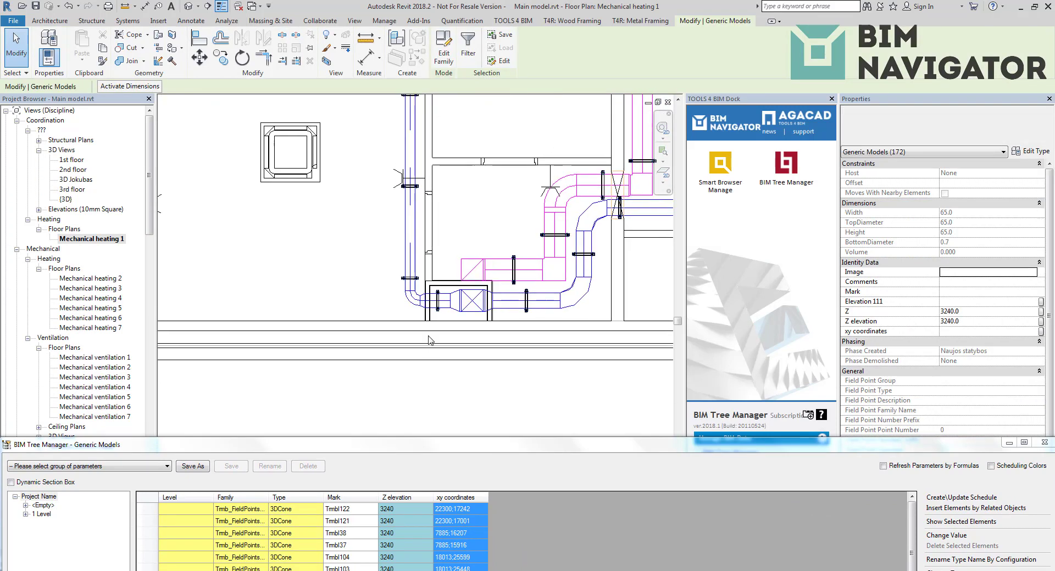
scroll(402, 270, "up", 2)
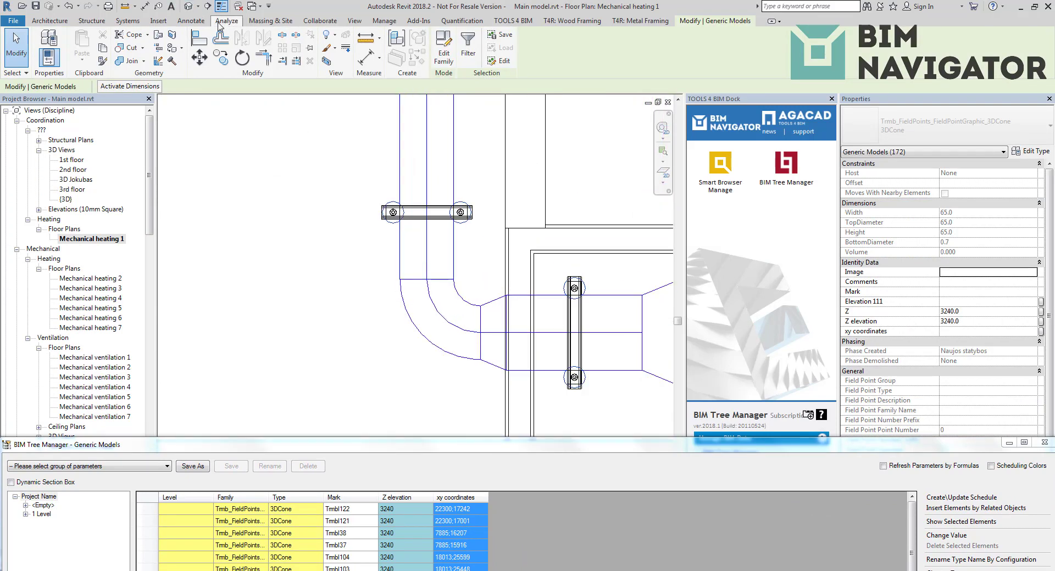
Step: Place a Spot Coordinate on the left field point of the hanger above the duct elbow and compare it with the point's xy coordinates parameter
left_click(190, 21)
left_click(235, 57)
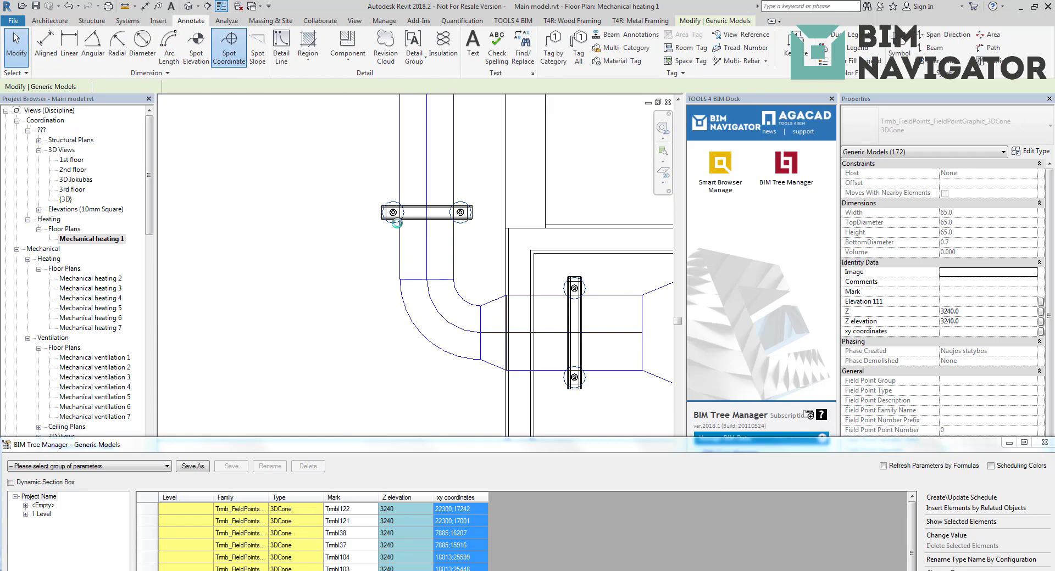
left_click(598, 334)
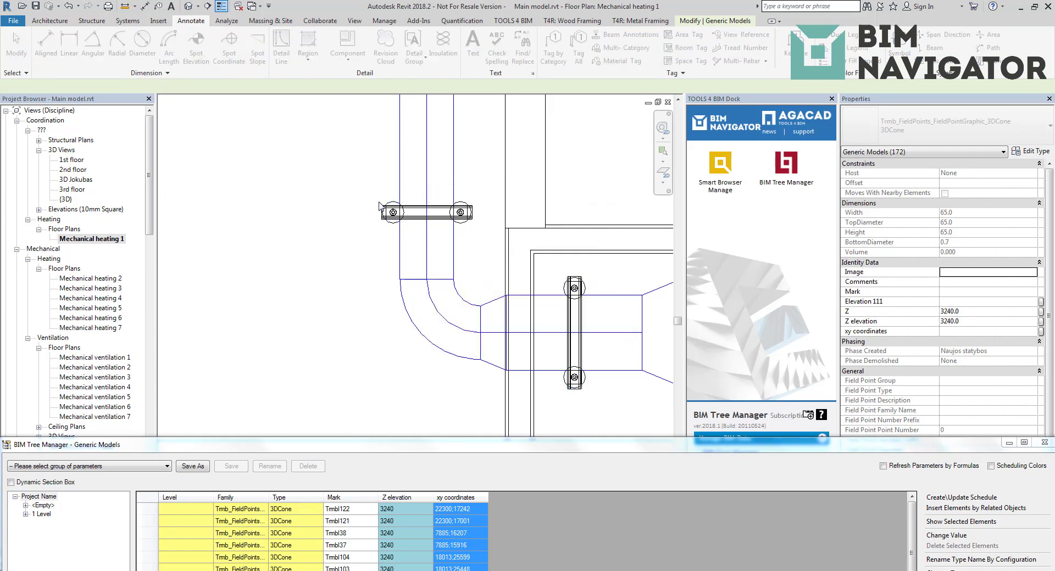
left_click(393, 212)
middle_click_drag(285, 220, 405, 324)
scroll(405, 325, "down", 4)
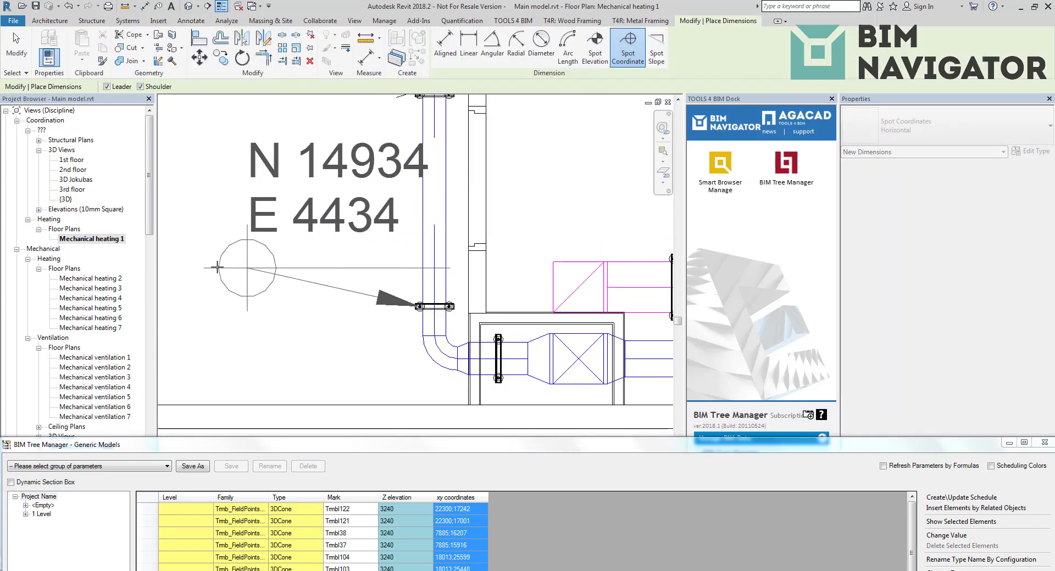
left_click(202, 261)
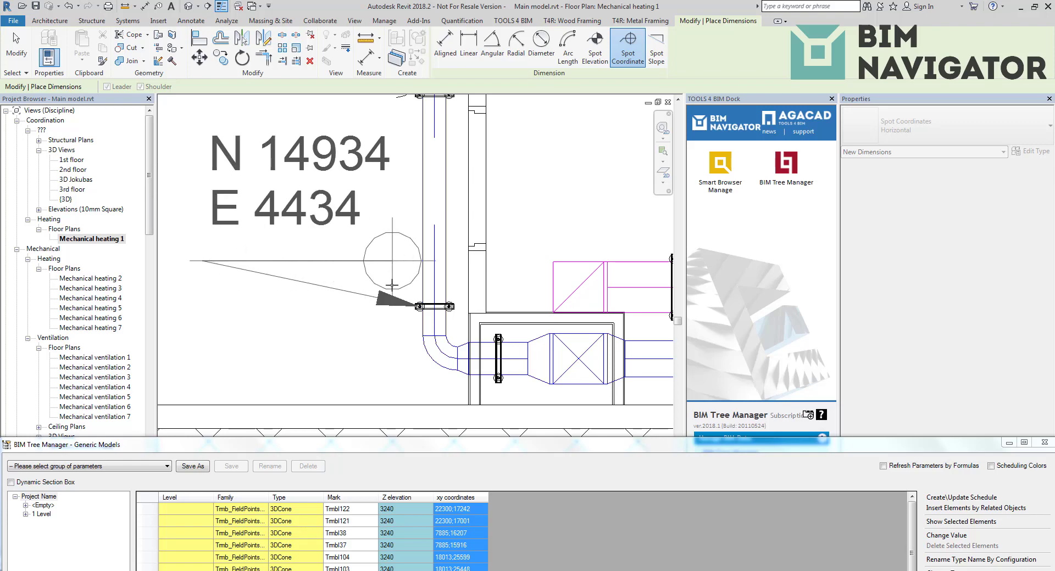
left_click(391, 261)
key("Escape")
key("Escape")
left_click(247, 155)
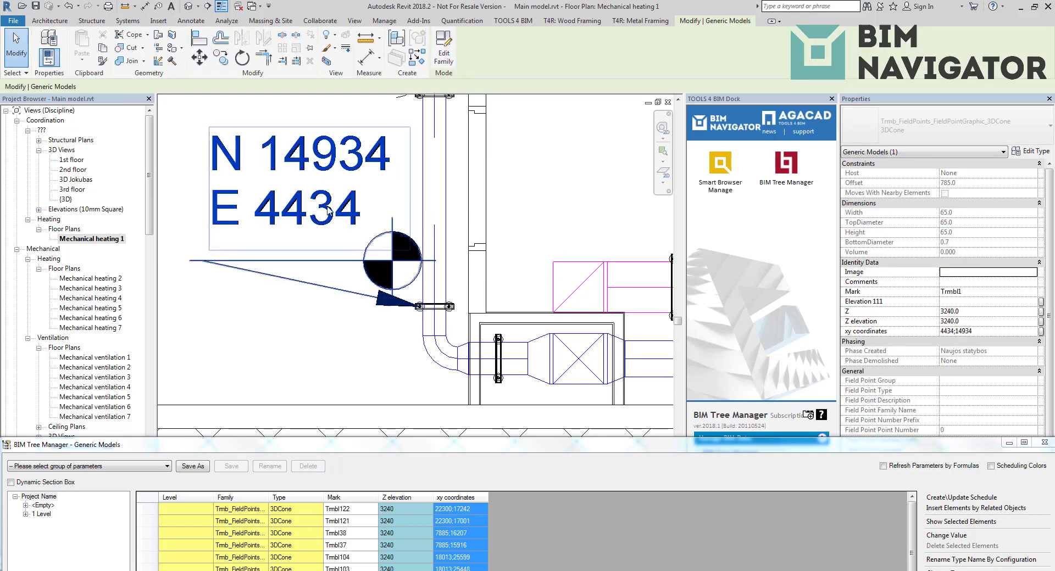
left_click(980, 333)
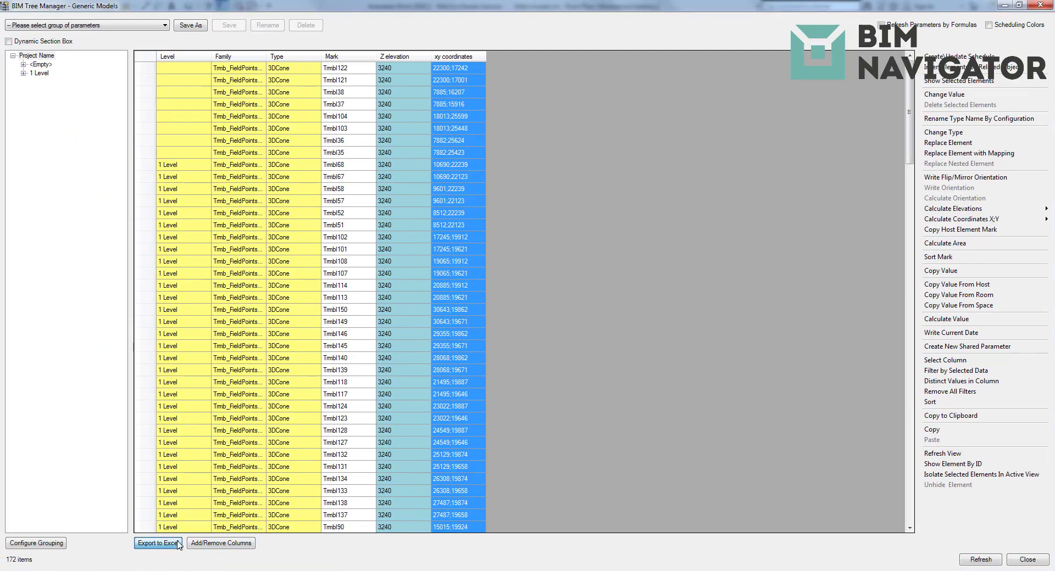
Step: Export the full field point table to Excel, view the opened workbook and return to BIM Tree Manager
left_click(178, 545)
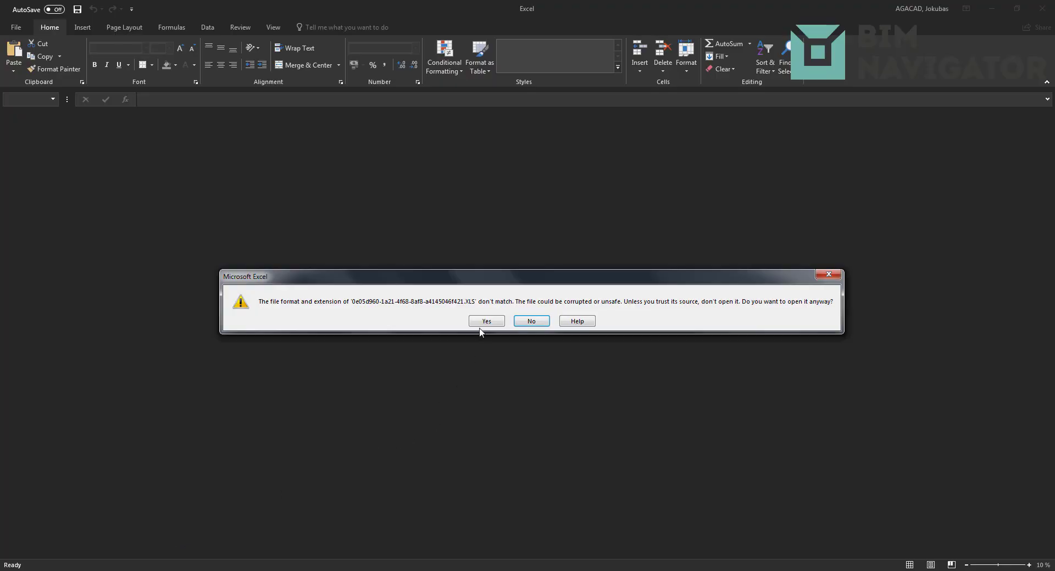
left_click(483, 322)
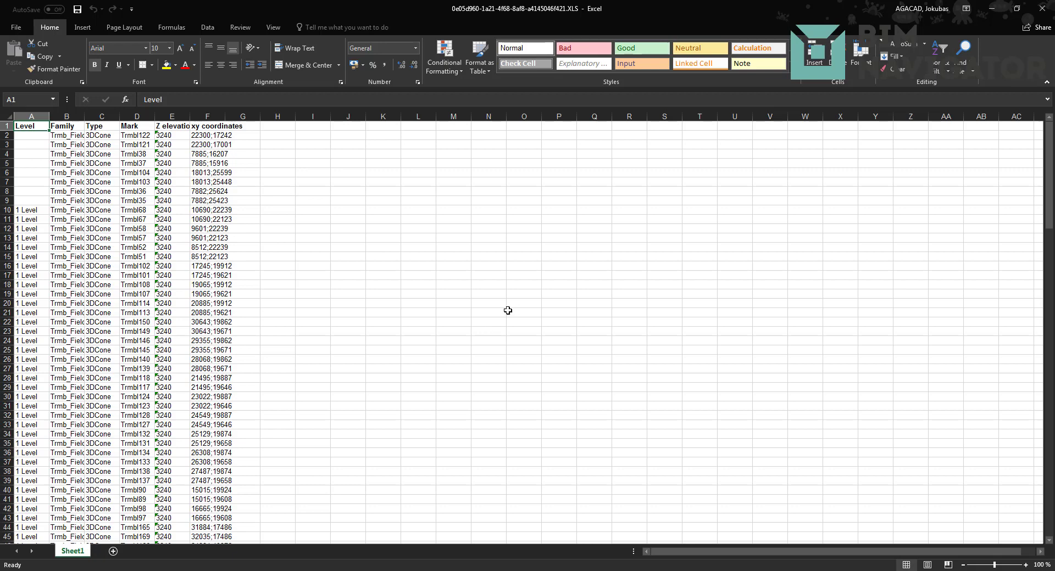
left_click(991, 7)
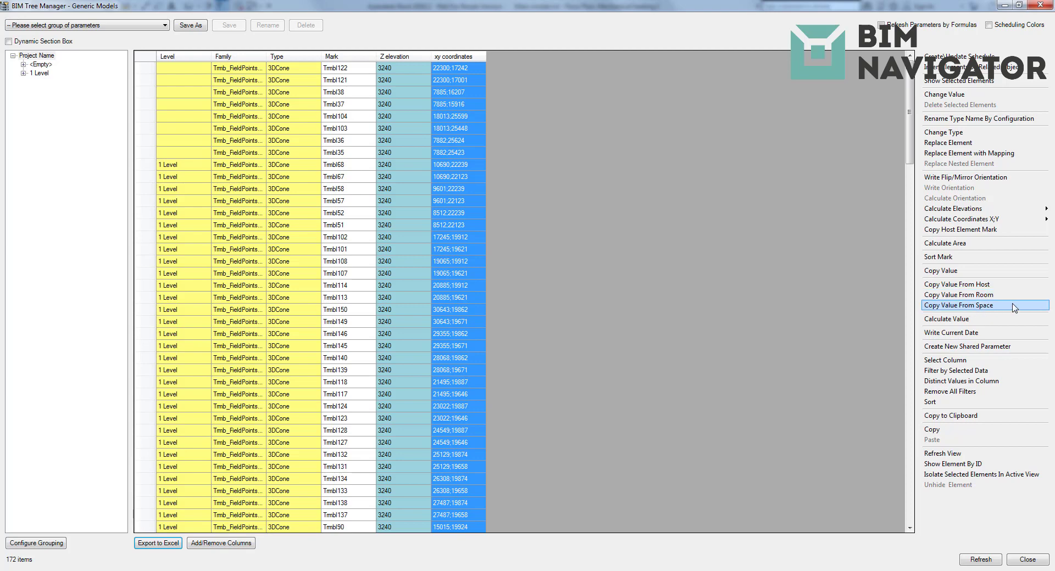
Step: Create a shared instance parameter "extra data" of type Text, grouped under Identity Data
left_click(954, 346)
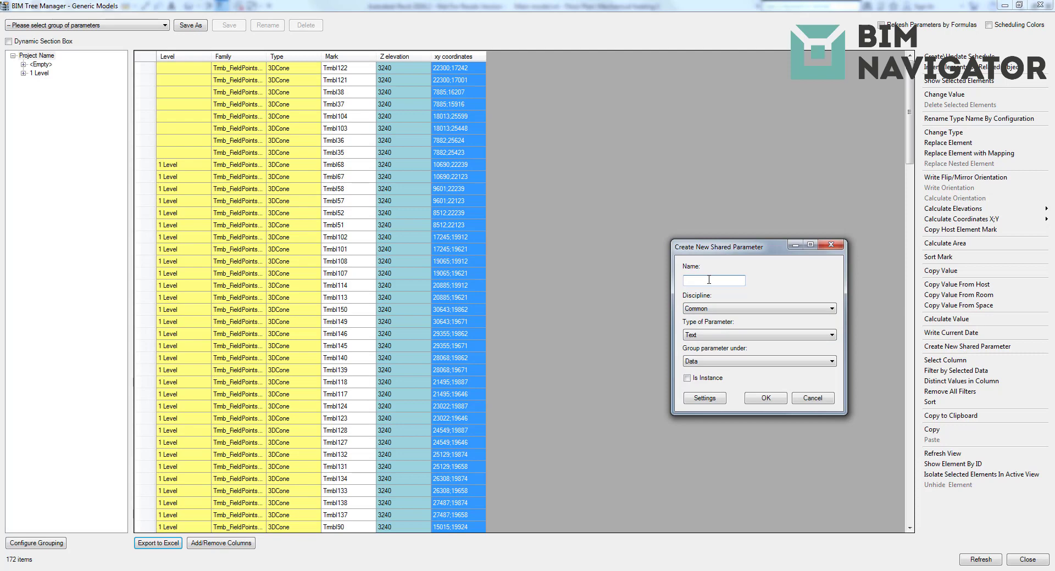
type("extra data")
left_click(730, 363)
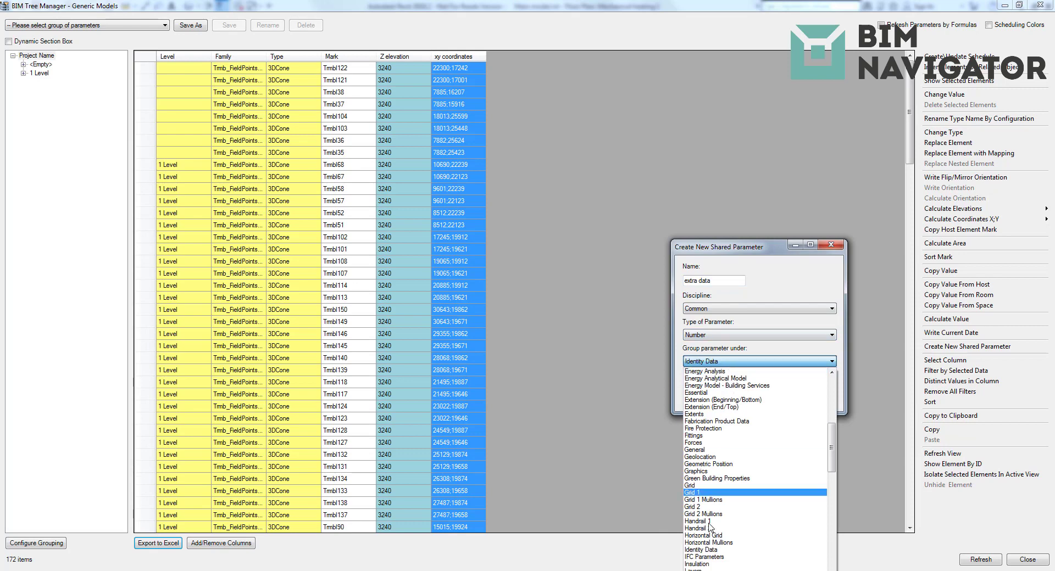
left_click(717, 550)
left_click(707, 336)
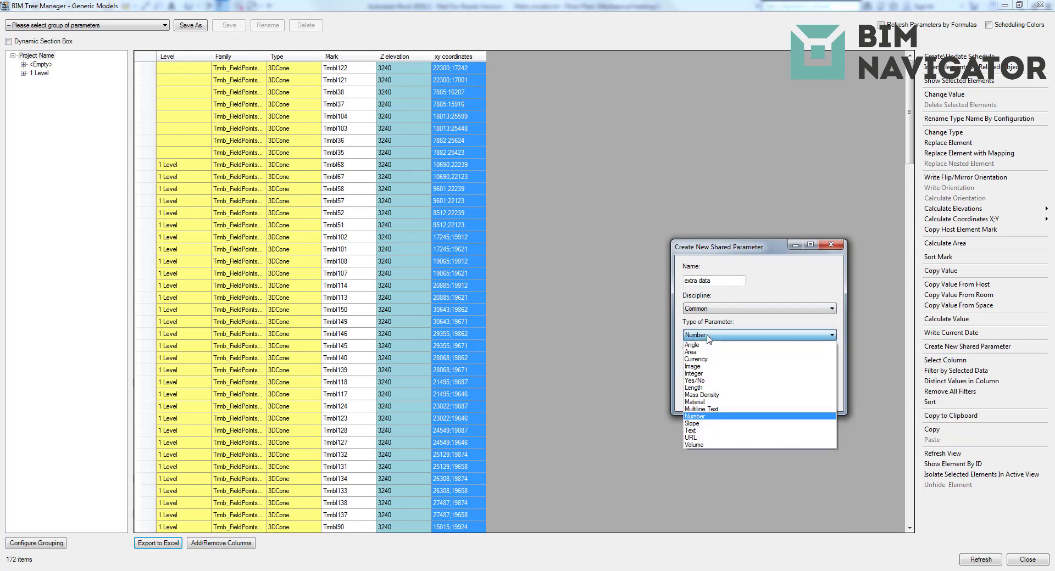
left_click(715, 430)
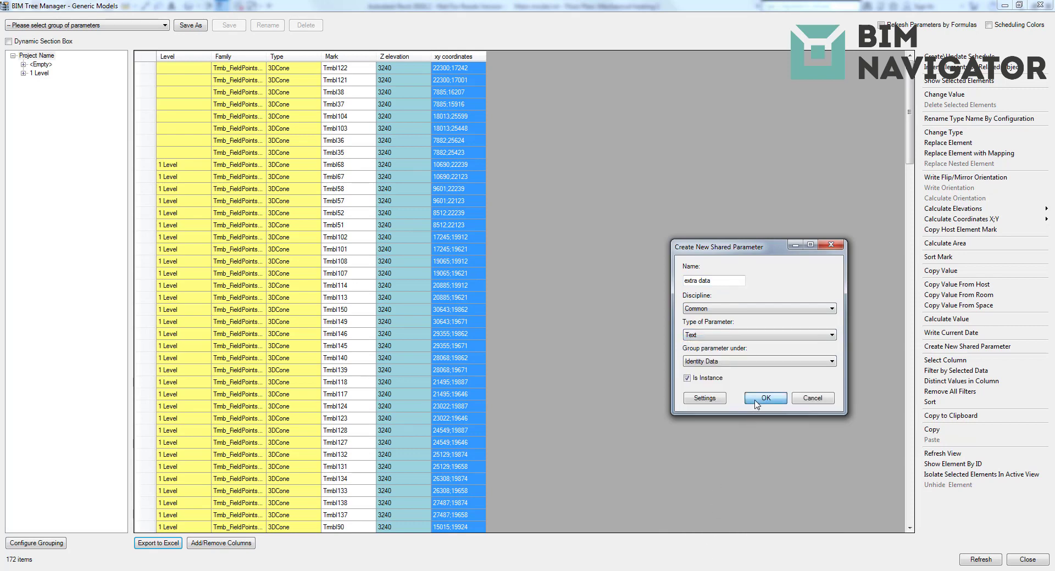
left_click(756, 399)
left_click(593, 330)
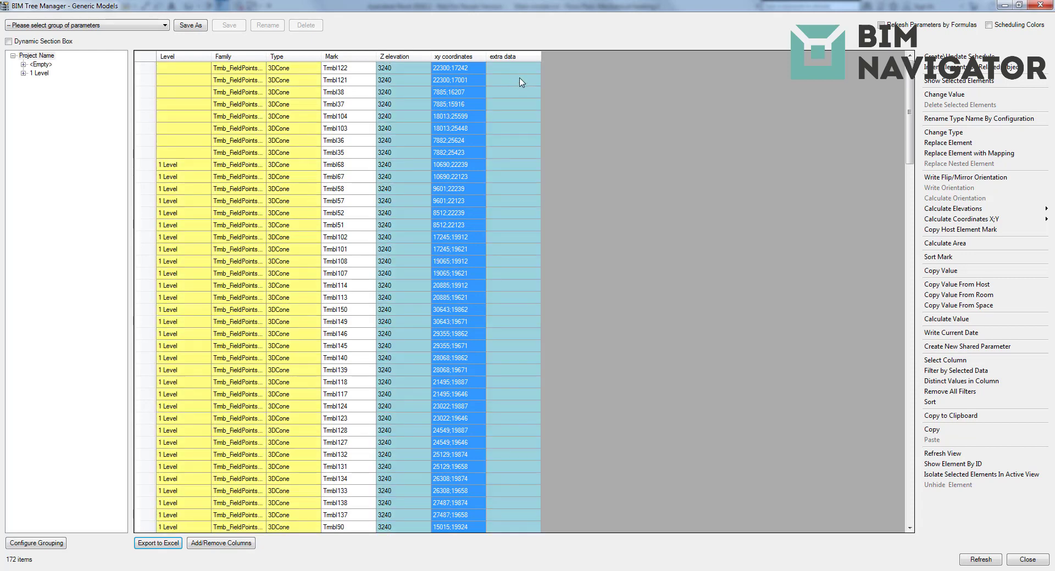
Step: Fill the whole extra data column with the Name of the room each field point is in
left_click(499, 67)
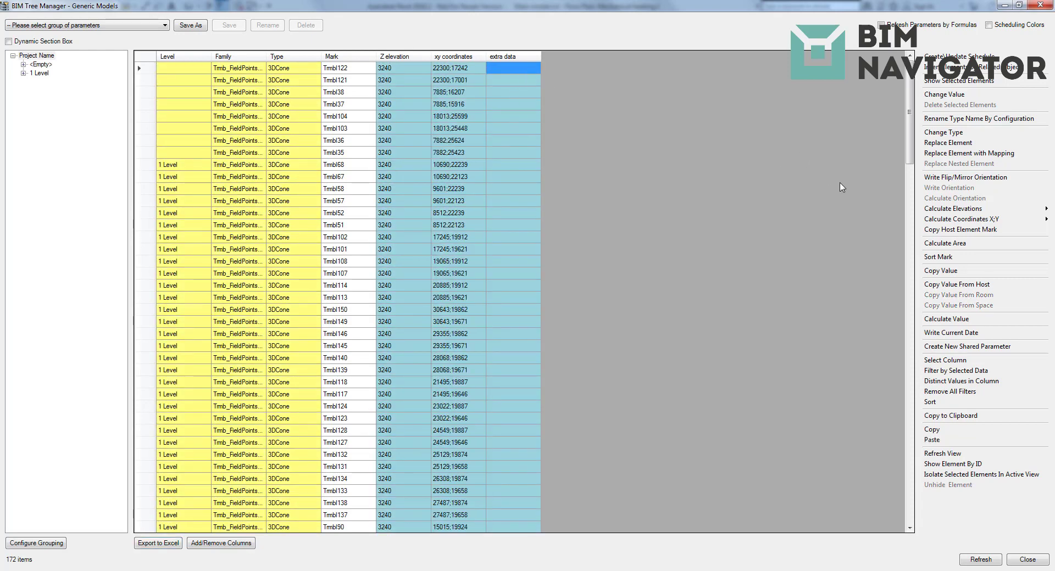
right_click(499, 65)
left_click(549, 71)
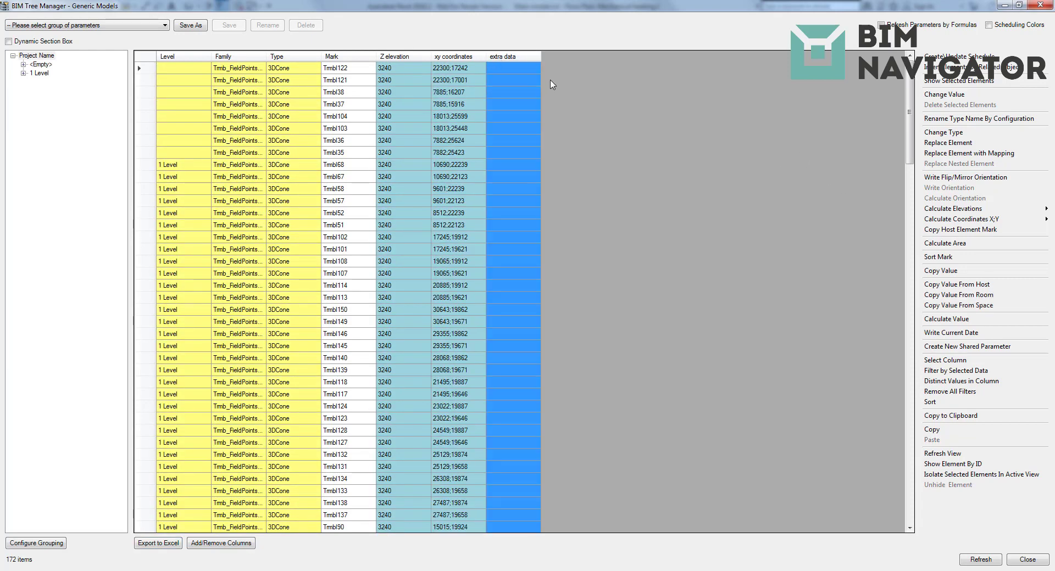
left_click(939, 284)
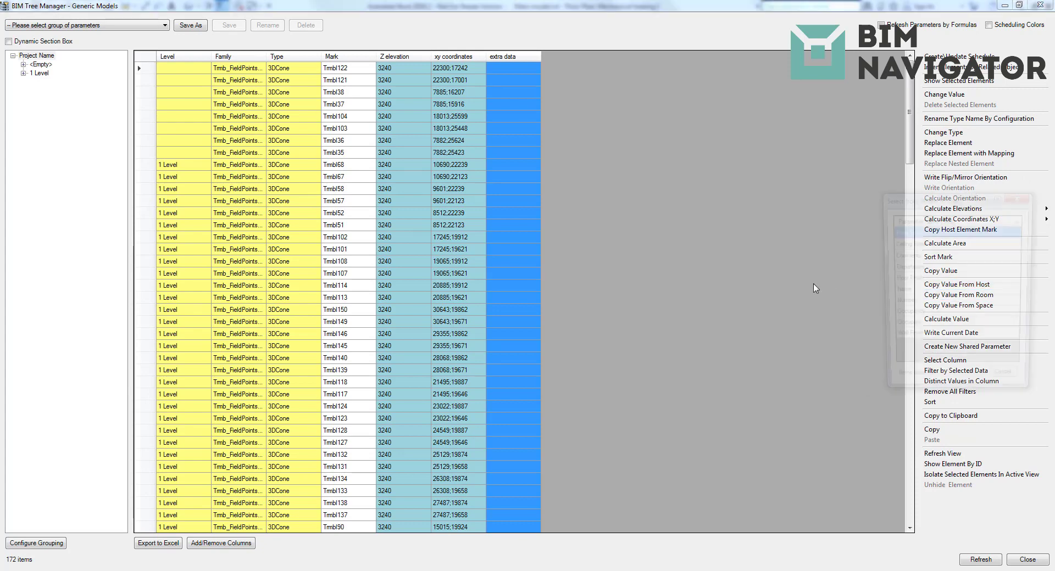
left_click(908, 304)
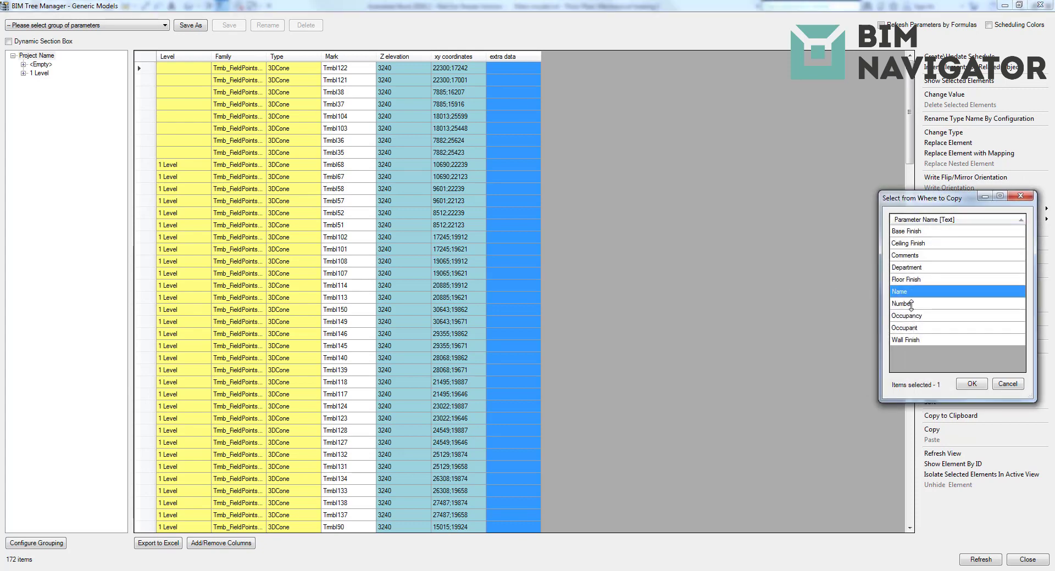
left_click(971, 384)
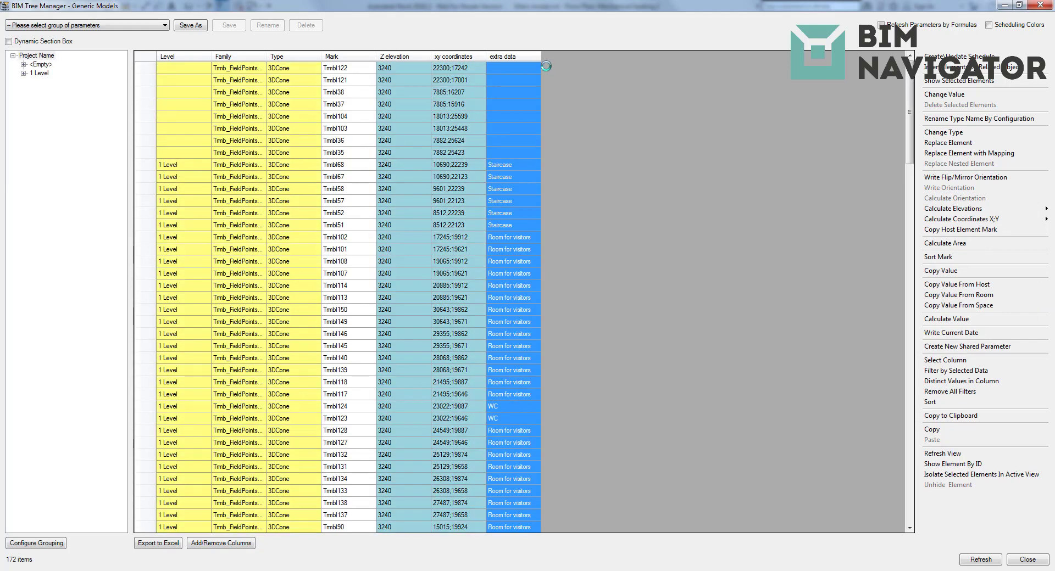
Step: Review the extra data column across the field point table and check the extra data parameter of the hanger's field point in the plan
left_click(506, 189)
scroll(506, 191, "down", 20)
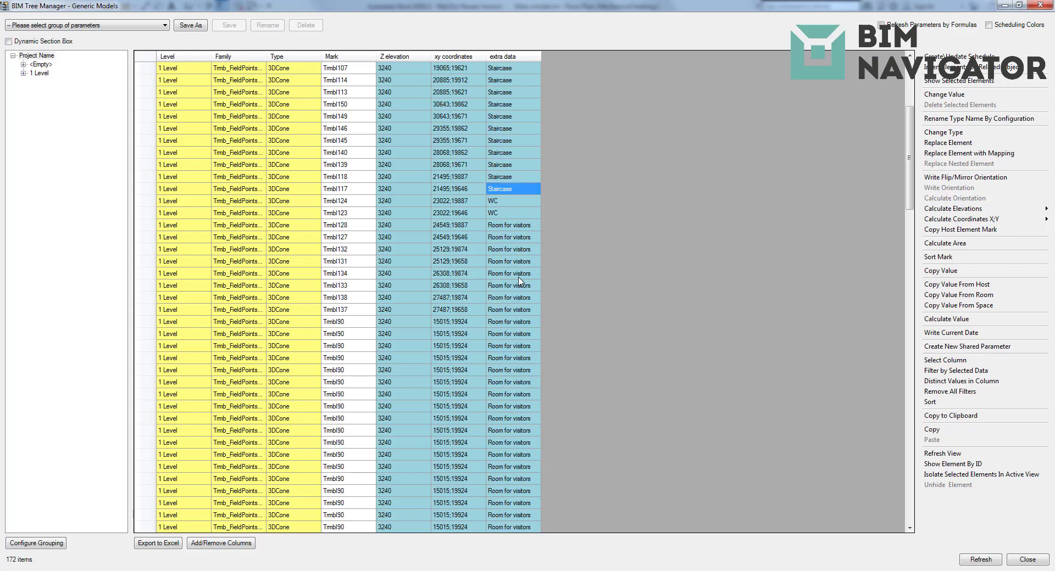
scroll(516, 358, "up", 20)
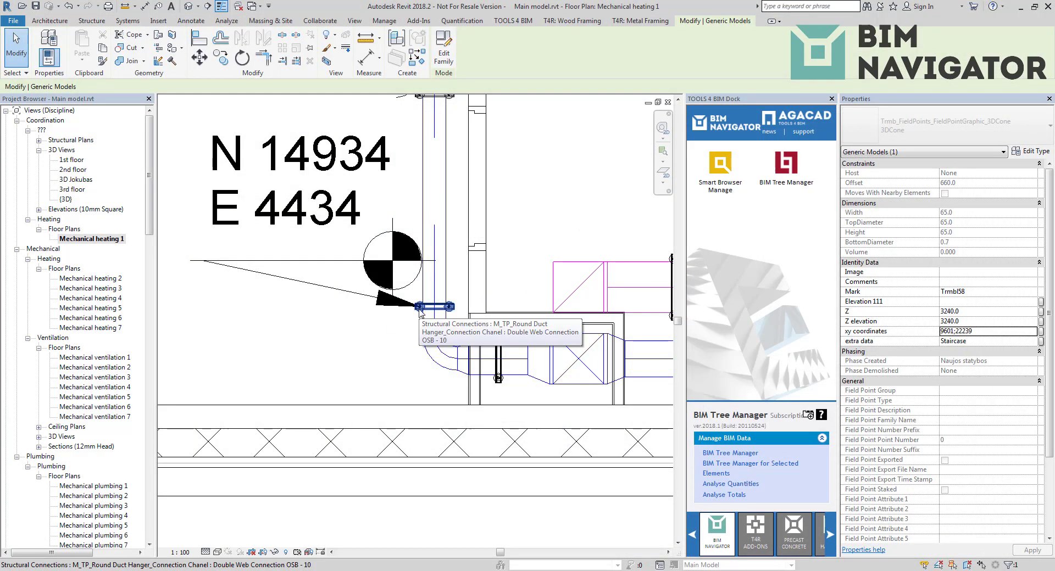
left_click(434, 309)
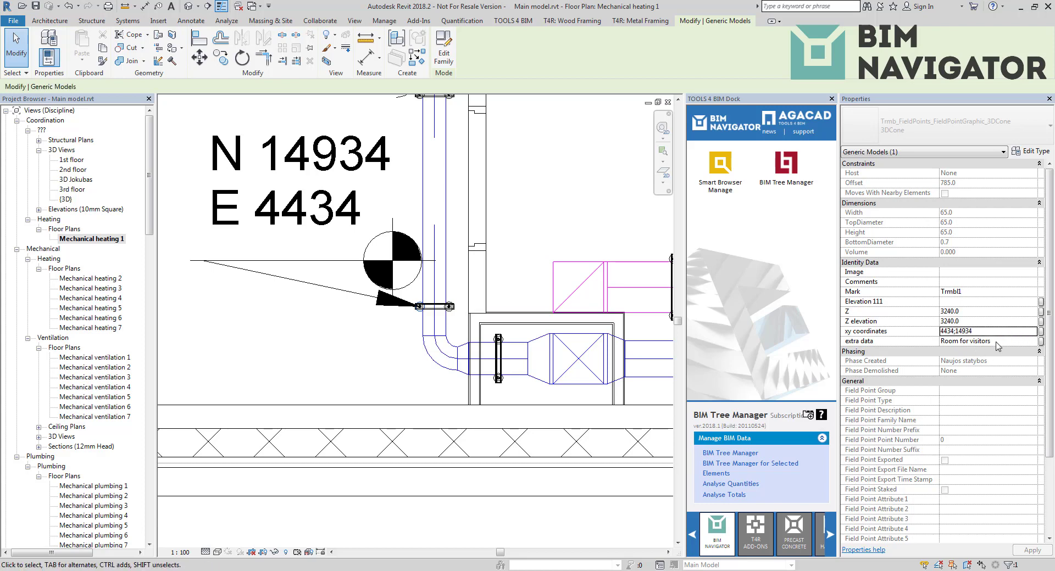
left_click(940, 341)
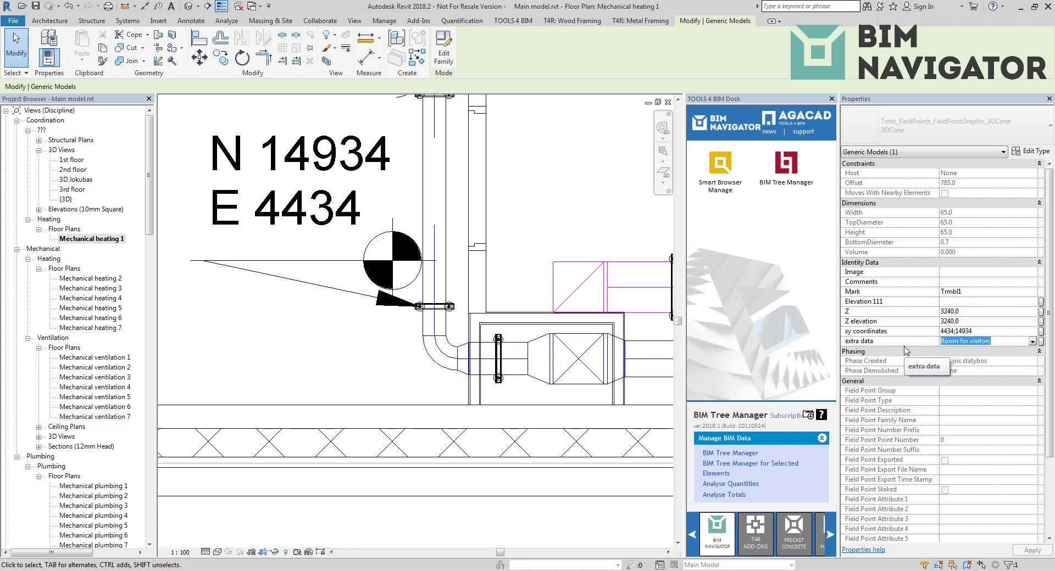
left_click(940, 342)
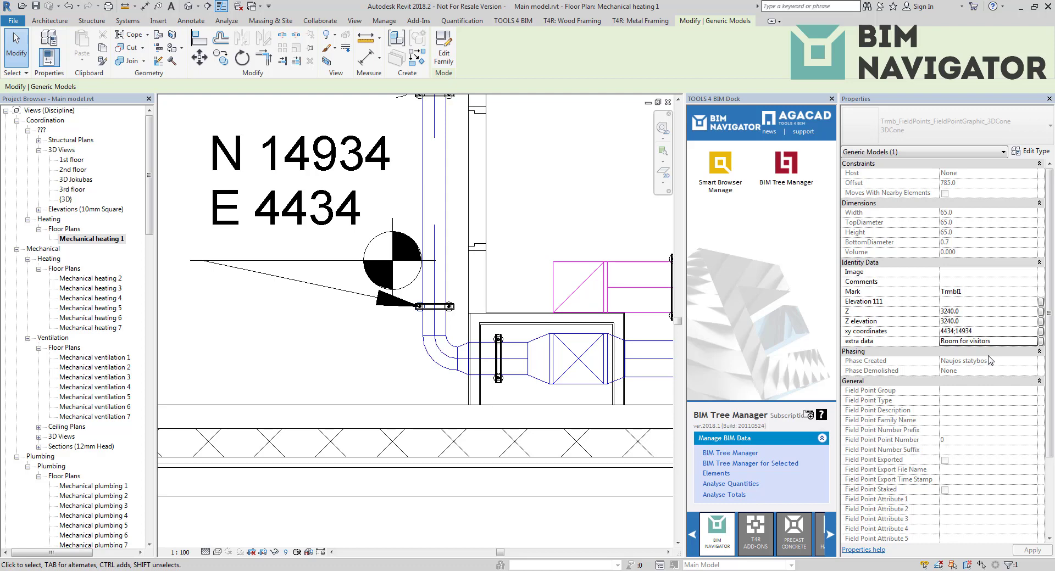
Step: Open the family of the round duct hanger above the duct elbow for editing and view its family types
left_click(93, 506)
scroll(31, 457, "down", 4)
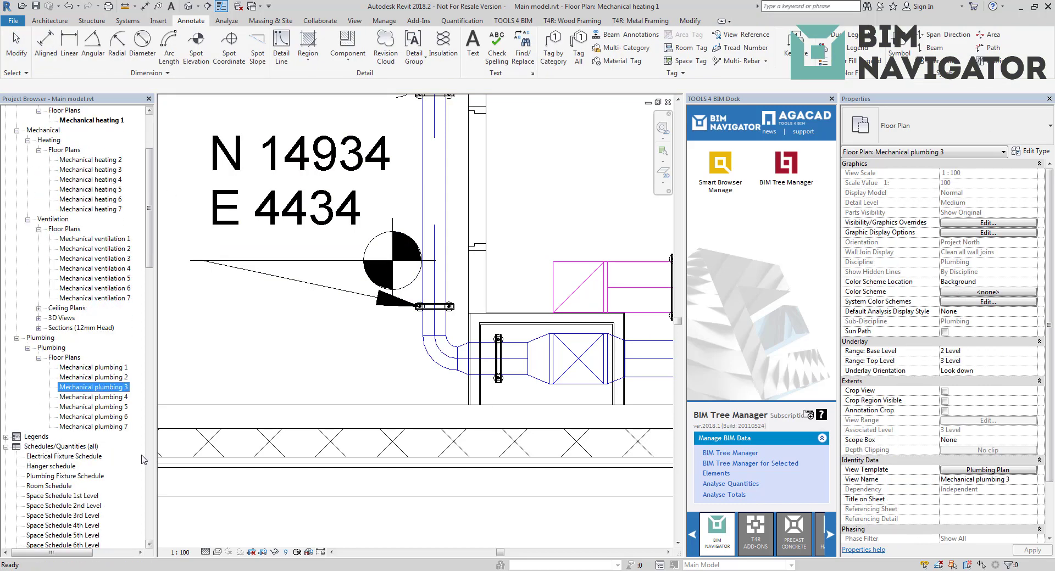
left_click(441, 324)
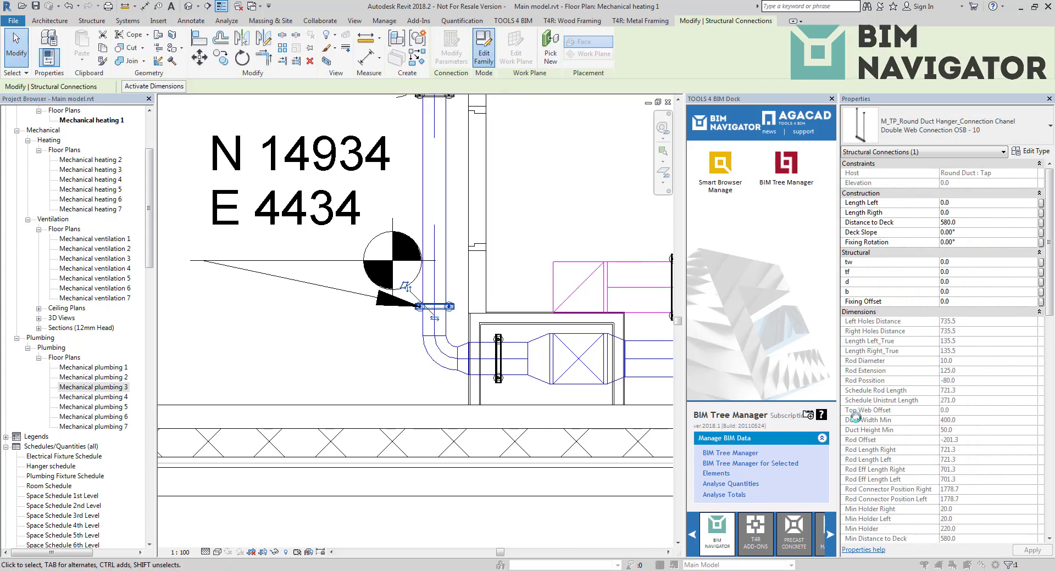
left_click(567, 327)
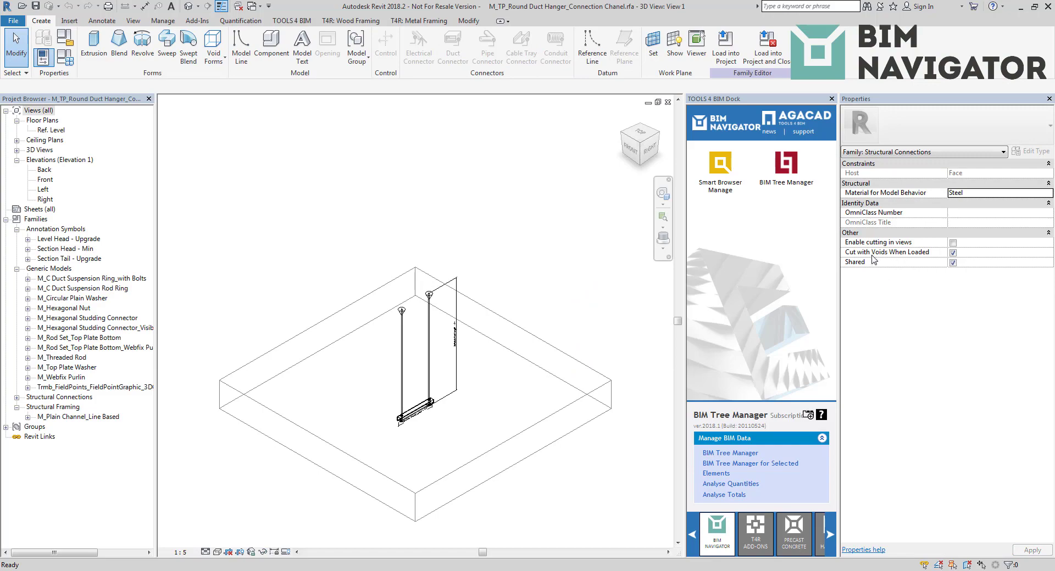
left_click(71, 64)
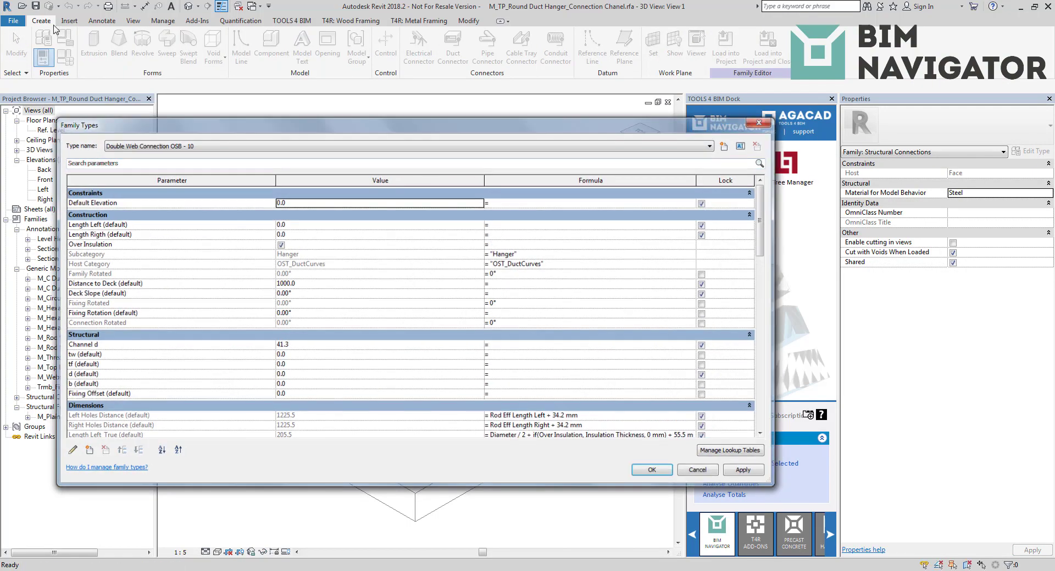
key("Escape")
Step: Examine the hanger family's category parameters, comparing Structural Connections with Air Terminals for the Room Calculation Point option, and return to the project
left_click(69, 37)
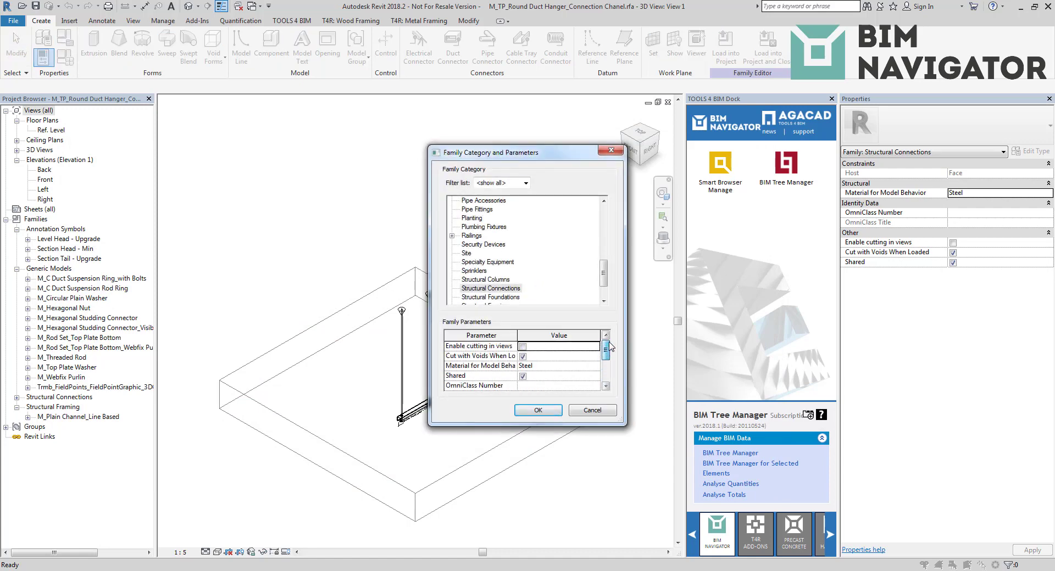
scroll(612, 357, "down", 2)
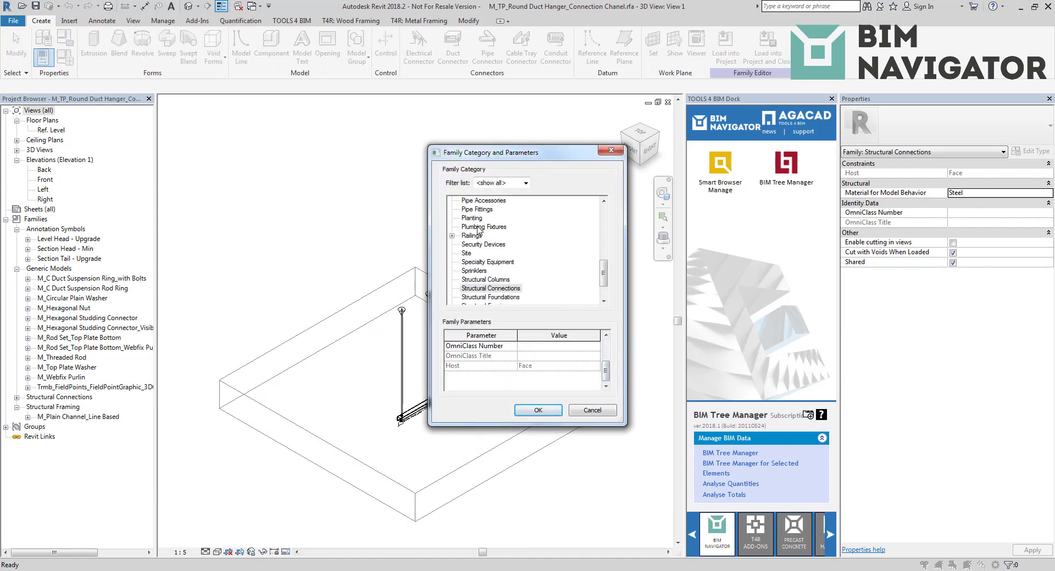
scroll(583, 280, "up", 8)
left_click(478, 200)
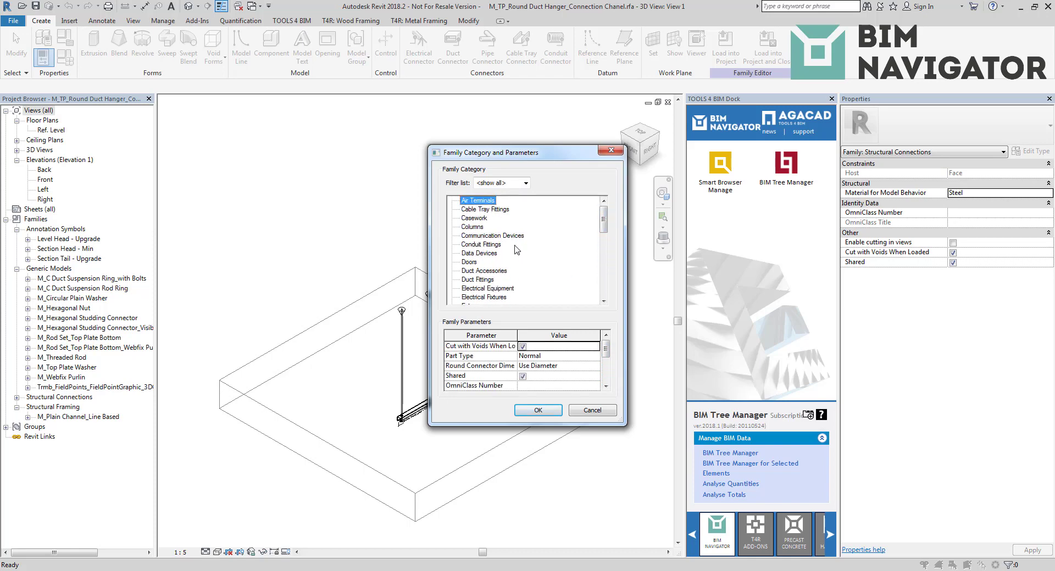
scroll(604, 357, "down", 1)
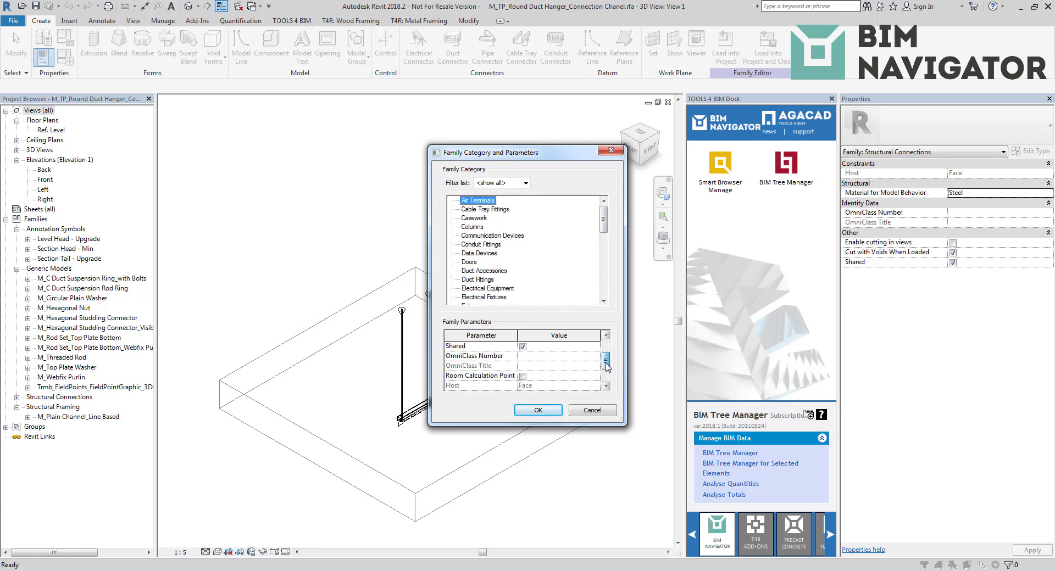
left_click(506, 378)
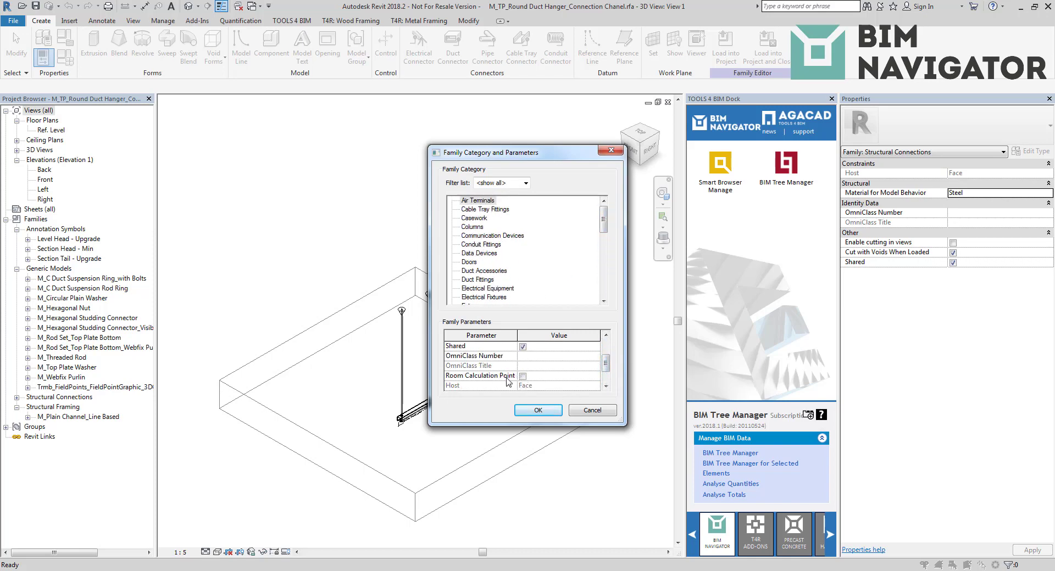
left_click(535, 376)
left_click(561, 410)
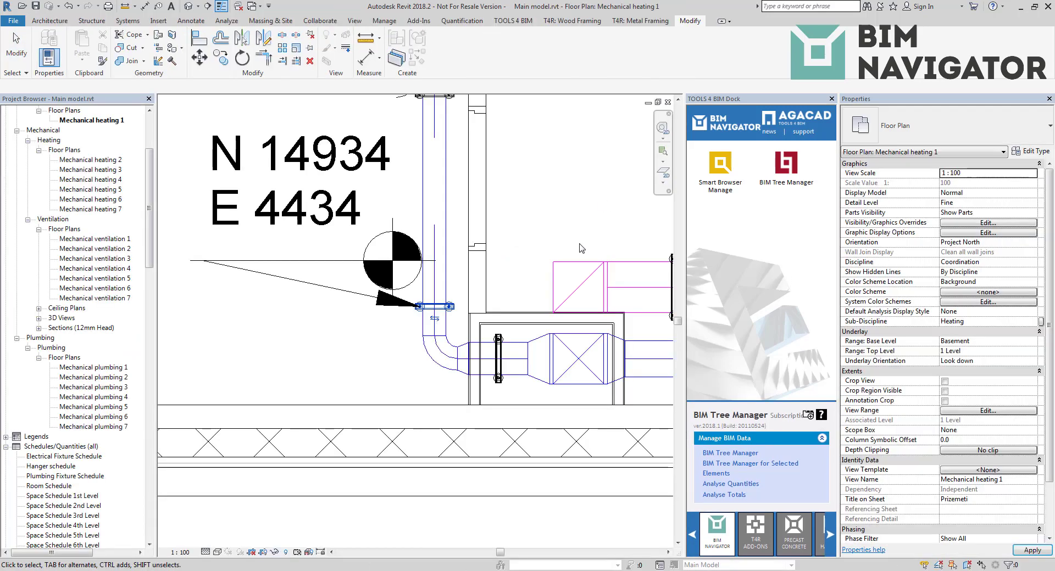
Step: Open the 1st floor 3D view of the main model and frame the round duct hanger
left_click(85, 121)
scroll(87, 154, "up", 4)
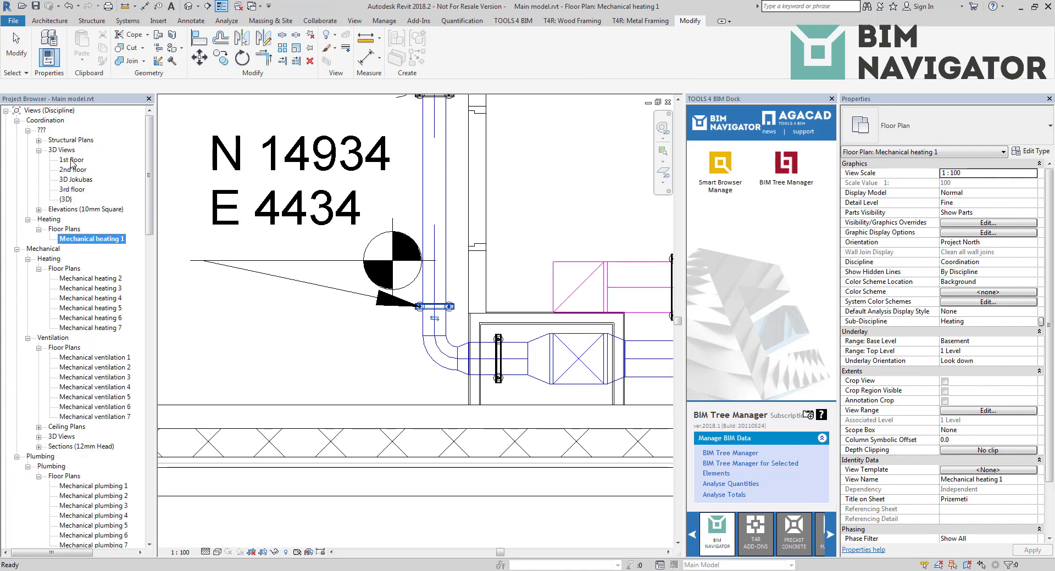
double_click(73, 160)
middle_click_drag(370, 278, 299, 291, "shift")
scroll(200, 213, "up", 5)
middle_click_drag(207, 207, 274, 228)
scroll(267, 189, "up", 4)
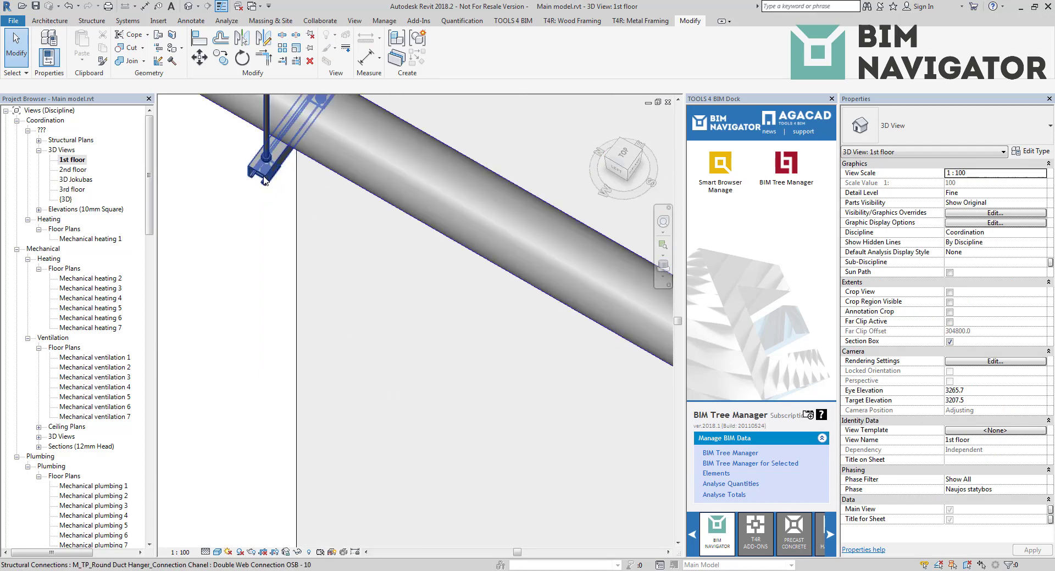
Step: Open the family of the plain channel nested in the hanger for editing and show its Ref. Level floor plan
left_click(266, 179)
middle_click_drag(329, 298, 345, 362)
key("Escape")
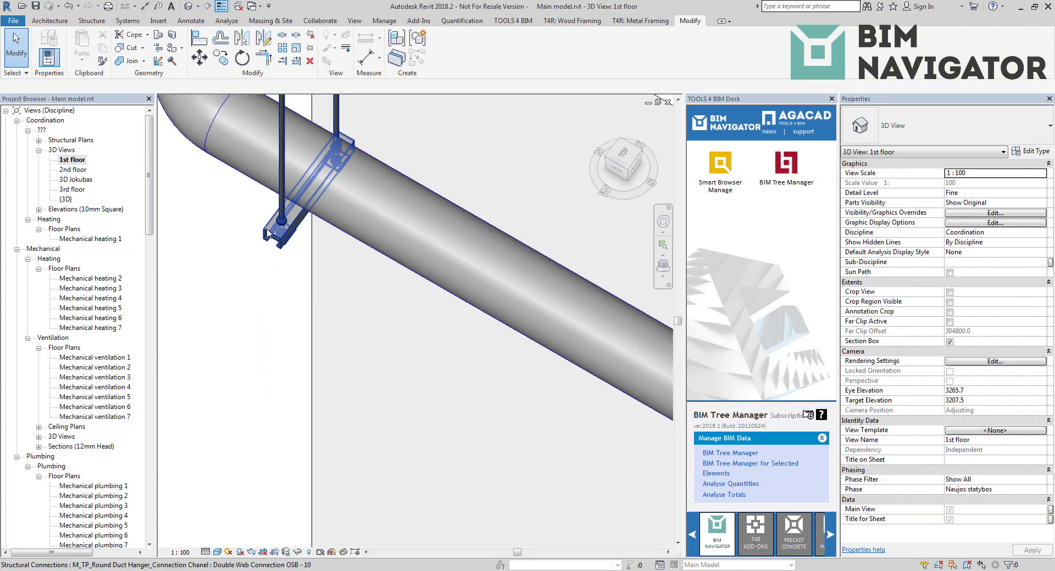
key("Tab")
left_click(267, 233)
middle_click_drag(368, 326, 356, 376)
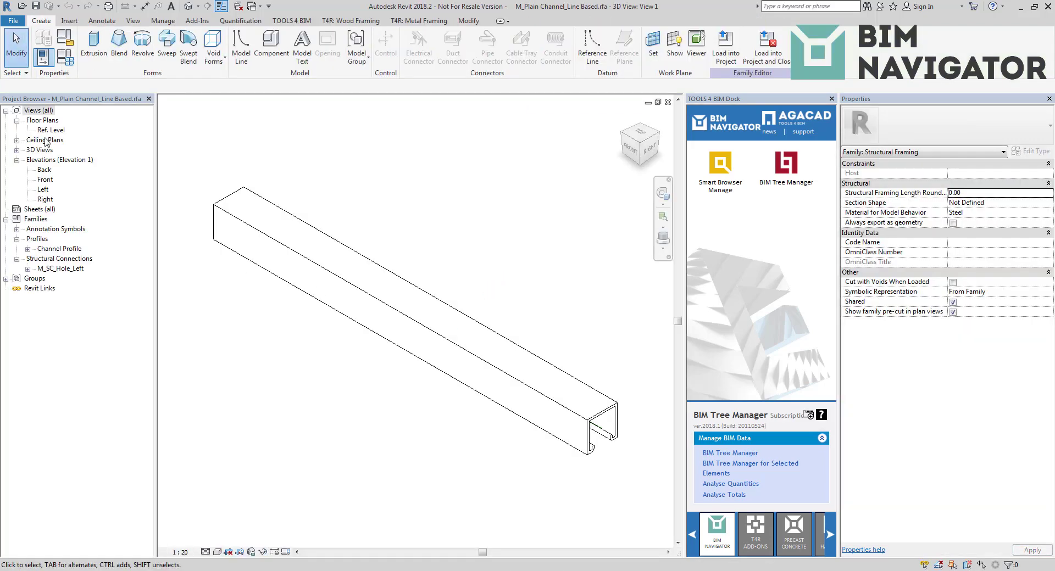
left_click(55, 131)
double_click(54, 130)
middle_click_drag(287, 386, 297, 369)
scroll(462, 313, "up", 5)
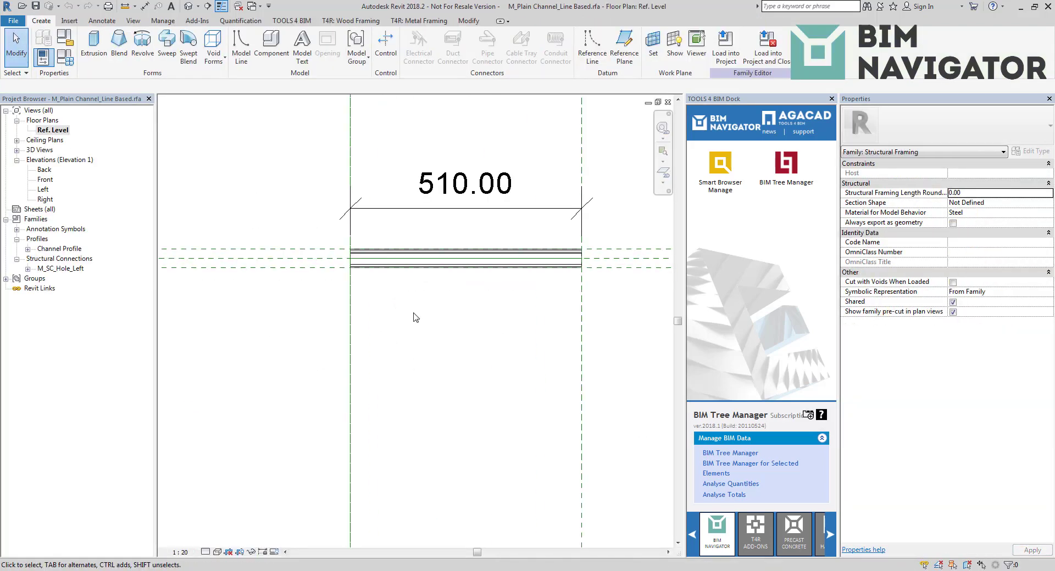
Step: Add an aligned dimension below the channel between the reference planes at its two ends
key("d")
key("i")
scroll(359, 278, "up", 3)
left_click(338, 247)
scroll(495, 269, "down", 3)
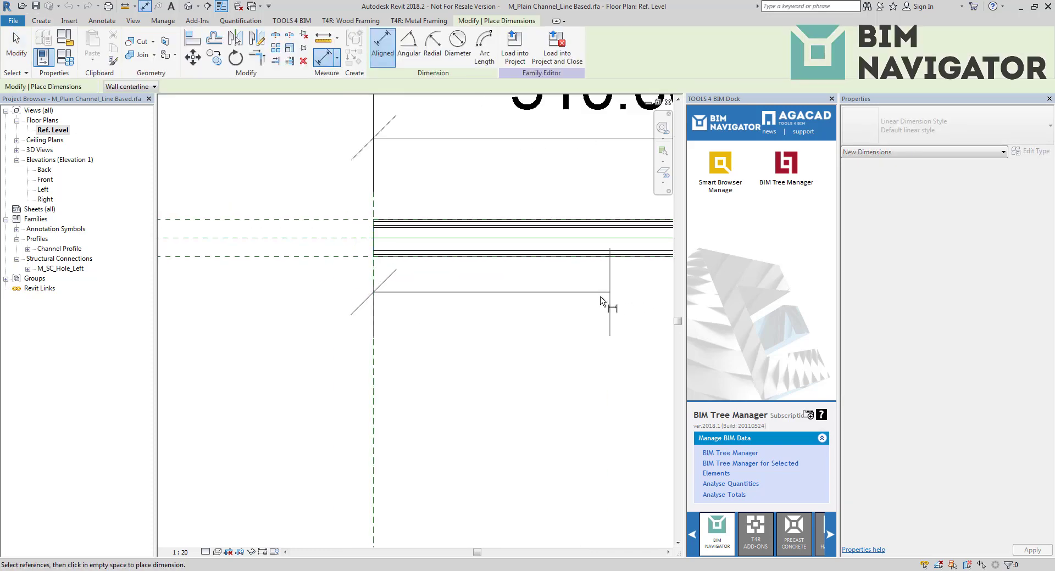
middle_click_drag(600, 297, 475, 319)
left_click(610, 300)
left_click(522, 384)
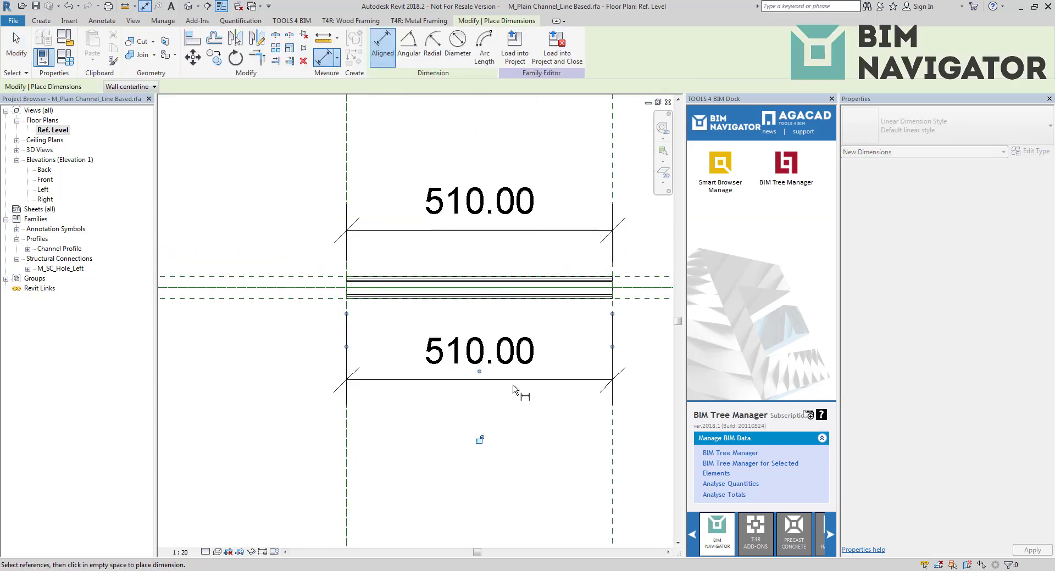
key("Escape")
key("Escape")
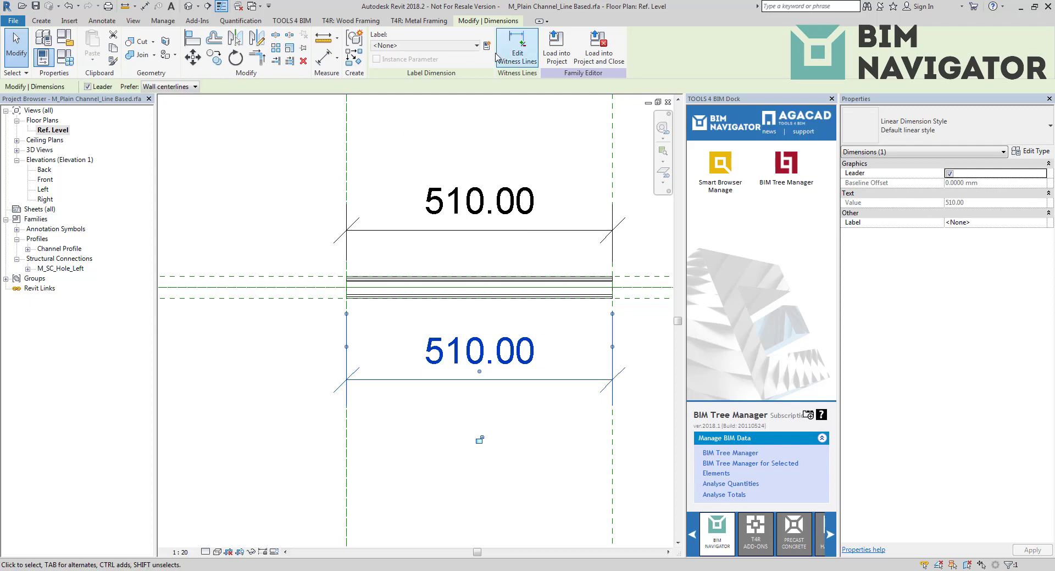
Step: Label the dimension with the shared reporting instance parameter Schedule Unistrut Length and load the family into the project, overwriting the existing version and its parameter values
left_click(487, 47)
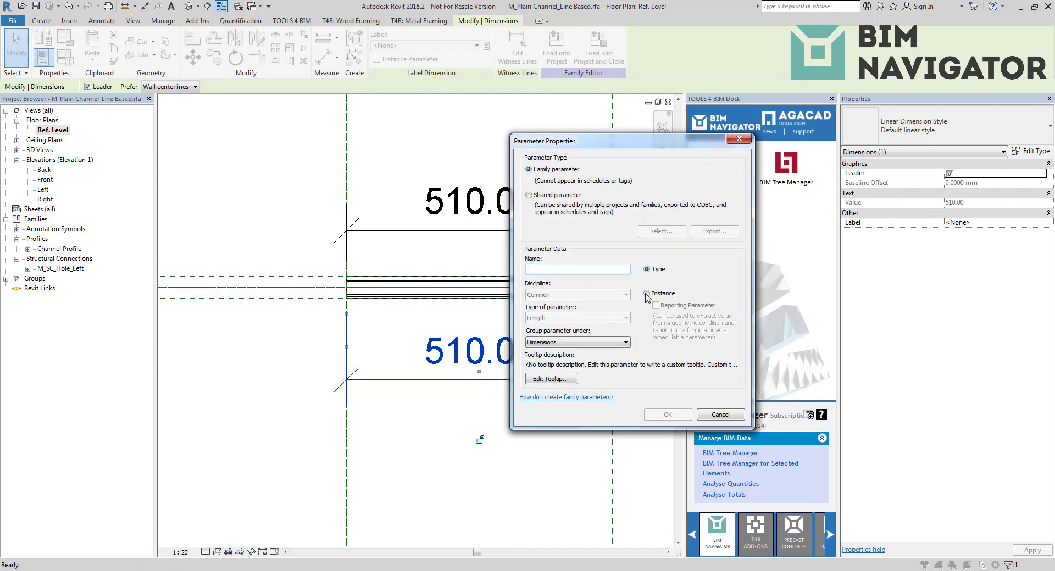
left_click(558, 208)
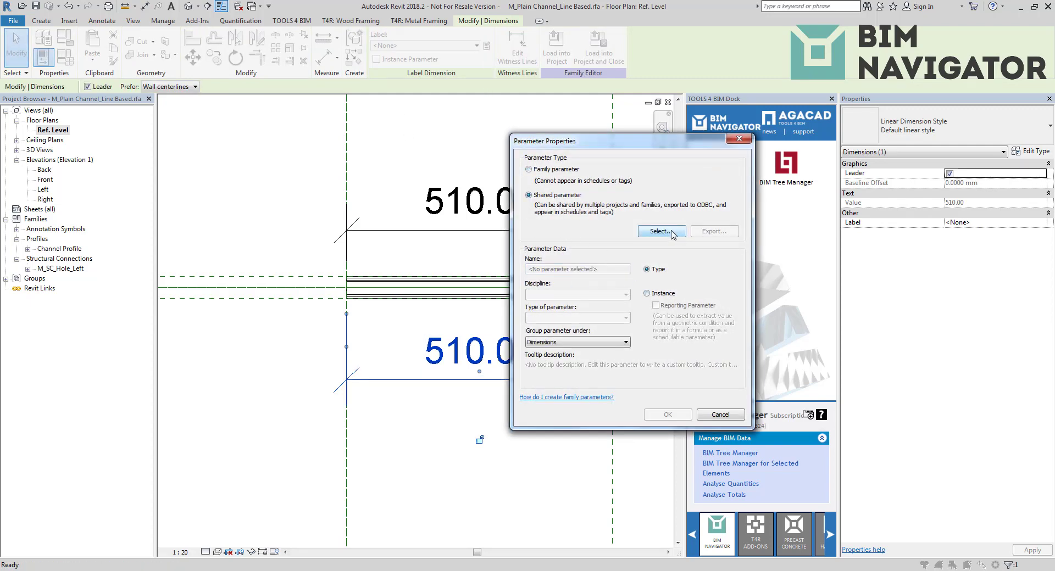
left_click(669, 241)
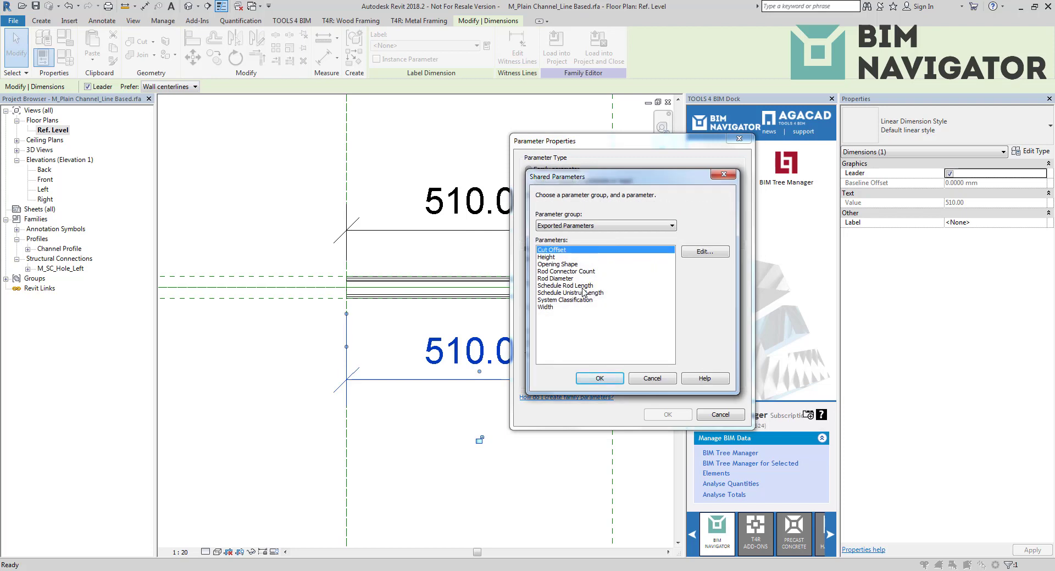
left_click(578, 293)
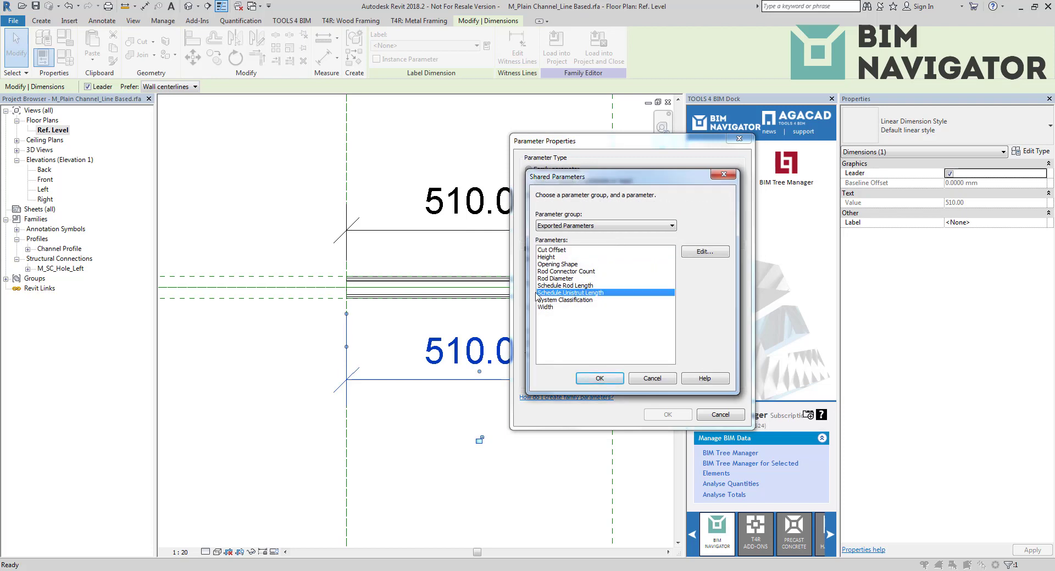
left_click(598, 378)
left_click(658, 293)
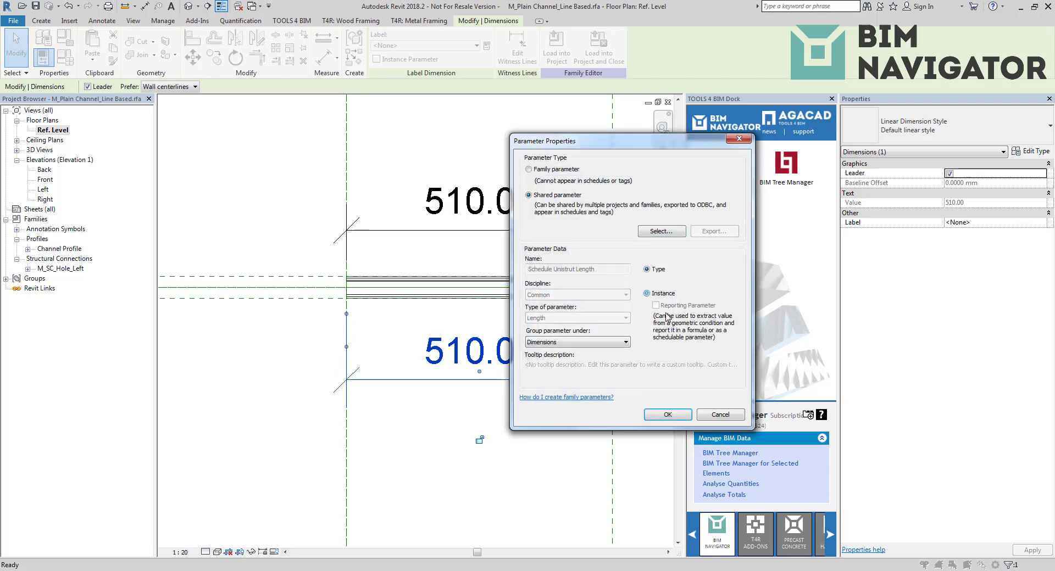
left_click(656, 306)
left_click(666, 413)
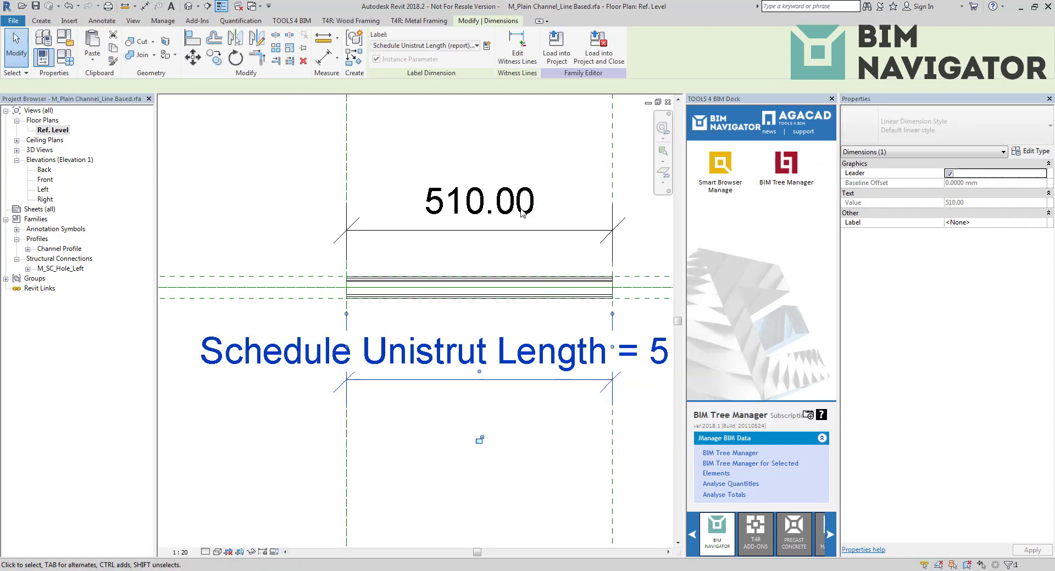
left_click(556, 47)
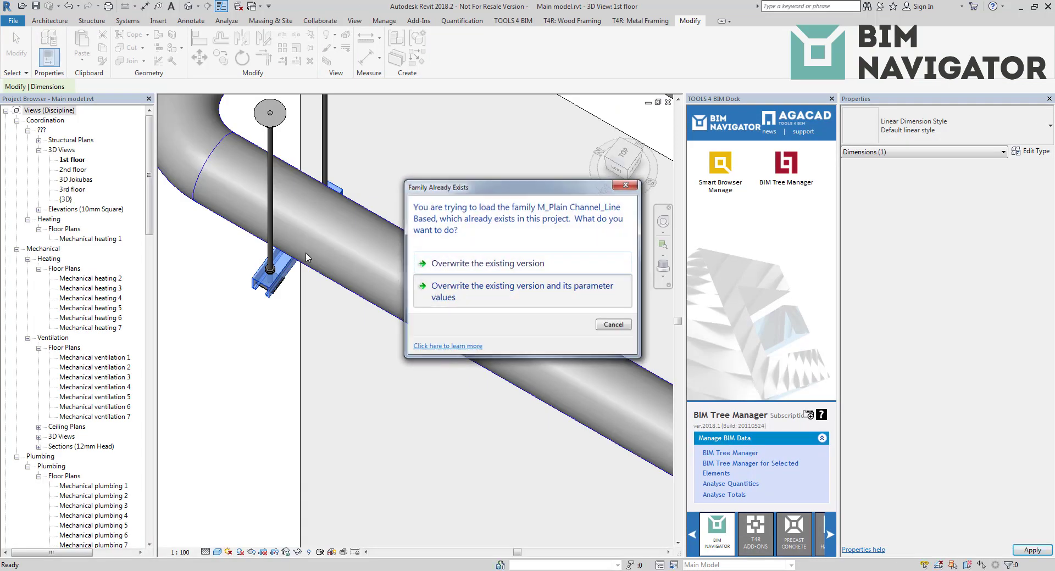
left_click(461, 295)
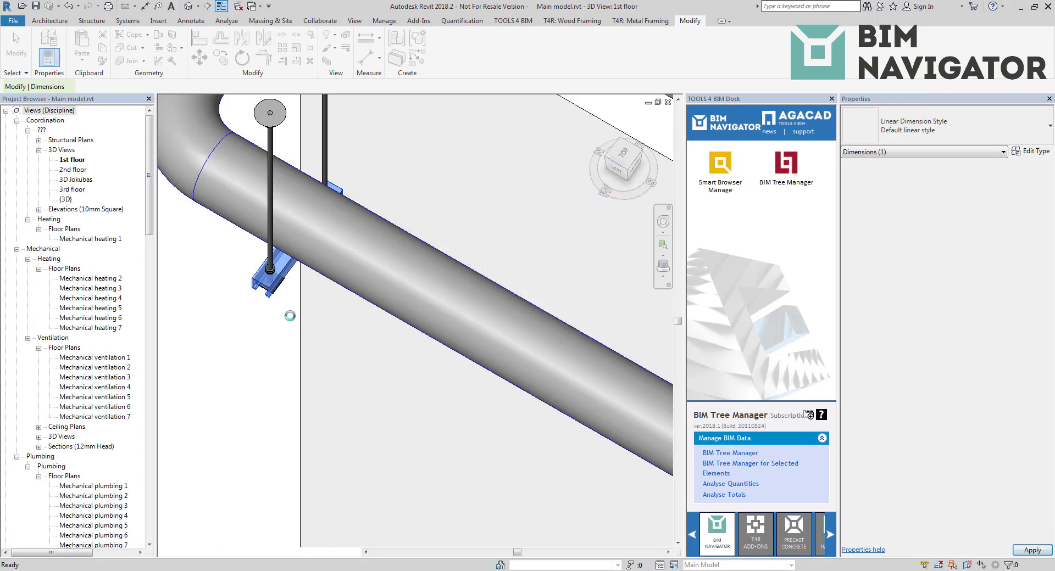
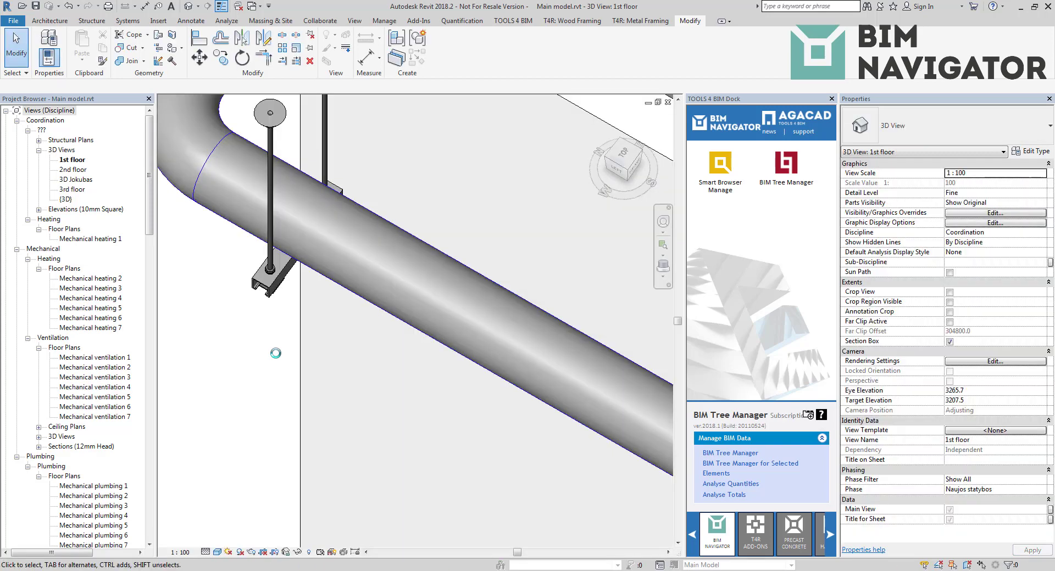
Step: Select all instances of the hanger's plain channel in the entire project and open them in BIM Tree Manager for Selected Elements
left_click(274, 289)
right_click(274, 289)
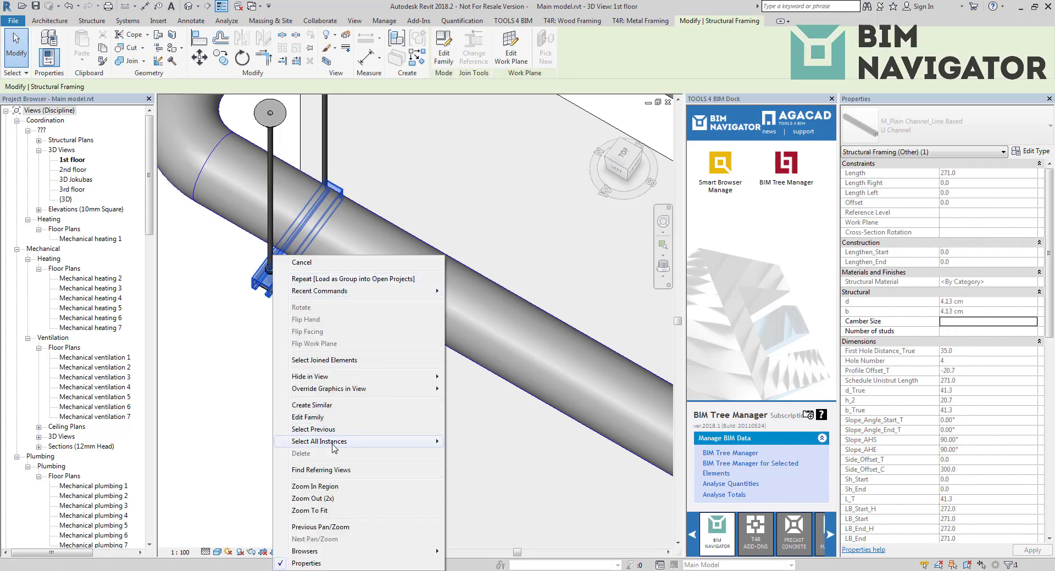
mouse_move(428, 441)
left_click(472, 454)
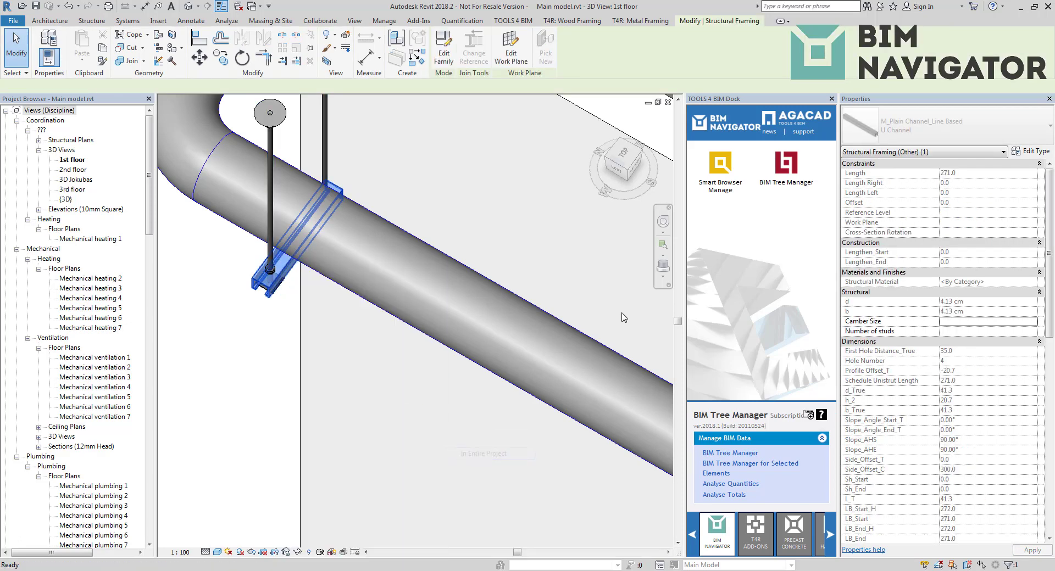
left_click(732, 467)
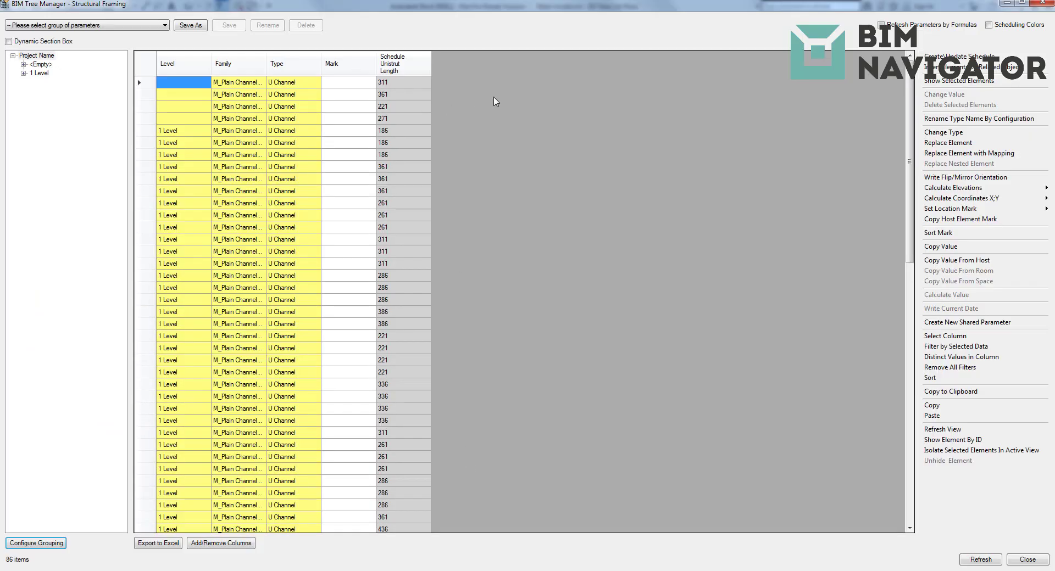
Step: Create a shared instance parameter named "unistrut length + 10%" for all listed channels, with type Number and grouped under Identity Data
left_click_drag(420, 84, 420, 536)
scroll(374, 177, "up", 15)
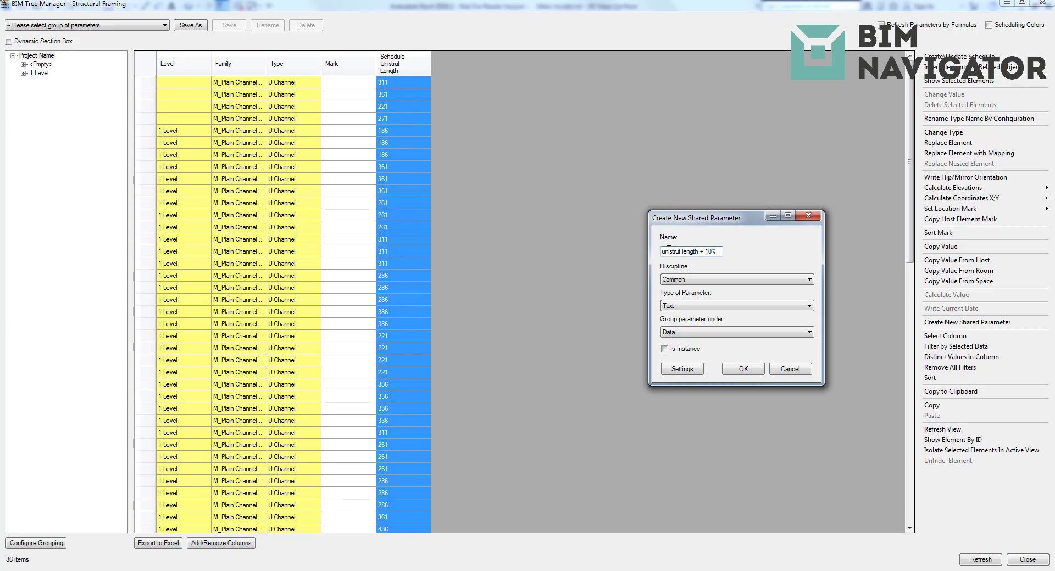
left_click(688, 309)
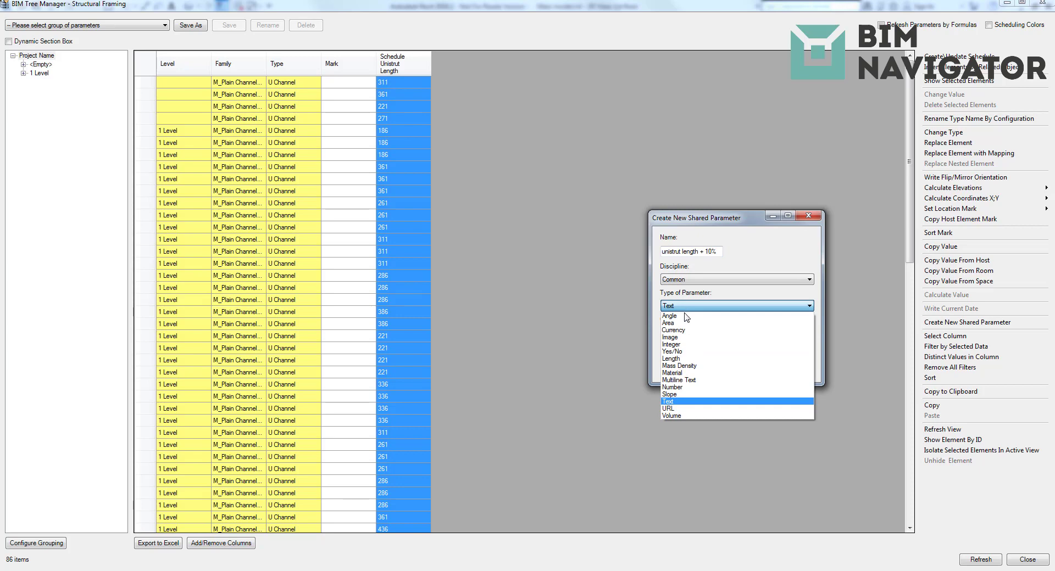
left_click(686, 310)
left_click(686, 310)
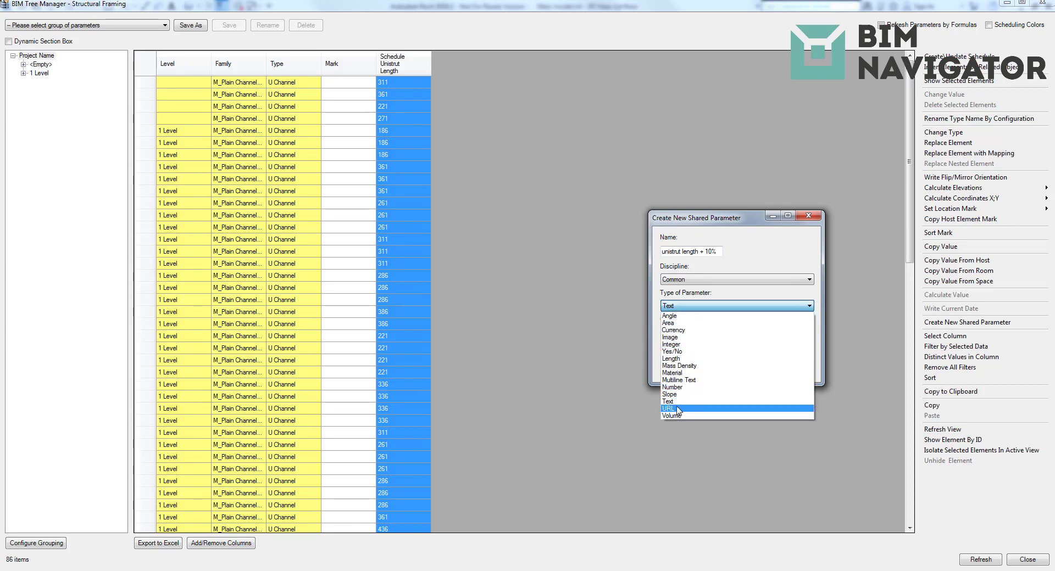
left_click(679, 387)
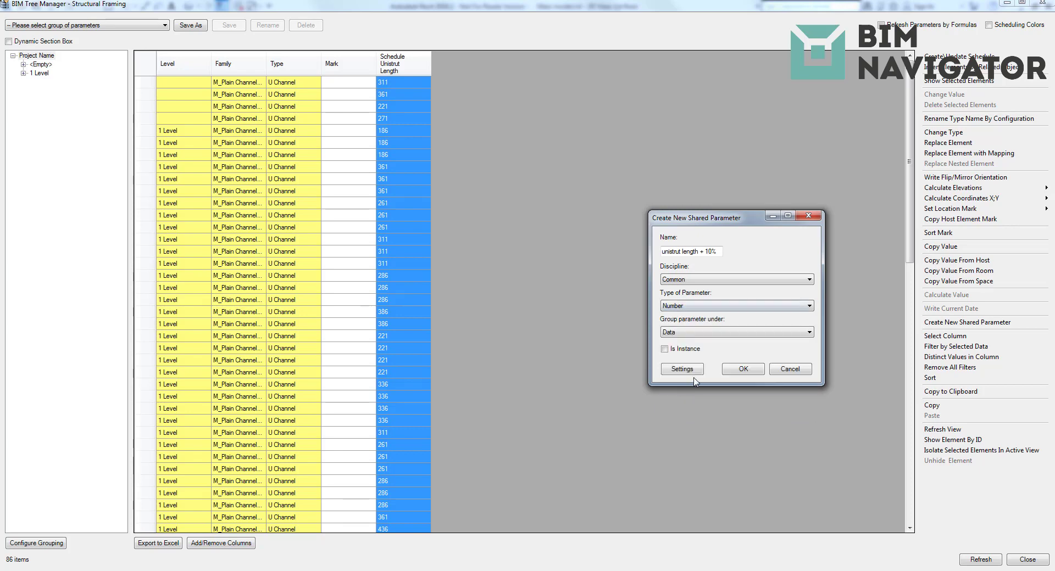
left_click(699, 333)
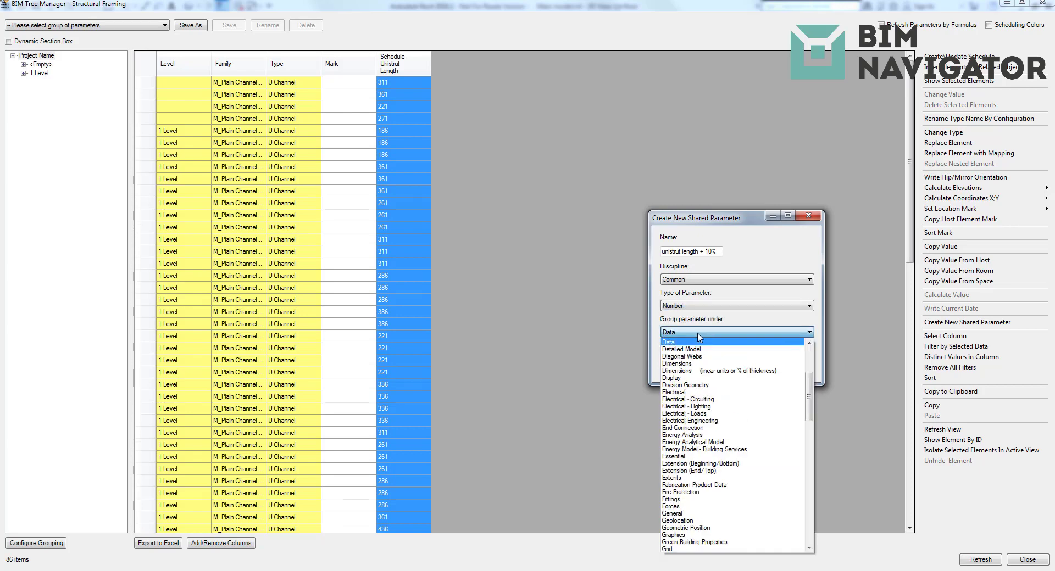
scroll(715, 495, "down", 5)
left_click(687, 547)
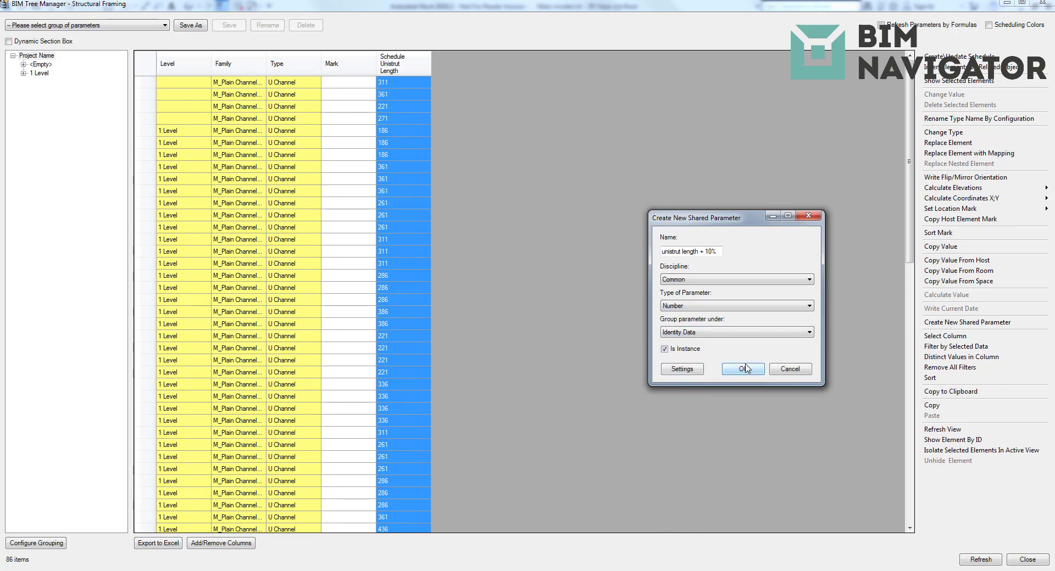
left_click(745, 368)
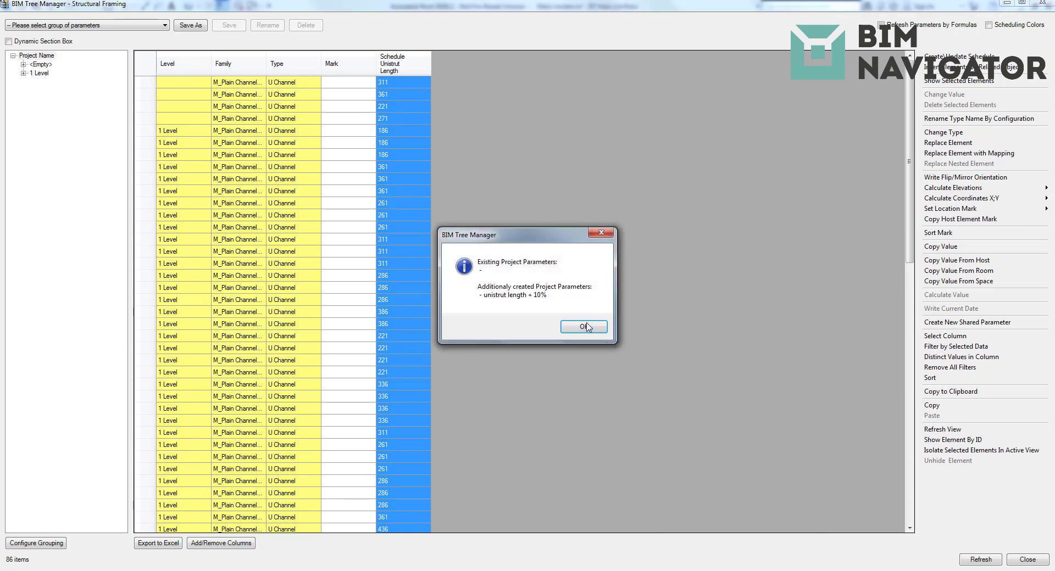
left_click(583, 327)
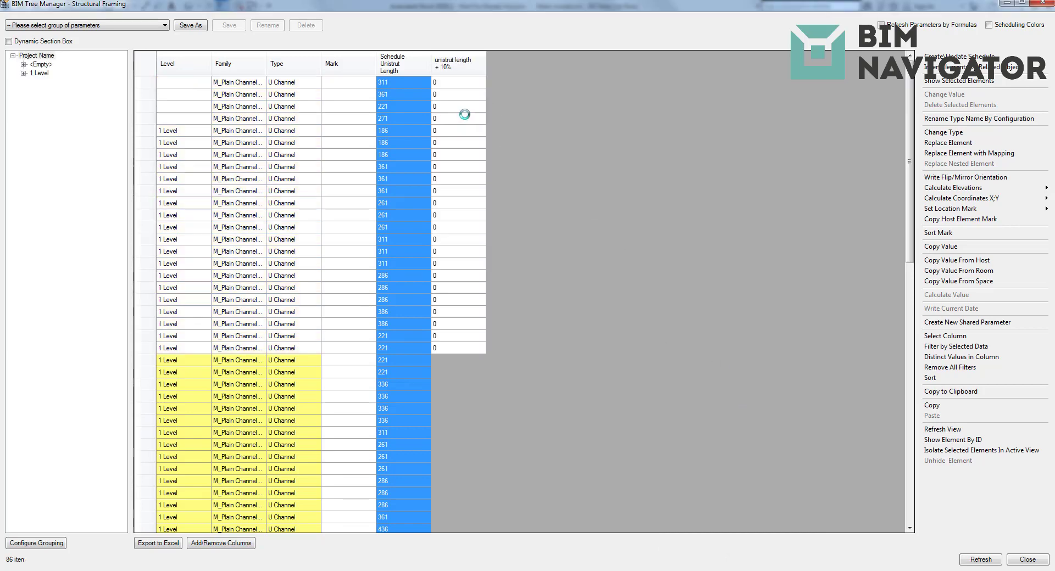
Step: Select the entire "unistrut length + 10%" column and open Calculate Value for it
left_click_drag(474, 85, 486, 541)
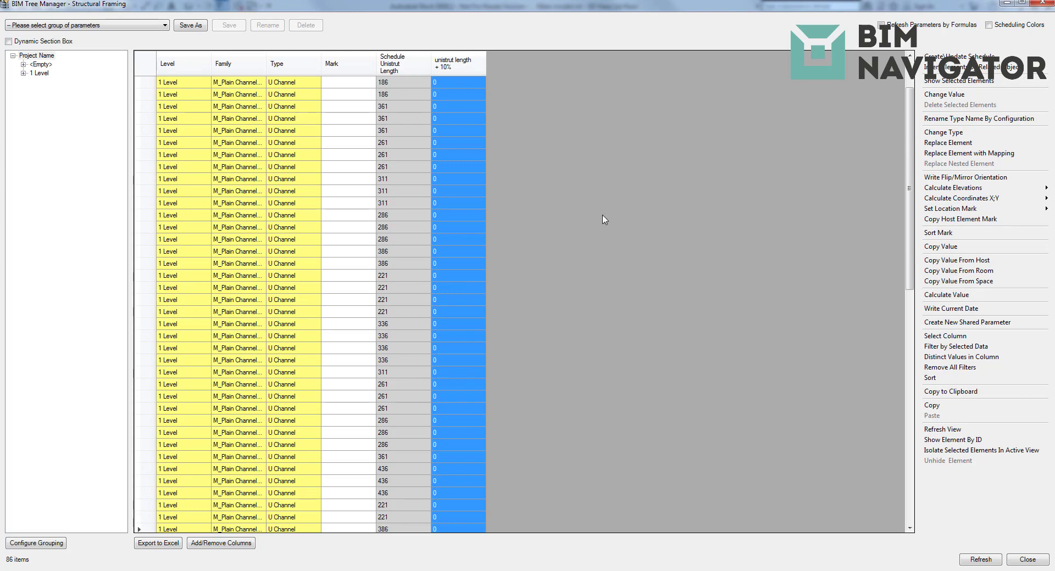
right_click(469, 83)
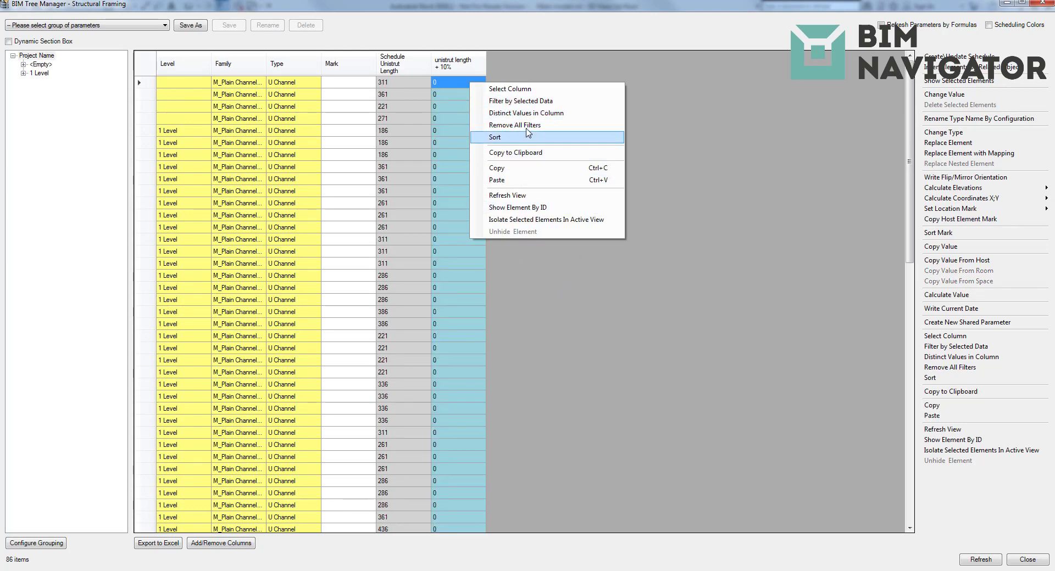
left_click(515, 89)
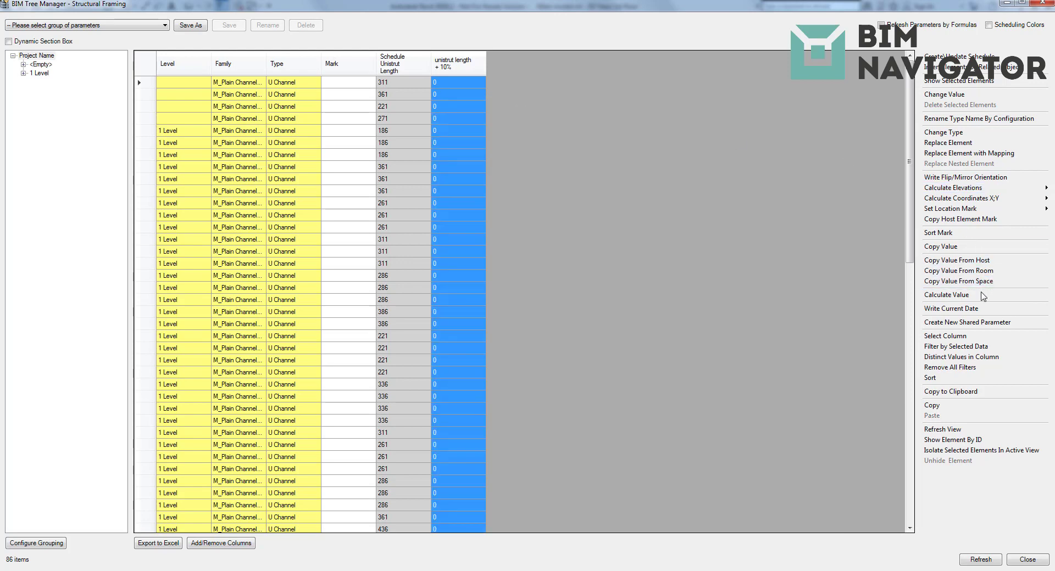
left_click(944, 298)
left_click_drag(639, 272, 519, 177)
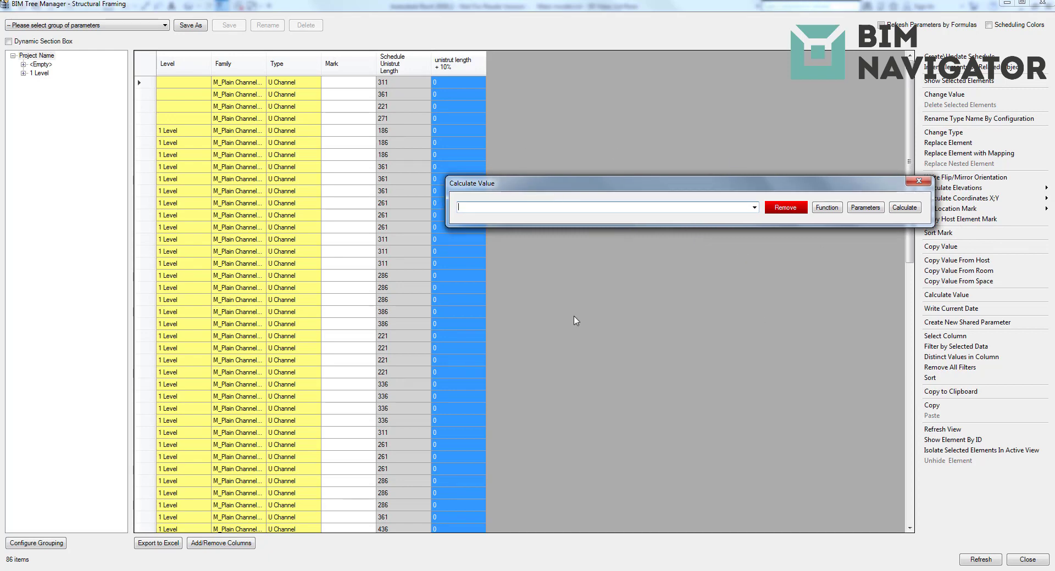
Step: Examine the list of functions available for the value calculation and close it without choosing one
left_click(827, 208)
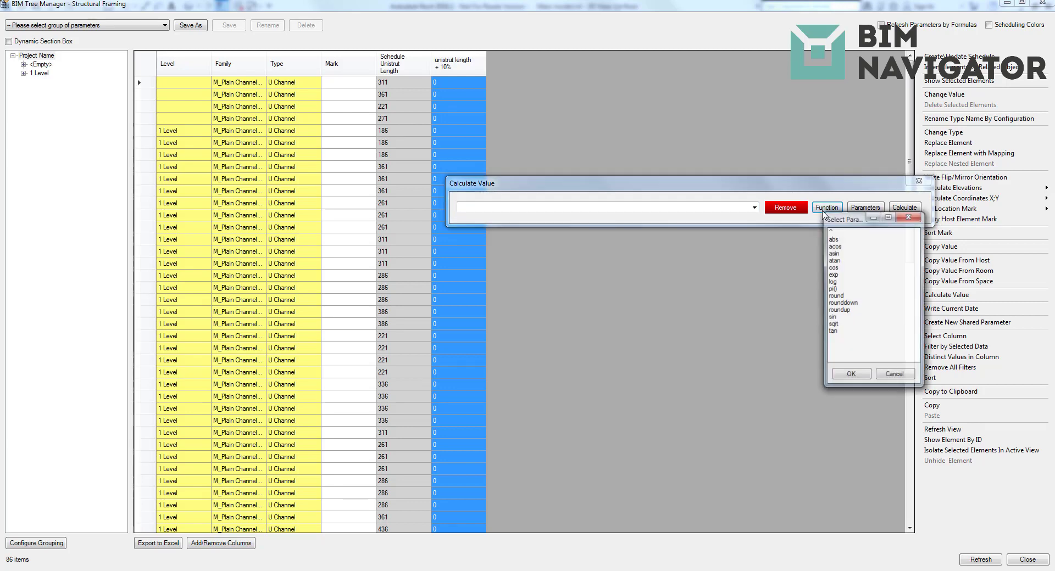
left_click_drag(857, 211, 617, 154)
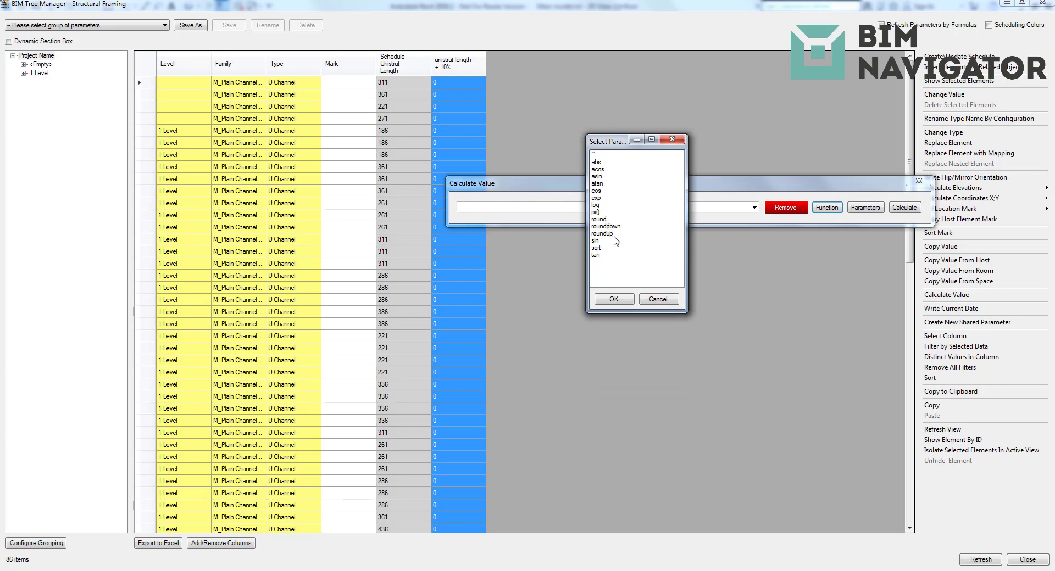
left_click(672, 140)
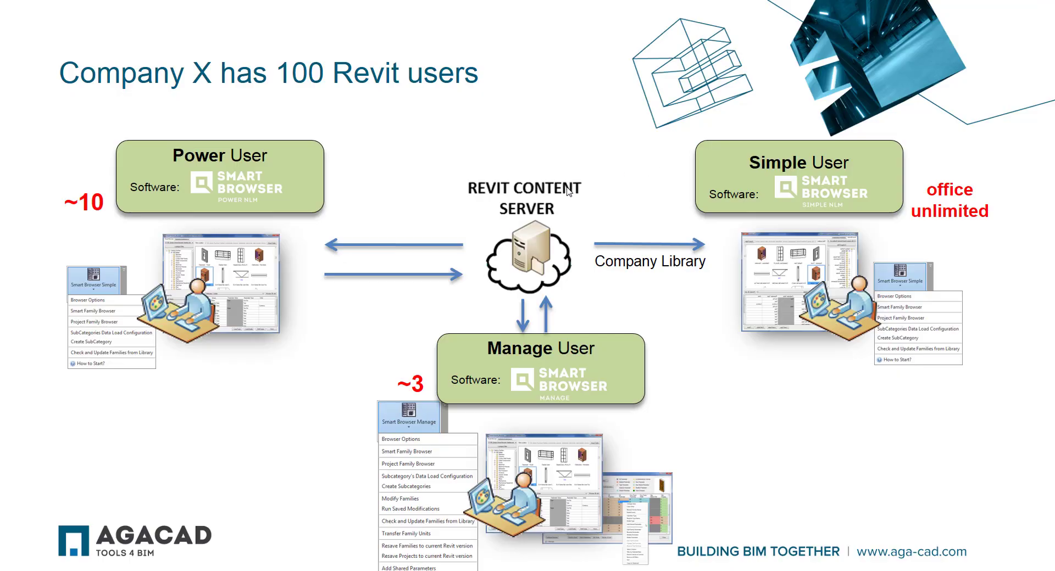
left_click(567, 192)
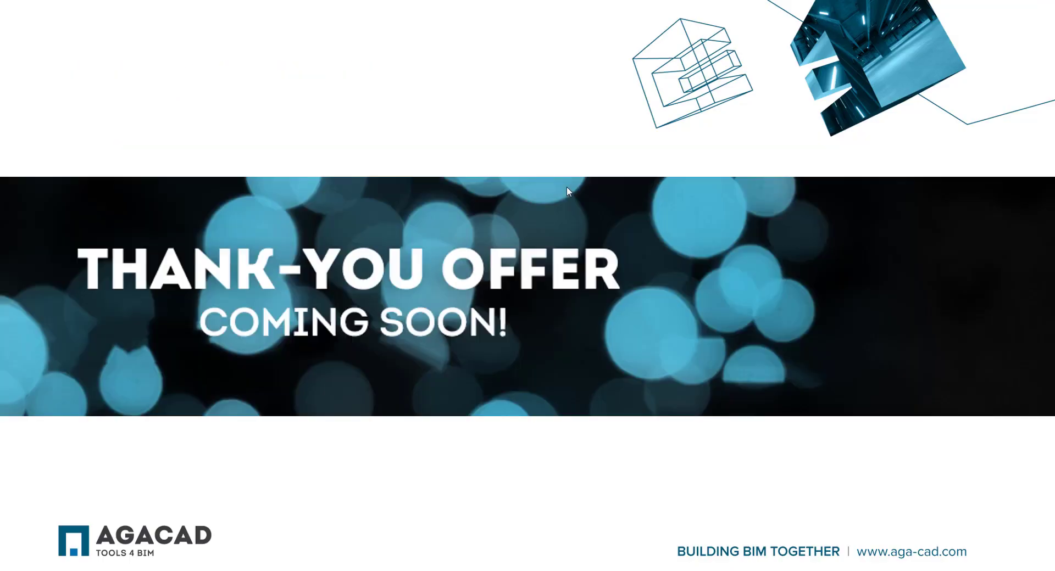